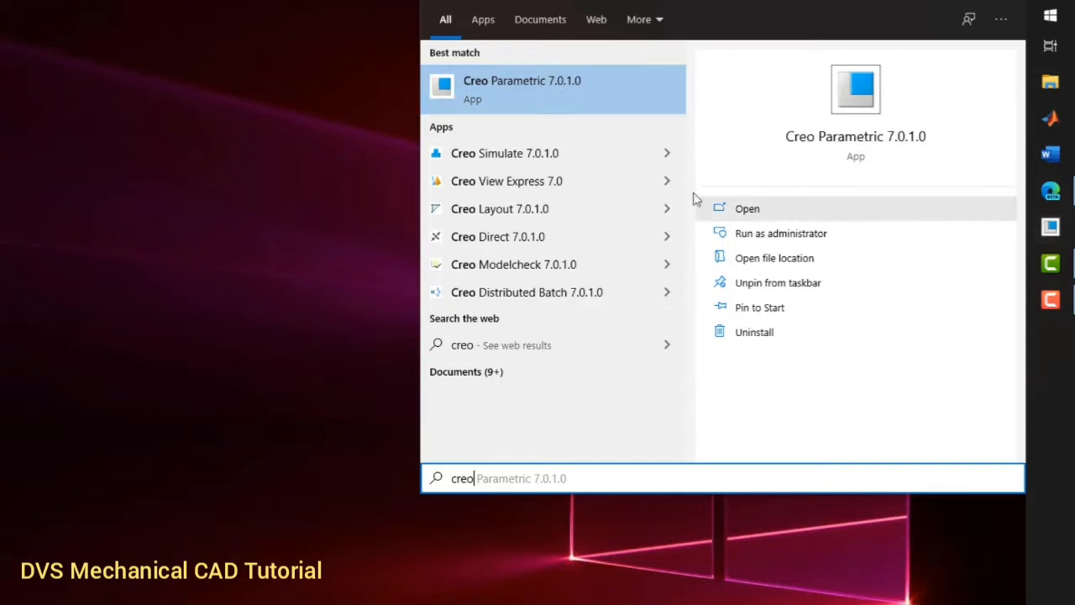
- Launch Creo Parametric 7.0.1.0 from the Windows search results
right_click(550, 100)
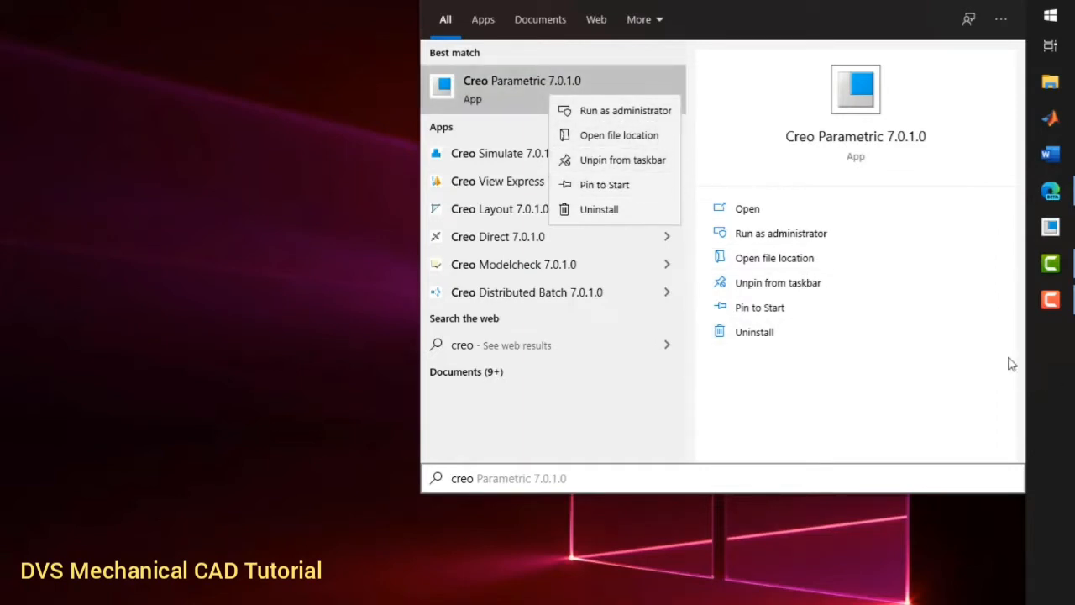
left_click(738, 231)
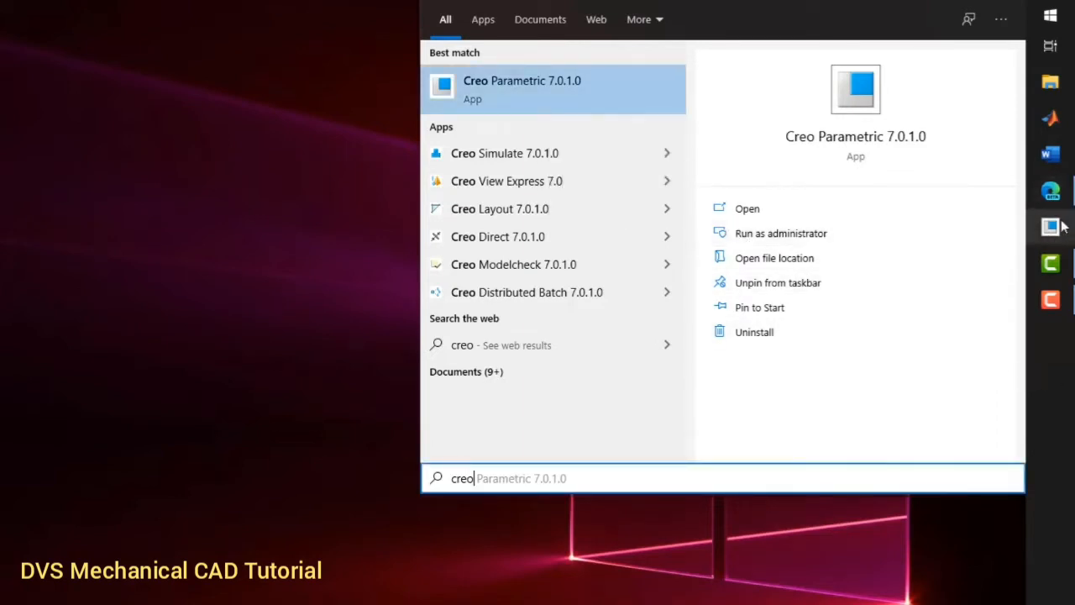
left_click(495, 88)
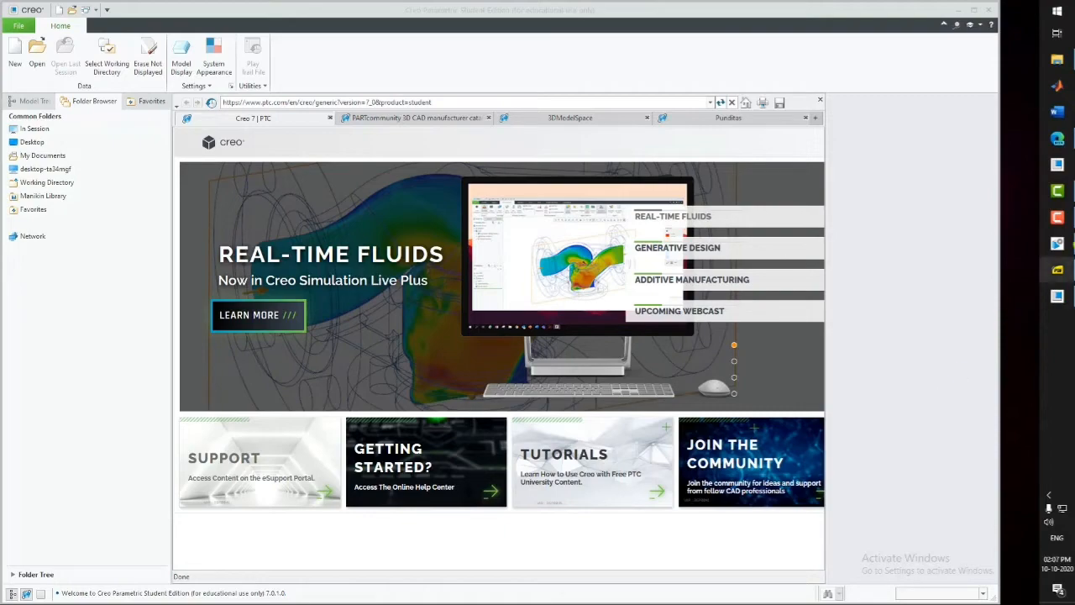
left_click(972, 10)
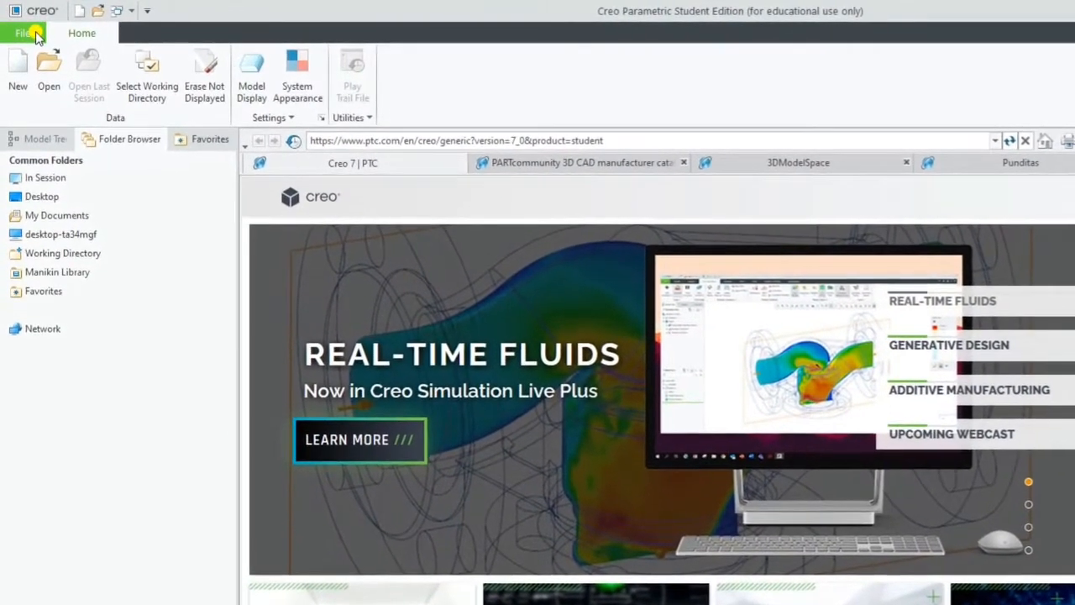
- Open the Creo Parametric options and show the Environment settings
left_click(34, 34)
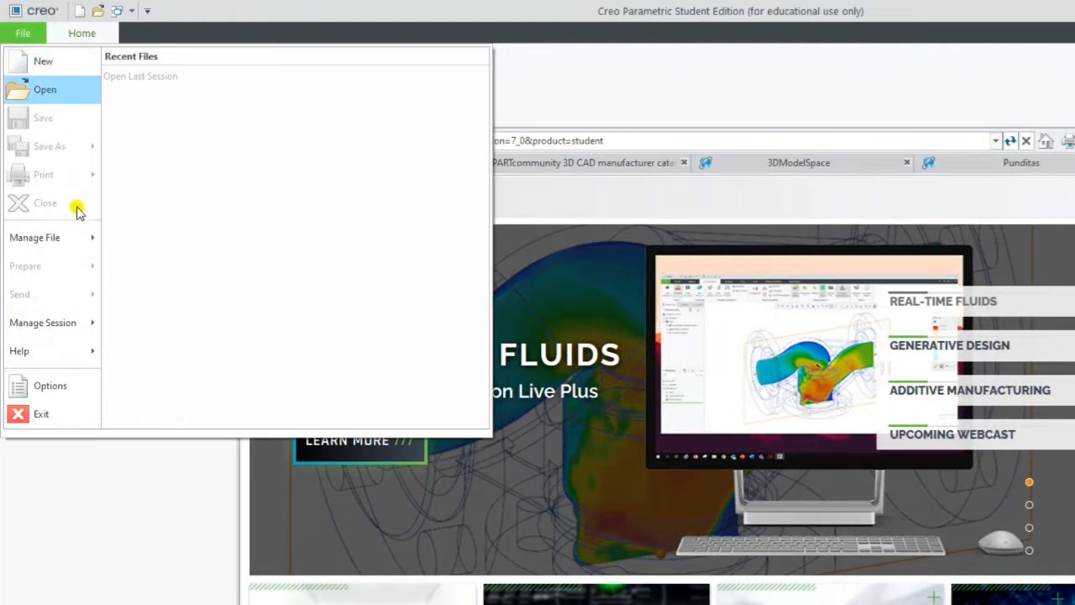
mouse_move(78, 244)
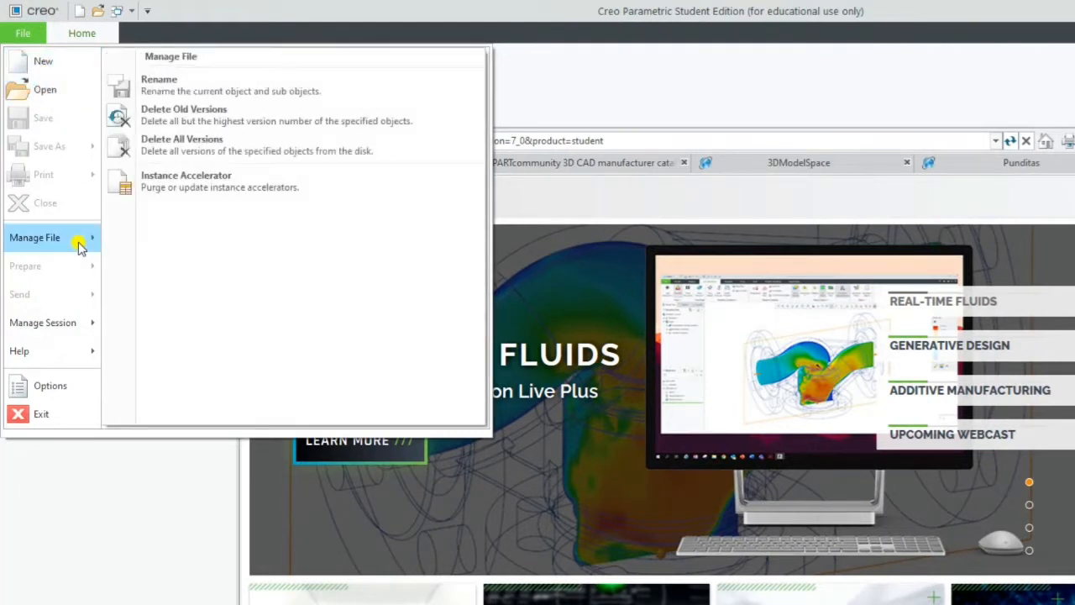
mouse_move(70, 333)
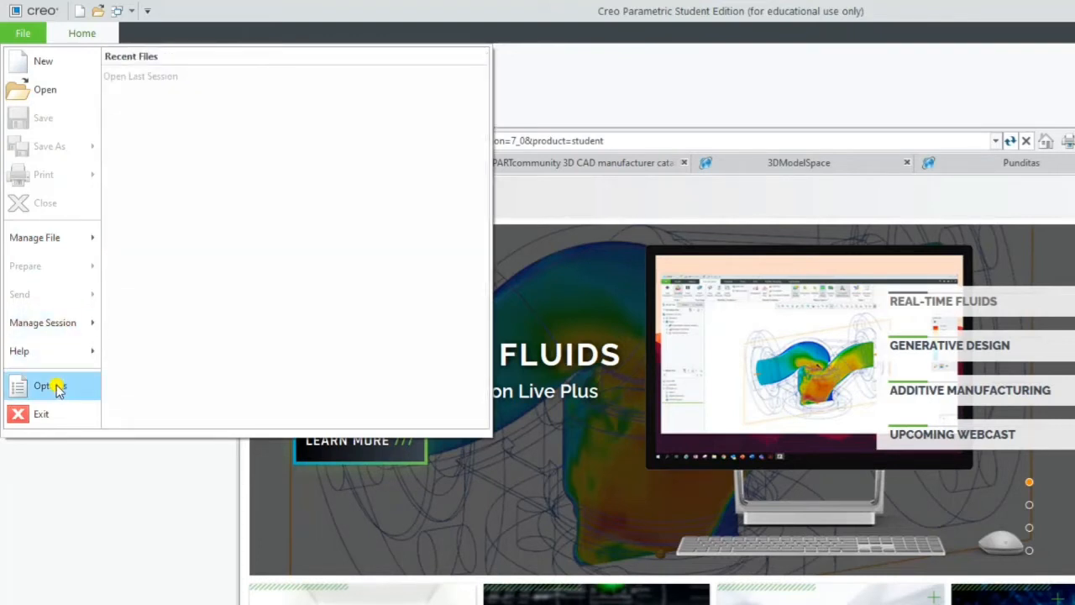
left_click(55, 384)
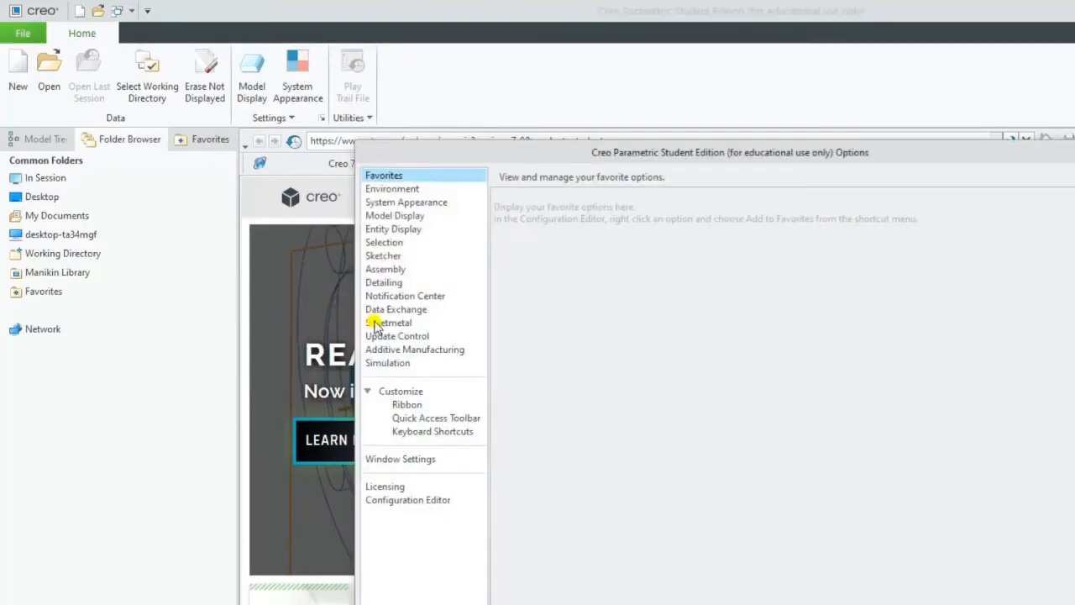
left_click(400, 189)
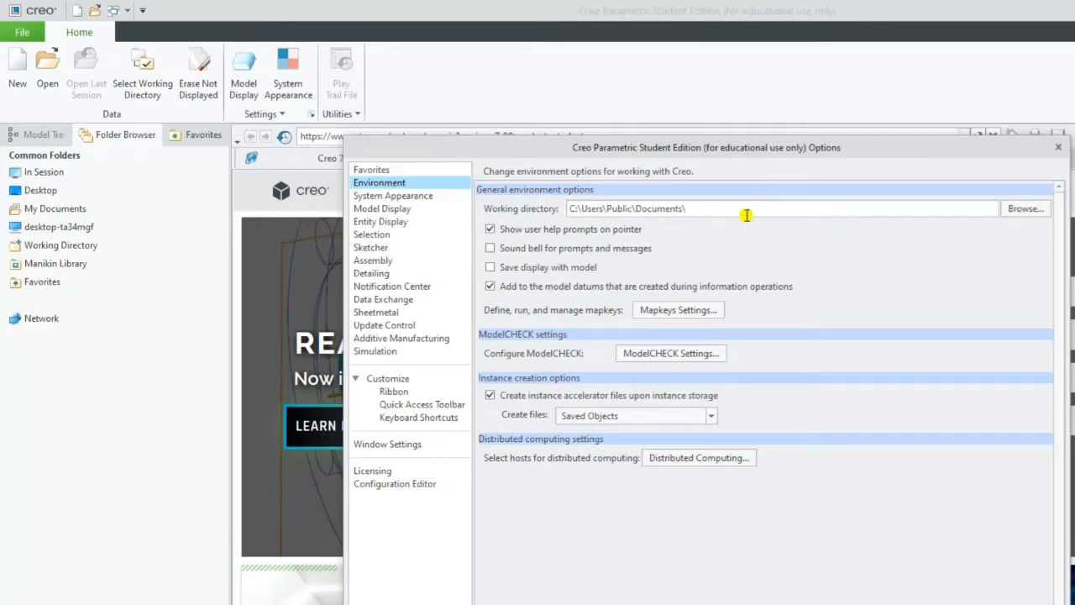
- Create a folder named Creo drg on the D: drive and set it as the working directory
left_click(1019, 212)
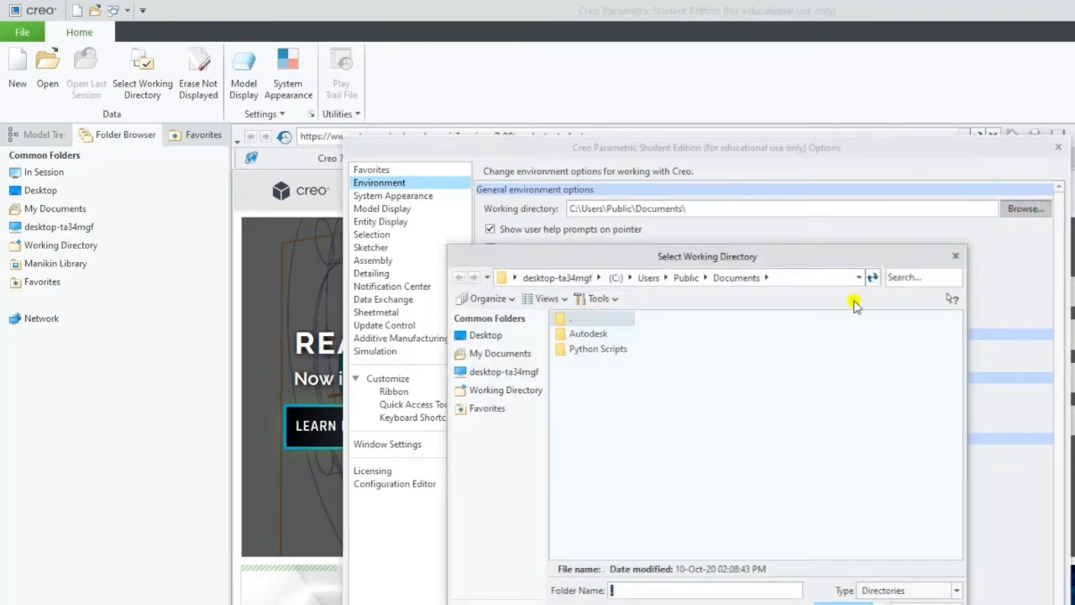
left_click(494, 372)
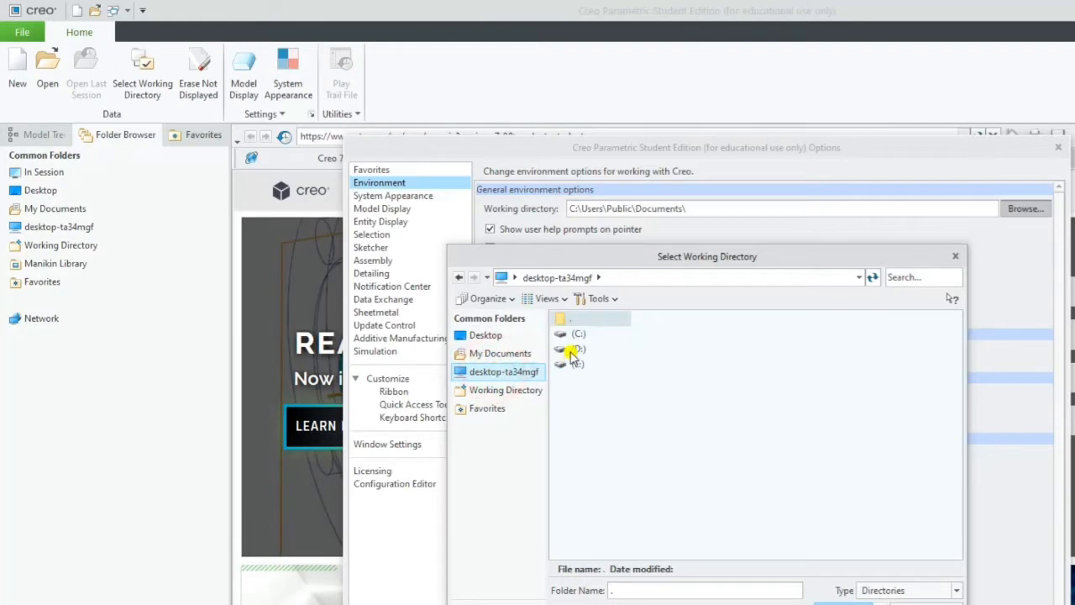
double_click(570, 350)
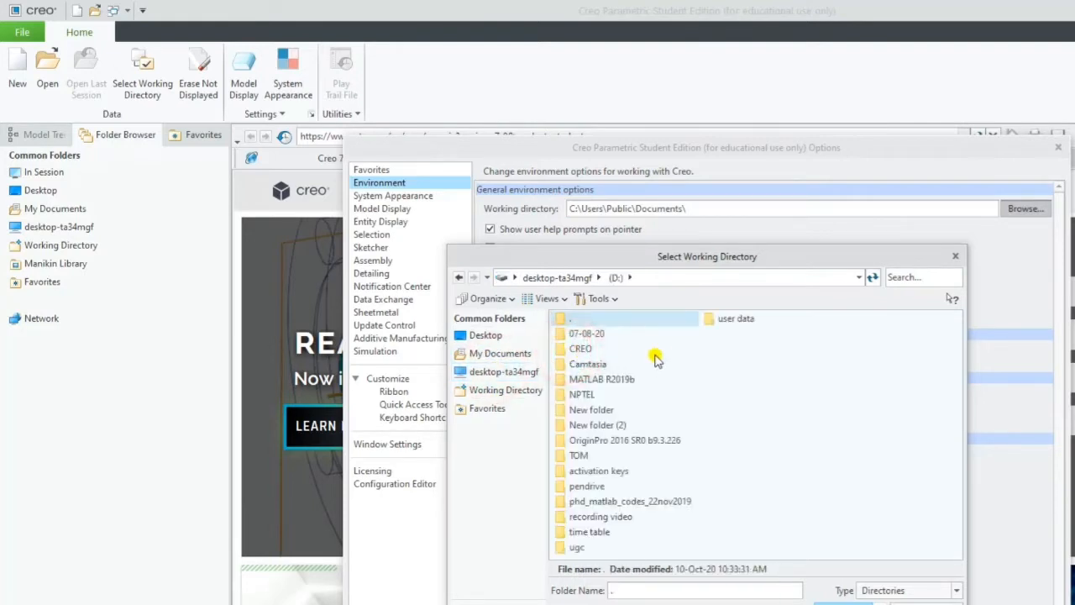
right_click(811, 380)
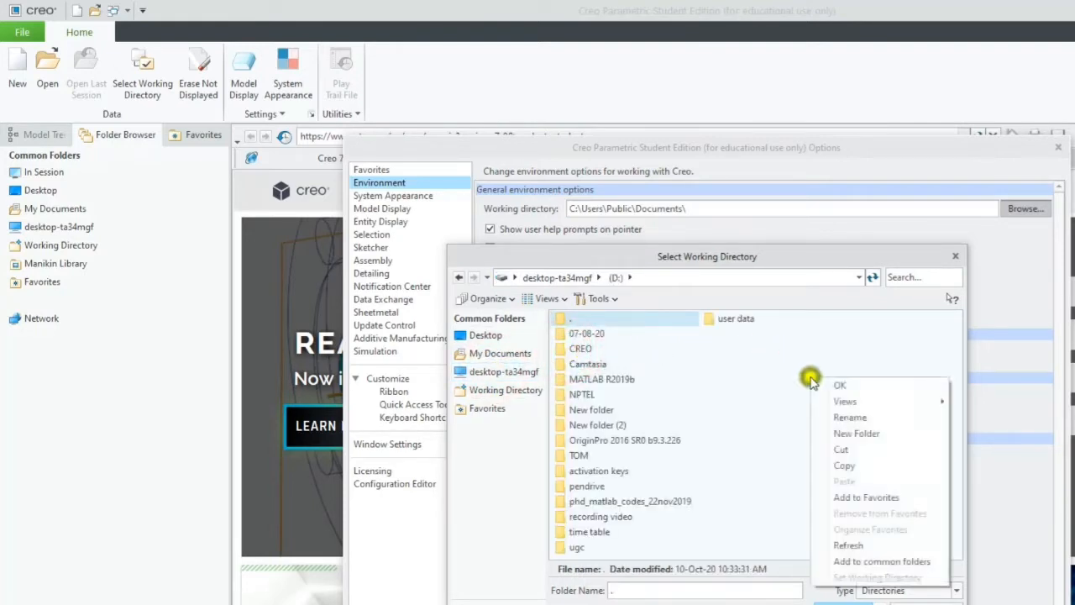
left_click(856, 434)
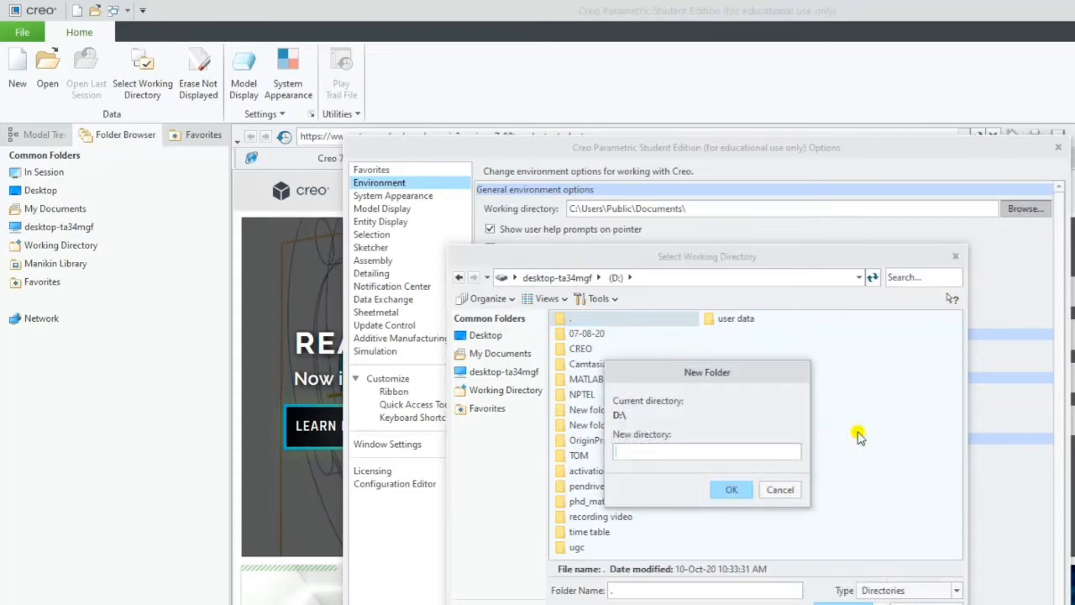
type("Creo drg")
left_click(727, 490)
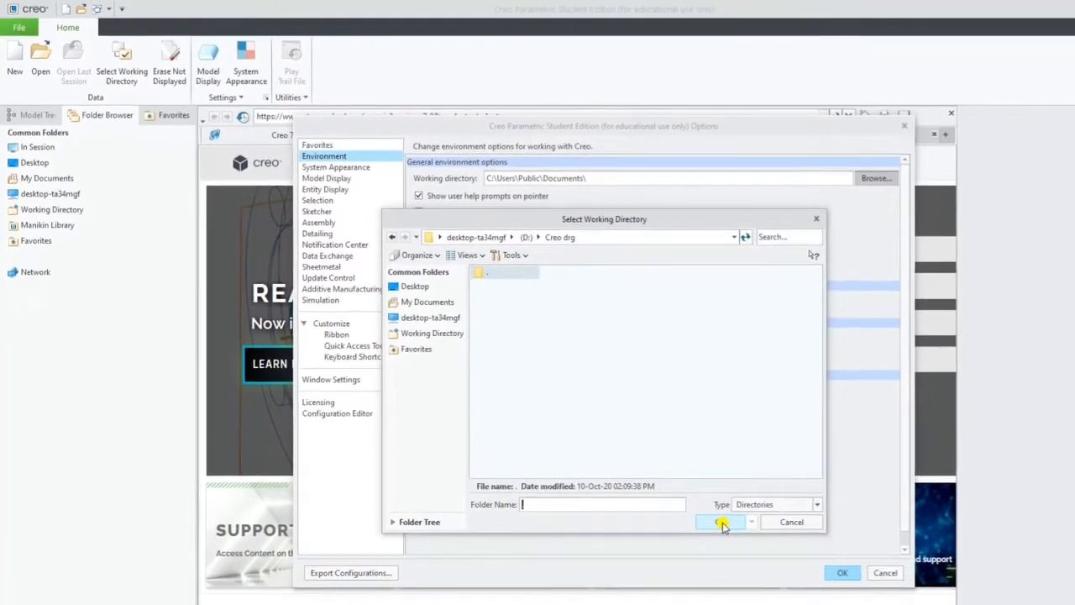
left_click(722, 523)
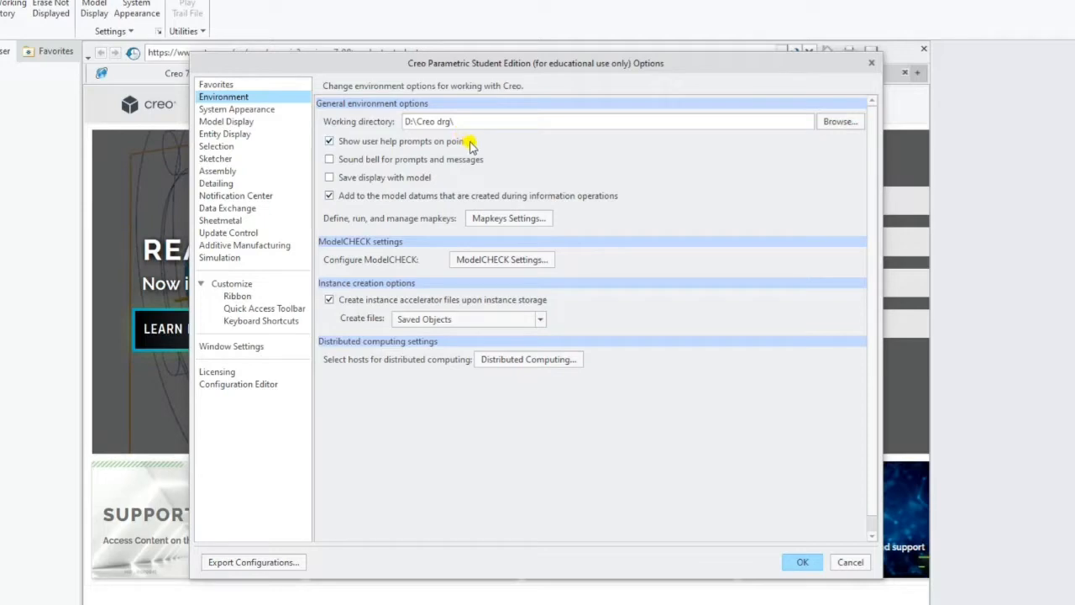
- Try the Light Theme and Dark Theme in the System Appearance options, returning to the Default Theme
left_click(255, 115)
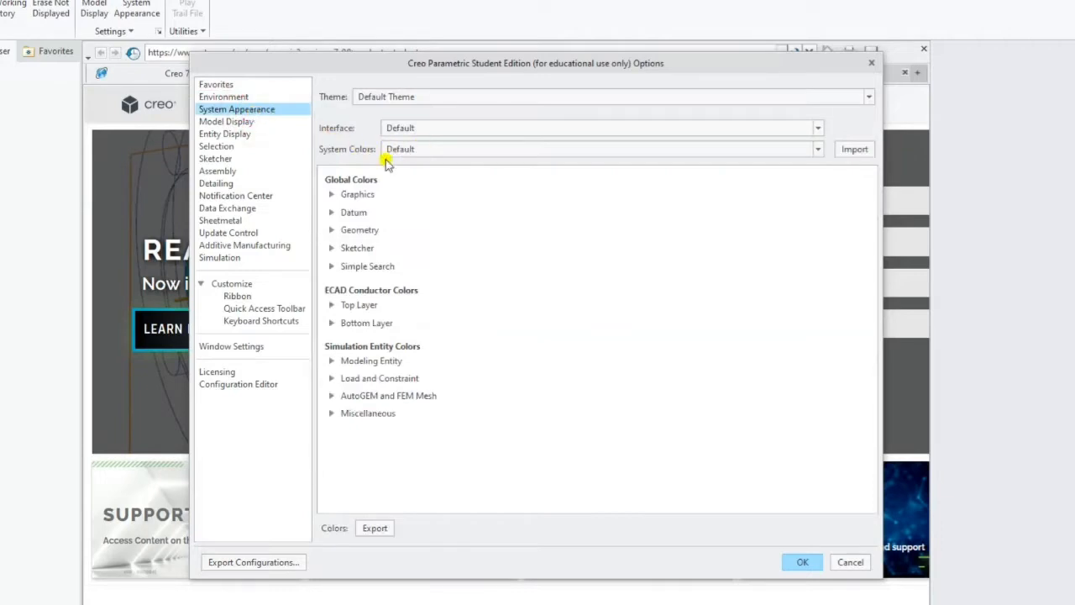
left_click(507, 99)
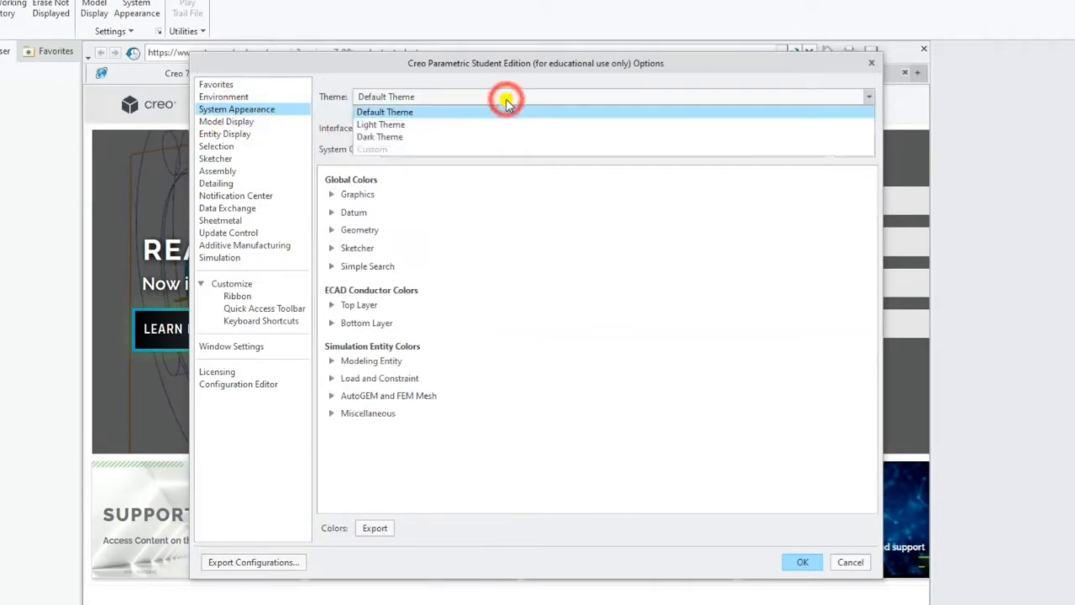
left_click(431, 129)
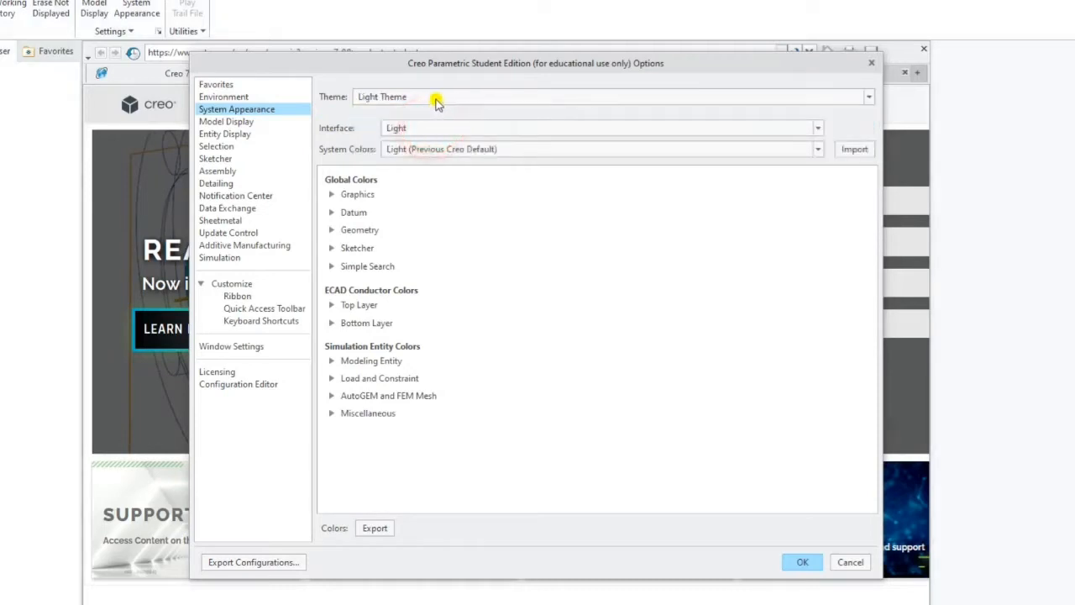
left_click(432, 98)
left_click(412, 107)
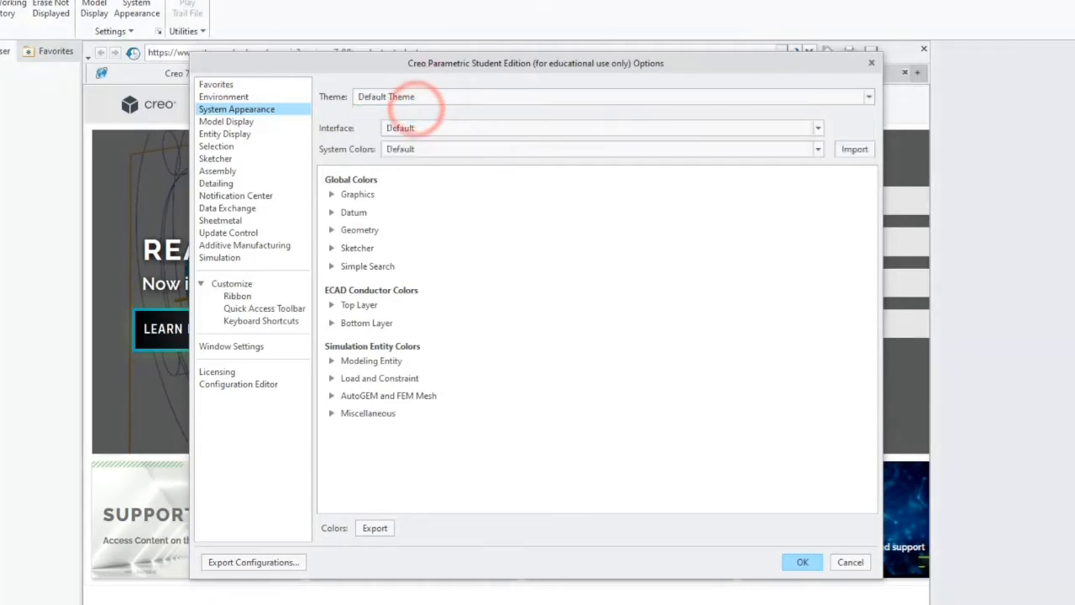
left_click(384, 98)
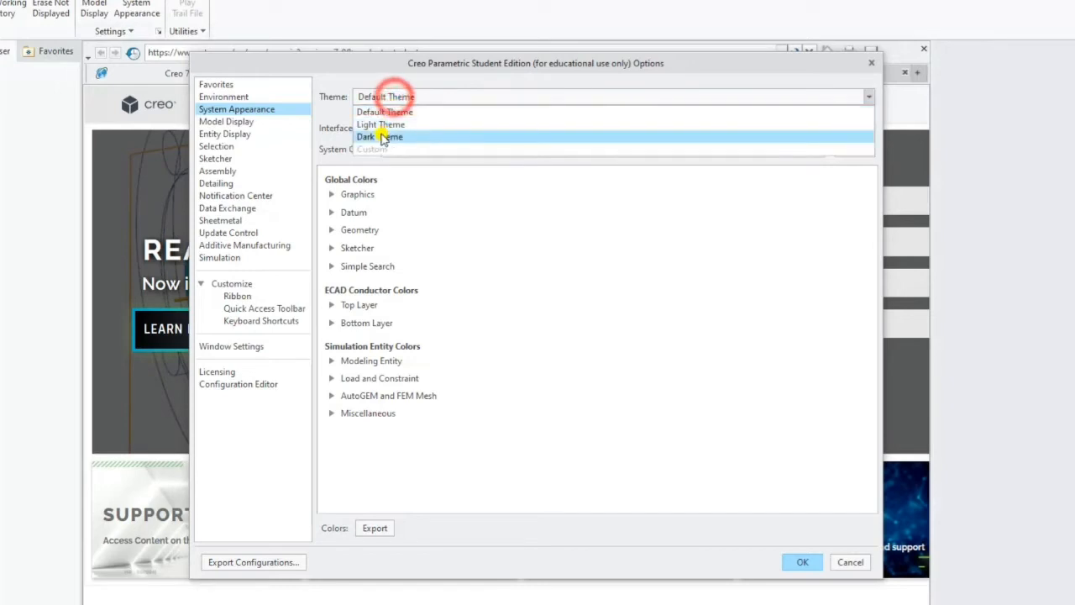
left_click(380, 124)
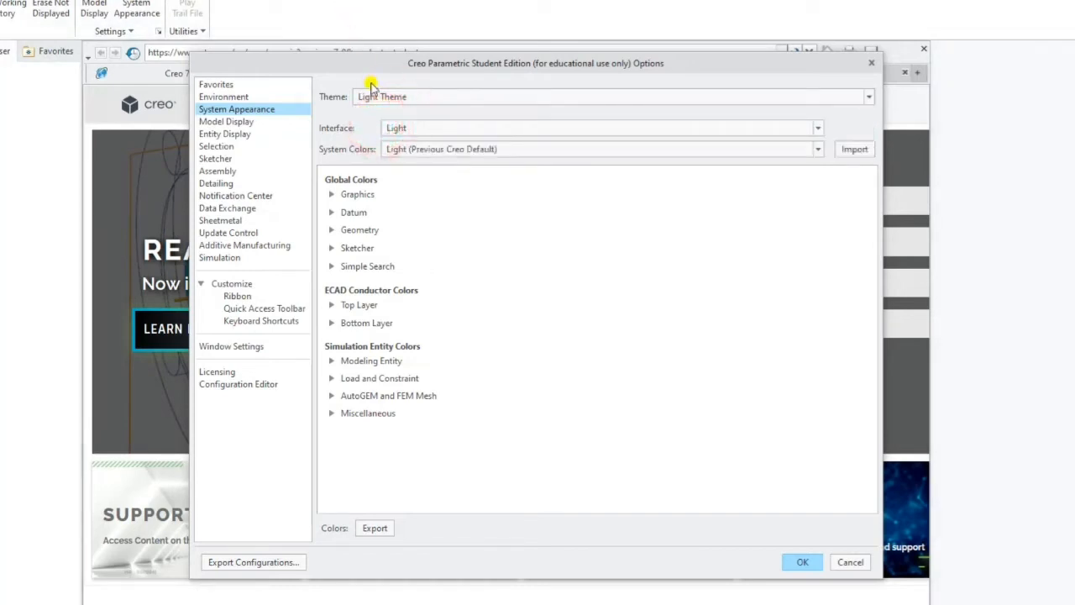
left_click(372, 98)
left_click(372, 136)
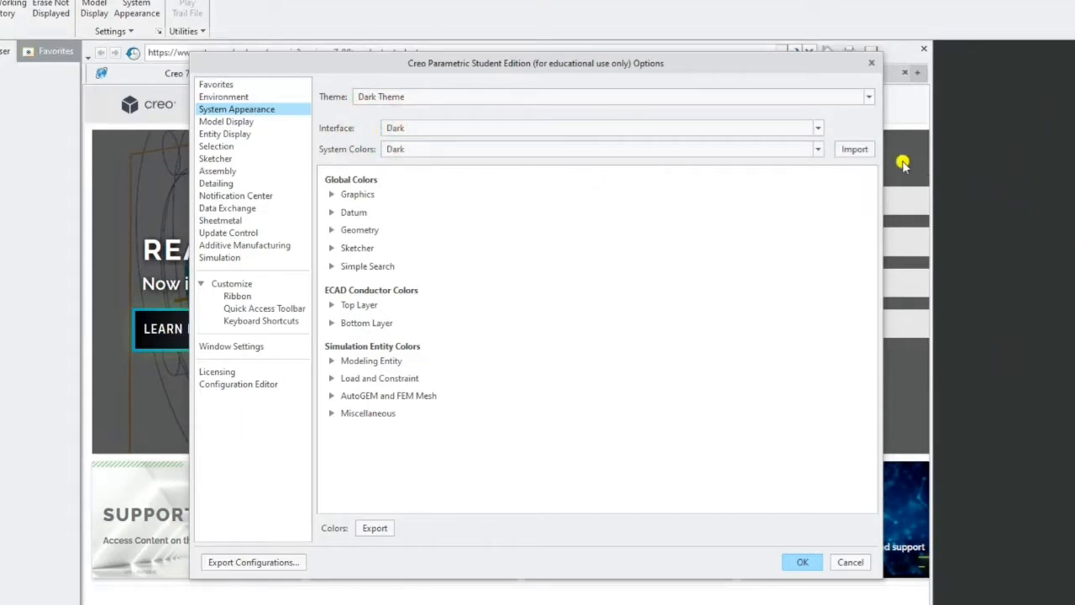
left_click(822, 99)
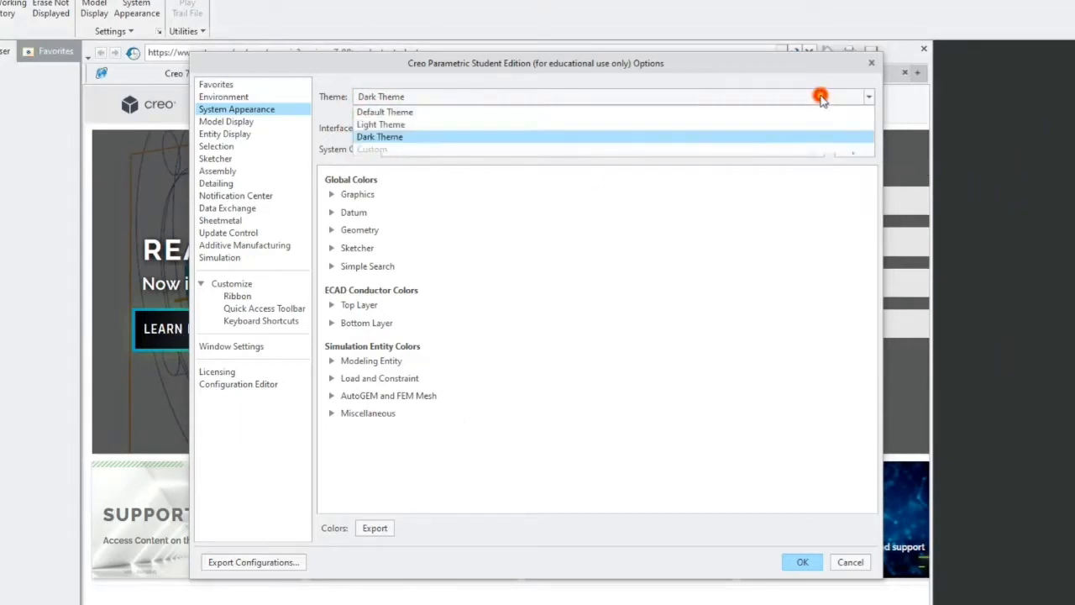
left_click(433, 115)
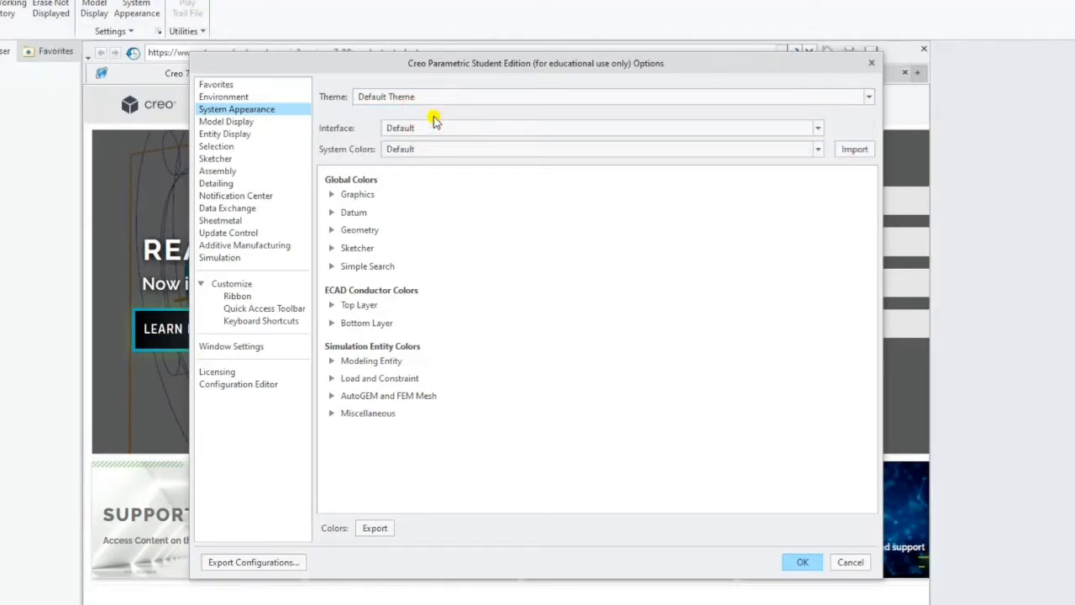
- Try the Light and Dark settings for the interface appearance
left_click(434, 127)
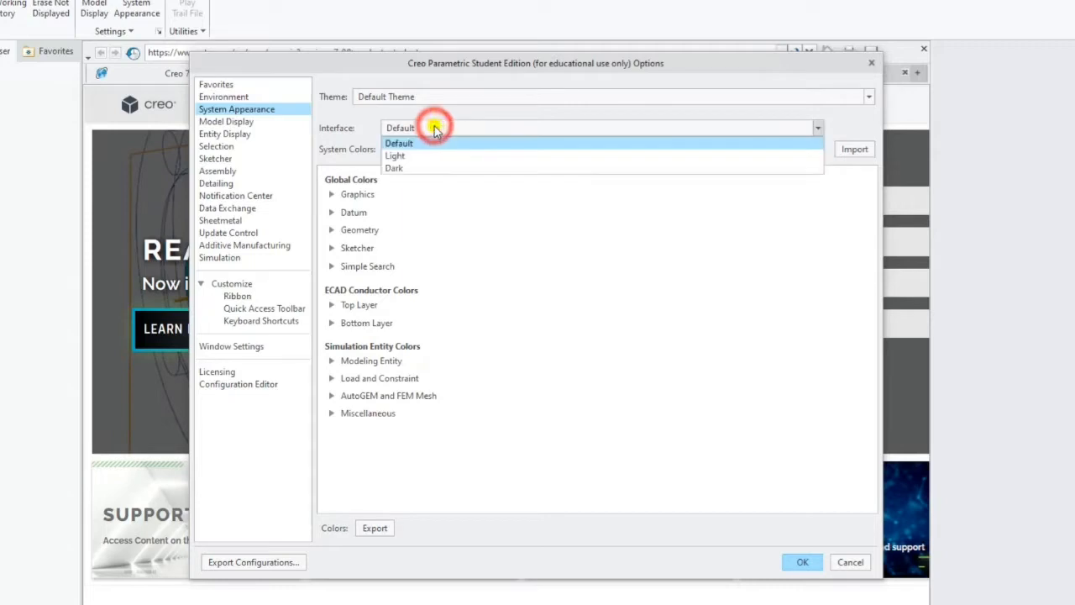
left_click(417, 157)
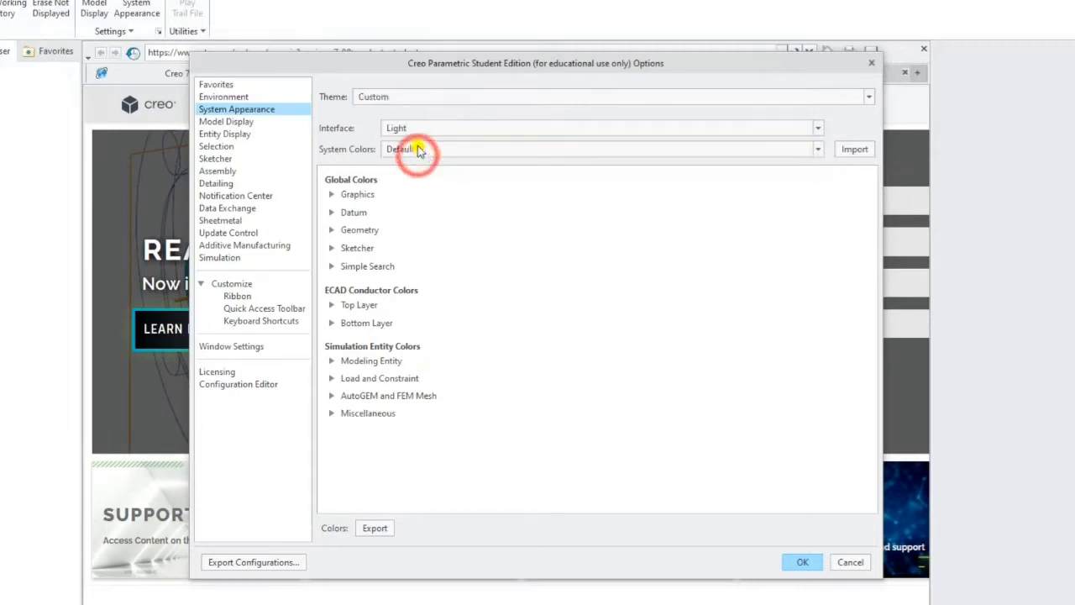
left_click(417, 130)
left_click(405, 167)
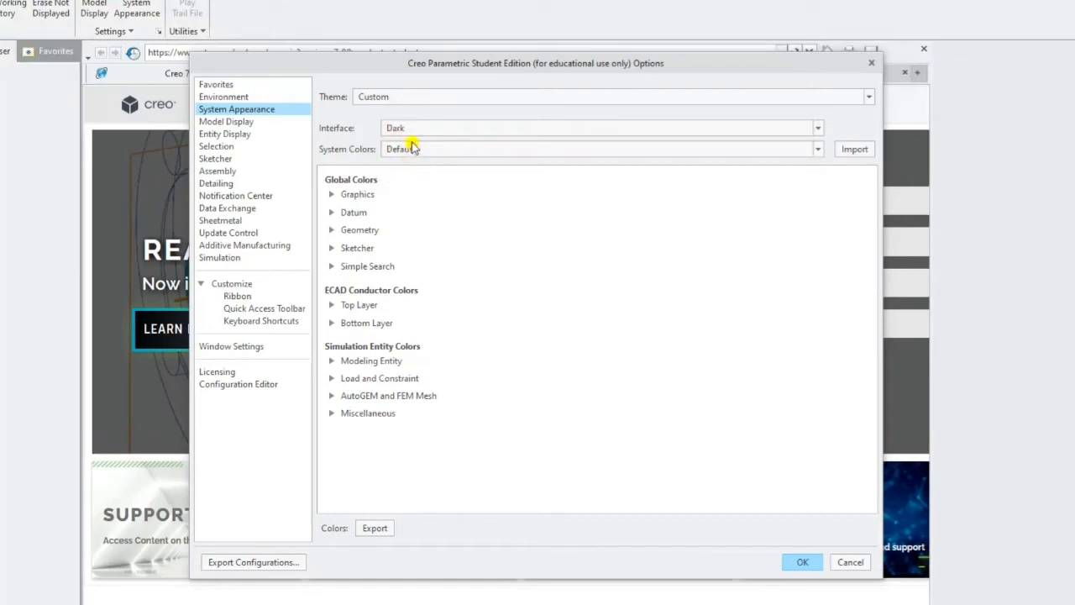
- Try the Dark Theme, look through the system color schemes, and restore the Default Theme
left_click(415, 97)
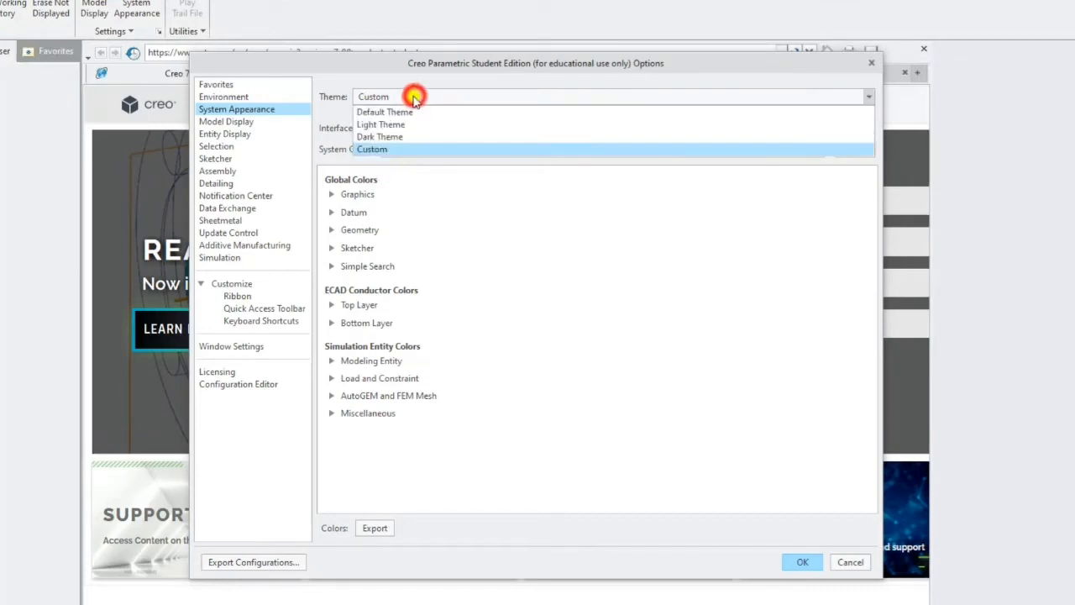
left_click(392, 138)
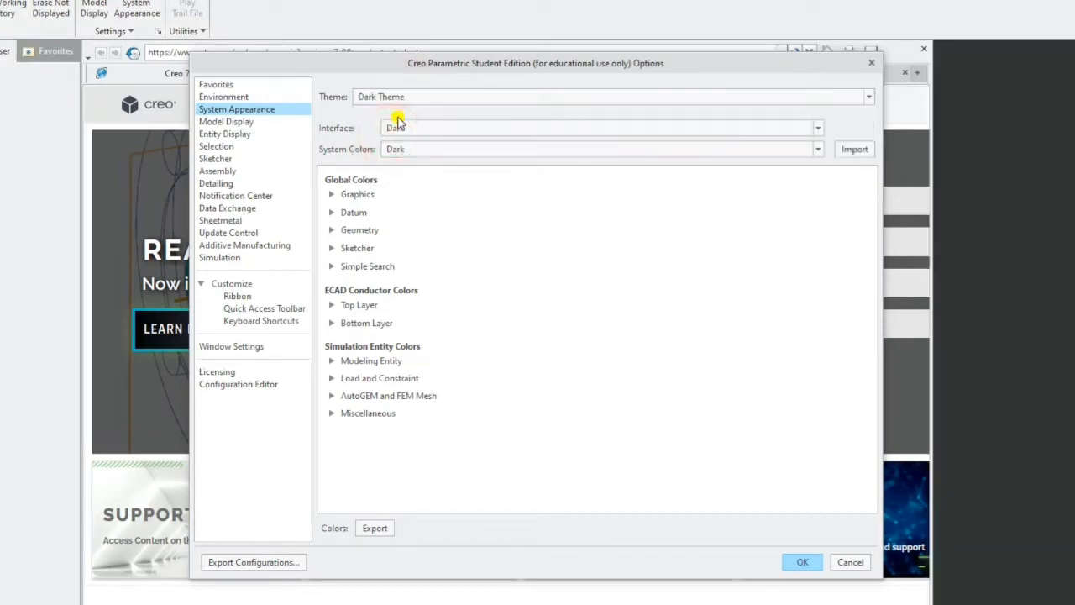
left_click(394, 151)
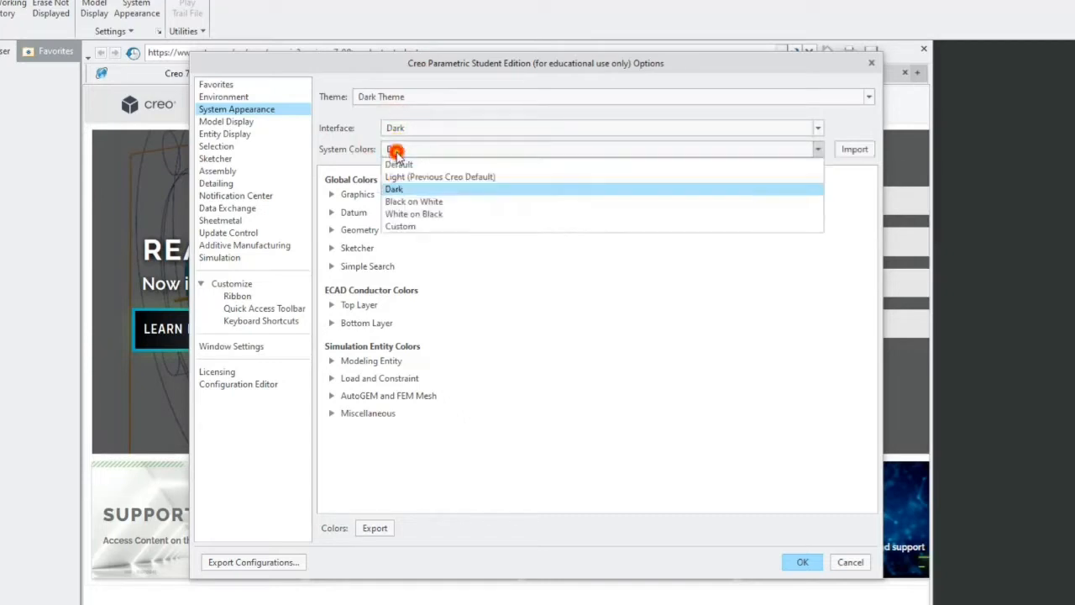
left_click(394, 153)
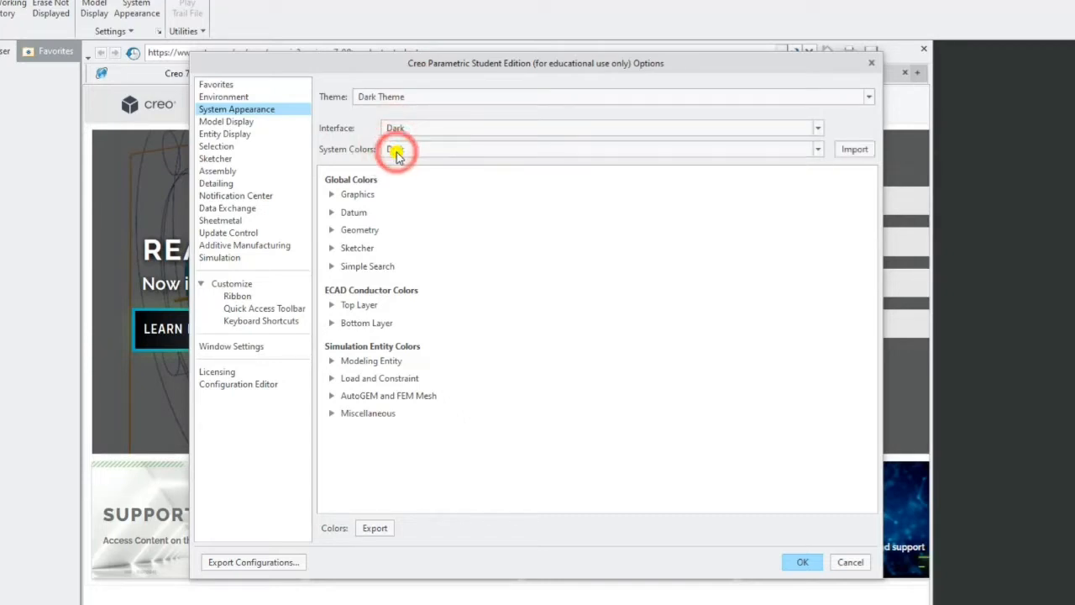
left_click(416, 130)
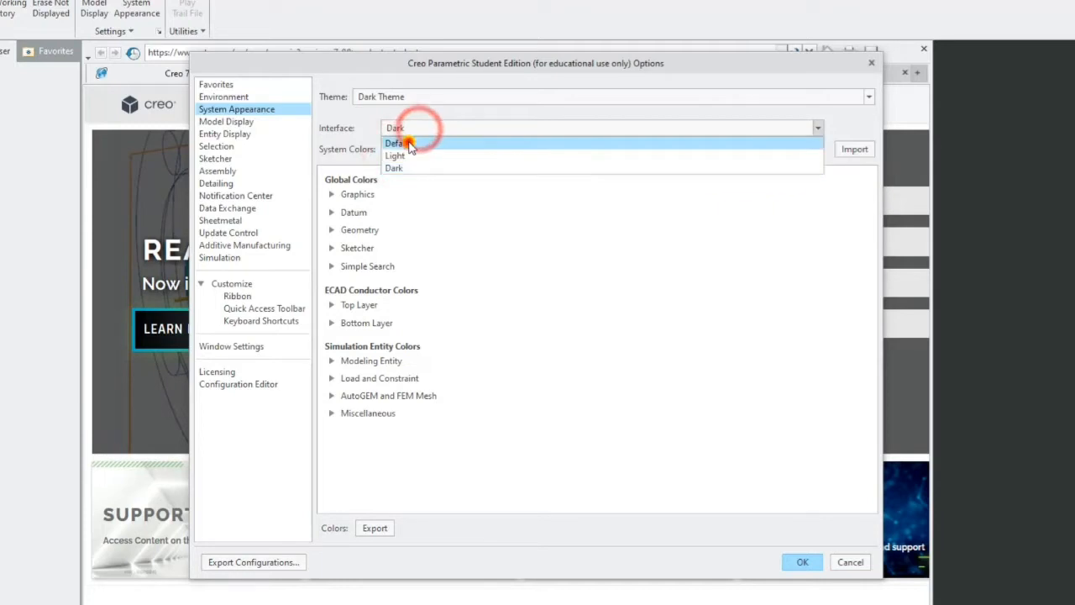
left_click(407, 141)
left_click(411, 100)
left_click(408, 109)
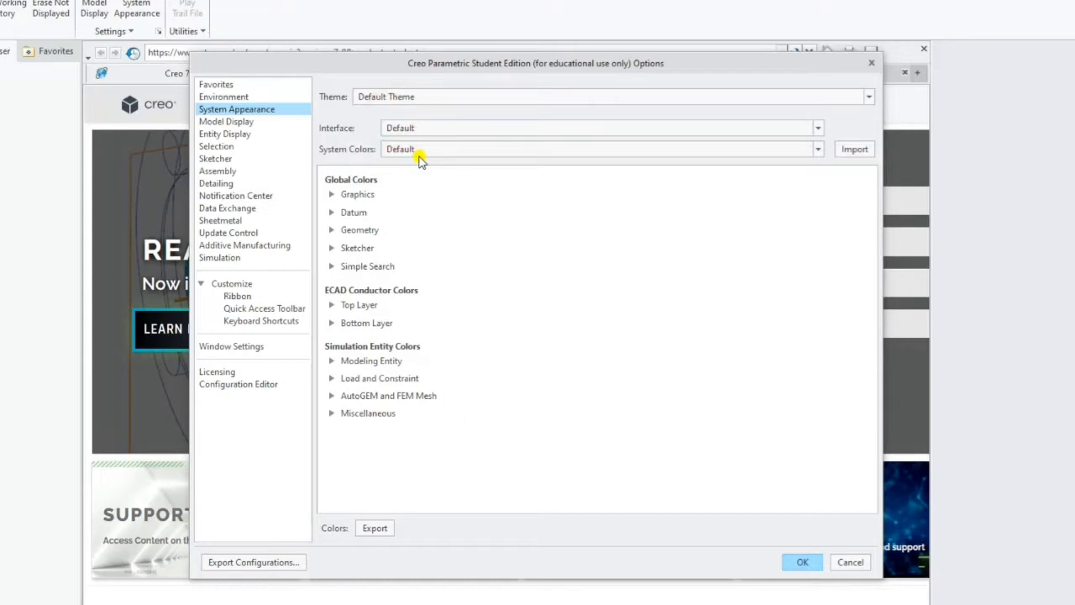
- Expand the Graphics group of the global colors to examine its color assignments
left_click(334, 196)
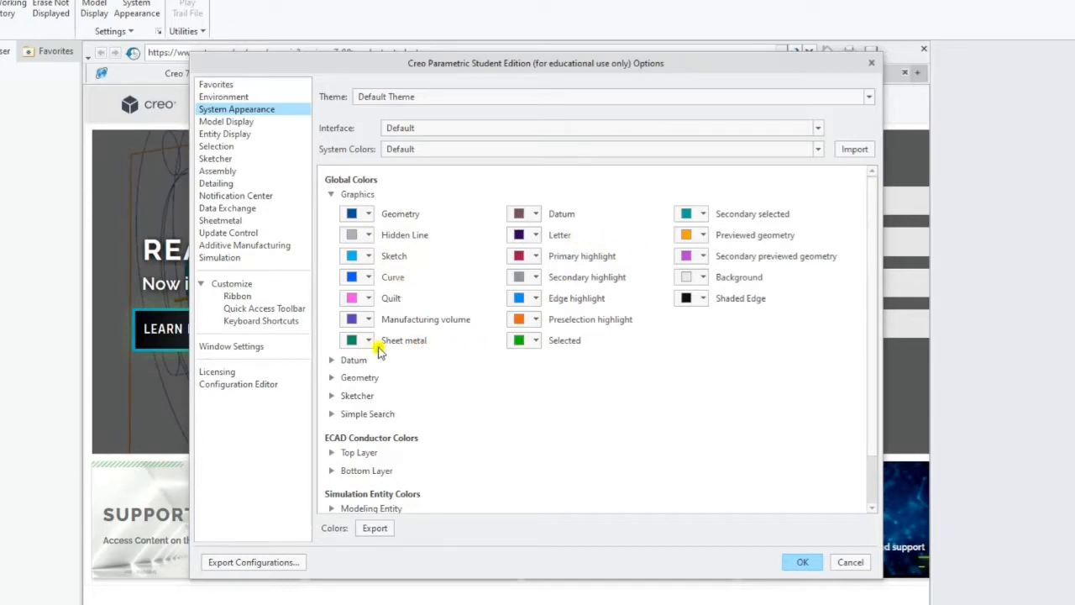
- Expand the Datum group of the global colors and examine its plane, axis, point and coordinate system color assignments
left_click(332, 360)
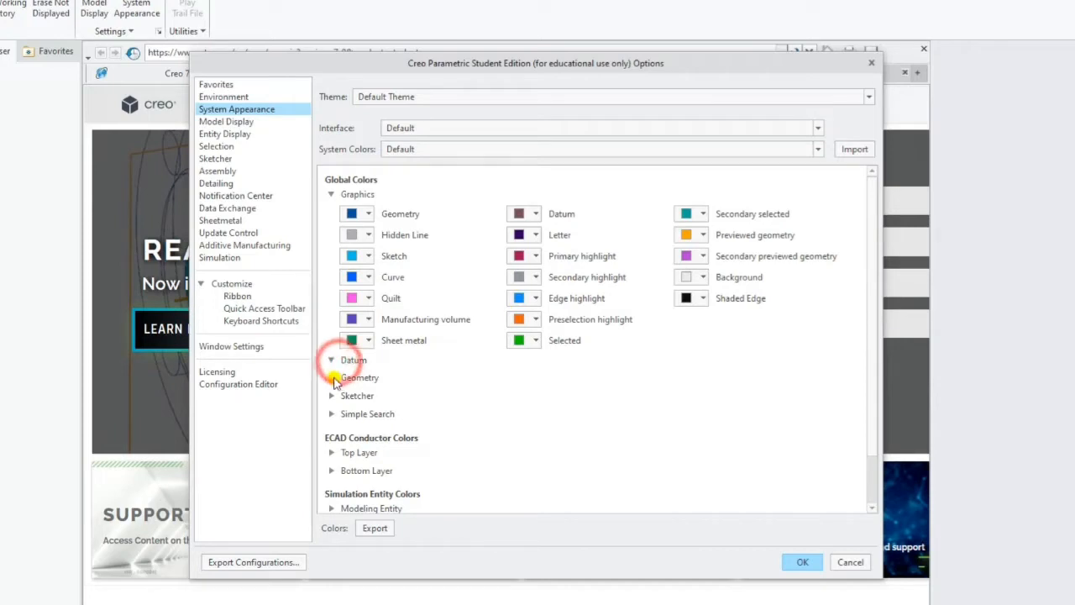
scroll(356, 389, "down", 3)
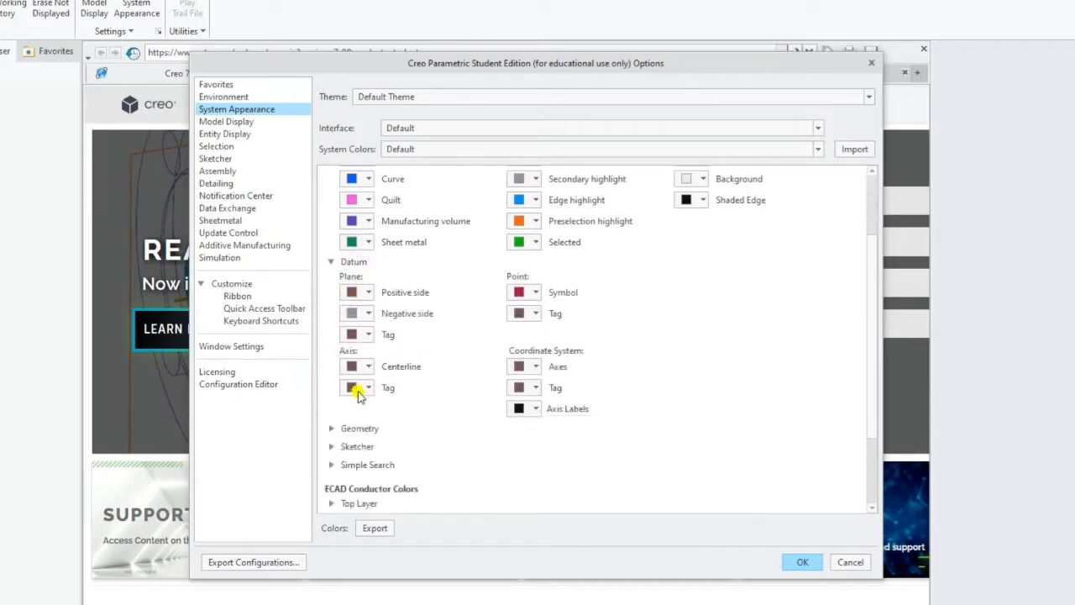
scroll(361, 391, "down", 2)
scroll(360, 392, "down", 1)
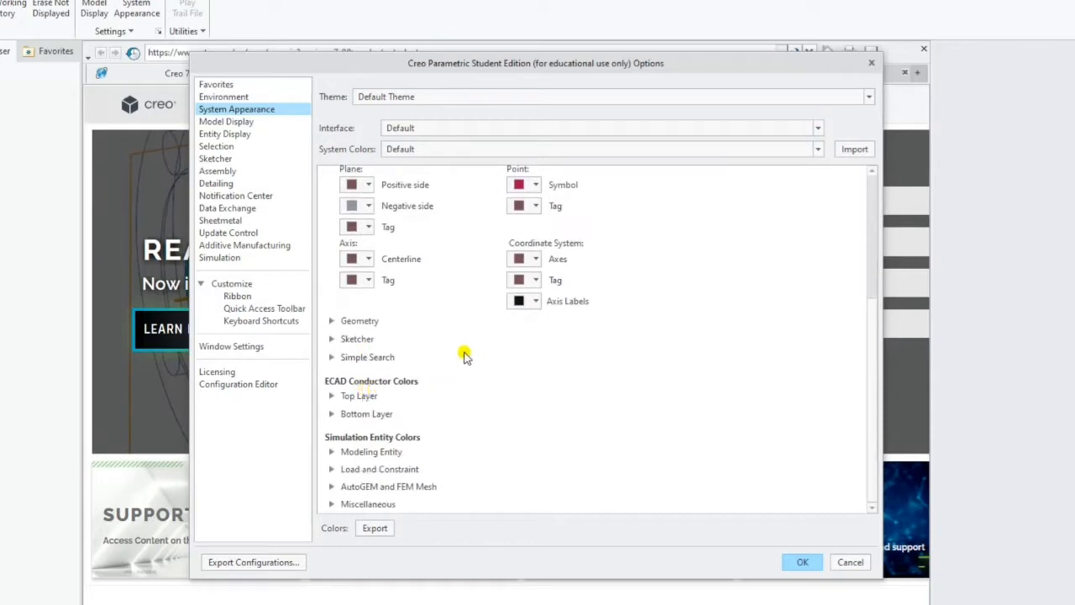
- Try Isometric as the default model orientation in the Model Display options, returning it to Trimetric
left_click(255, 123)
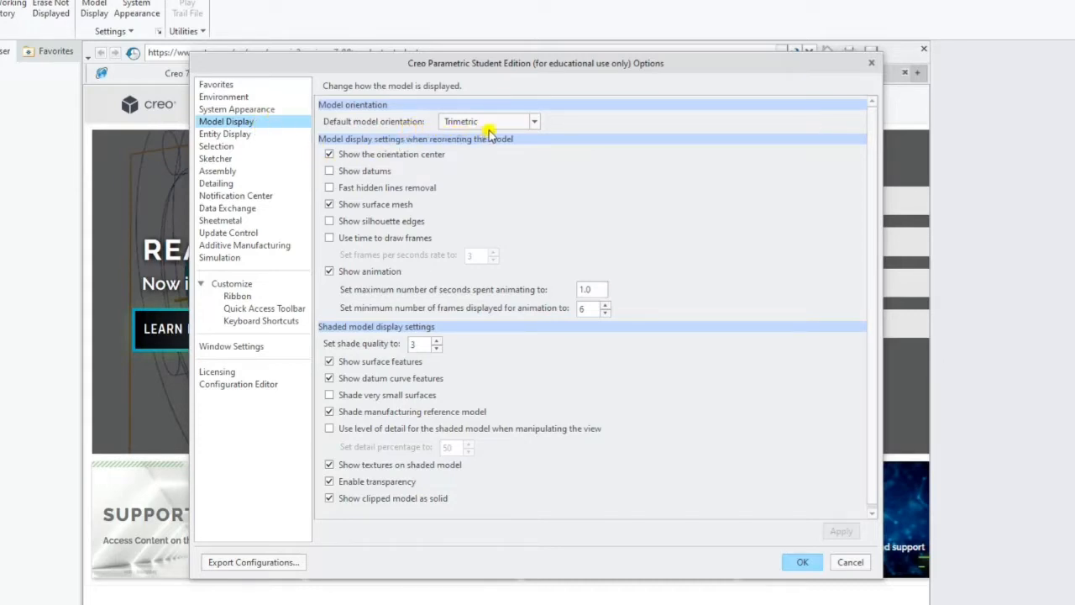
left_click(535, 123)
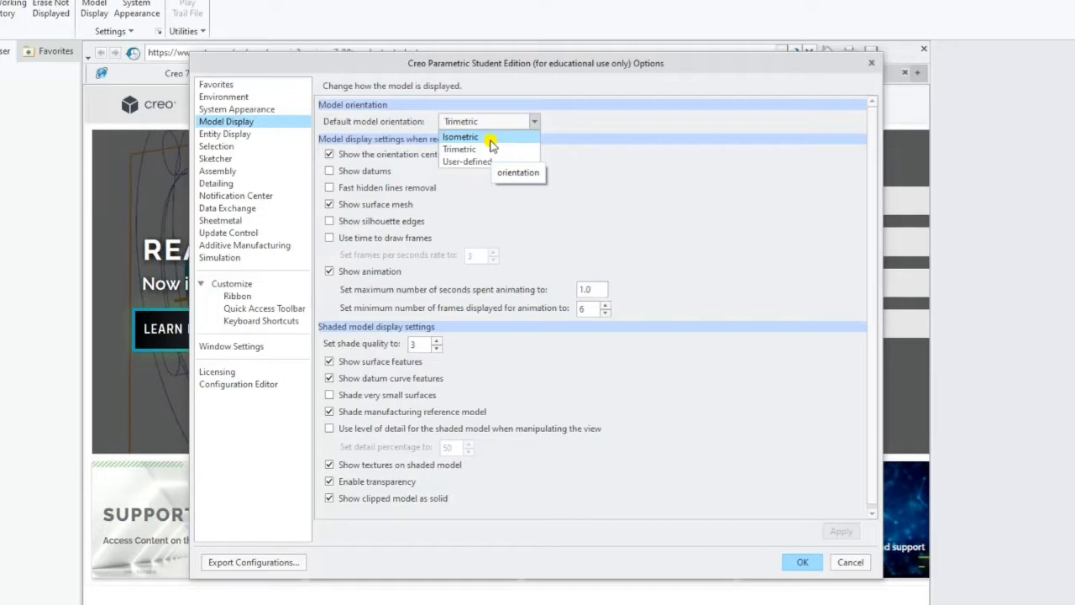
left_click(491, 138)
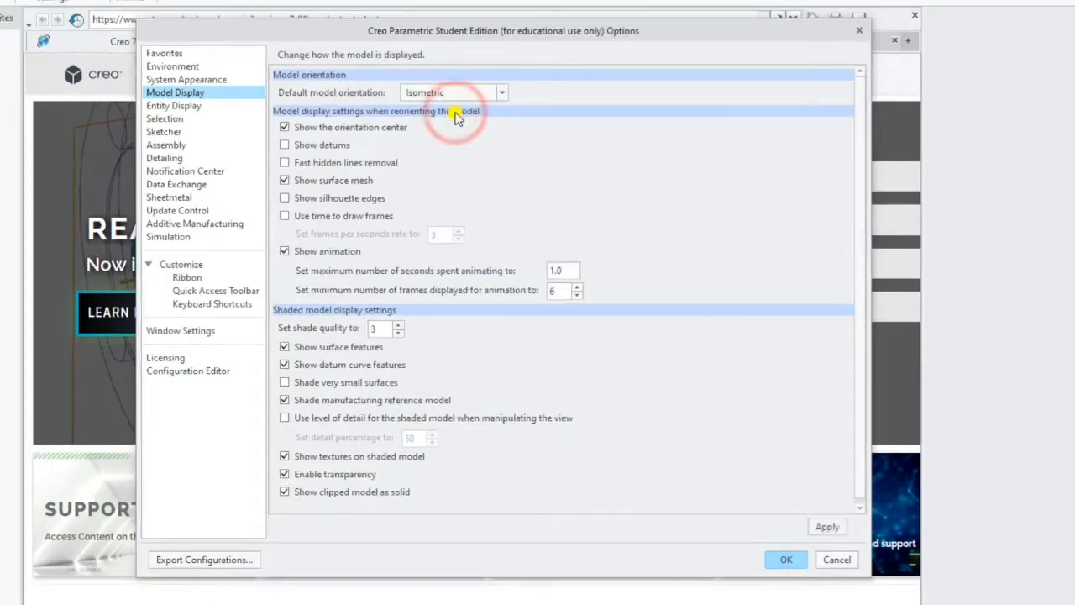
left_click(495, 125)
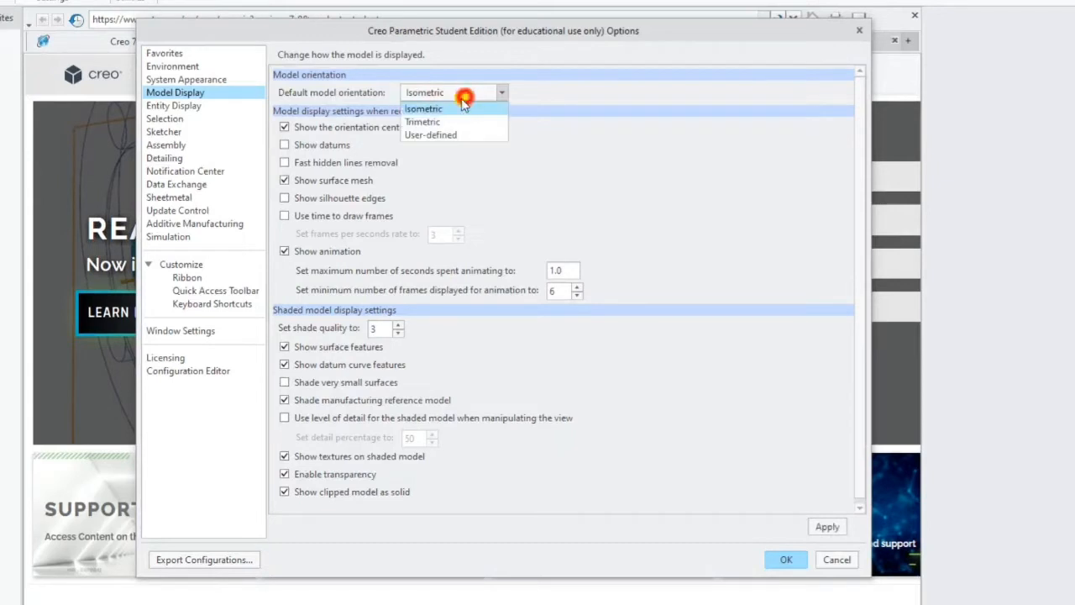
left_click(425, 122)
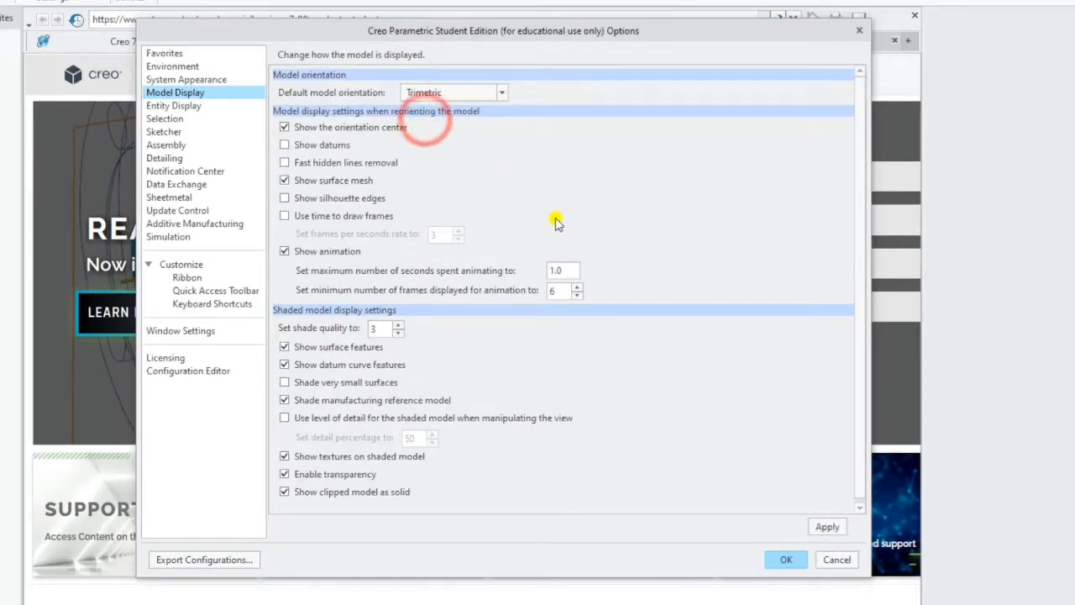
- Accept the options and save the settings to the configuration file config.pro in the Creo drg folder
left_click(779, 560)
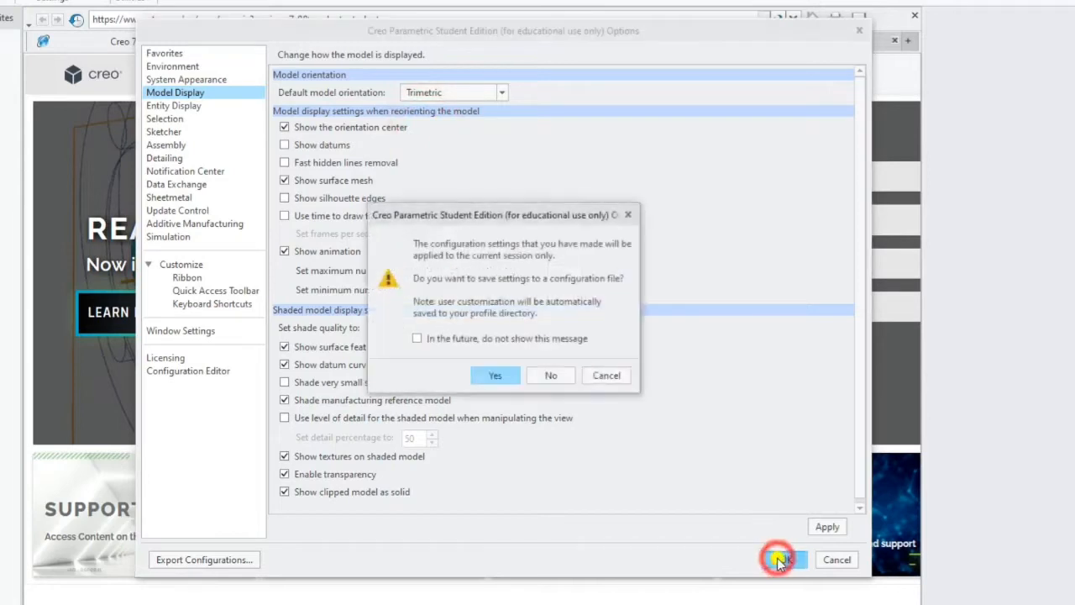
left_click(496, 377)
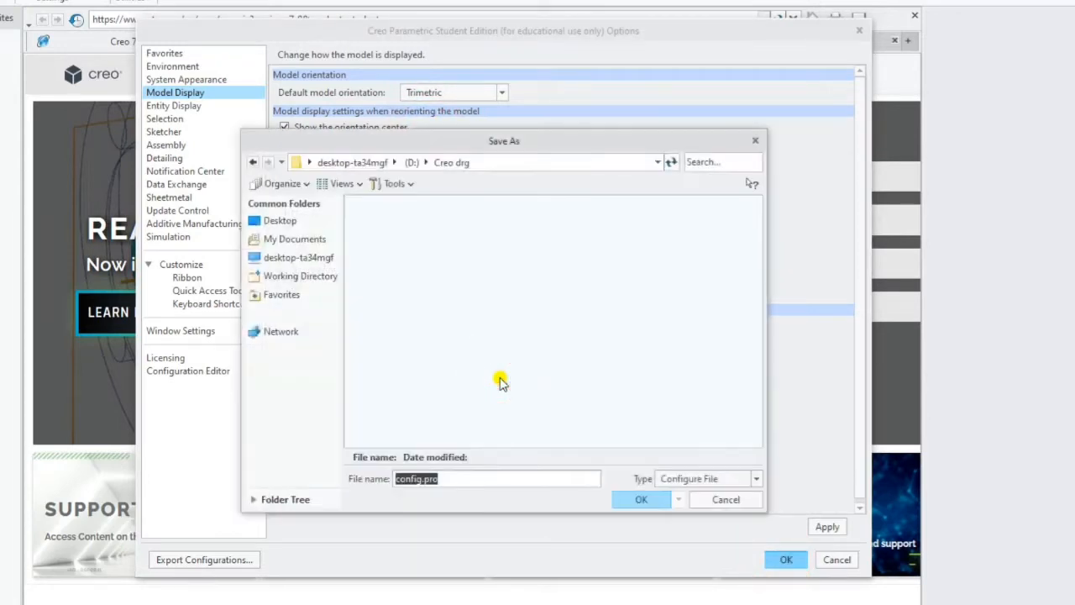
left_click(636, 500)
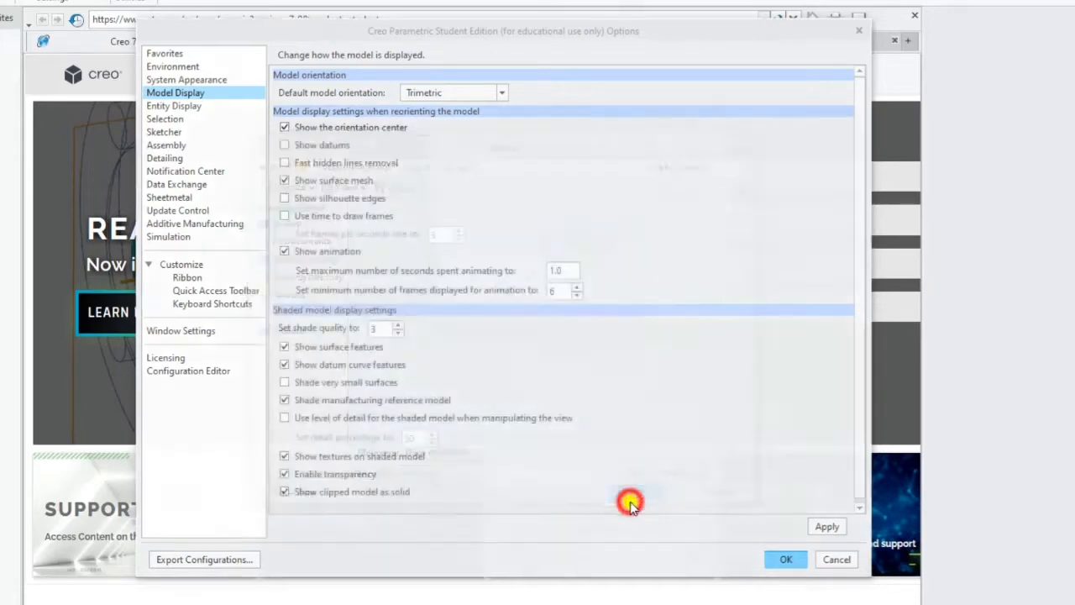
key("Return")
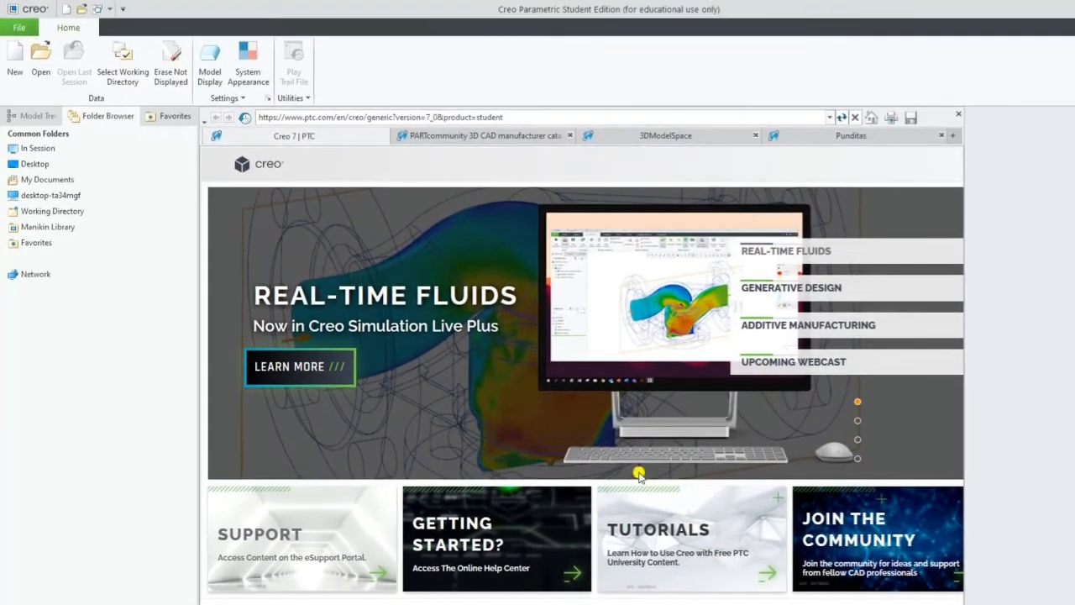
- Create a new solid part named prt0001 using the default template
left_click(11, 54)
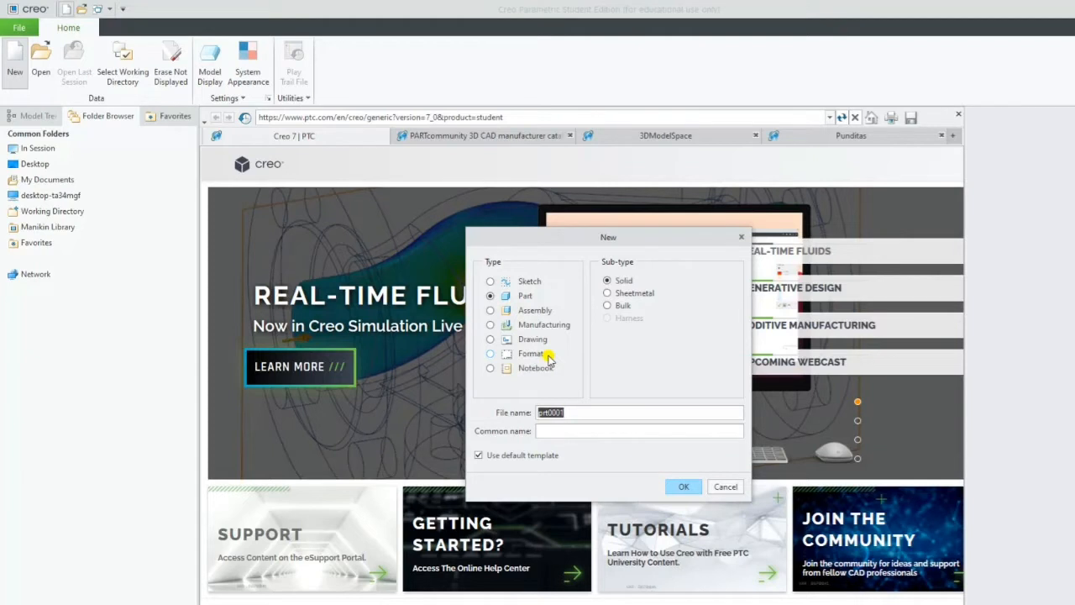
left_click(683, 489)
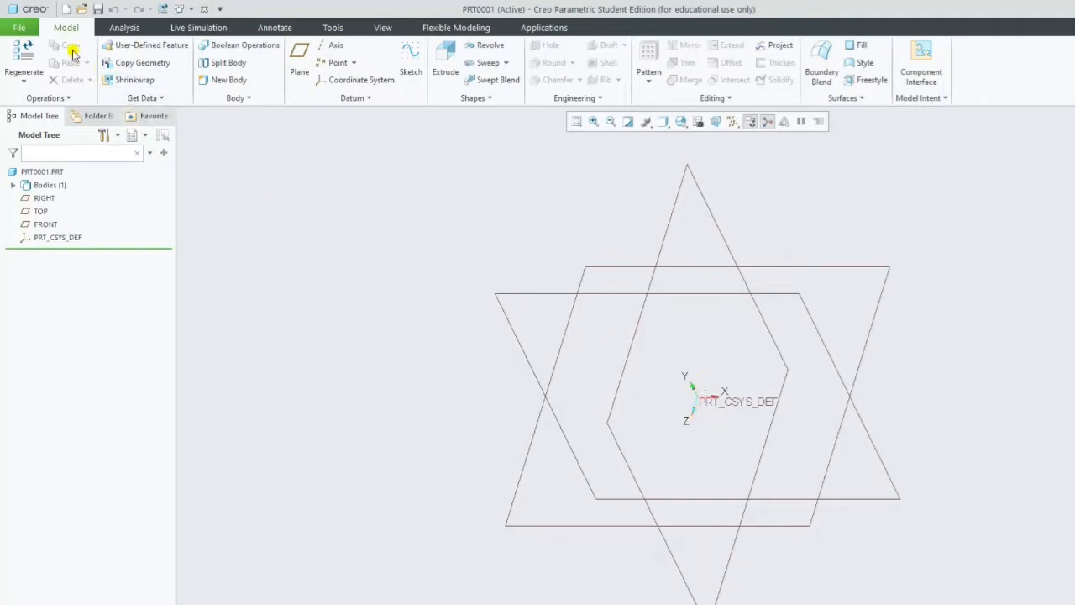
- Set the default model orientation to Isometric in the Model Display options, moving the dialog aside from the datum planes
left_click(19, 27)
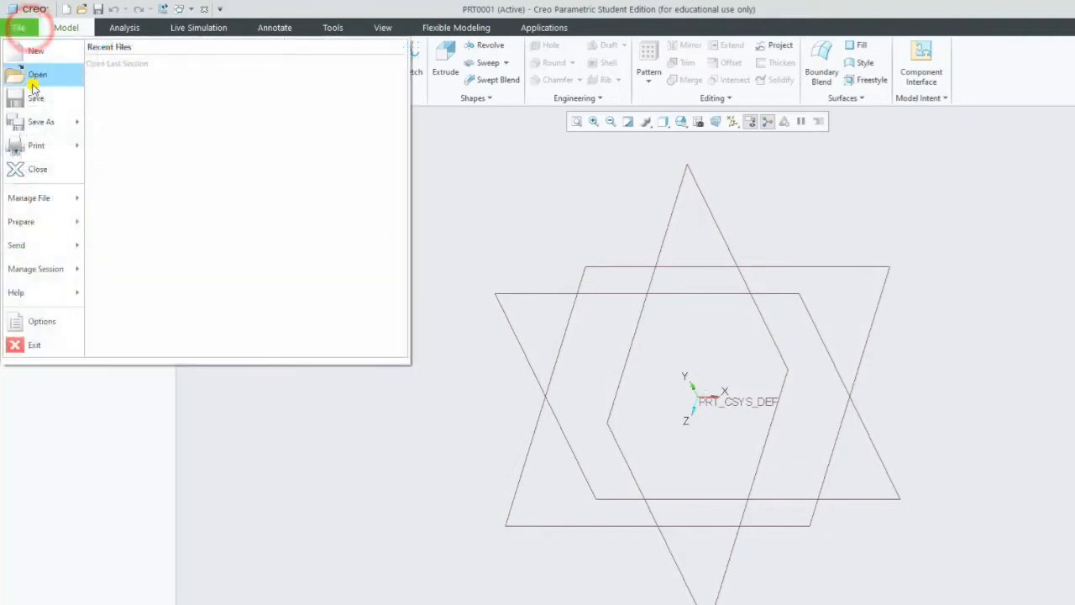
left_click(40, 321)
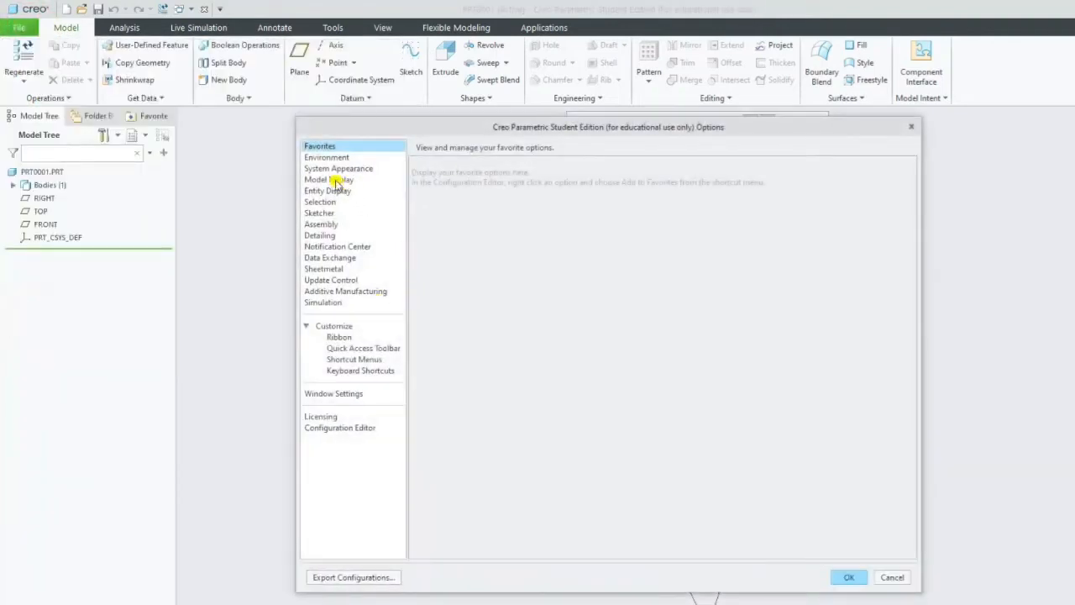
left_click(336, 182)
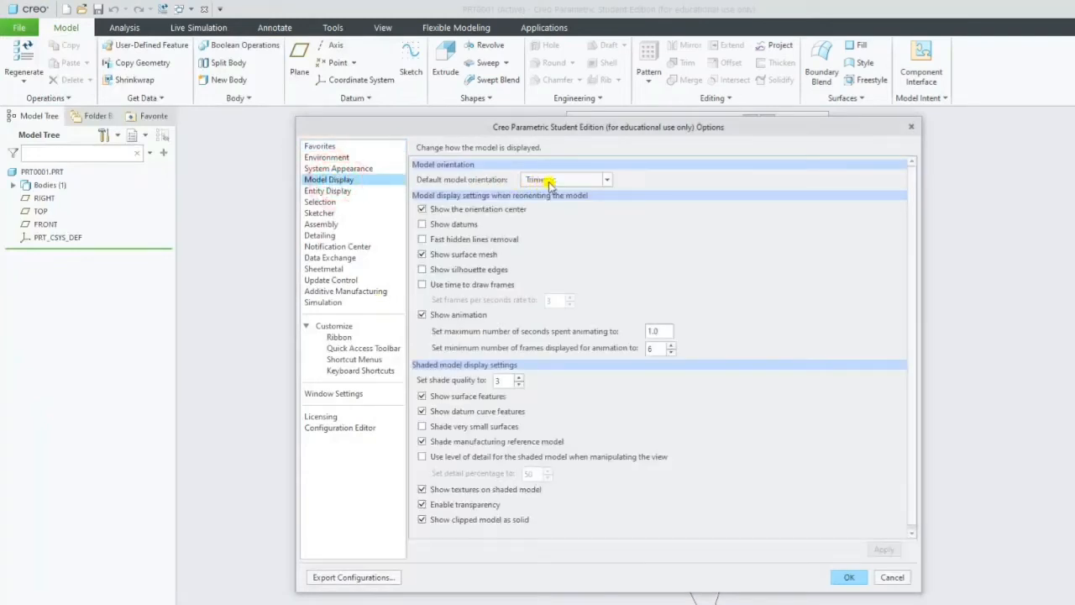
left_click_drag(607, 121, 279, 173)
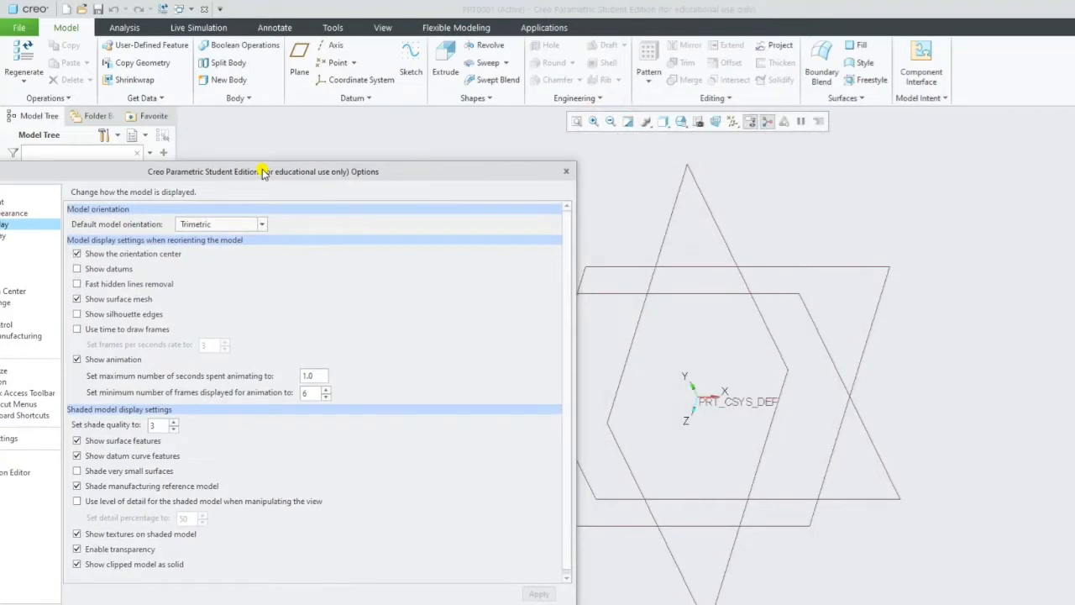
left_click(262, 224)
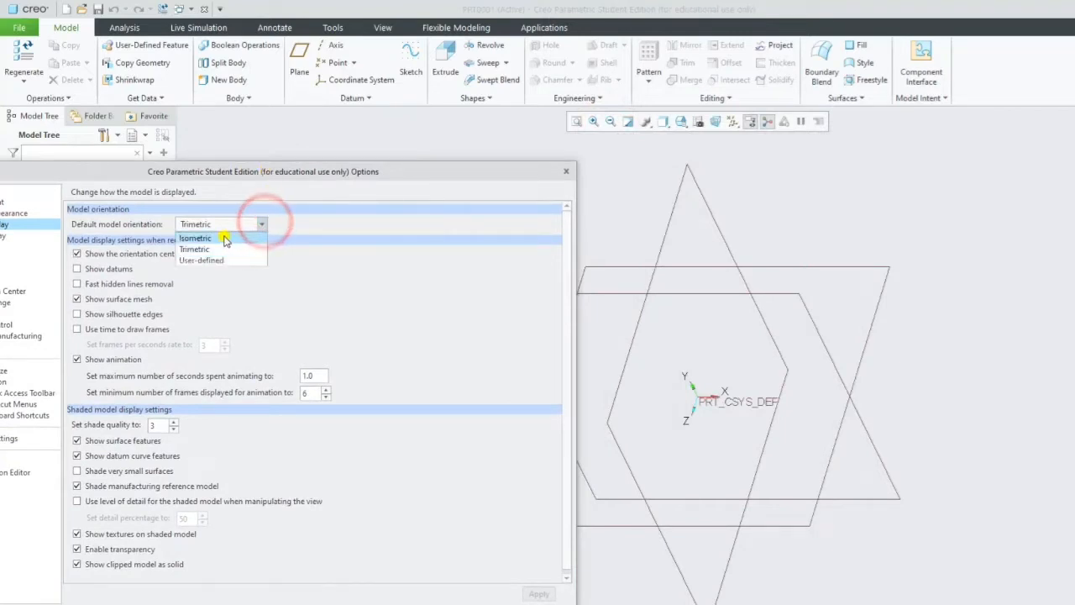
left_click(224, 239)
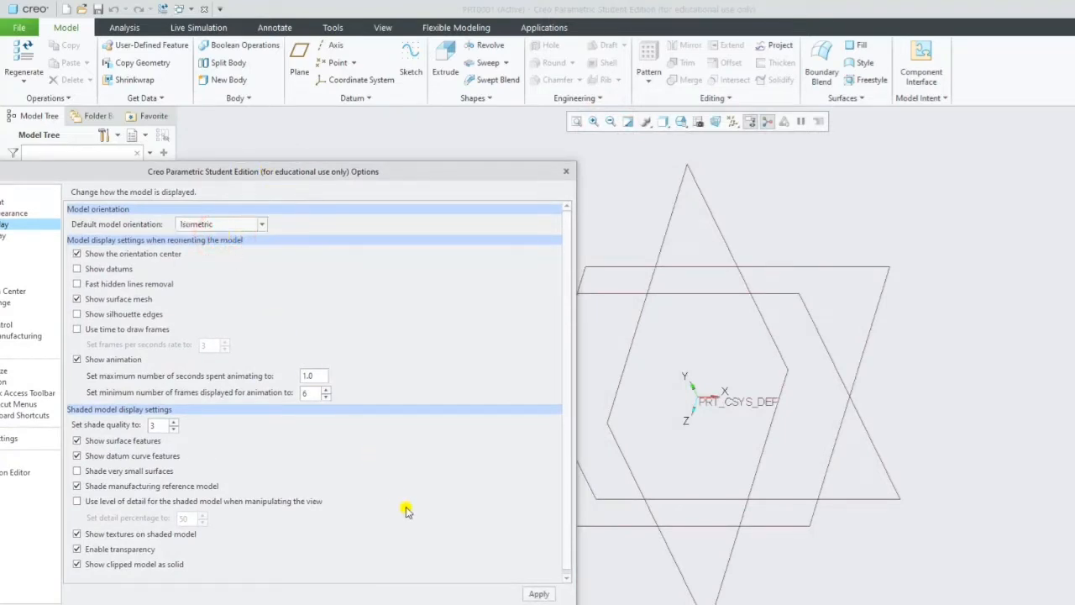
- Apply the orientation setting and save it to the existing config.pro file in the Creo drg folder
left_click(539, 593)
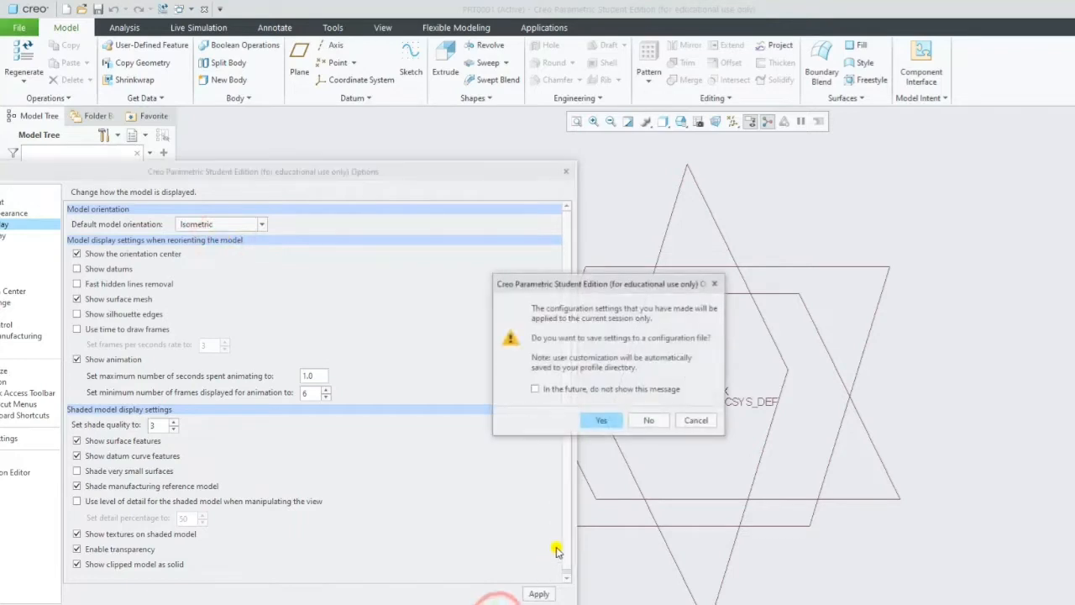
left_click(600, 425)
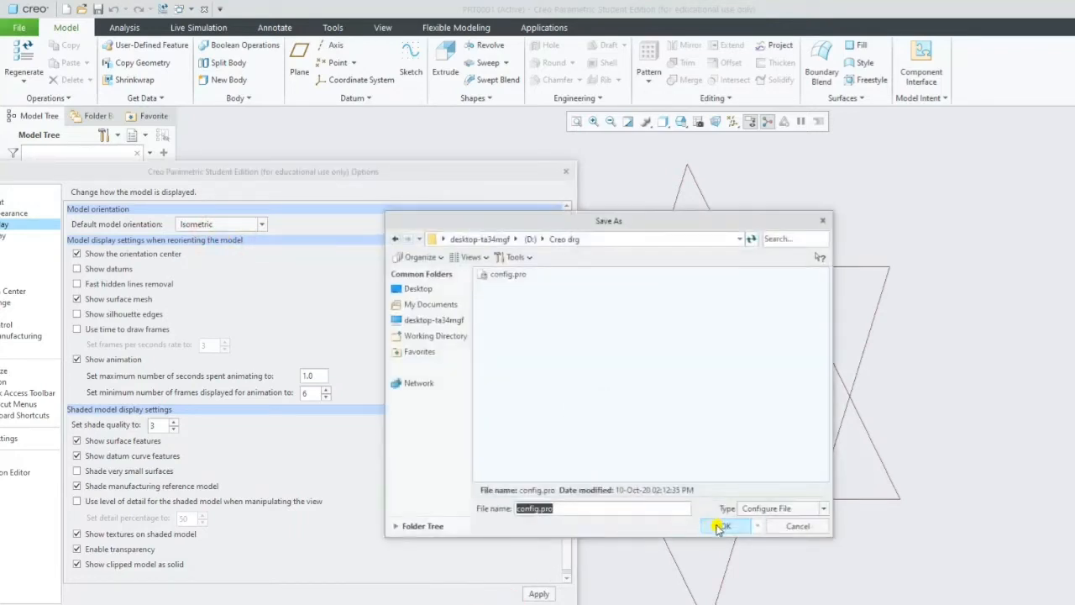
left_click(718, 527)
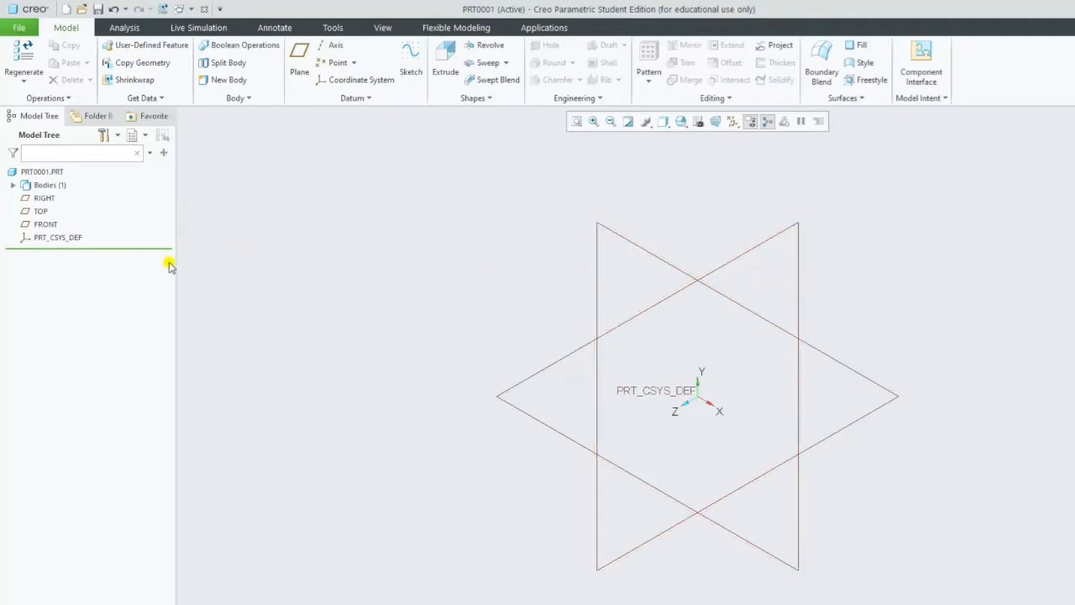
- Select the RIGHT and TOP datum planes one after the other to identify them in the model
left_click(52, 200)
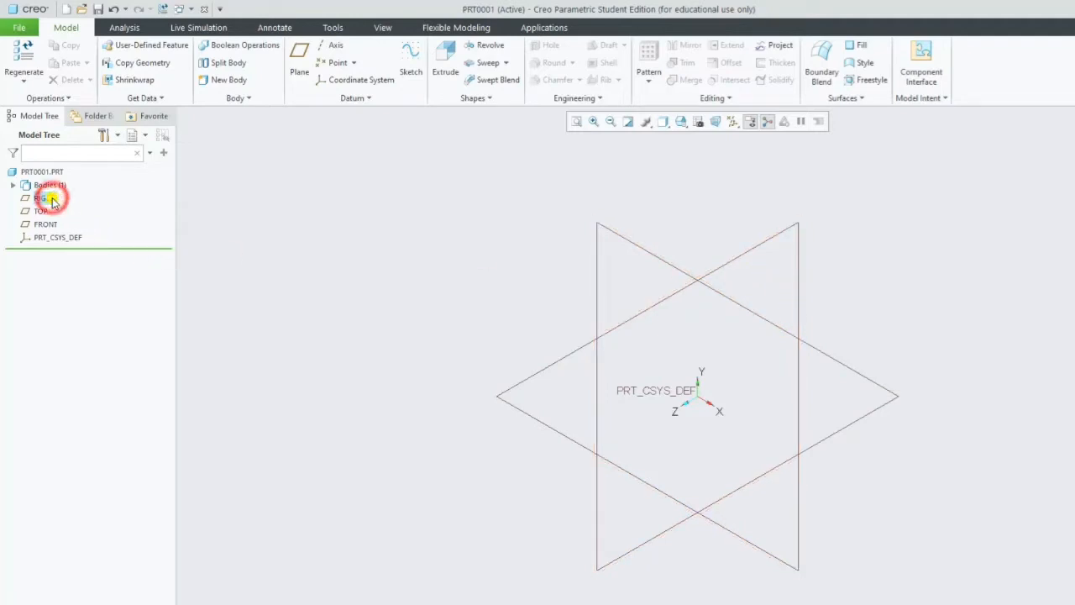
left_click(40, 211)
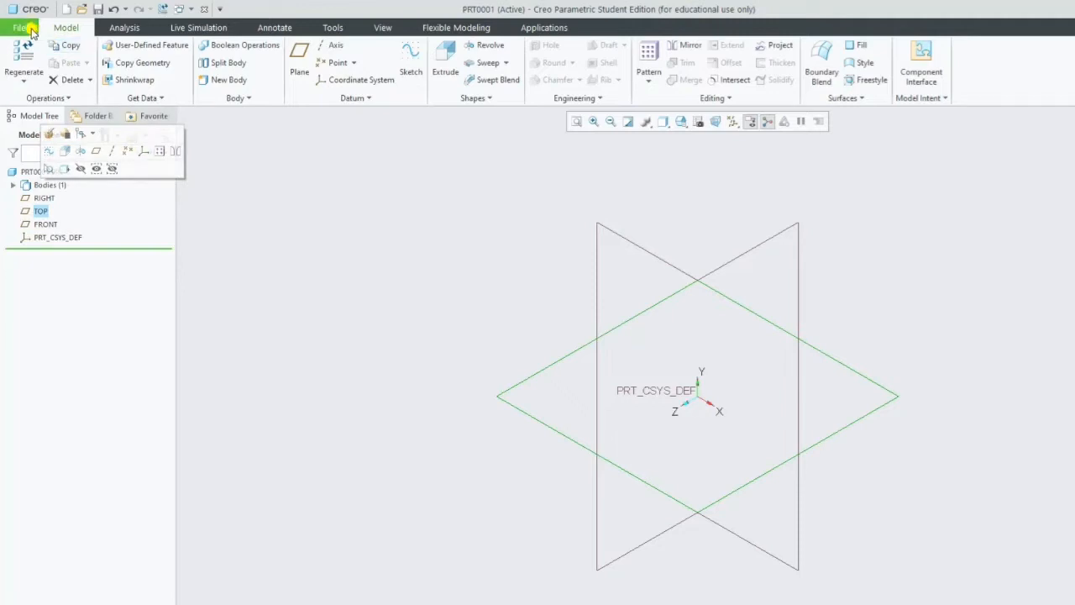
- Reopen the options and review the Model Display, Entity Display, Selection, Sketcher and Environment settings
left_click(31, 31)
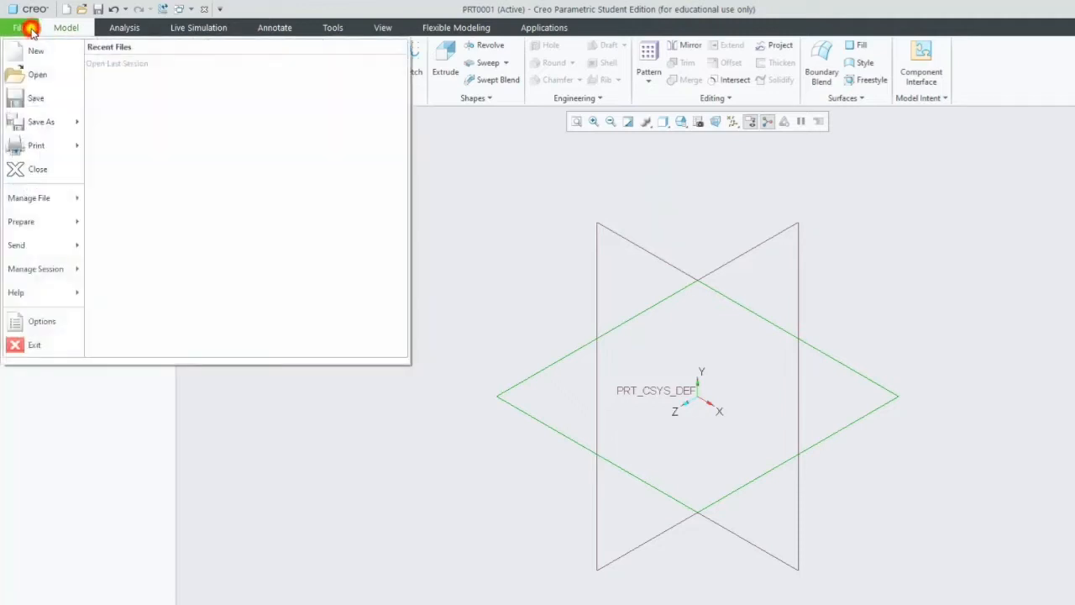
left_click(37, 322)
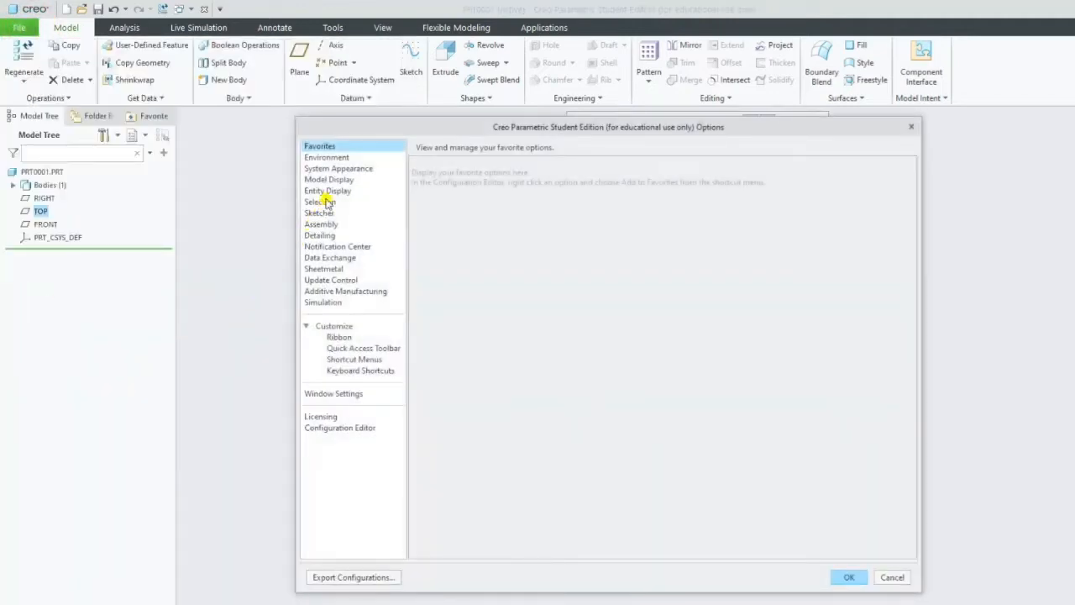
left_click(331, 180)
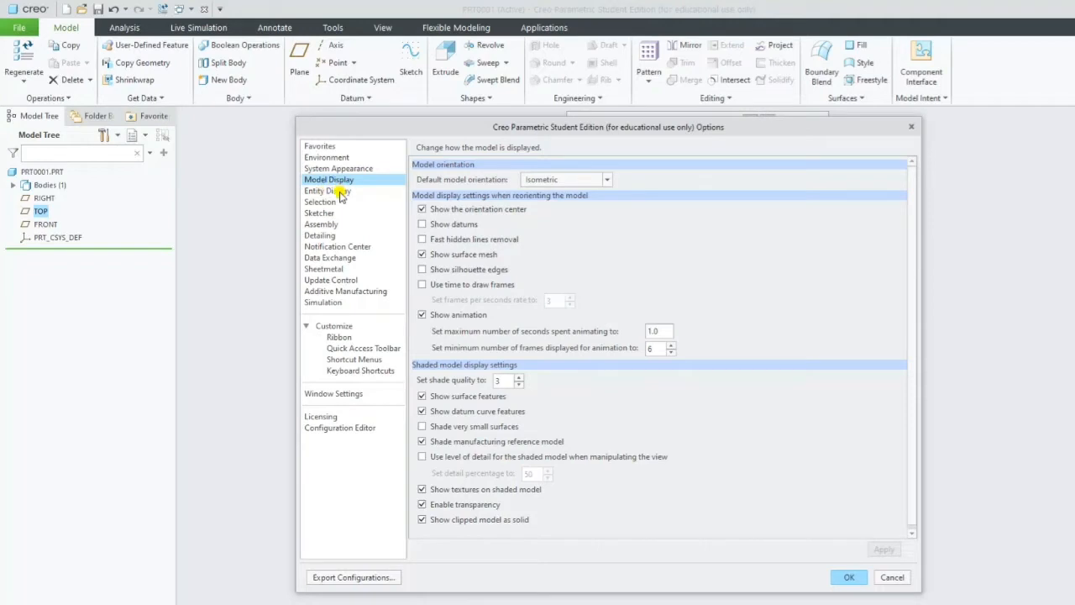
left_click(340, 193)
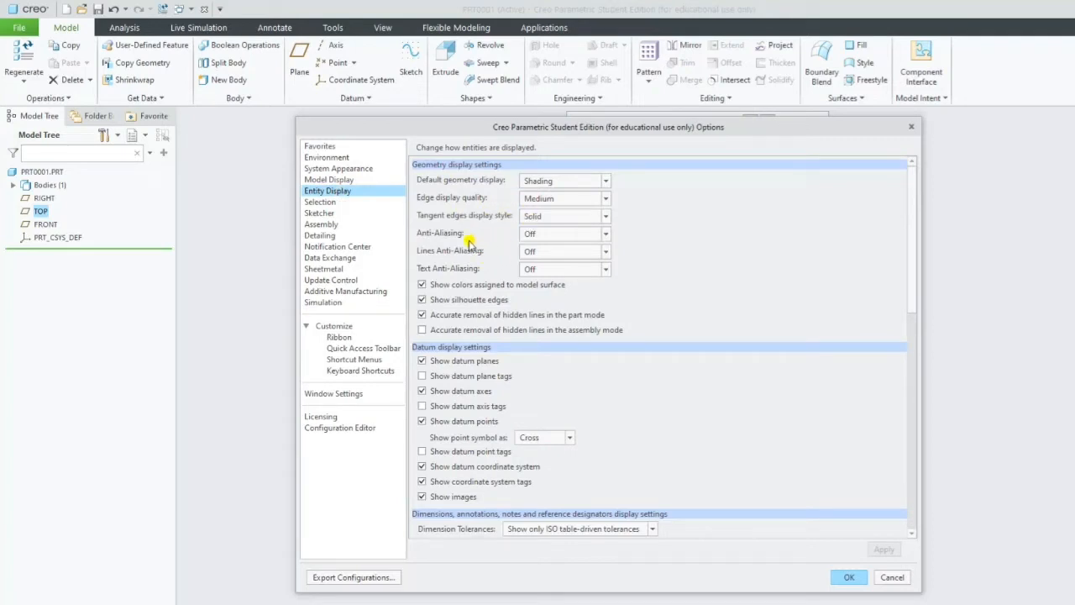
left_click(330, 204)
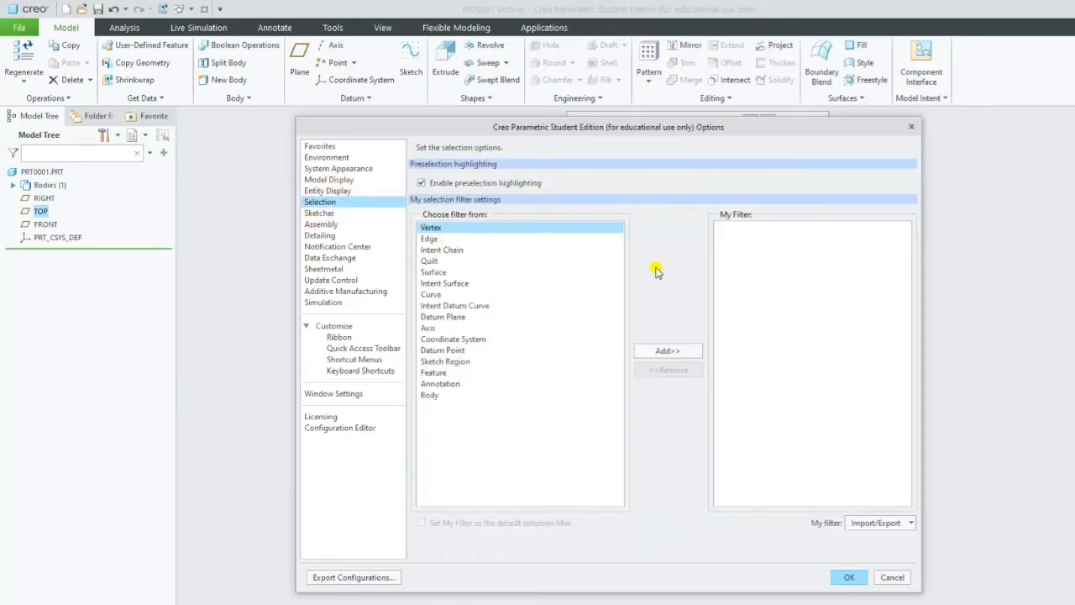
left_click(324, 215)
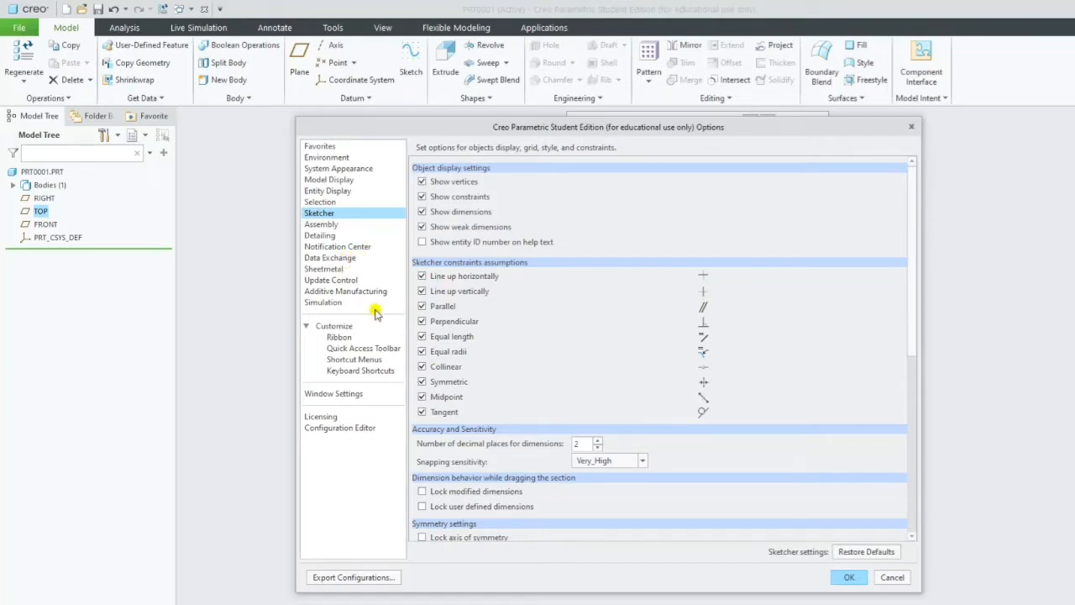
left_click(335, 180)
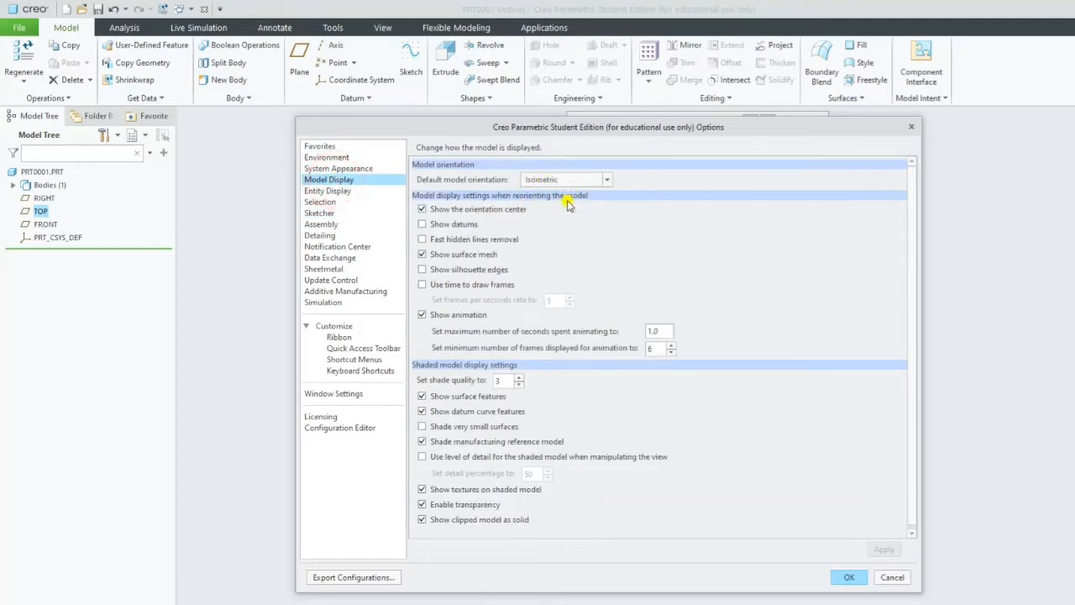
left_click(334, 158)
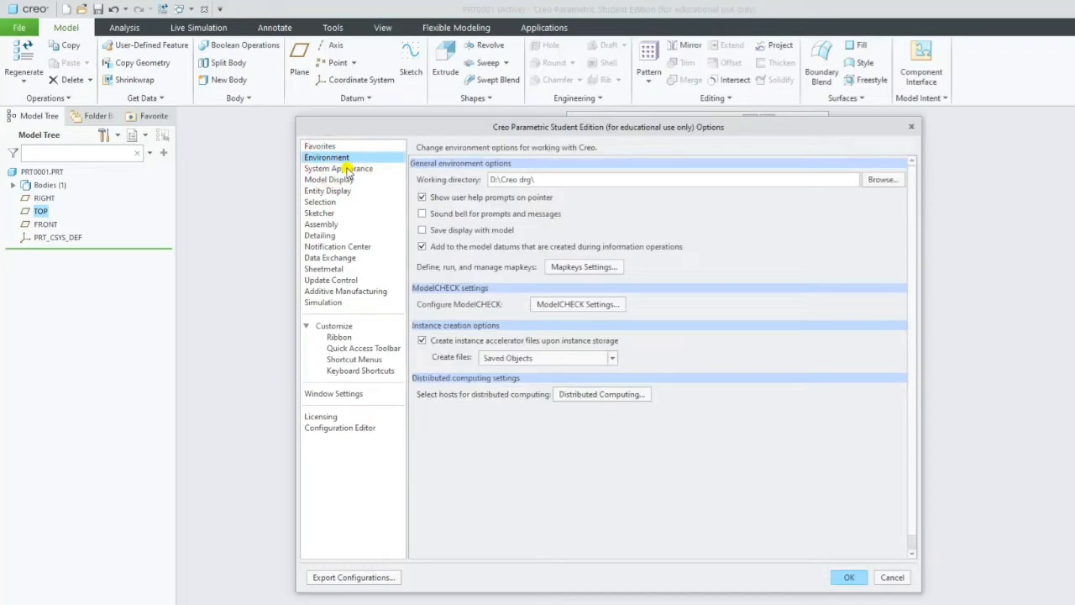
- Switch the system appearance to the Light Theme
left_click(346, 169)
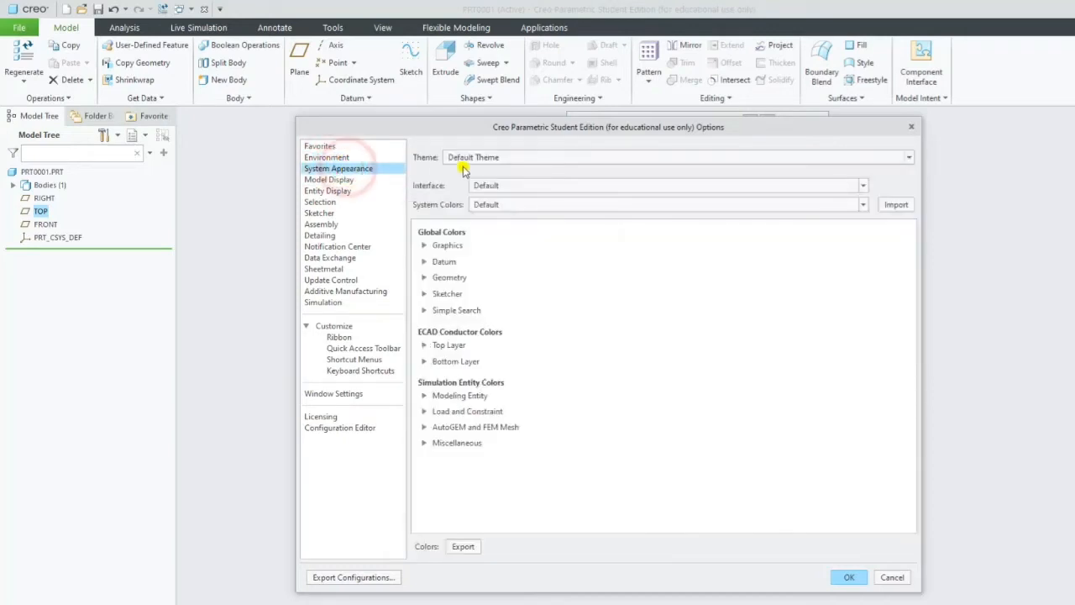
left_click(478, 164)
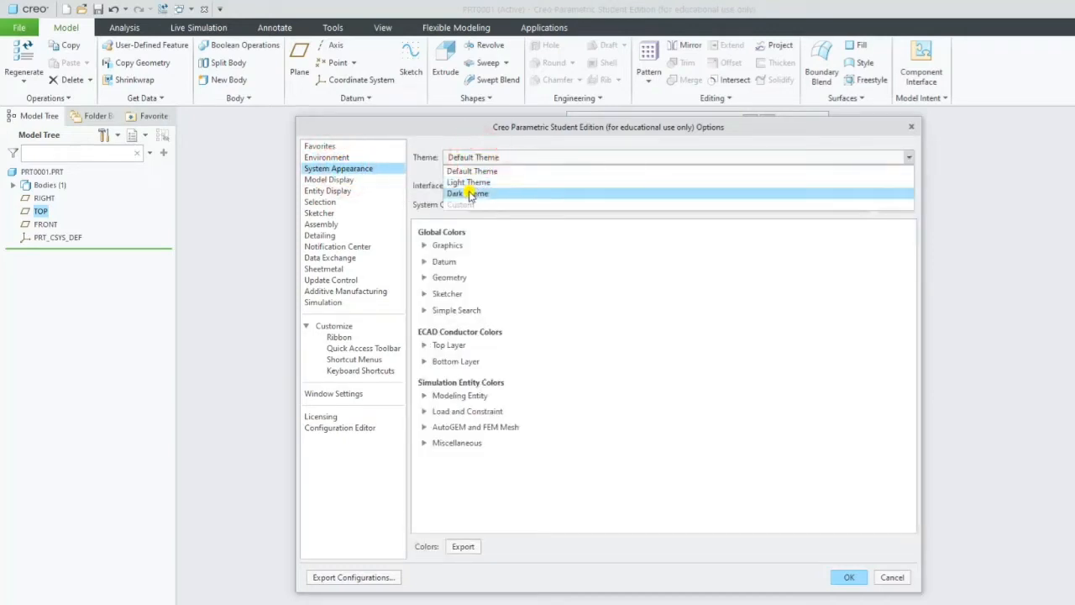
left_click(468, 183)
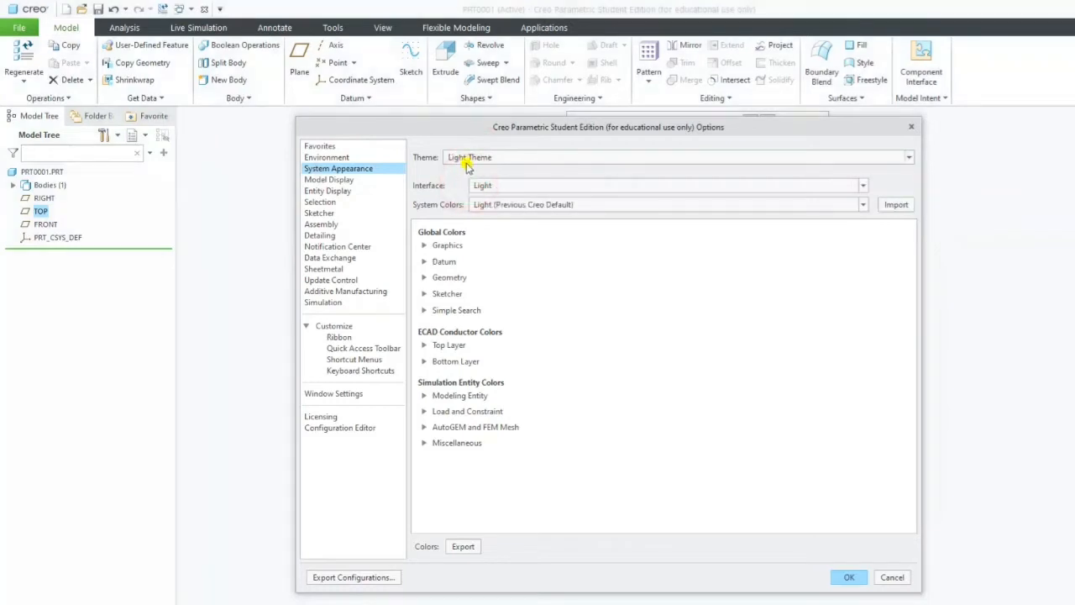
- Set the system appearance to the Dark Theme with the Dark interface, and apply the options
left_click(465, 159)
left_click(463, 192)
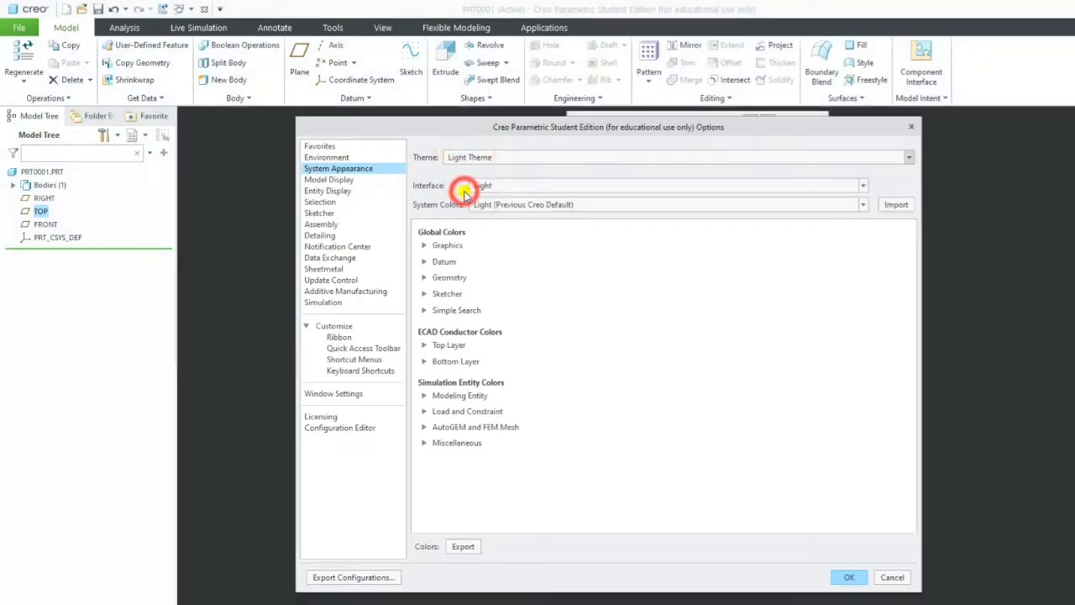
left_click_drag(475, 134, 313, 169)
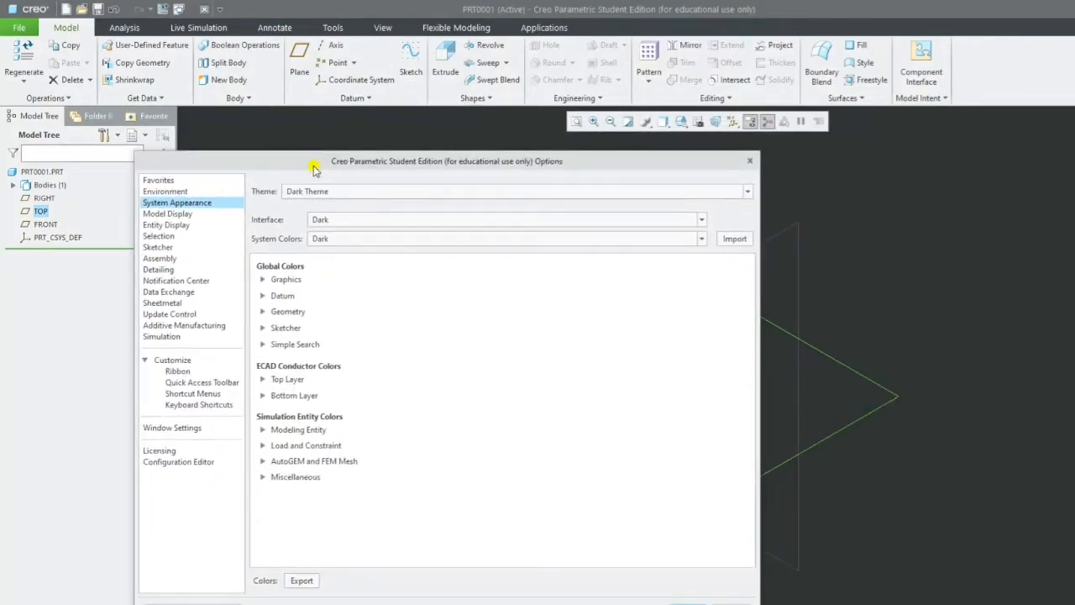
left_click(327, 218)
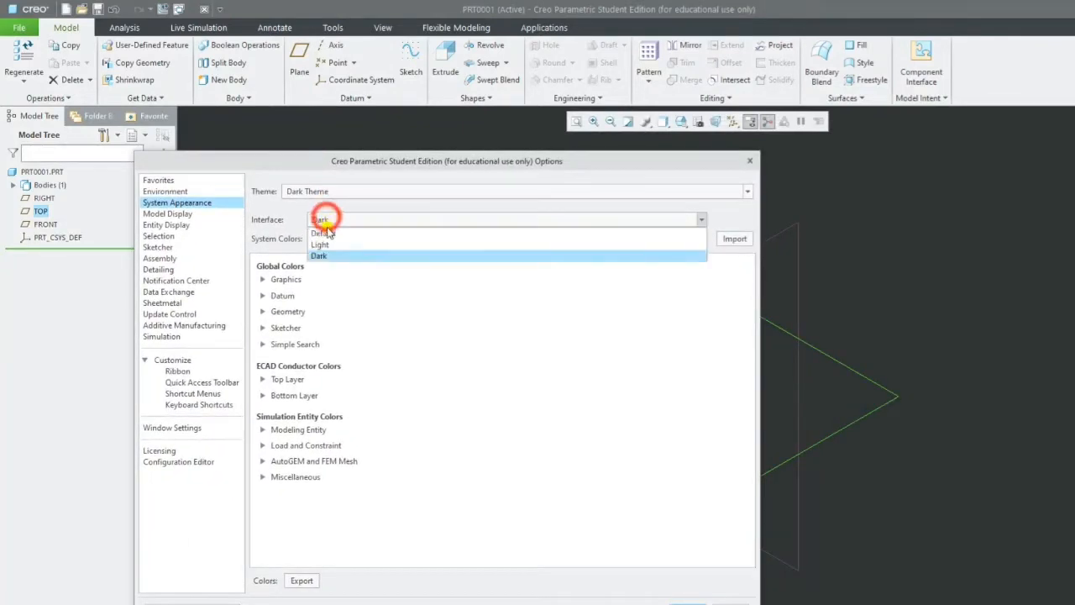
left_click(326, 254)
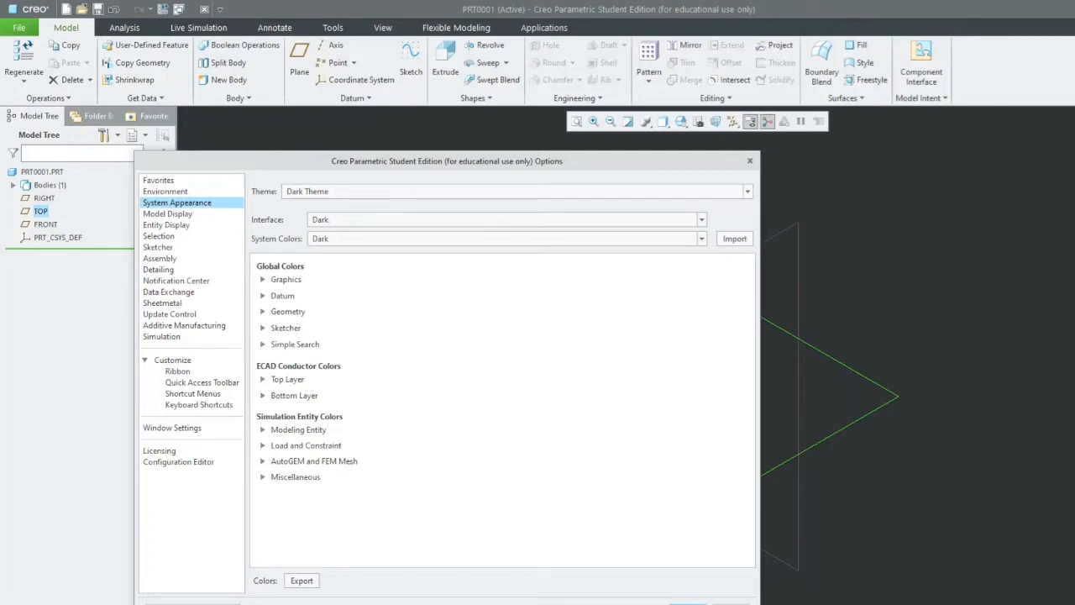
left_click(688, 602)
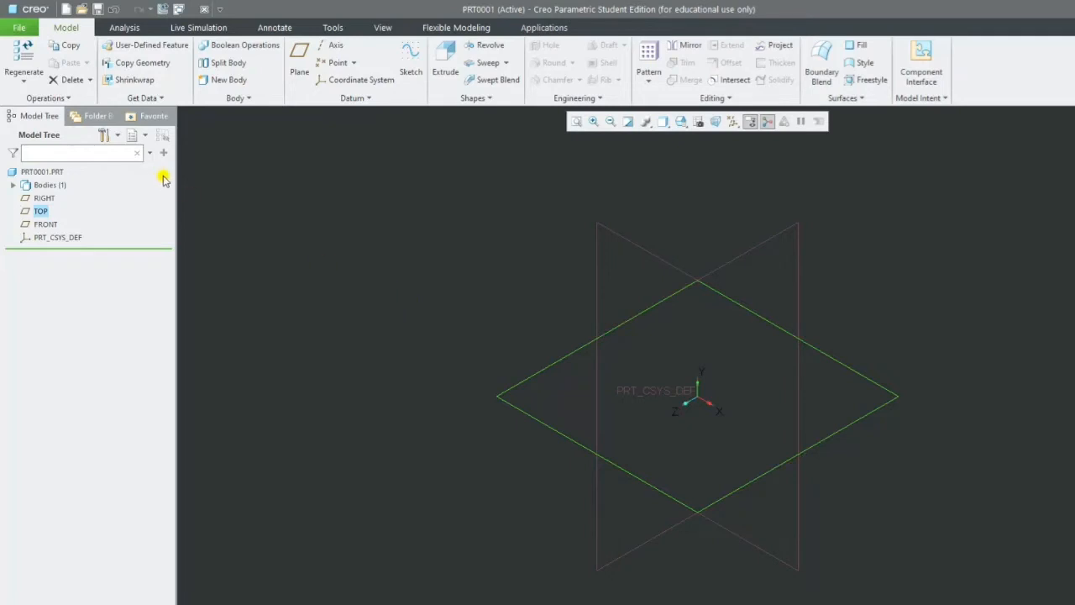
- Create a new solid part with the suggested name prt0002 and the default template
left_click(30, 28)
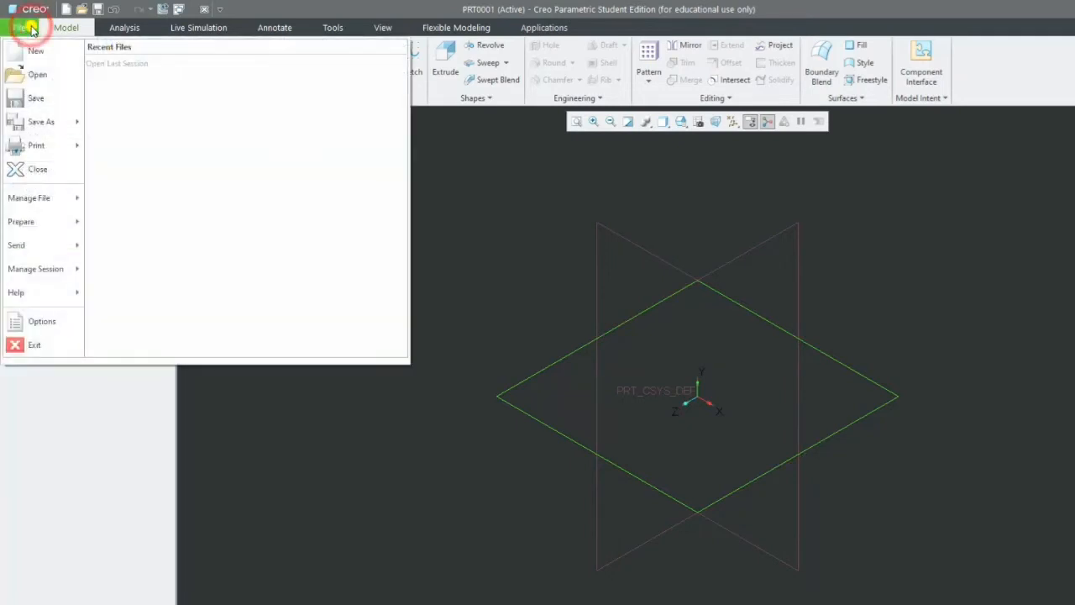
left_click(250, 10)
left_click(19, 27)
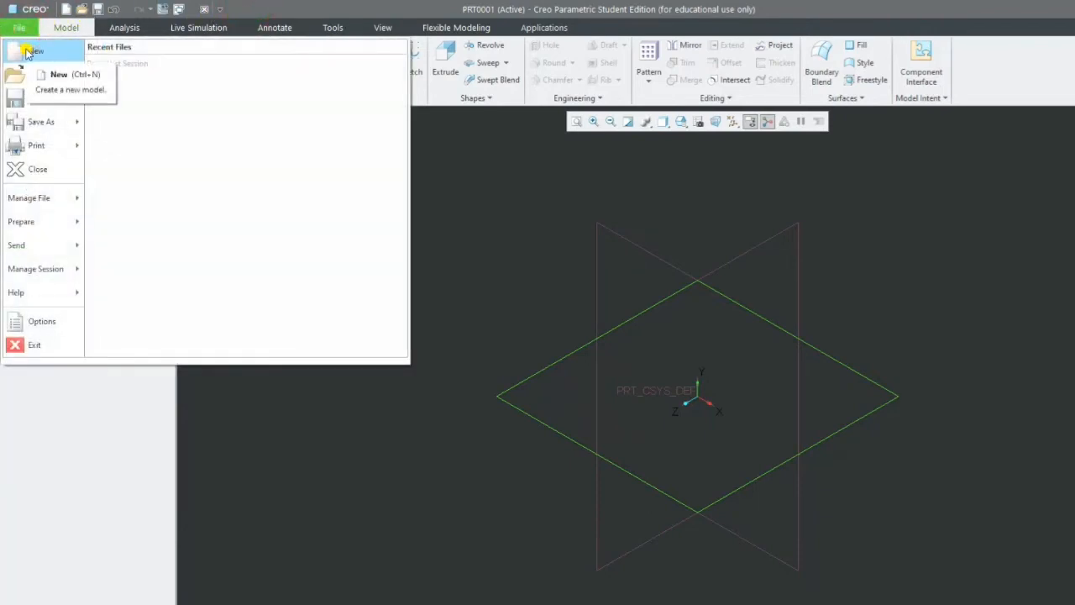
left_click(27, 52)
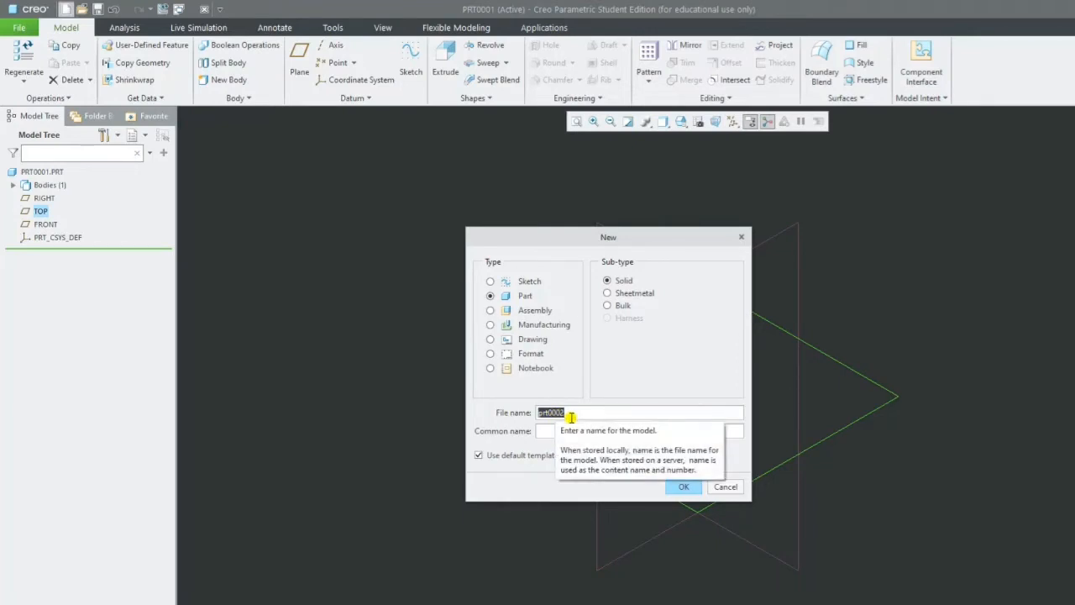
left_click(685, 486)
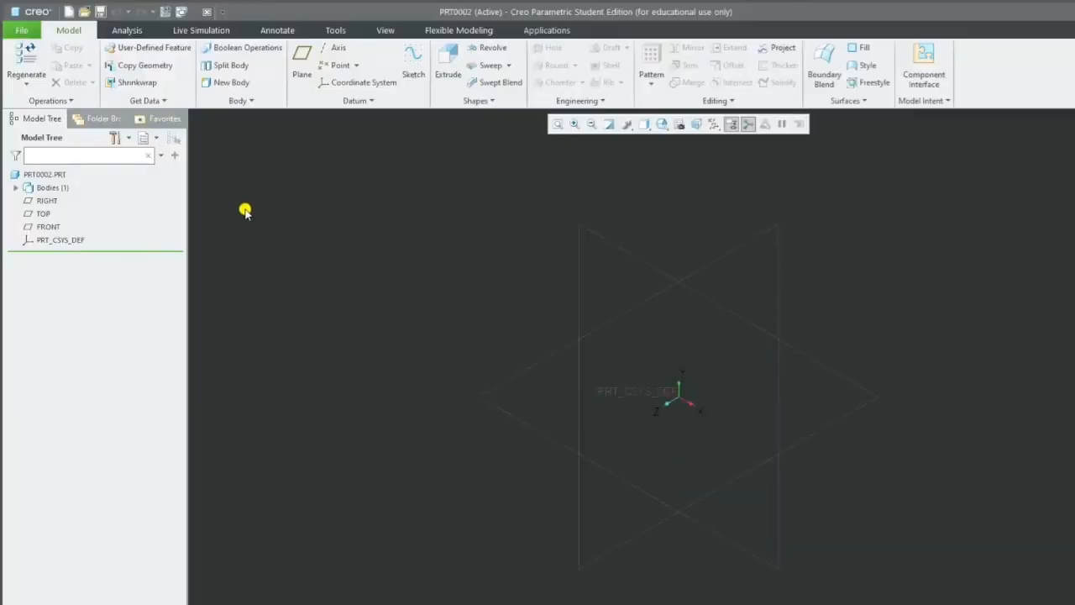
left_click(24, 32)
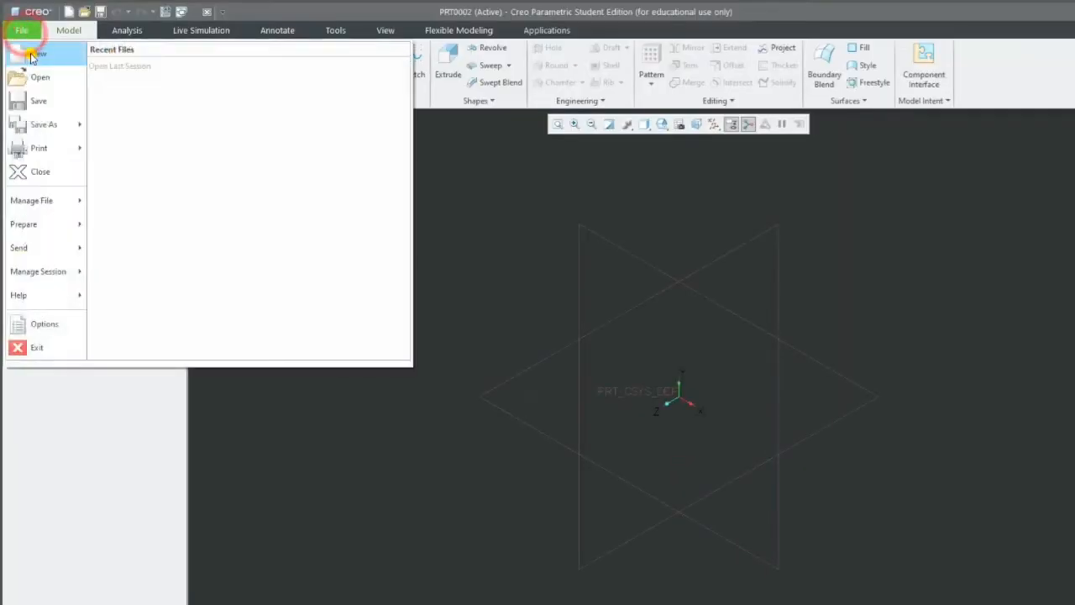
left_click(27, 48)
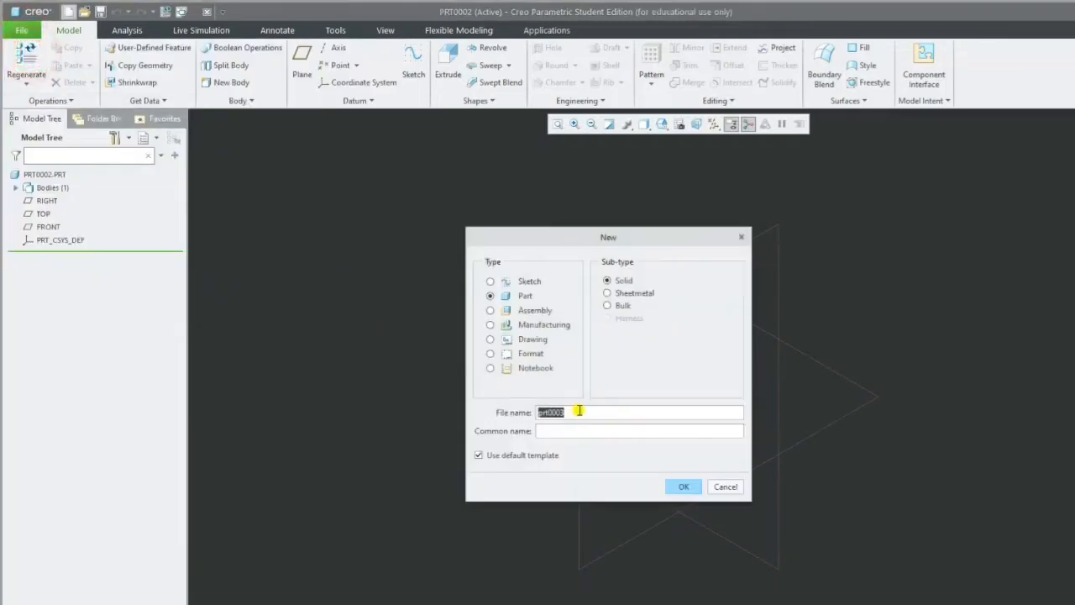
left_click(722, 488)
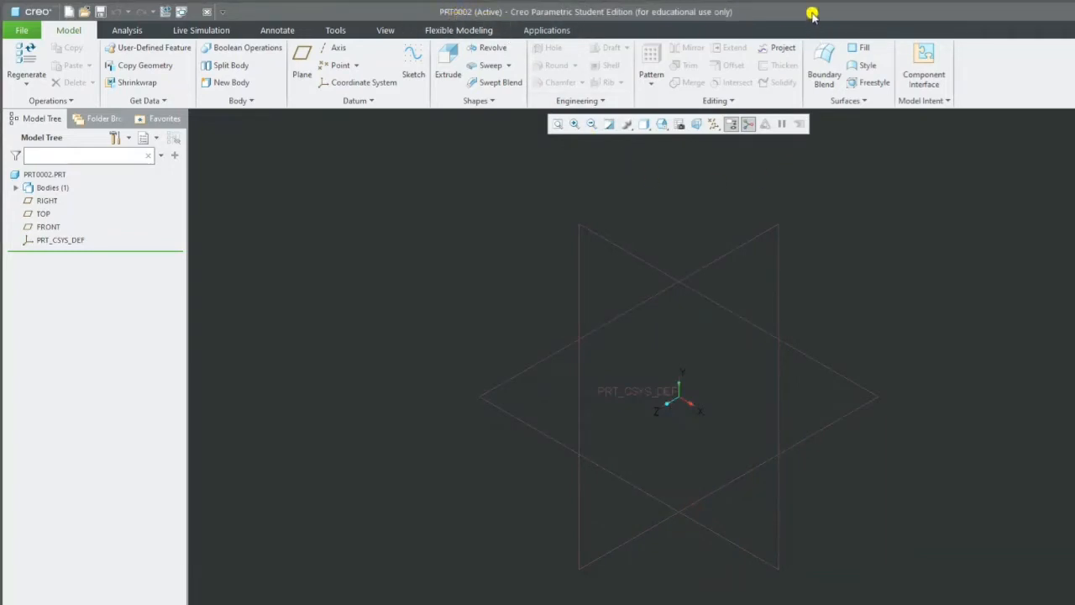
- Return to the PRT0001 window and start a new file with the name trial
left_click_drag(812, 12, 814, 84)
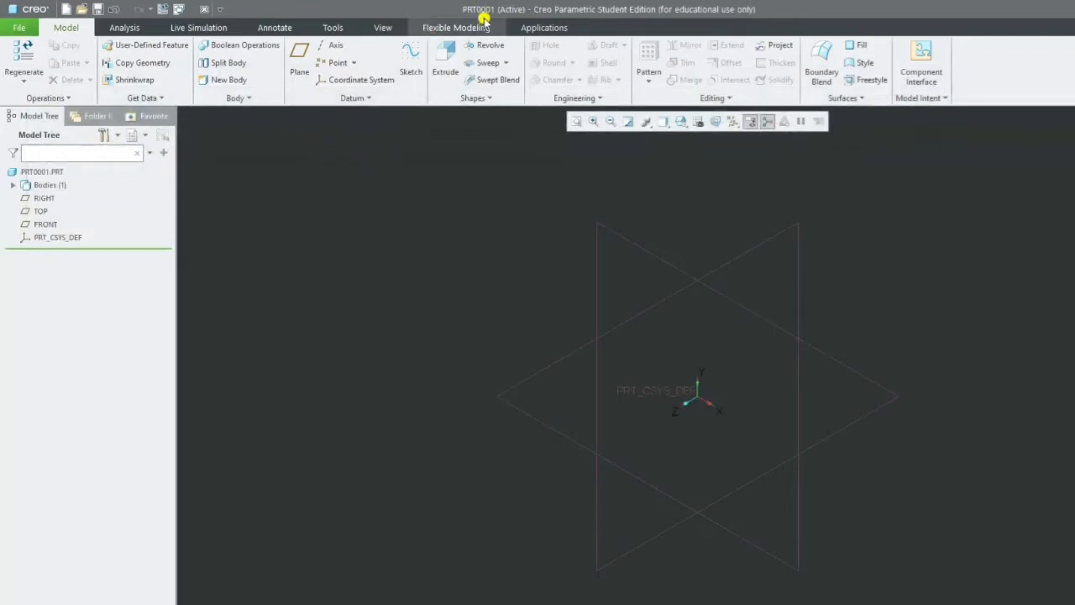
left_click(17, 27)
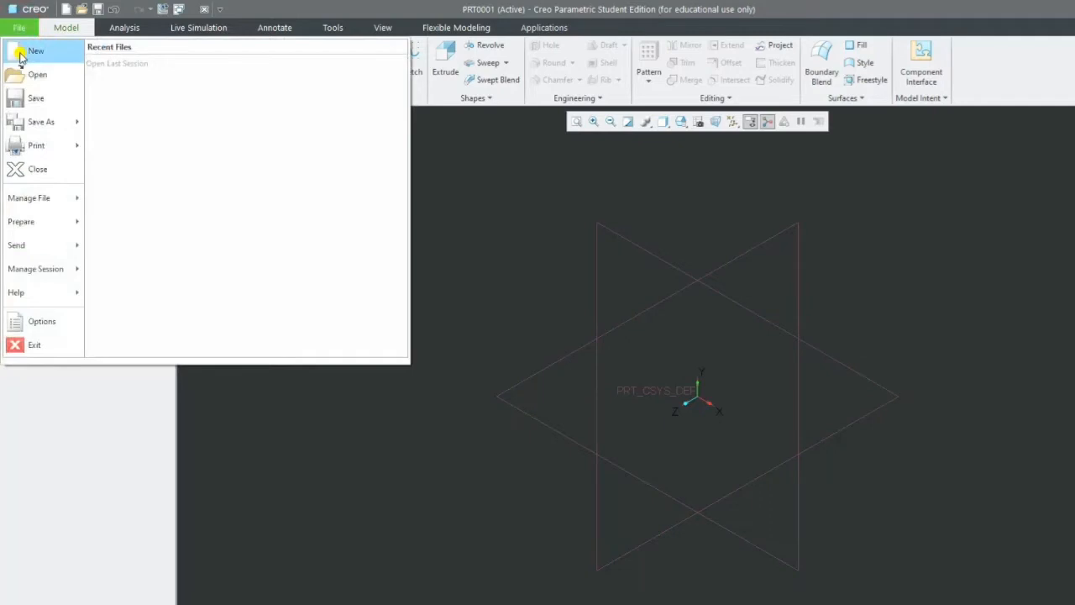
left_click(20, 53)
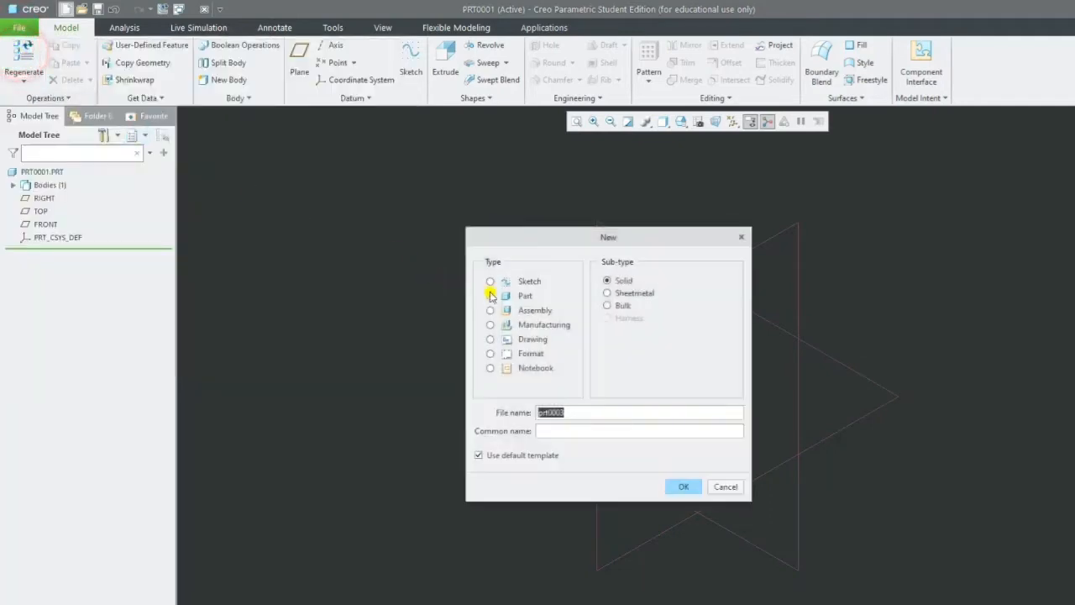
double_click(569, 410)
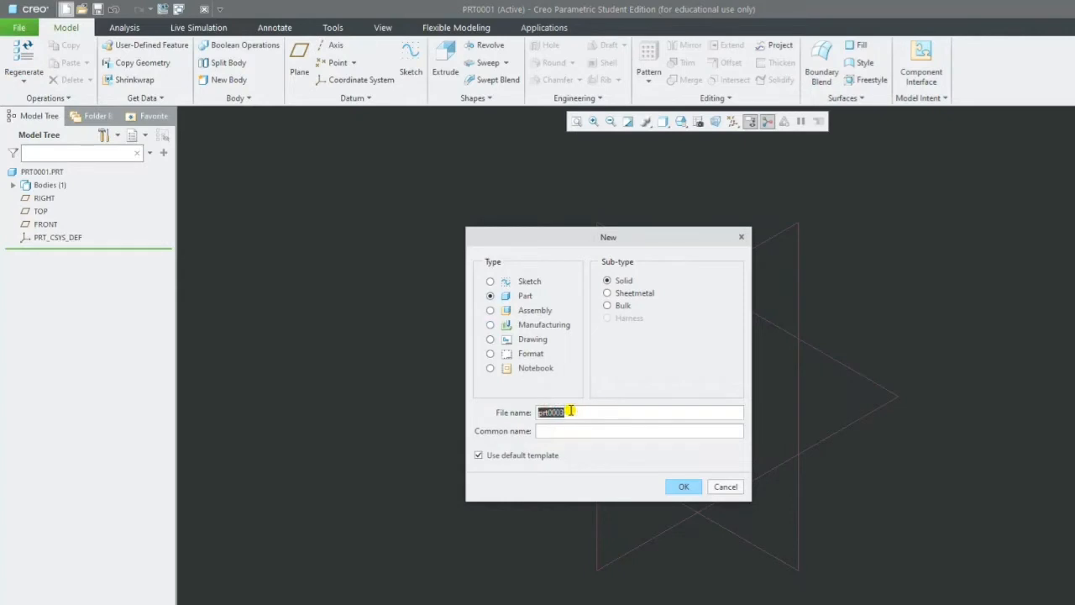
type("trial")
- Go through the file types from Sketch to Notebook to examine the sub-types each one offers
left_click(490, 283)
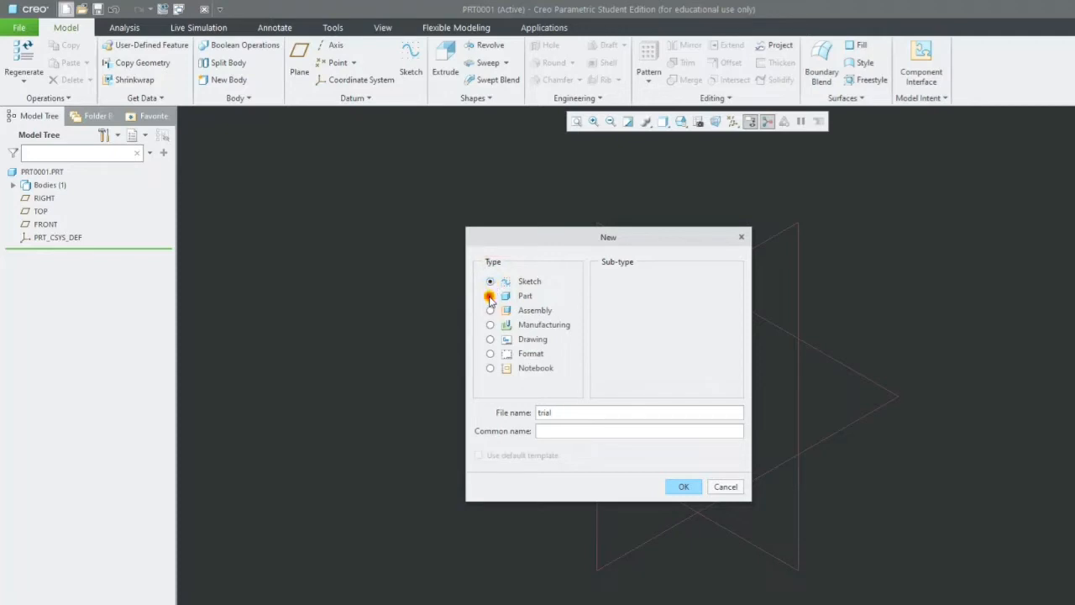
left_click(490, 296)
left_click(492, 311)
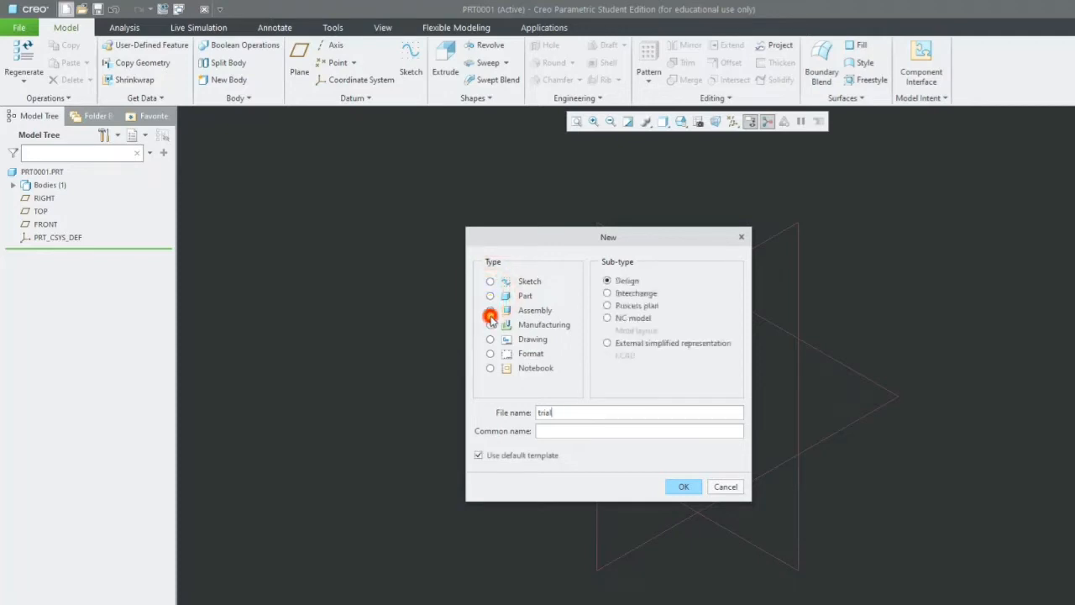
left_click(492, 326)
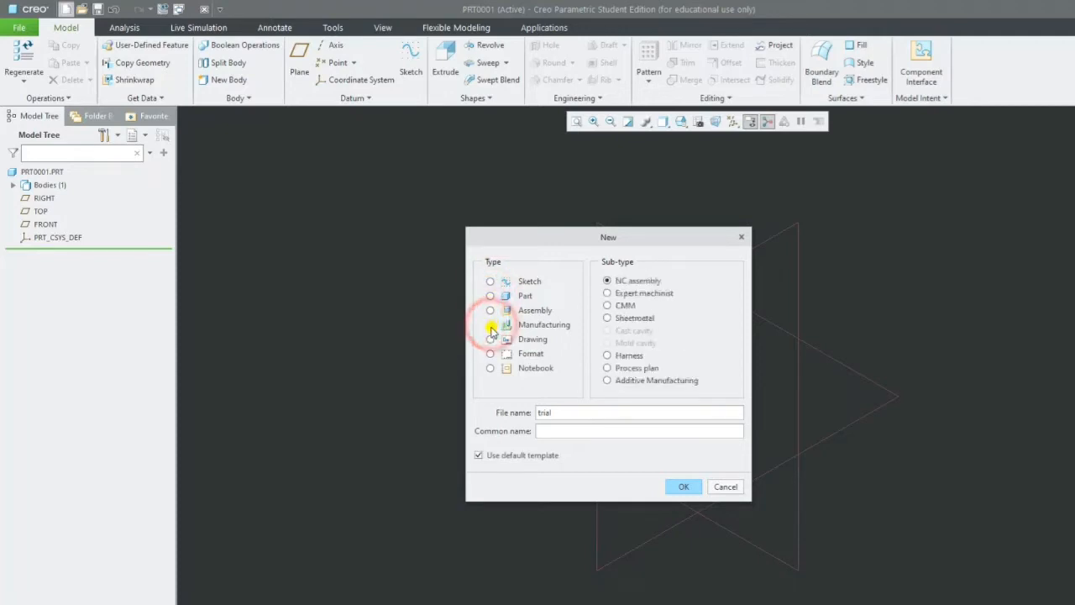
left_click(491, 340)
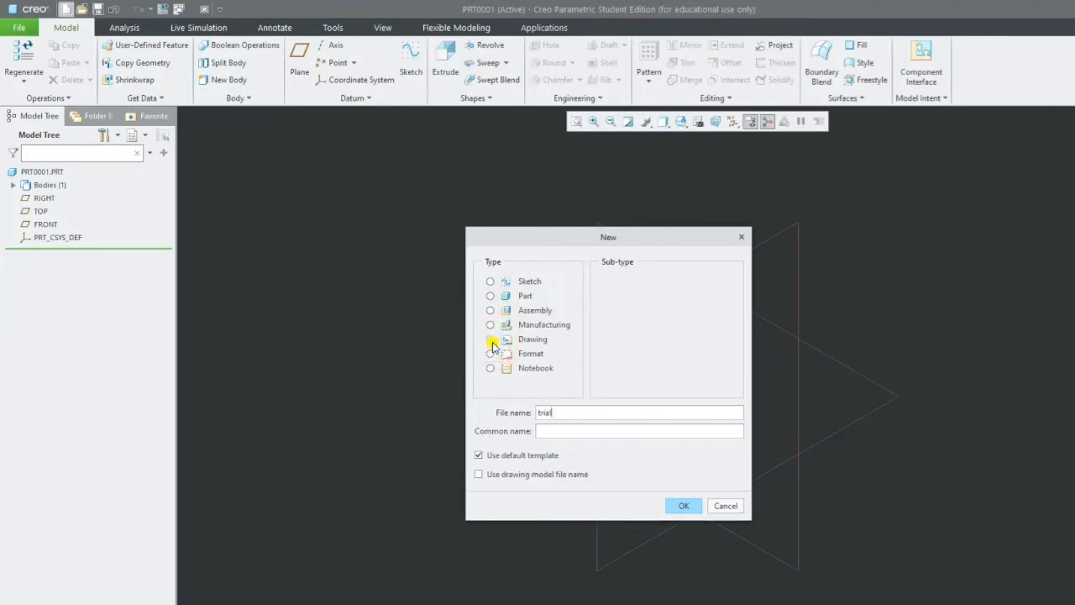
left_click(491, 354)
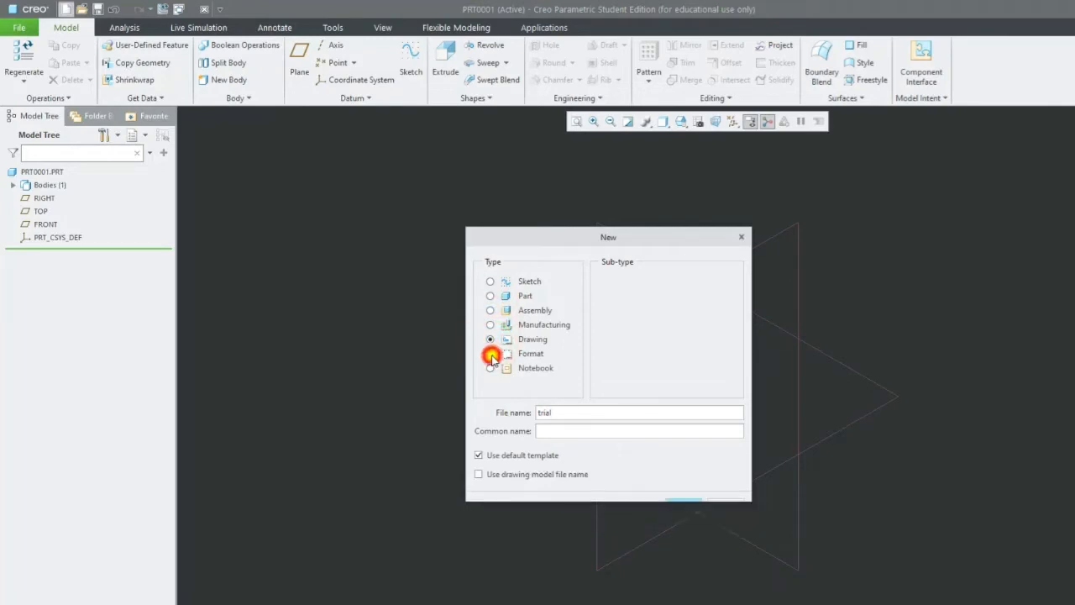
left_click(491, 368)
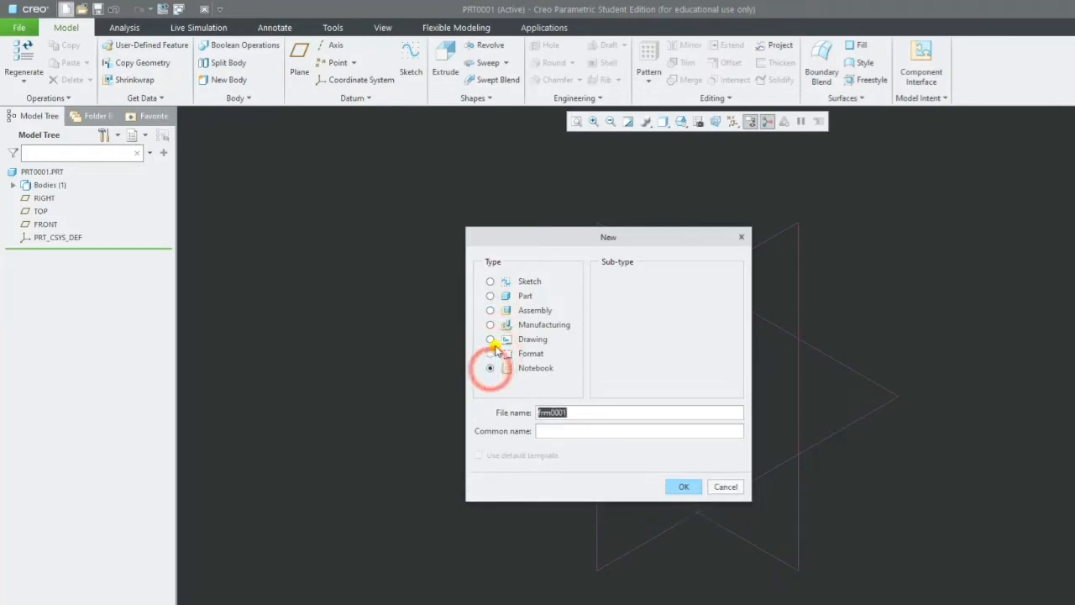
- Set up a new solid Part named trial without the default template and continue to the template choice
left_click(491, 297)
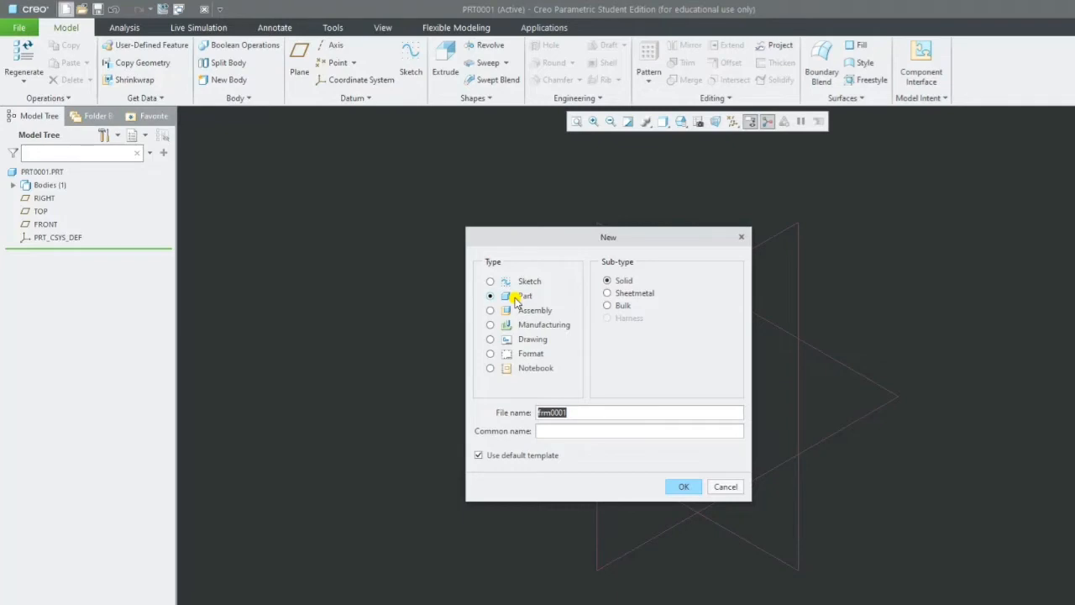
left_click(480, 457)
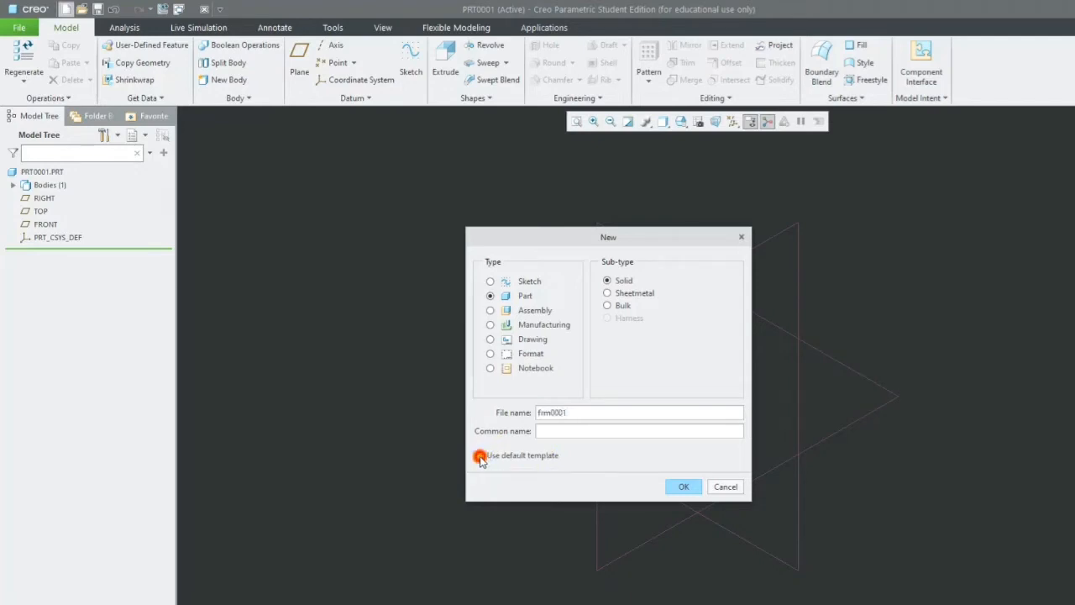
double_click(577, 414)
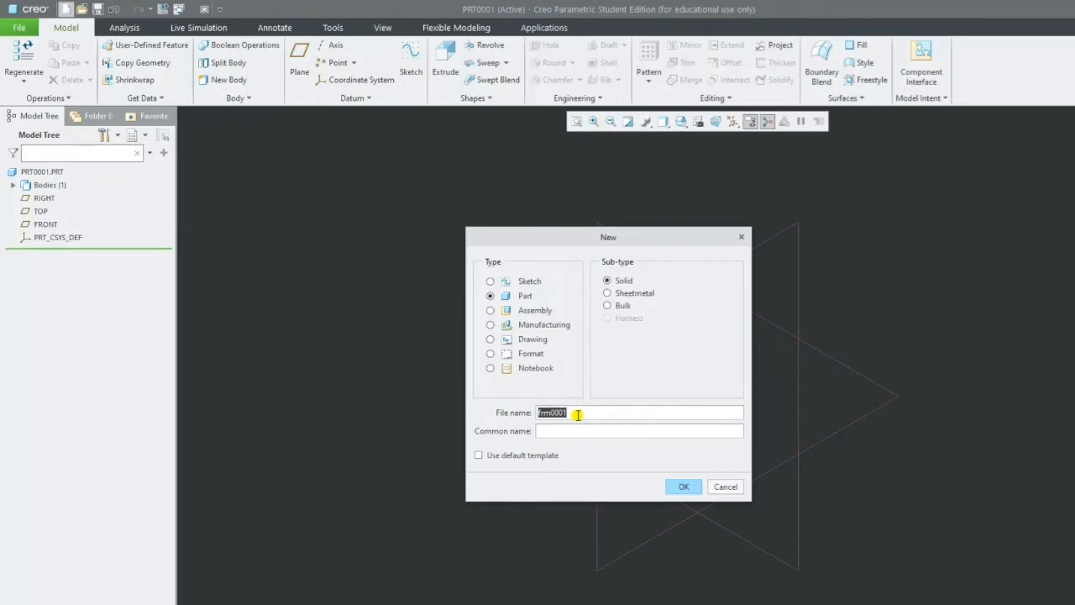
type("trial")
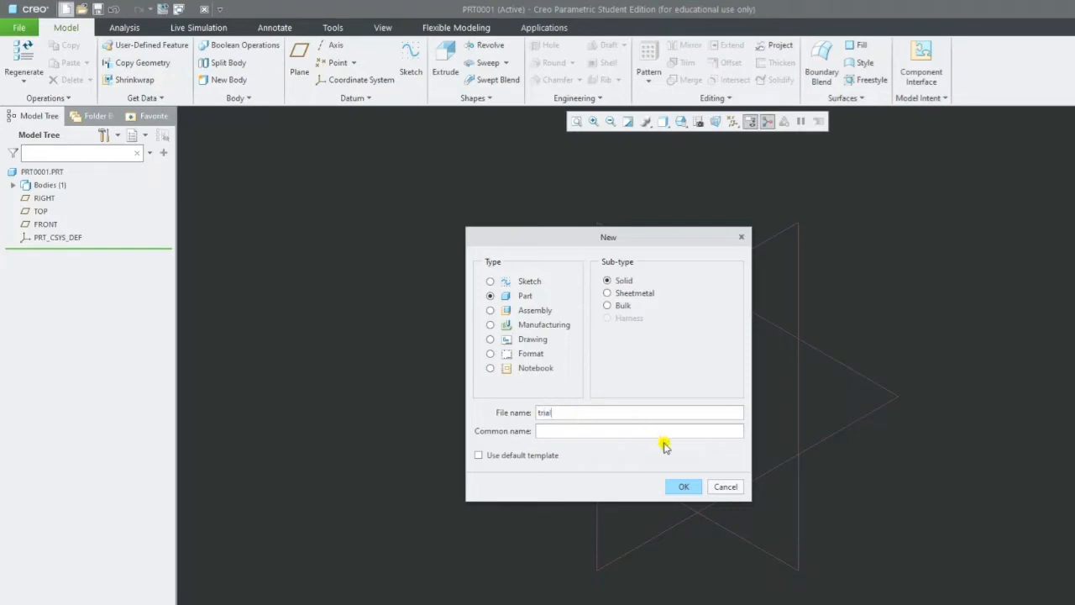
left_click(683, 486)
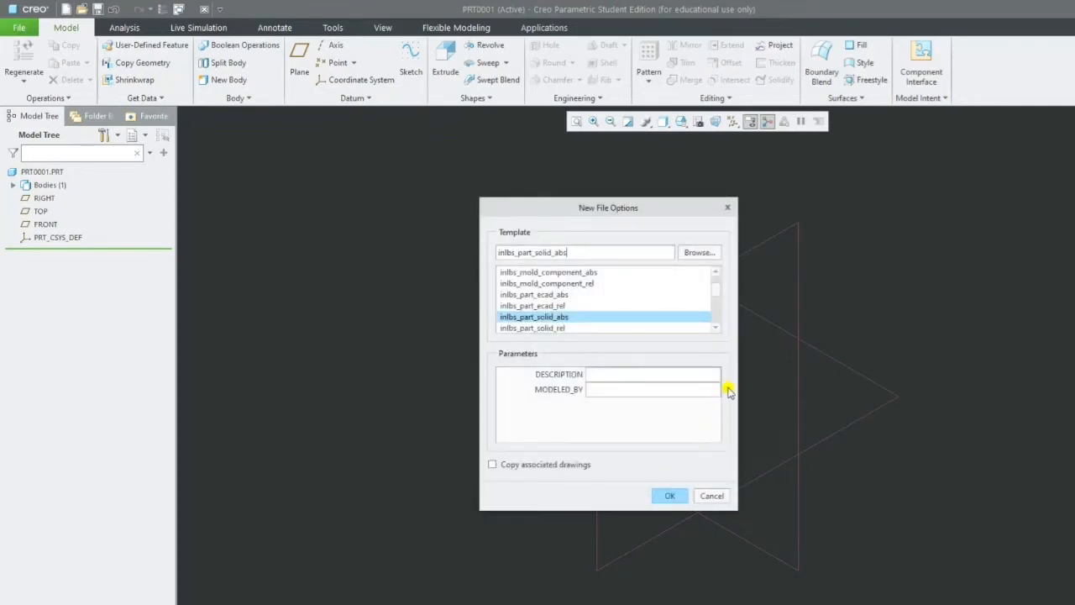
- Enlarge the template dialog and create the part from the solid_part_mmks_abs template
left_click_drag(737, 511, 827, 599)
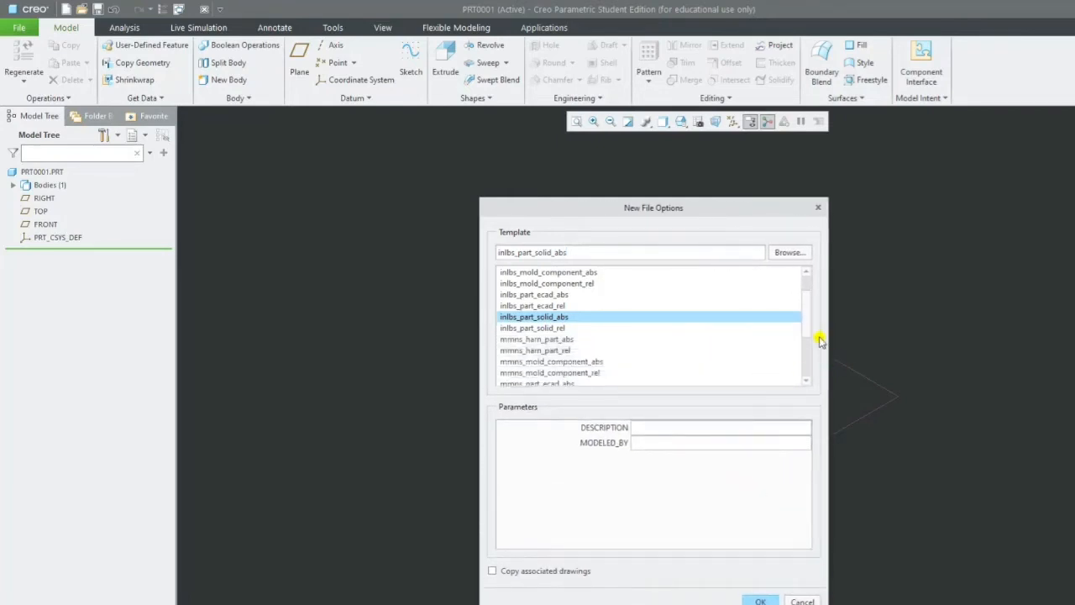
left_click_drag(809, 323, 809, 295)
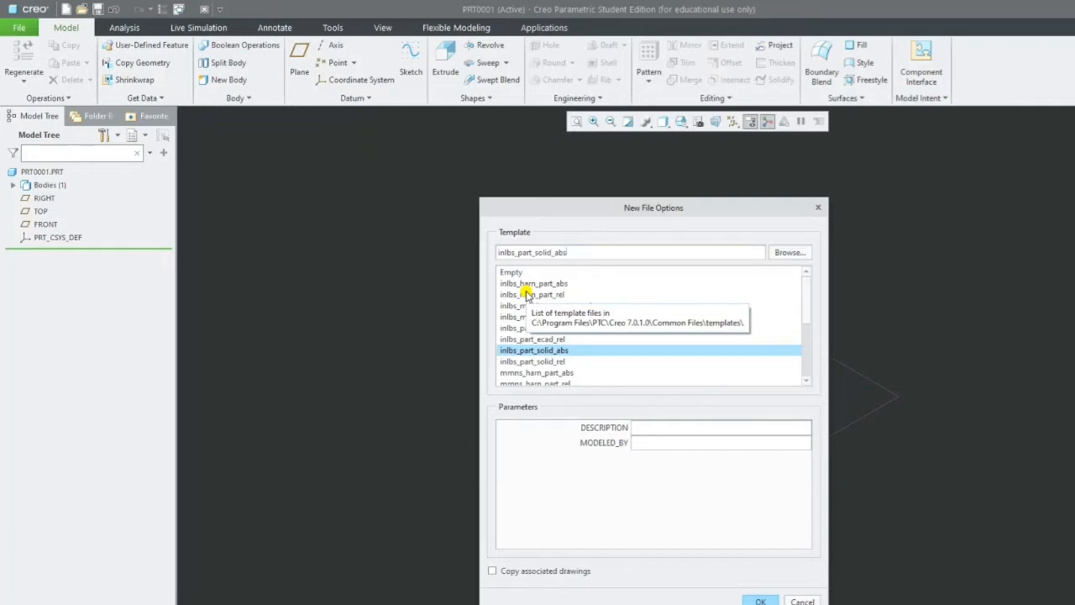
left_click_drag(810, 302, 802, 348)
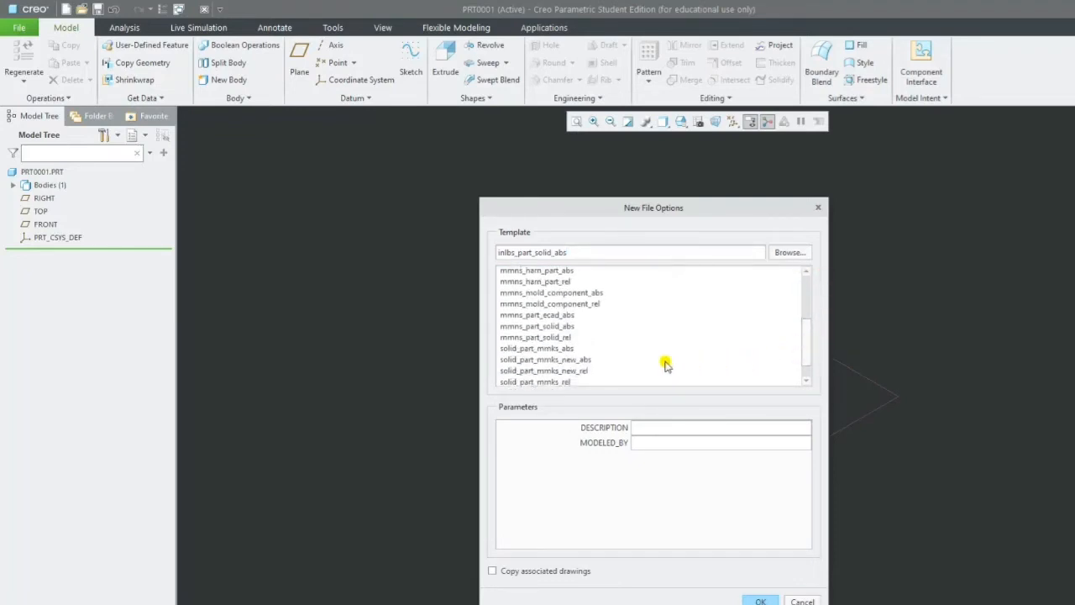
left_click(515, 348)
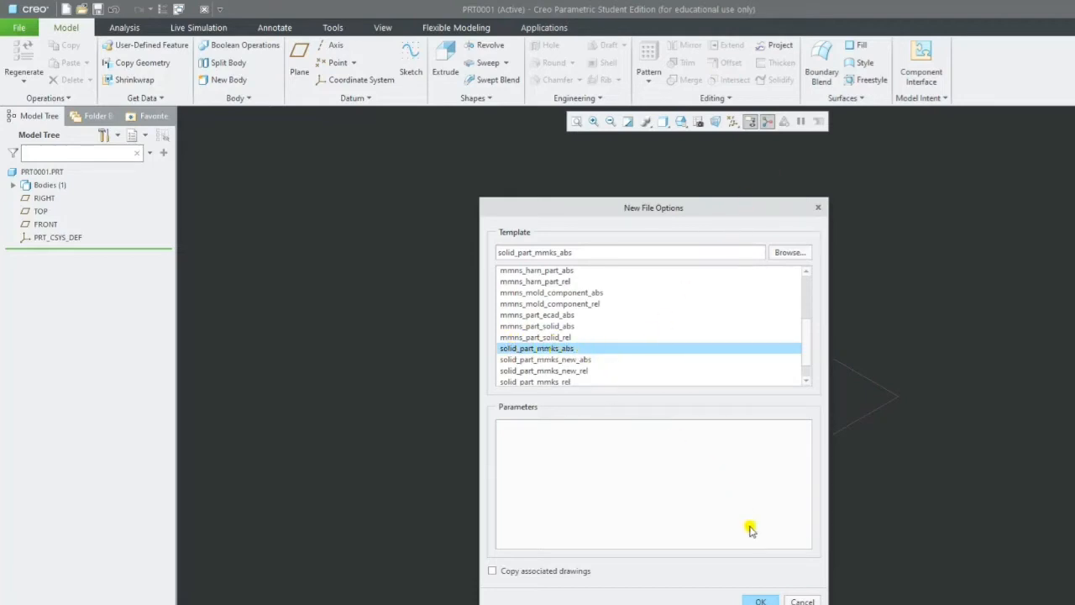
left_click(761, 602)
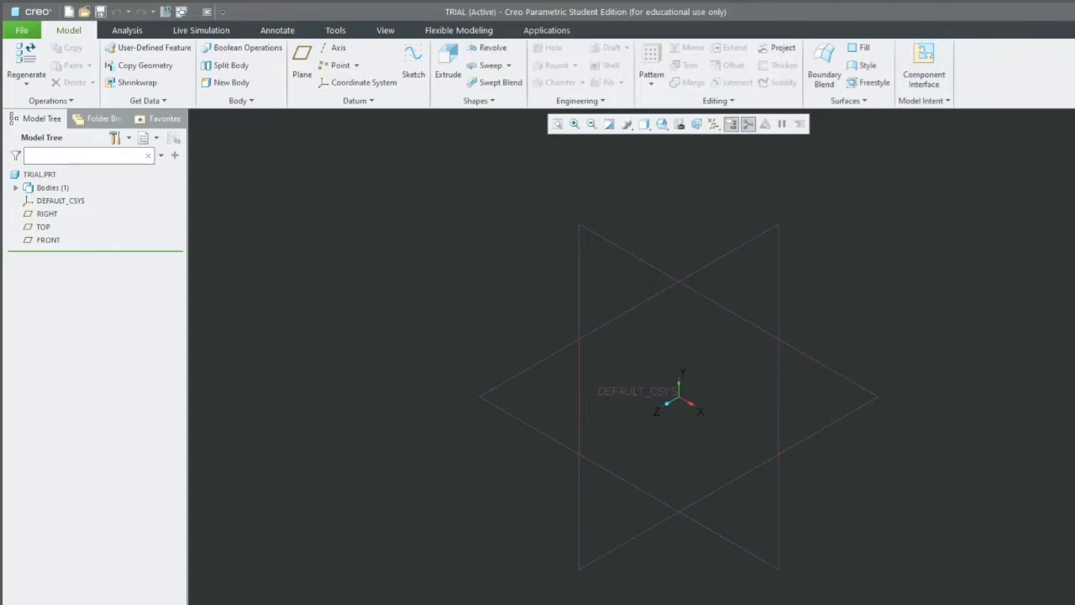
- Maximize the part window and highlight the RIGHT, TOP and FRONT datum planes one after another to examine their orientation
key("super+Up")
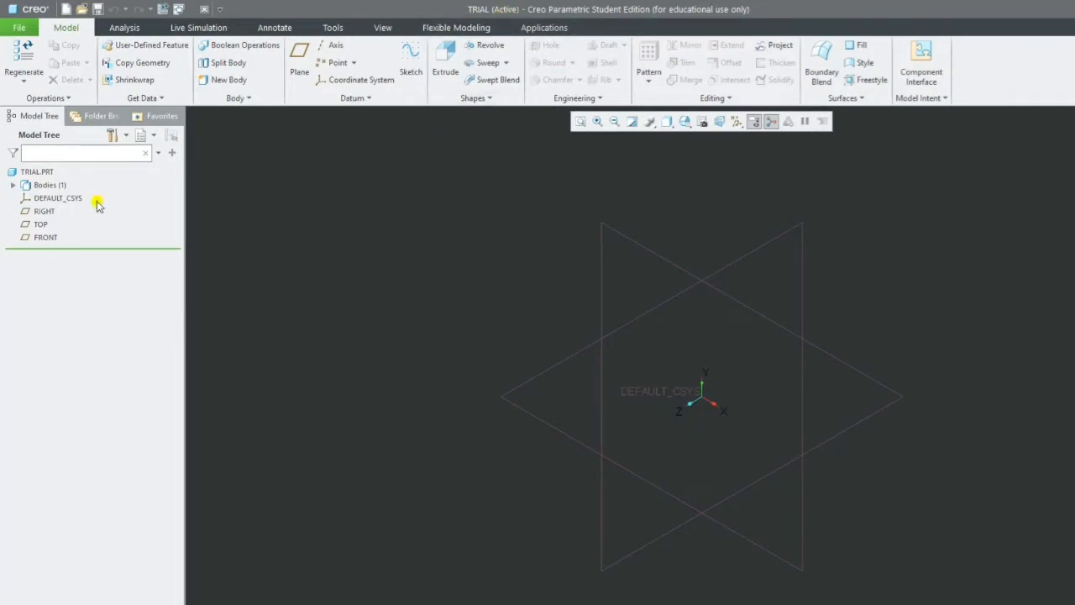
left_click(48, 211)
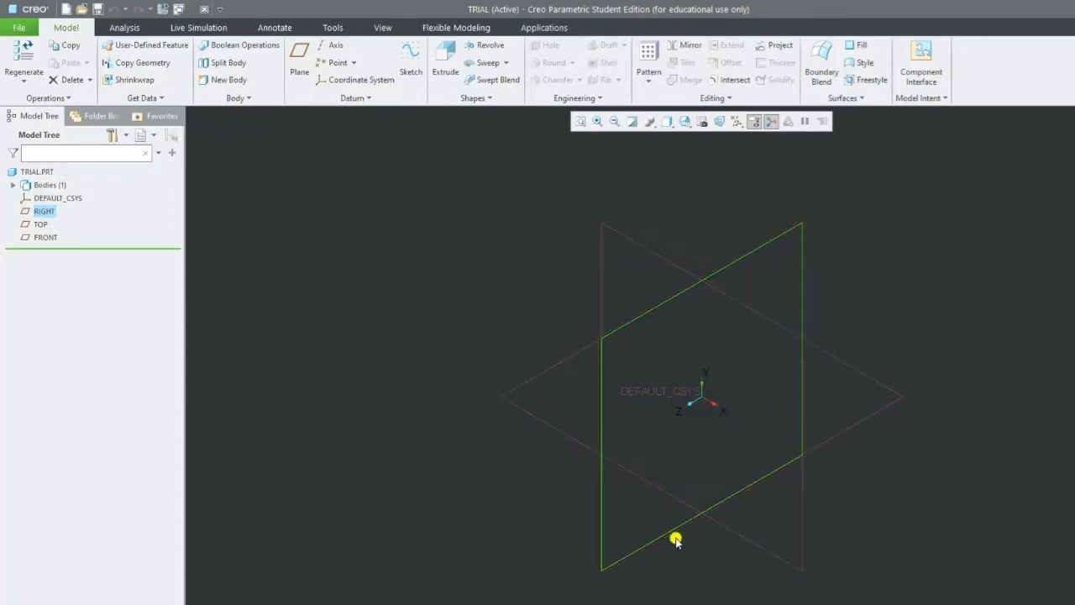
left_click(40, 225)
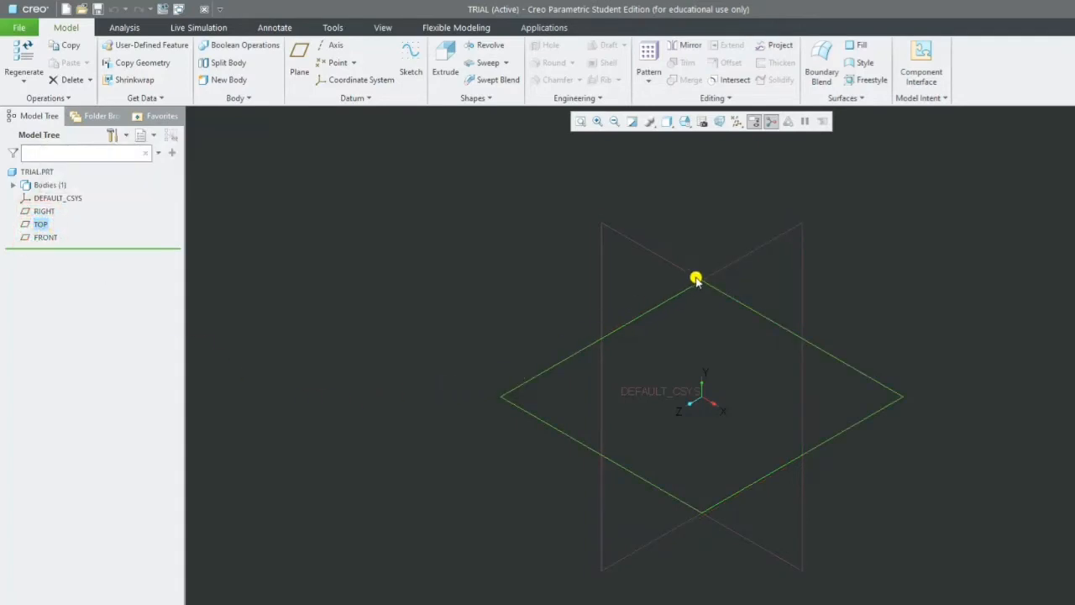
left_click(35, 237)
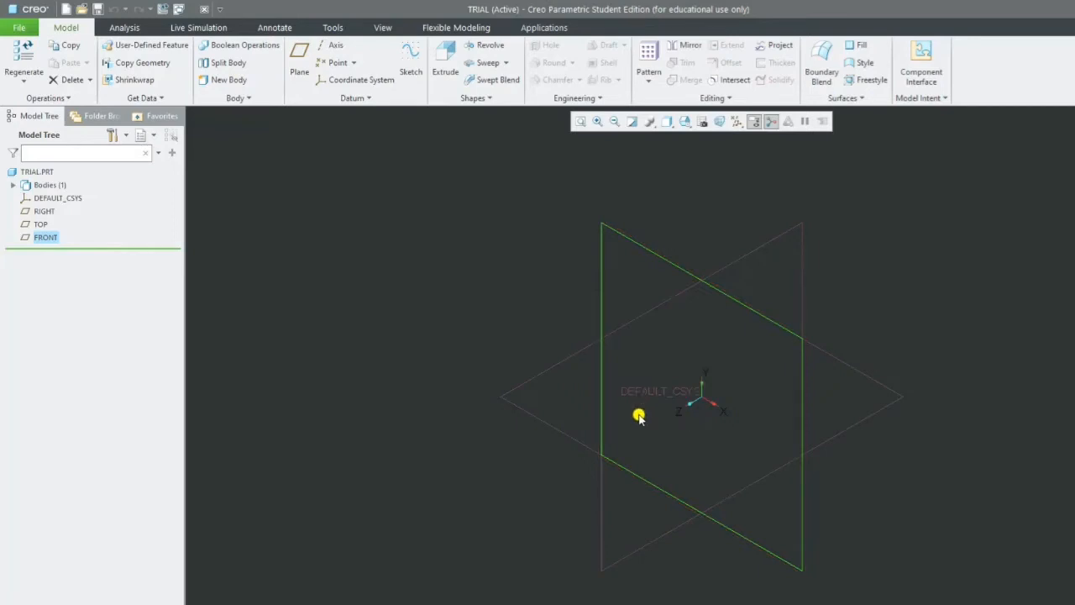
- Start a sketch on the FRONT datum plane and orient the view parallel to the sketching plane
left_click(665, 258)
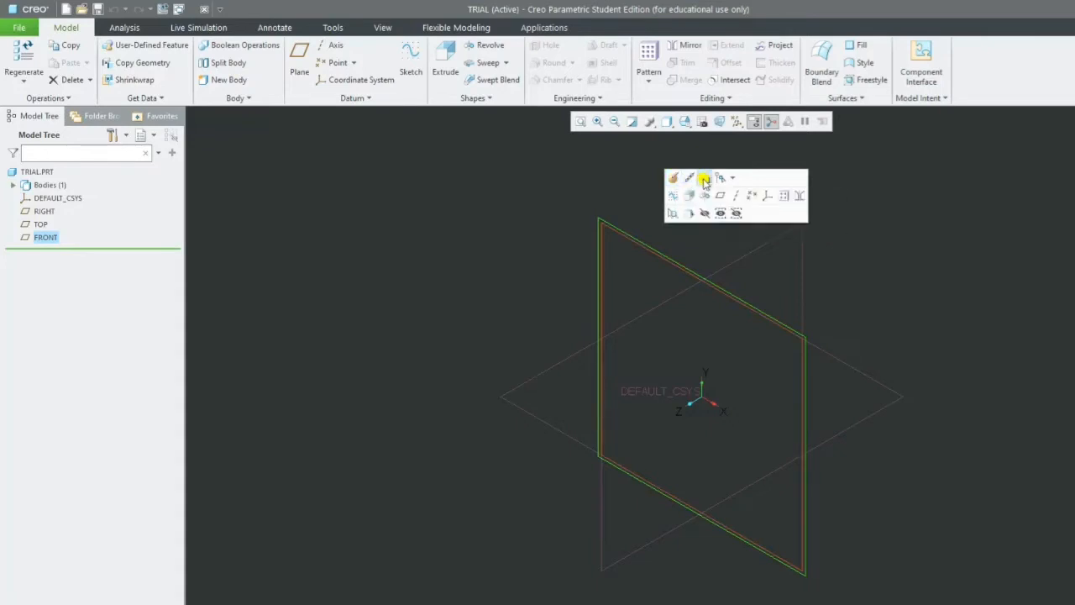
mouse_move(720, 180)
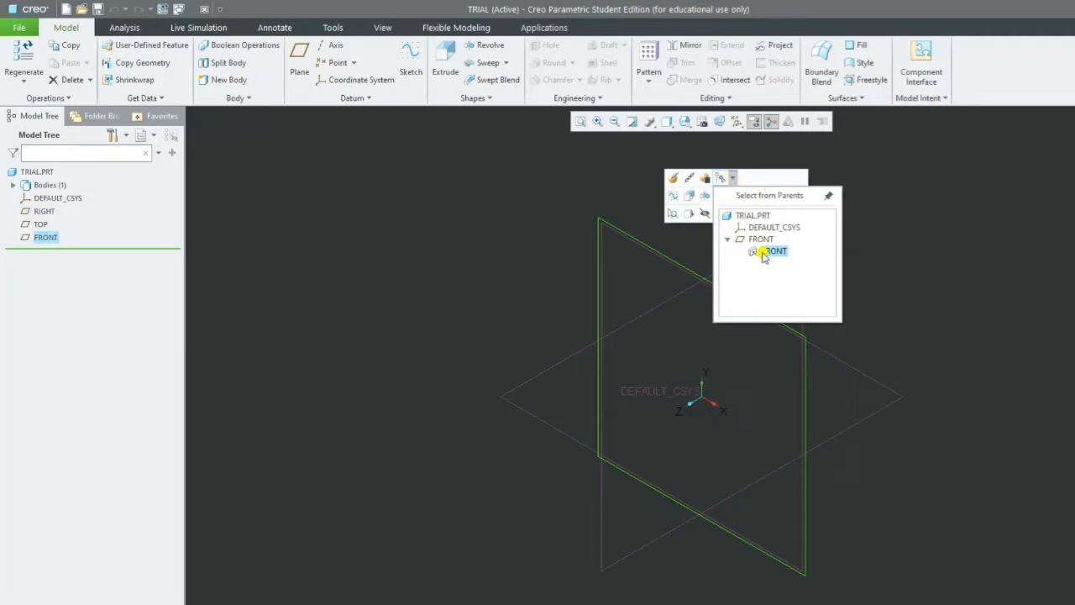
left_click(754, 176)
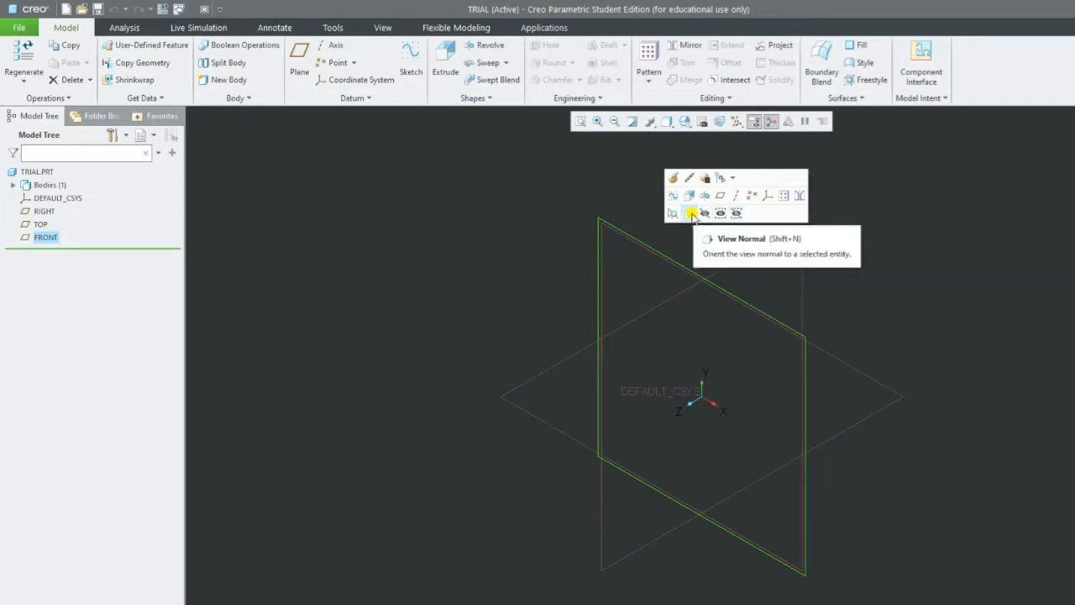
left_click(621, 230)
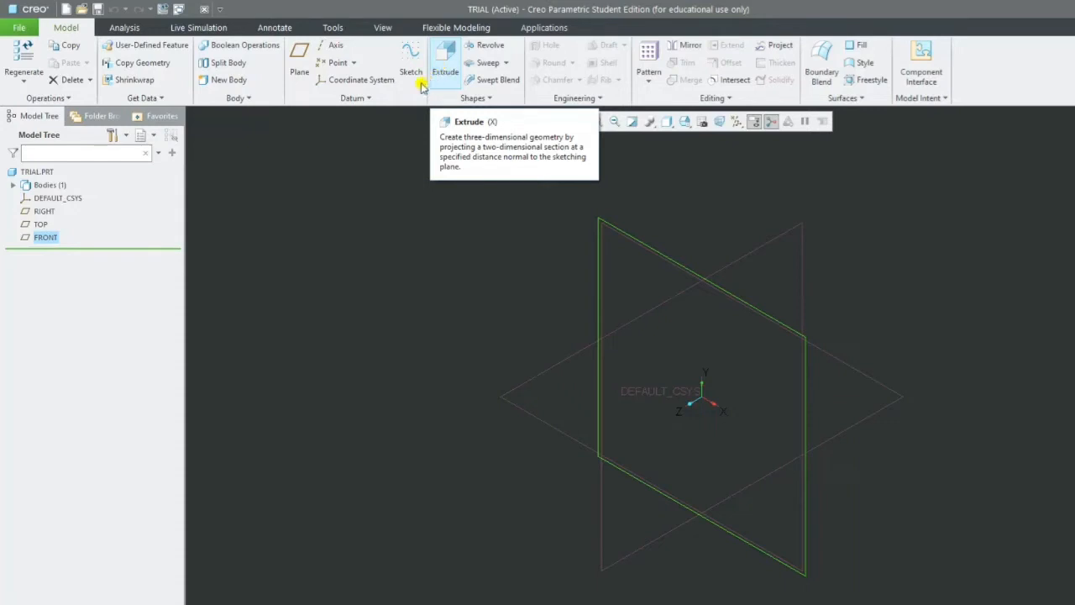
left_click(411, 60)
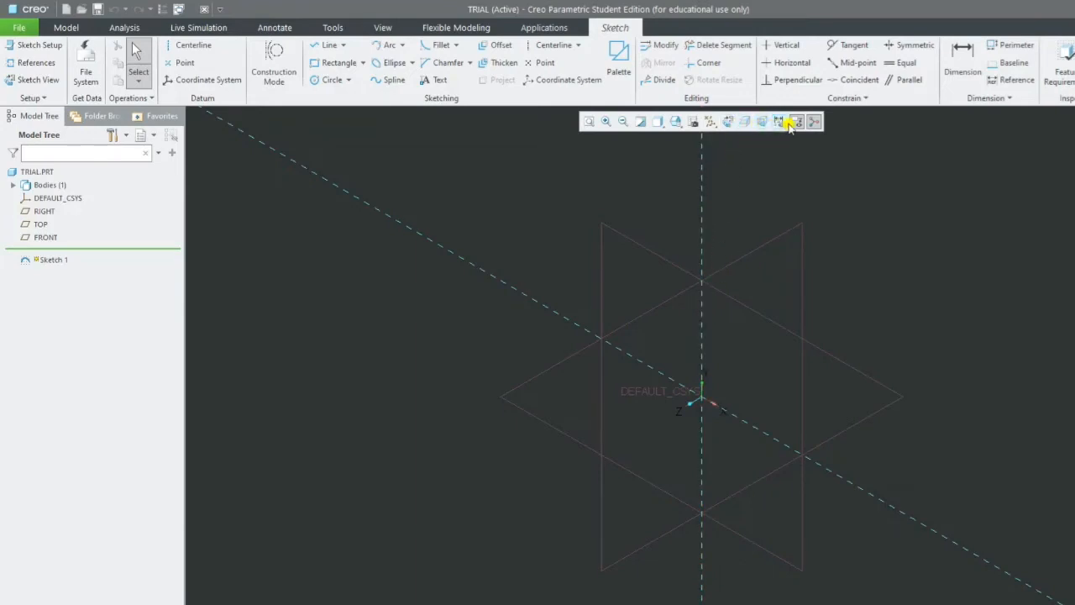
left_click(727, 122)
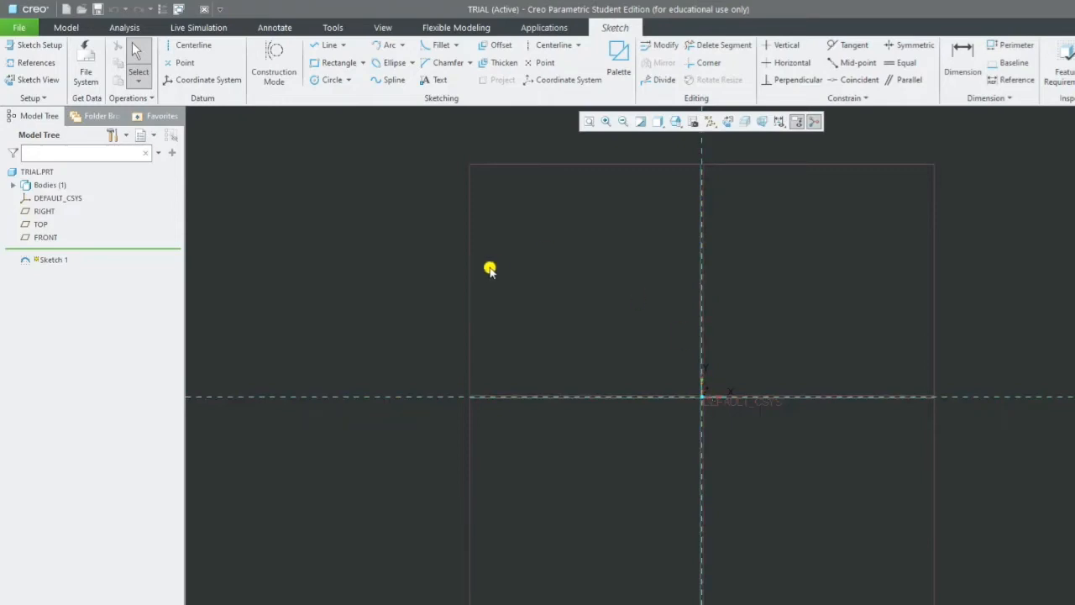
- Place a vertical datum centerline about 143 mm to the left of the vertical reference
left_click(137, 56)
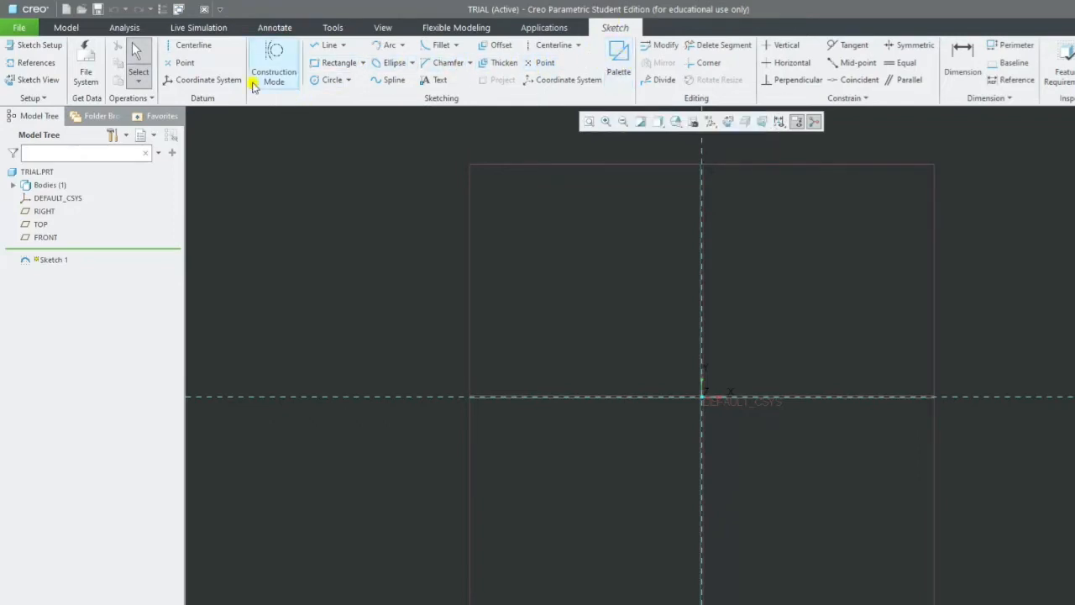
left_click(194, 51)
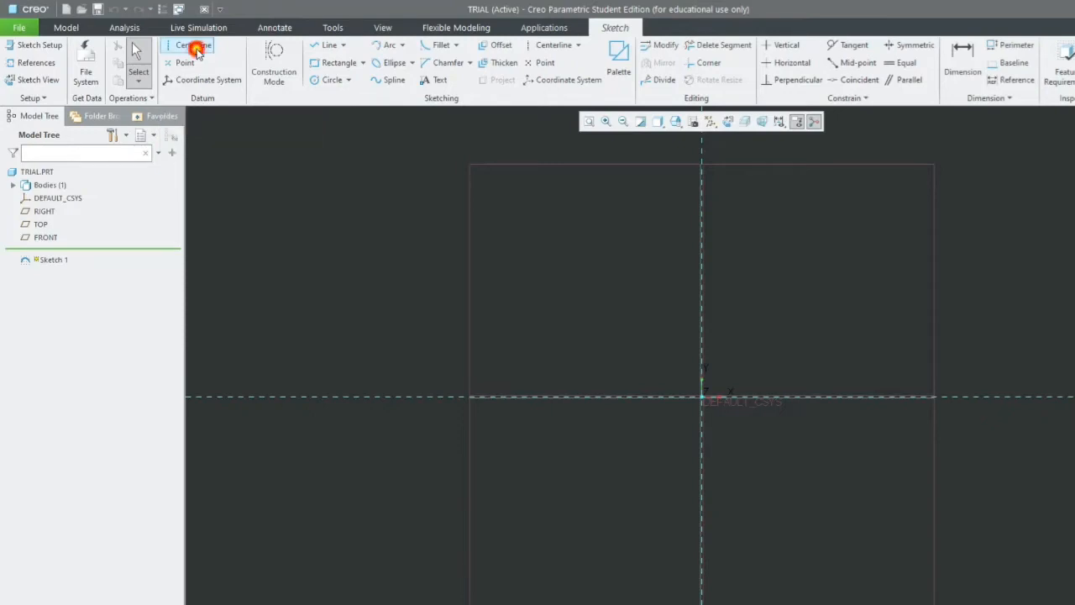
left_click(571, 238)
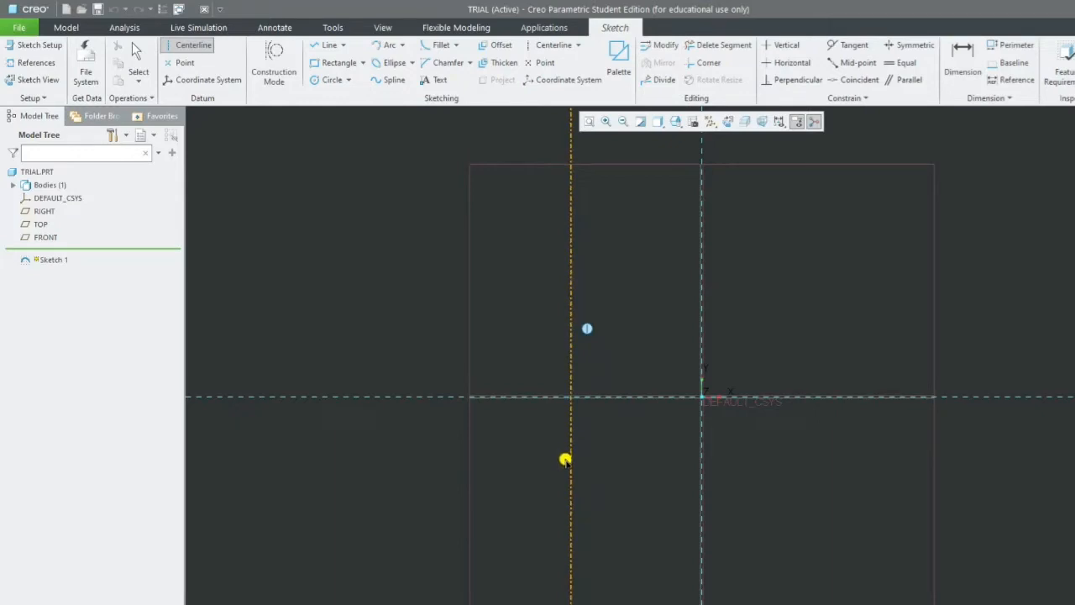
left_click(565, 460)
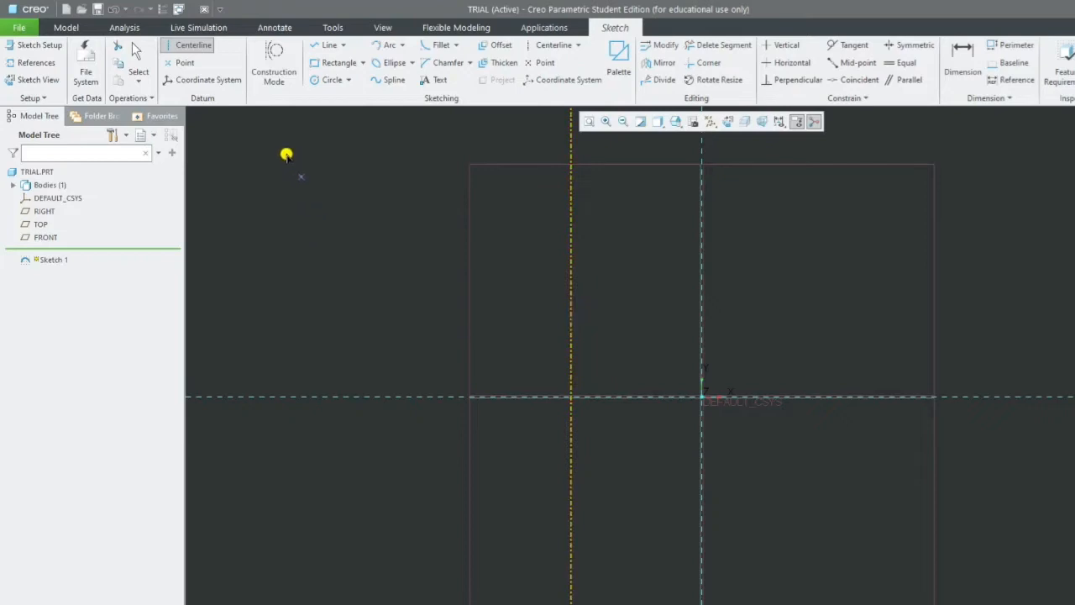
- Scatter seven datum points above the horizontal reference, to the left of the datum centerline, and end the Point tool
left_click(186, 65)
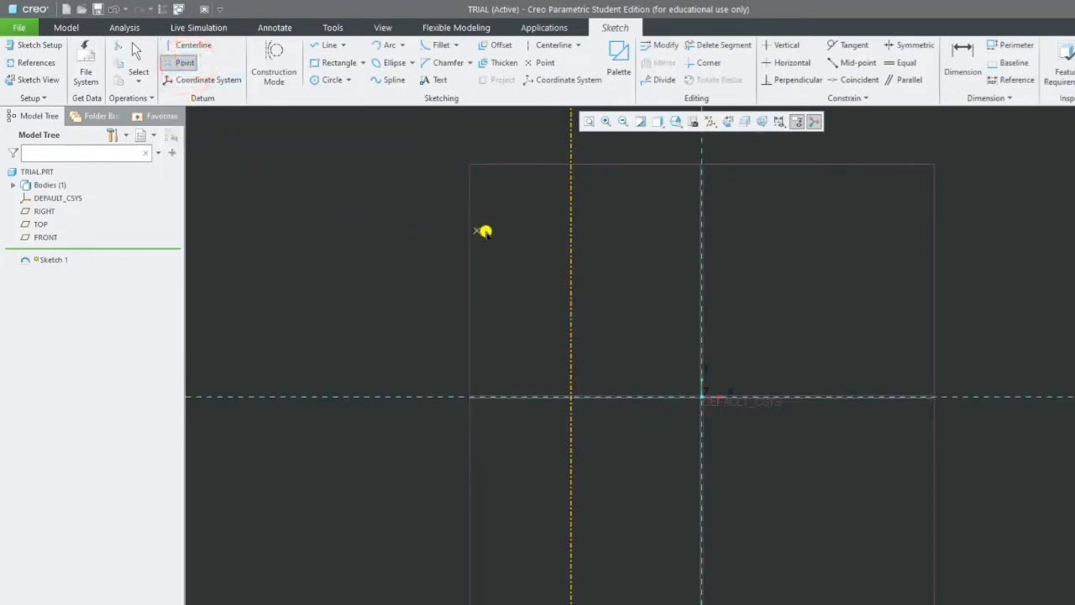
left_click(498, 234)
left_click(435, 233)
left_click(412, 286)
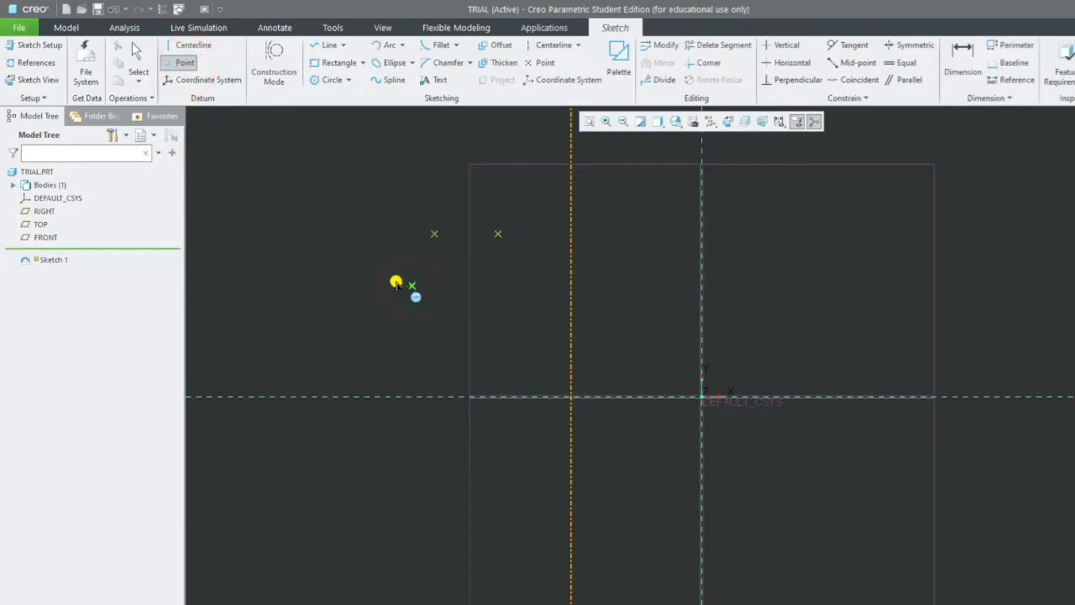
left_click(390, 241)
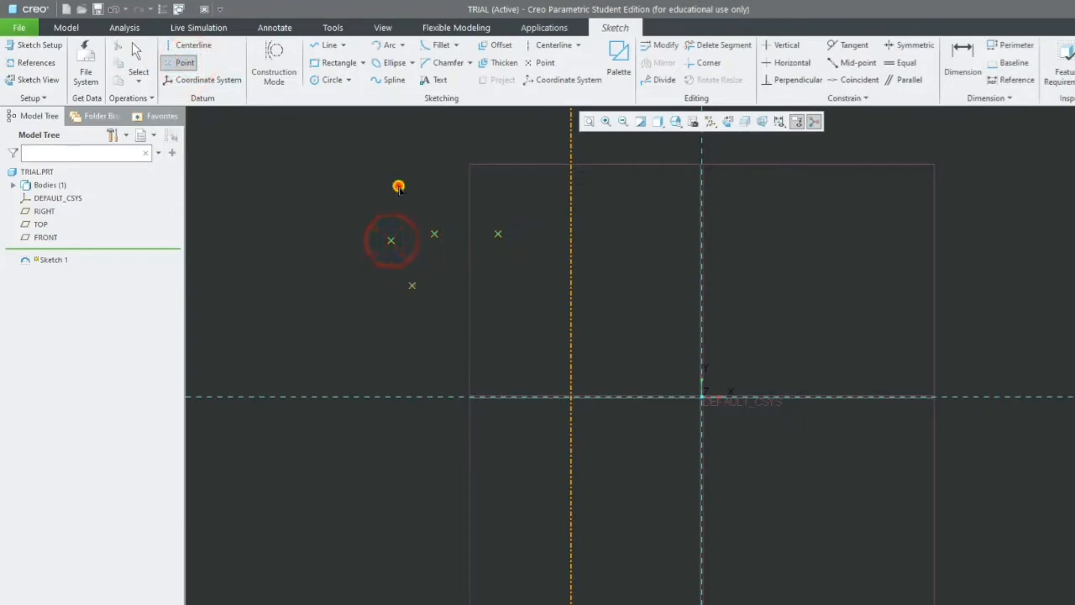
left_click(398, 185)
left_click(353, 185)
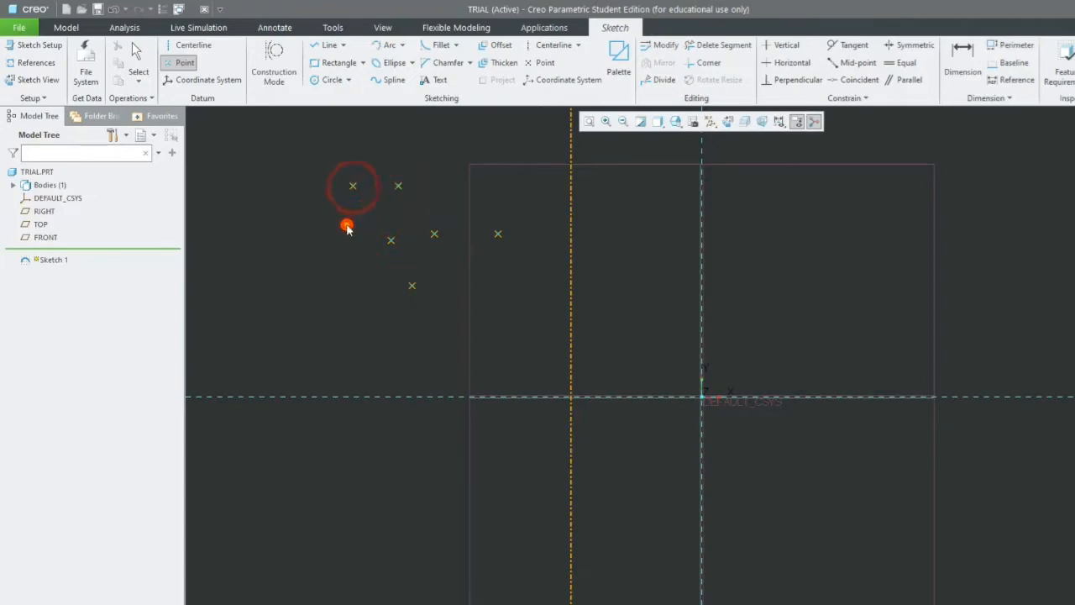
left_click(347, 225)
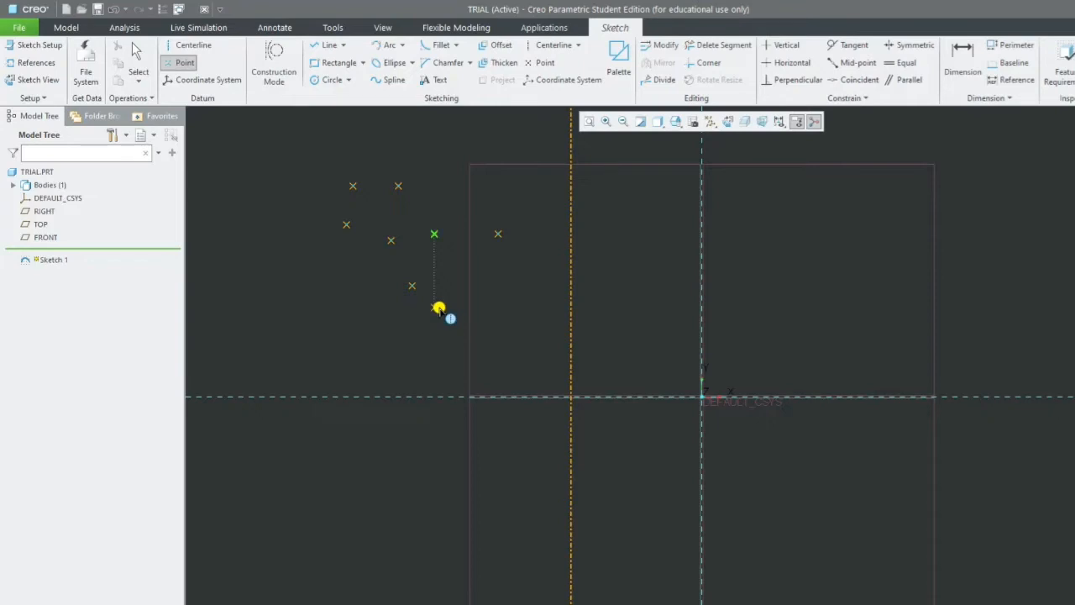
middle_click(438, 309)
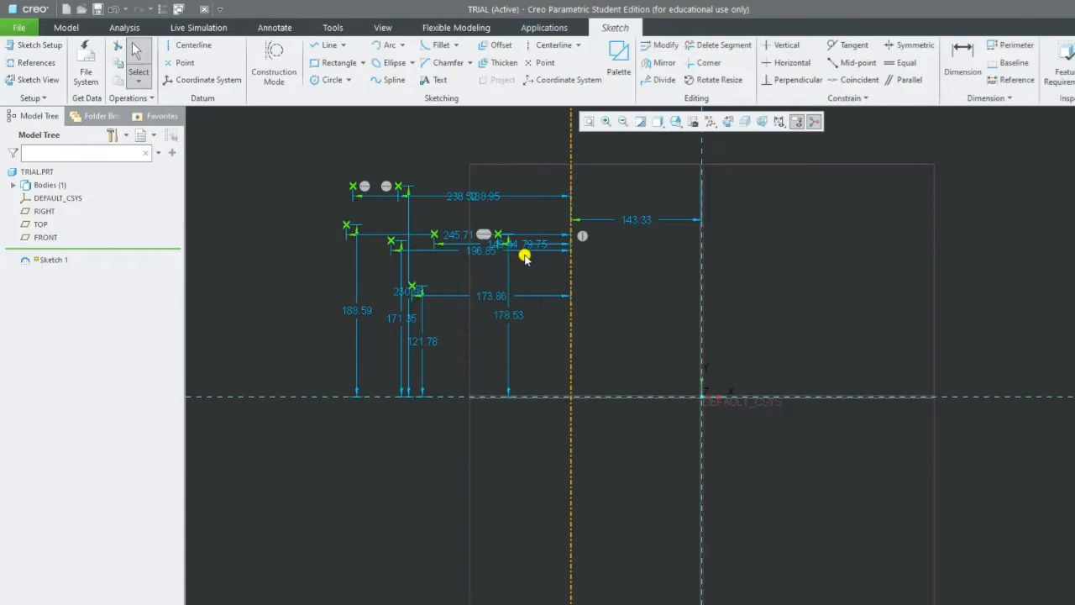
- Set the distance between the datum centerline and the vertical reference to 150 mm, and change it again to 10 mm
scroll(525, 257, "up", 5)
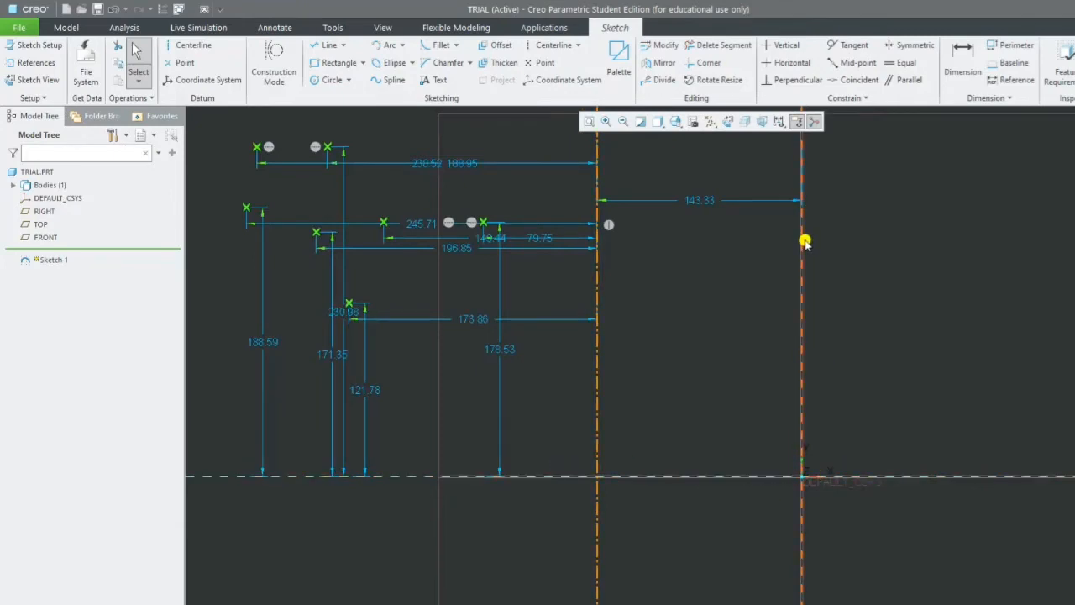
scroll(805, 242, "up", 1)
scroll(805, 241, "down", 2)
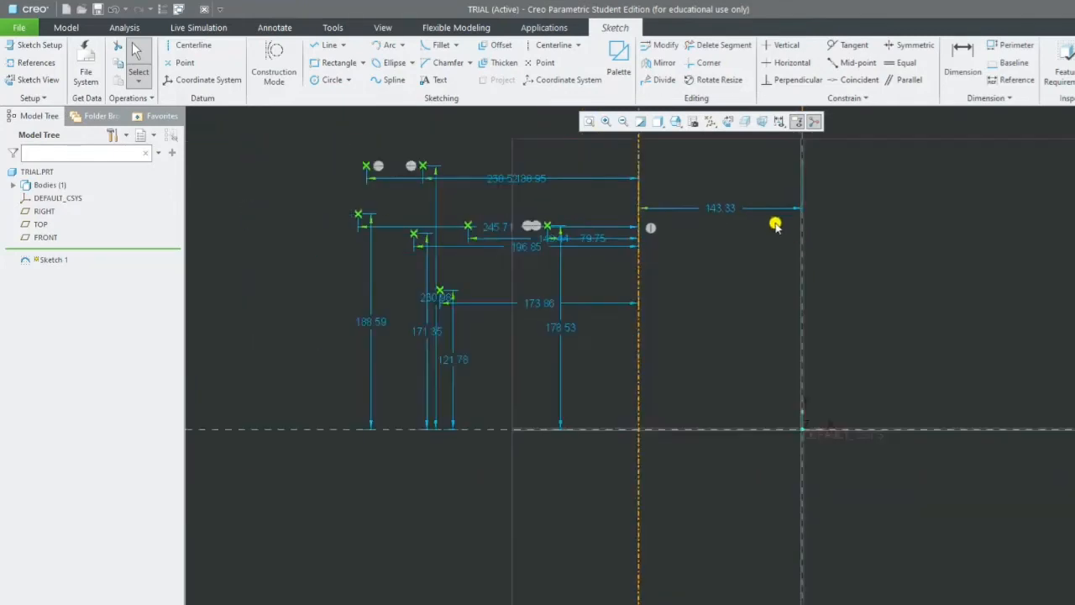
double_click(727, 209)
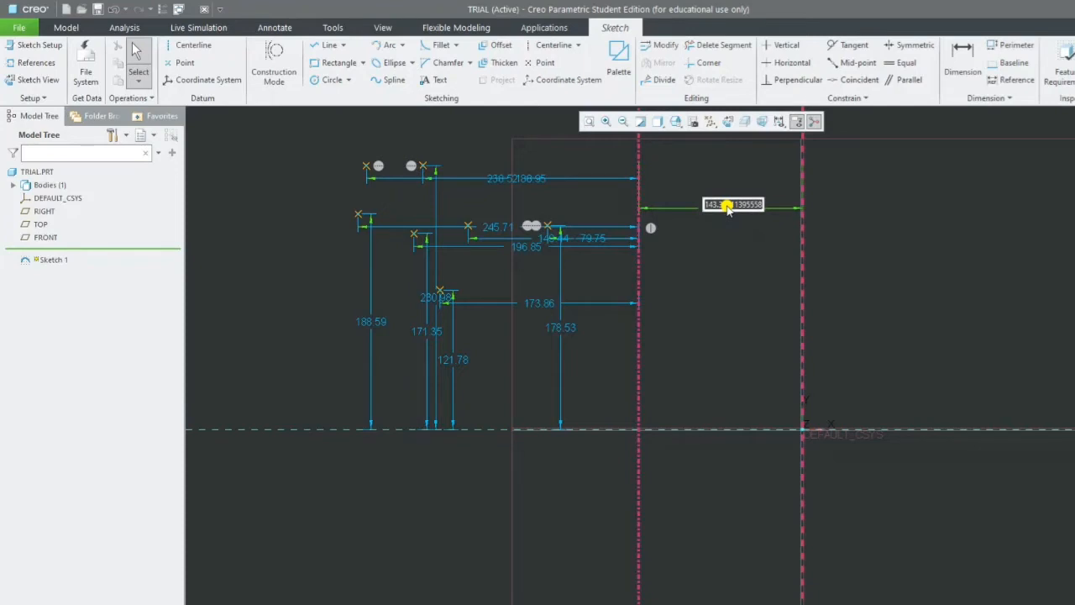
type("150")
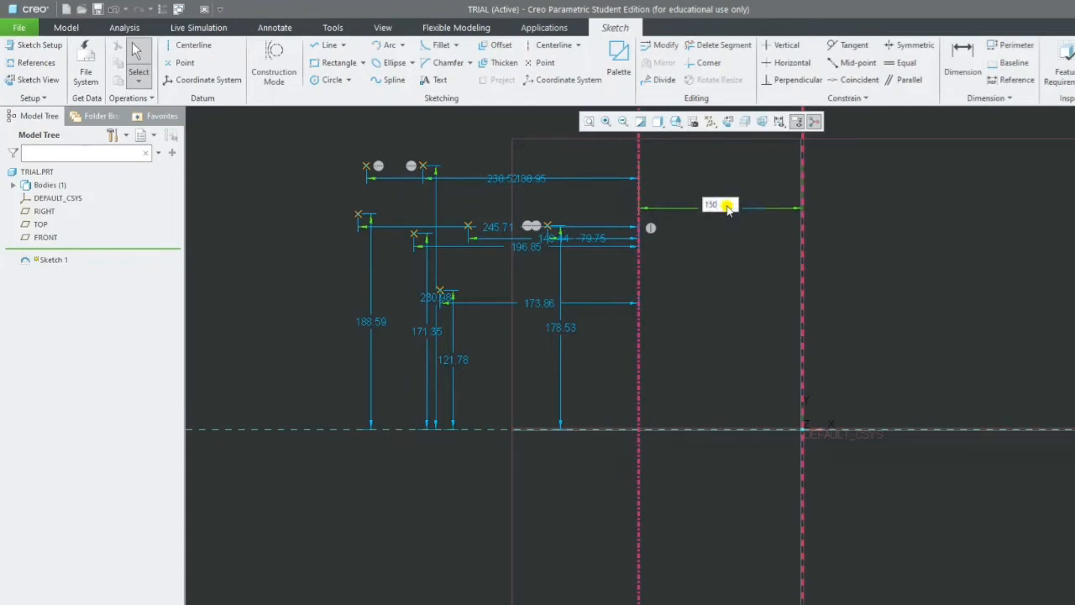
key("Return")
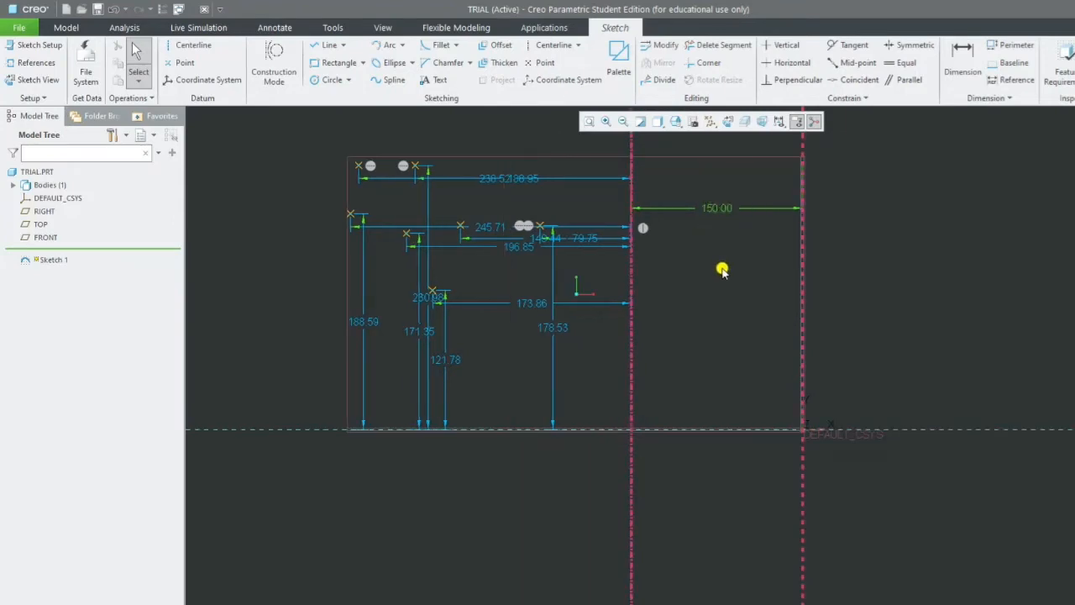
double_click(718, 208)
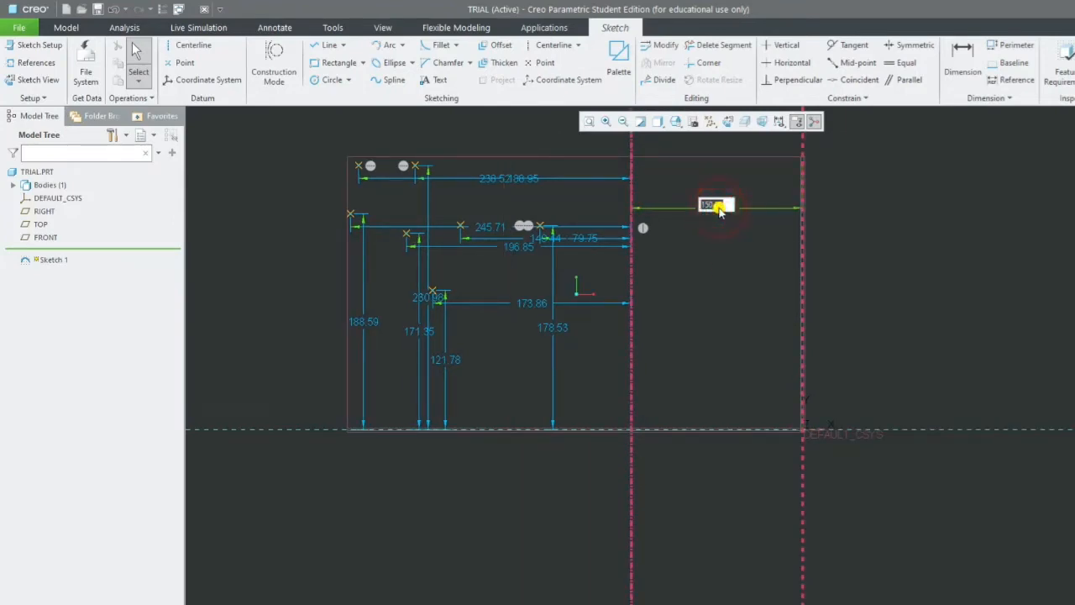
type("10")
key("Return")
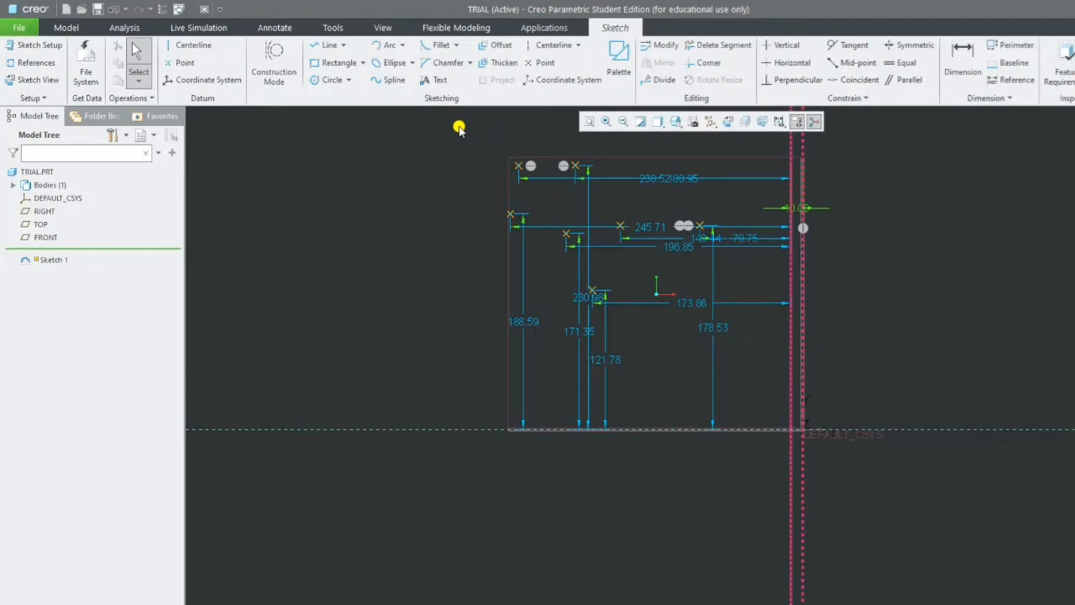
- Select the datum centerline and all the datum points together and delete them from the sketch
mouse_move(459, 126)
left_mouse_down()
mouse_move(570, 243)
mouse_move(880, 498)
left_mouse_up()
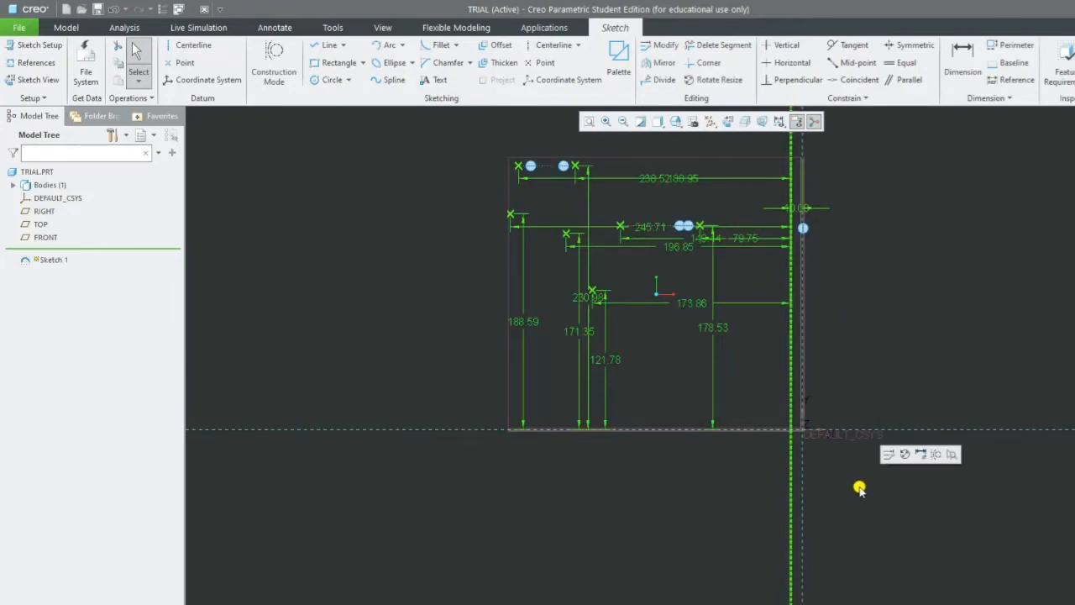
key("Delete")
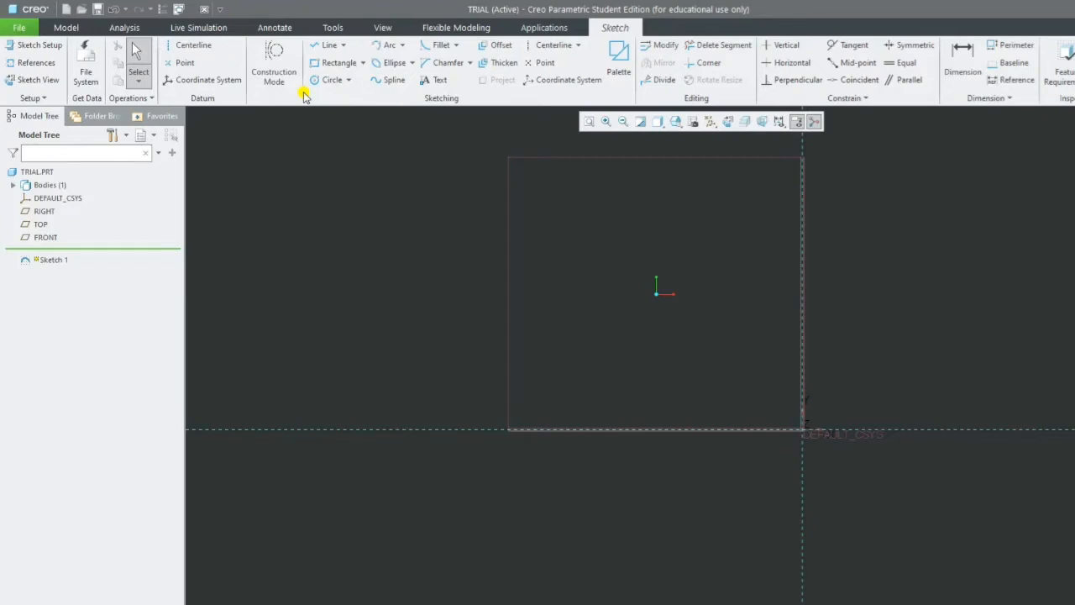
- Sketch a closed six-sided outline with an inward notch at its upper left, using Line Chain and finishing at the start point
left_click(346, 46)
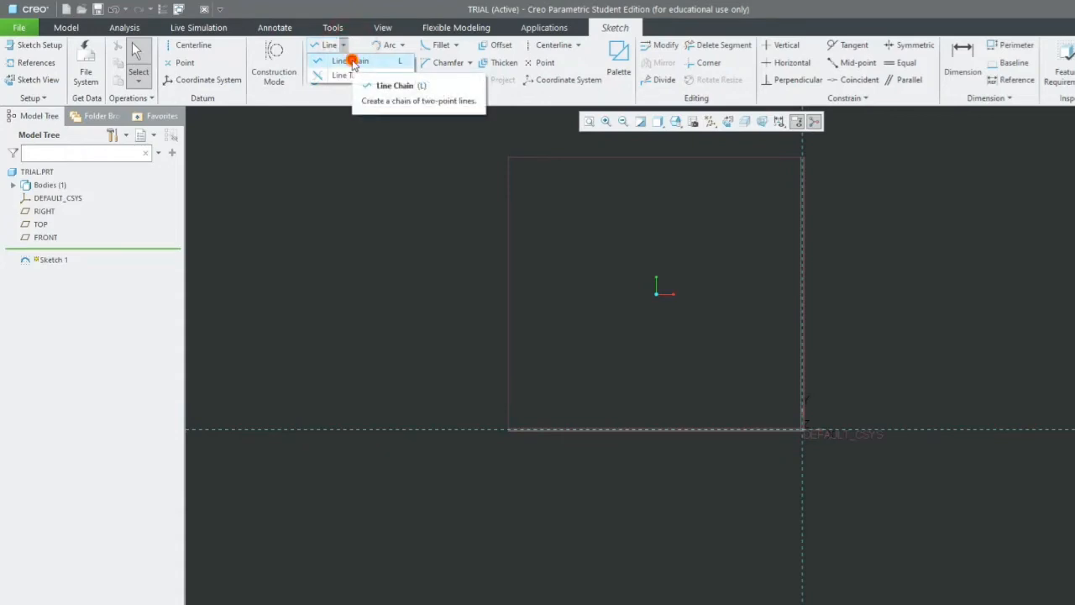
left_click(353, 62)
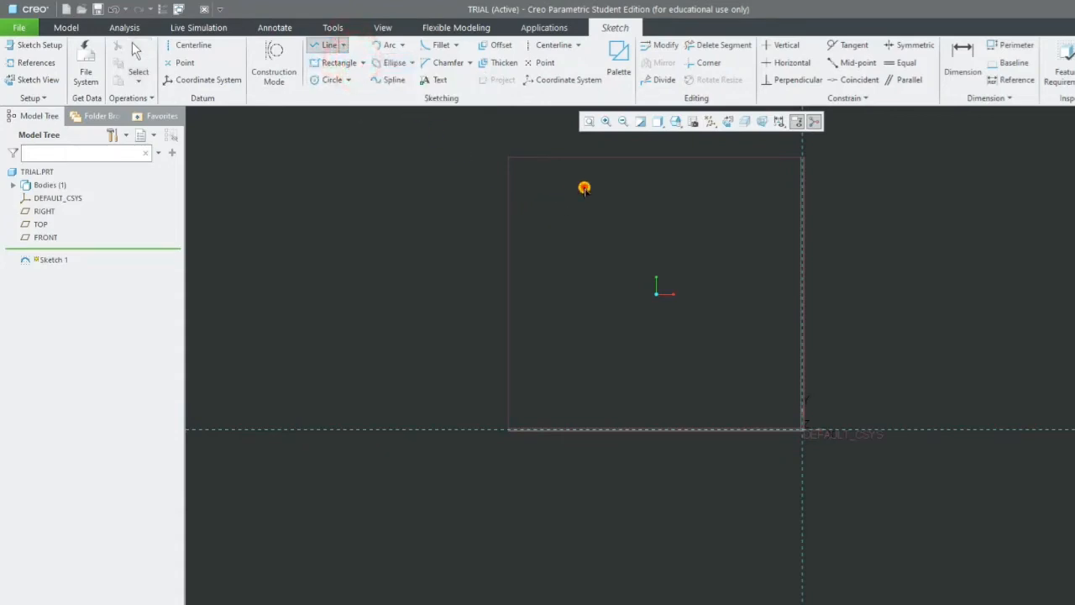
left_click(584, 188)
left_click(699, 227)
left_click(698, 334)
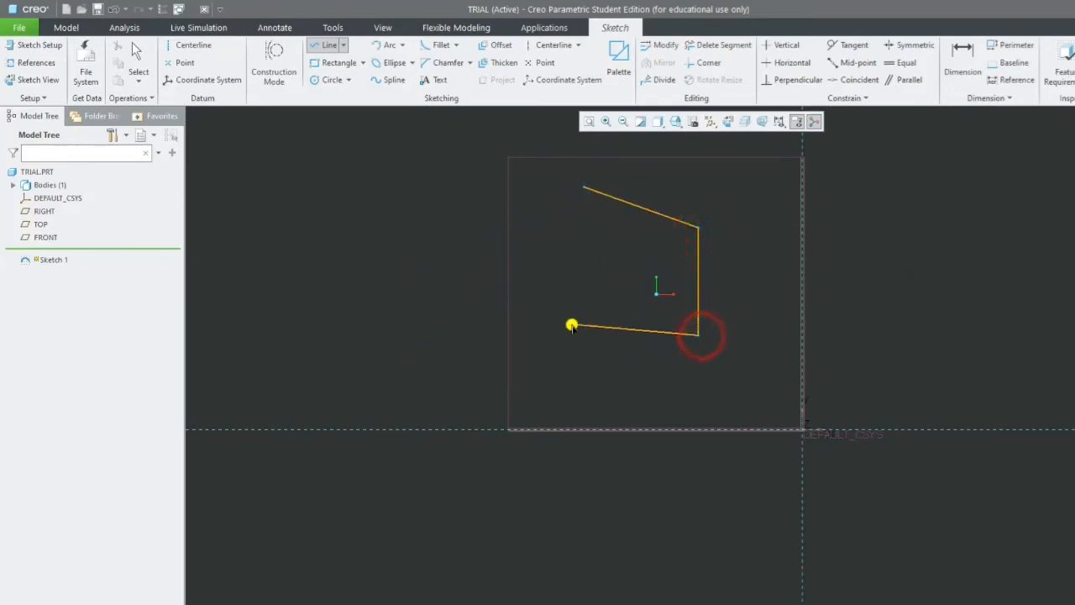
left_click(571, 324)
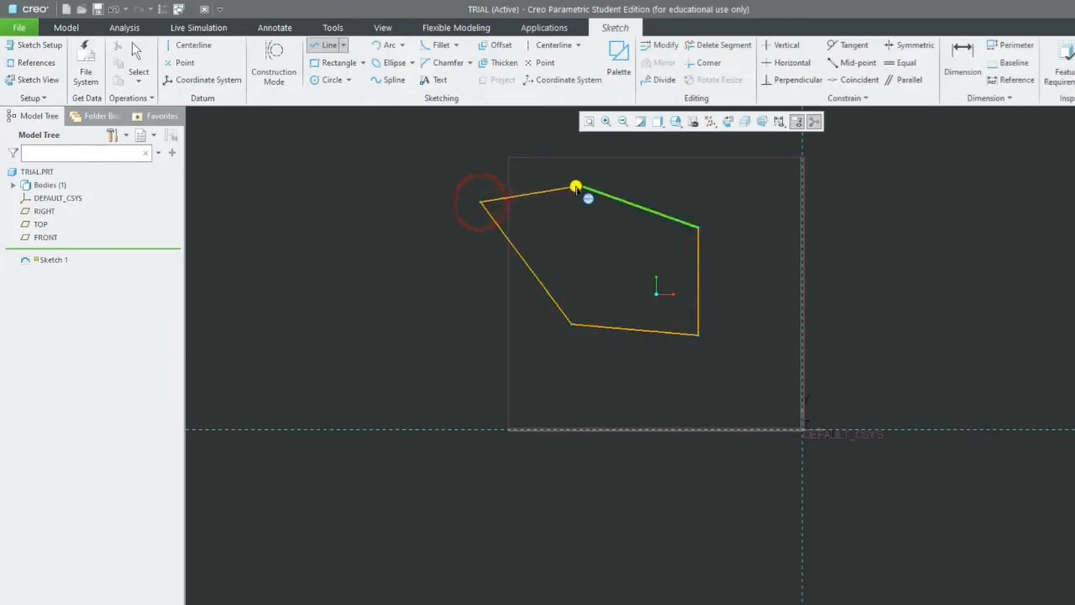
left_click(571, 255)
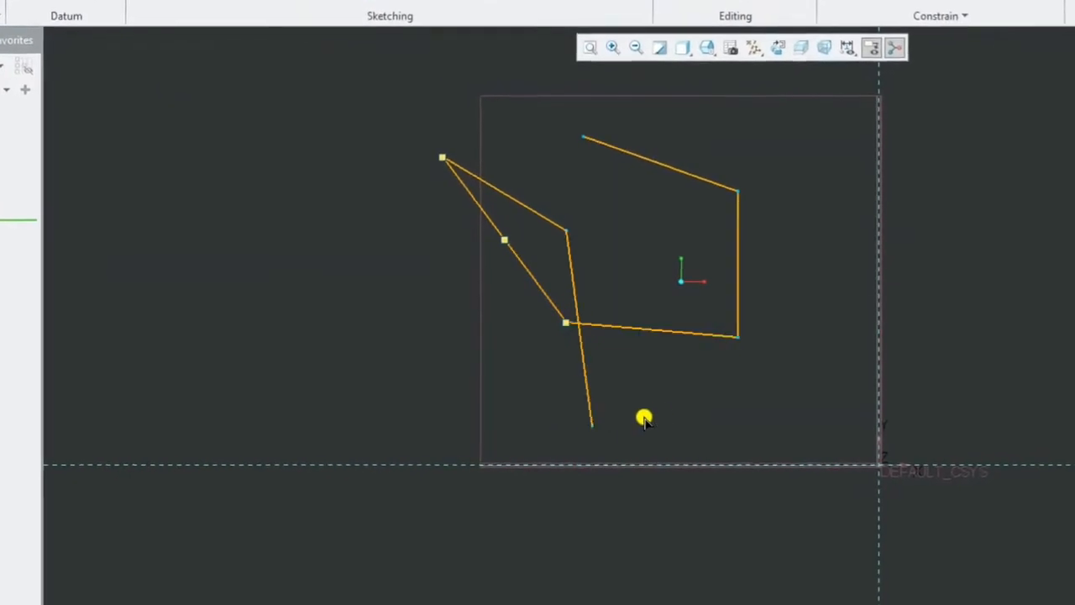
left_click(583, 131)
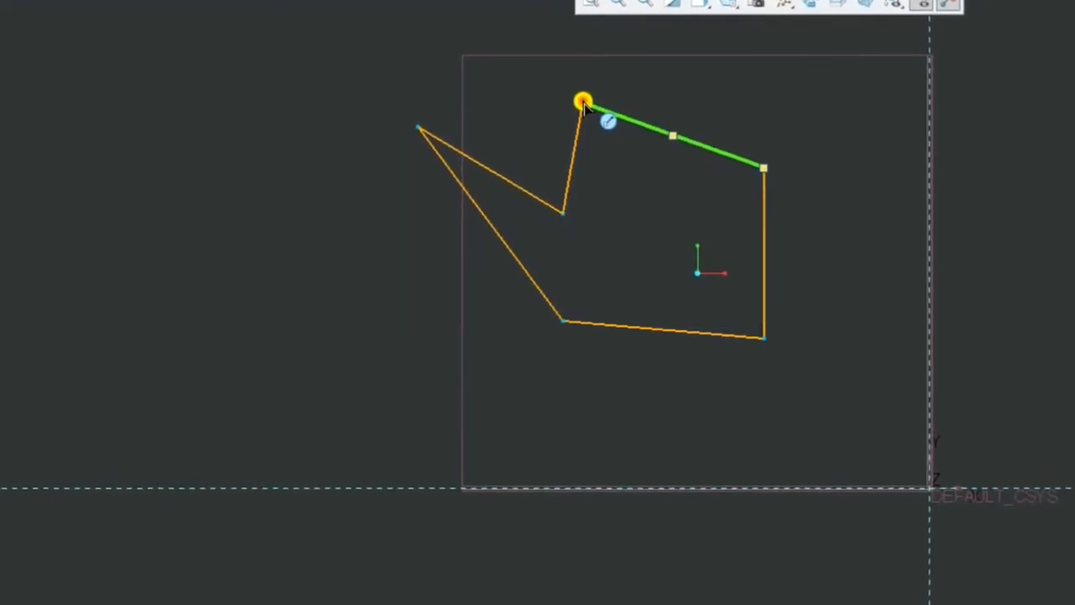
- Close the six-sided outline at its start point, end the line chain and switch to the Line Tangent tool
left_click(584, 109)
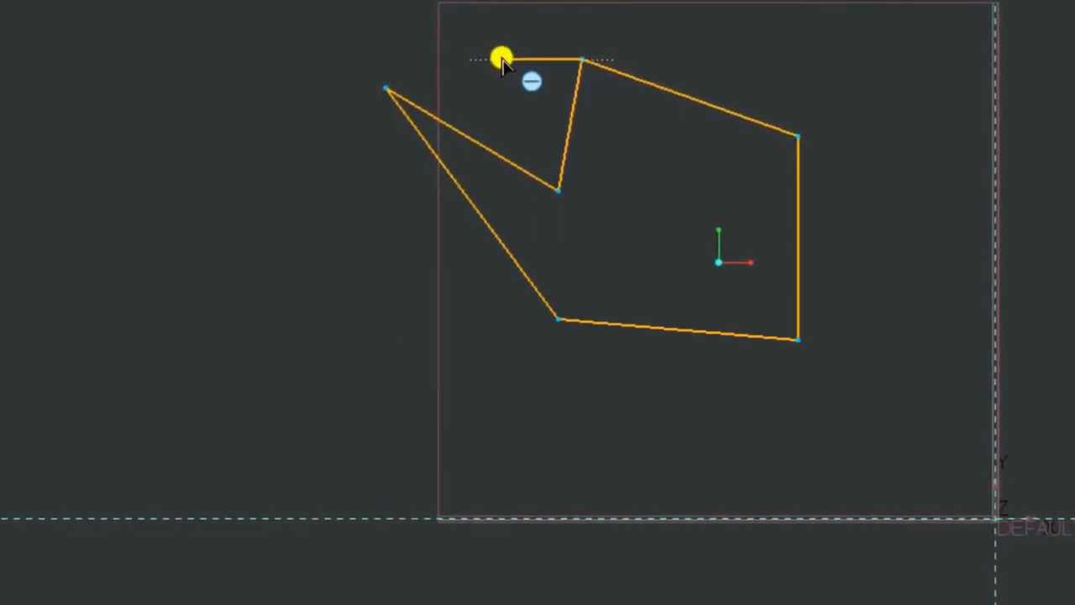
key("Escape")
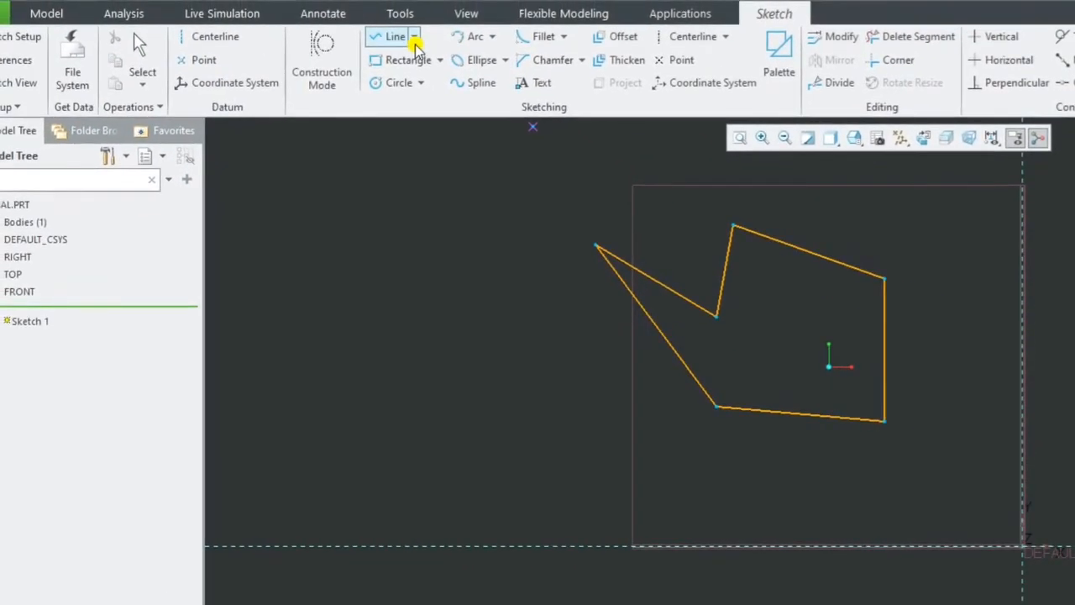
left_click(415, 42)
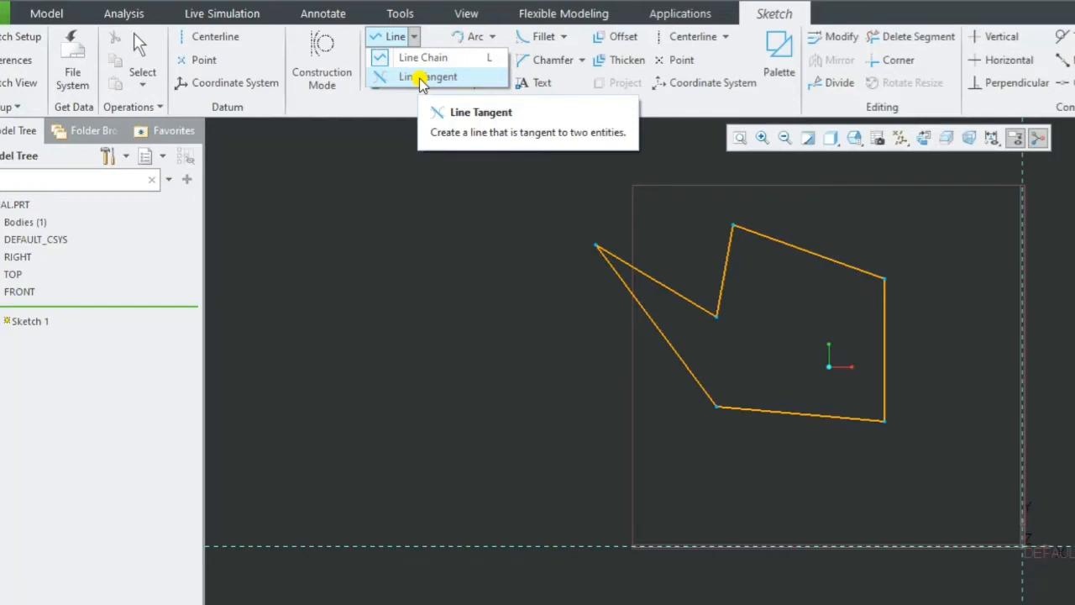
left_click(420, 78)
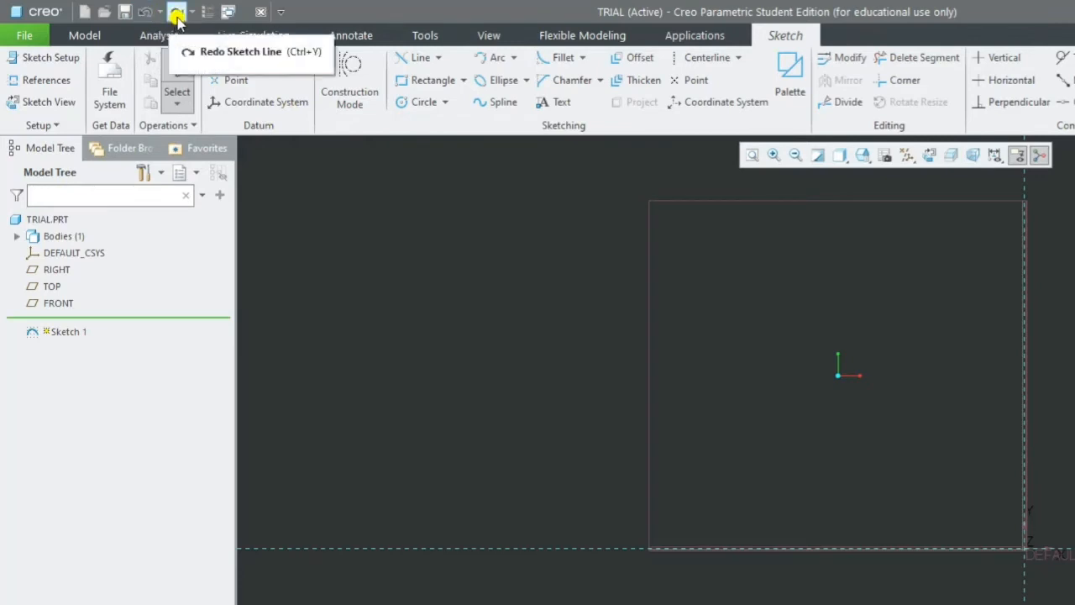
- Redo the undone sketch outline and undo it again
left_click(177, 15)
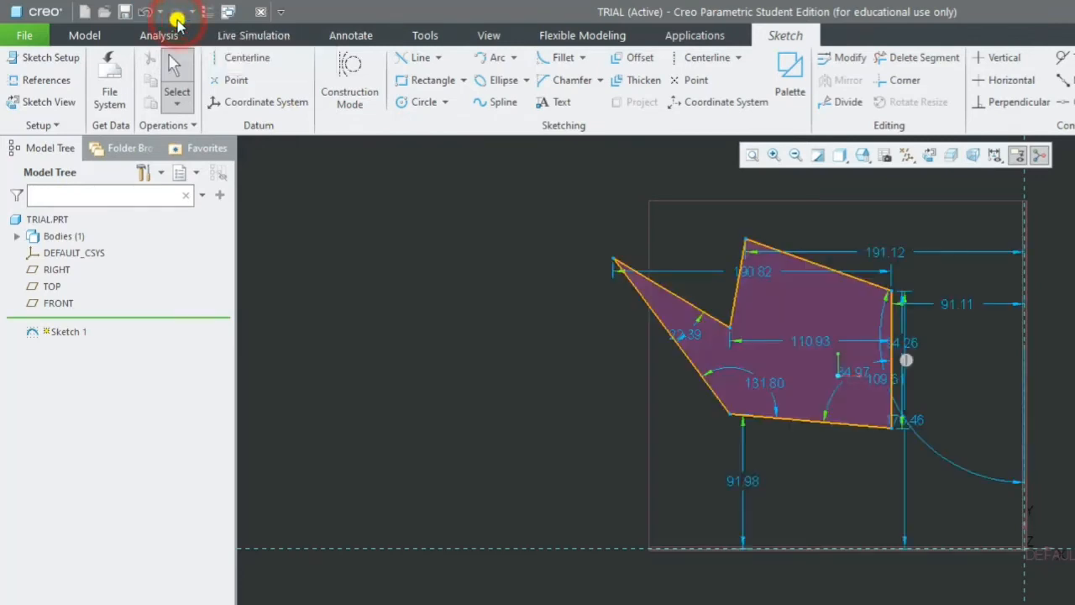
left_click(145, 12)
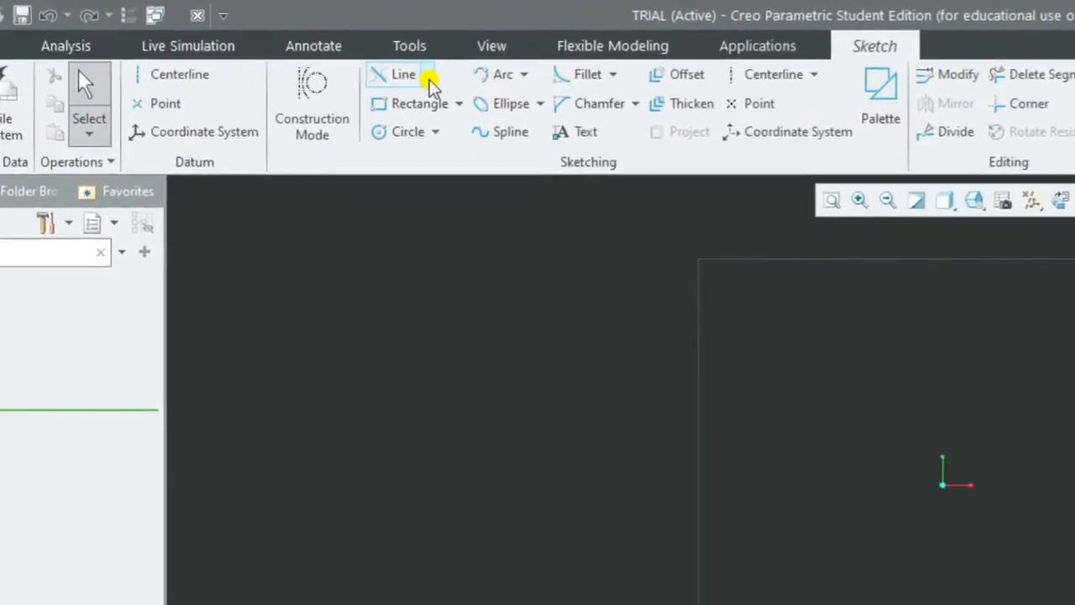
- Sketch a closed solid triangle with one vertical side inside the FRONT plane outline using Line Chain, and end the chain
left_click(428, 75)
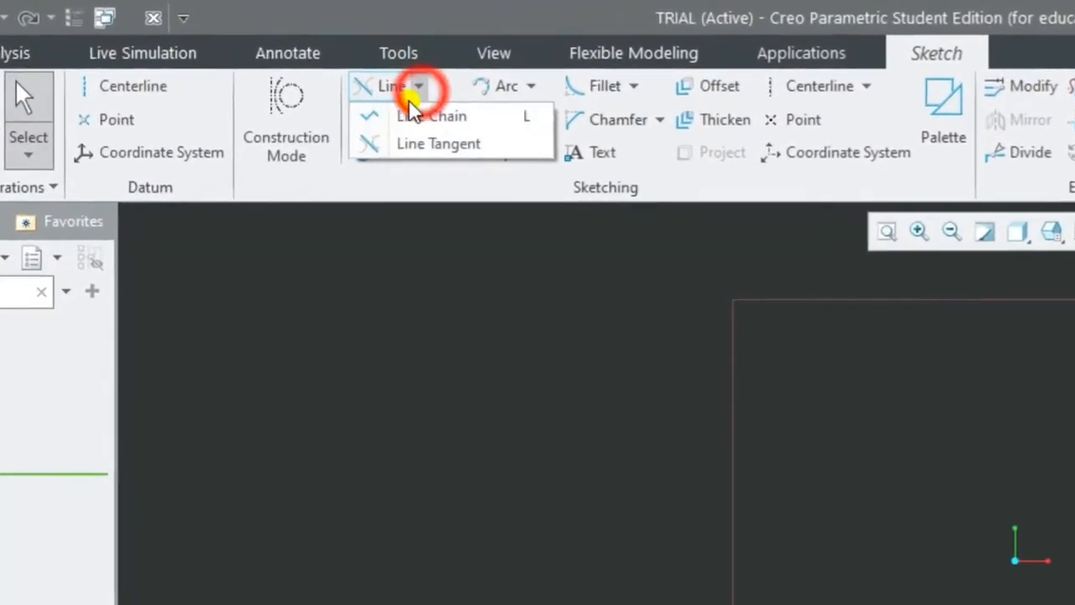
left_click(424, 101)
left_click(844, 314)
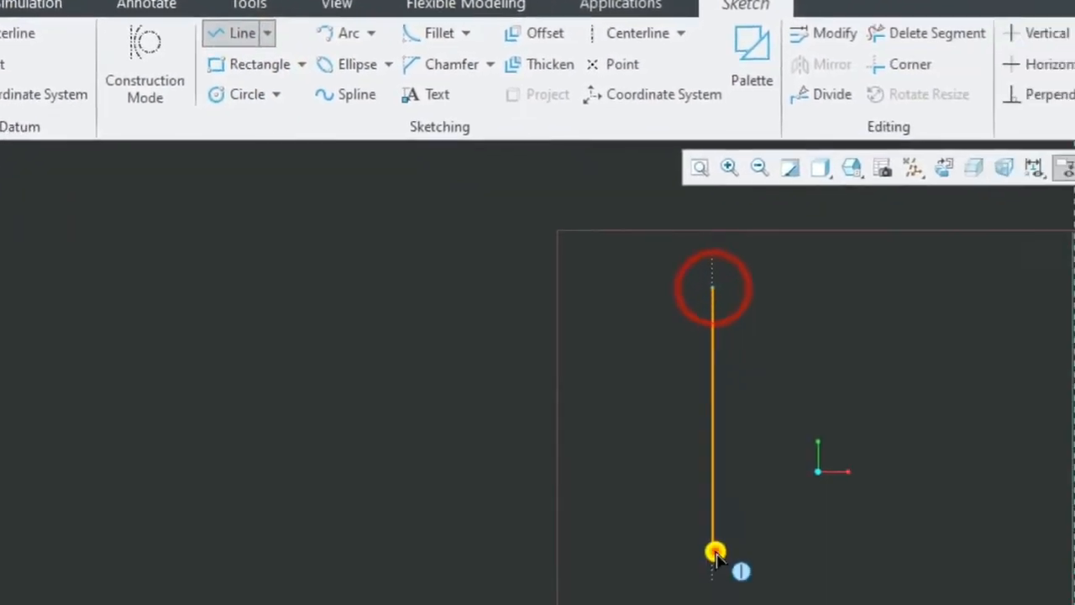
left_click(713, 547)
left_click(743, 566)
left_click(443, 170)
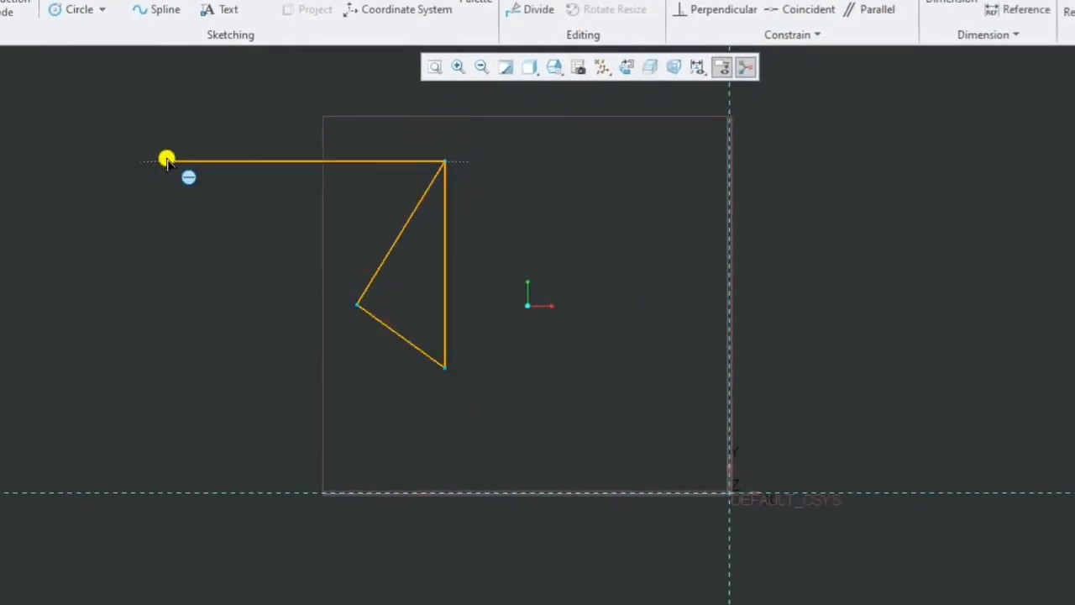
middle_click(168, 159)
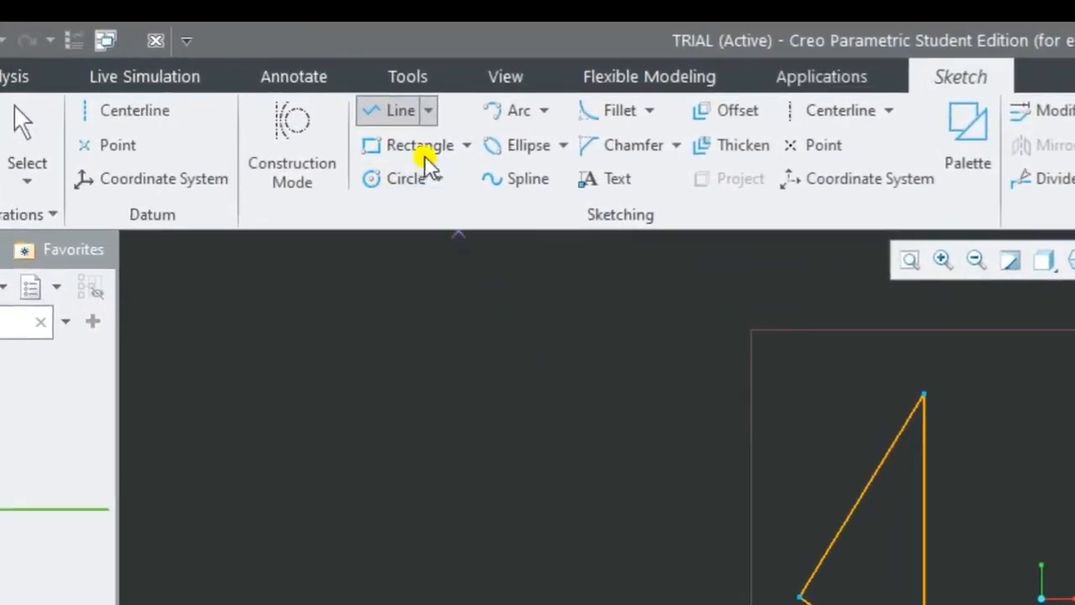
- Turn on Construction Mode and sketch a closed construction triangle beside the solid one, using Line Chain, with its vertical side facing it
left_click(306, 123)
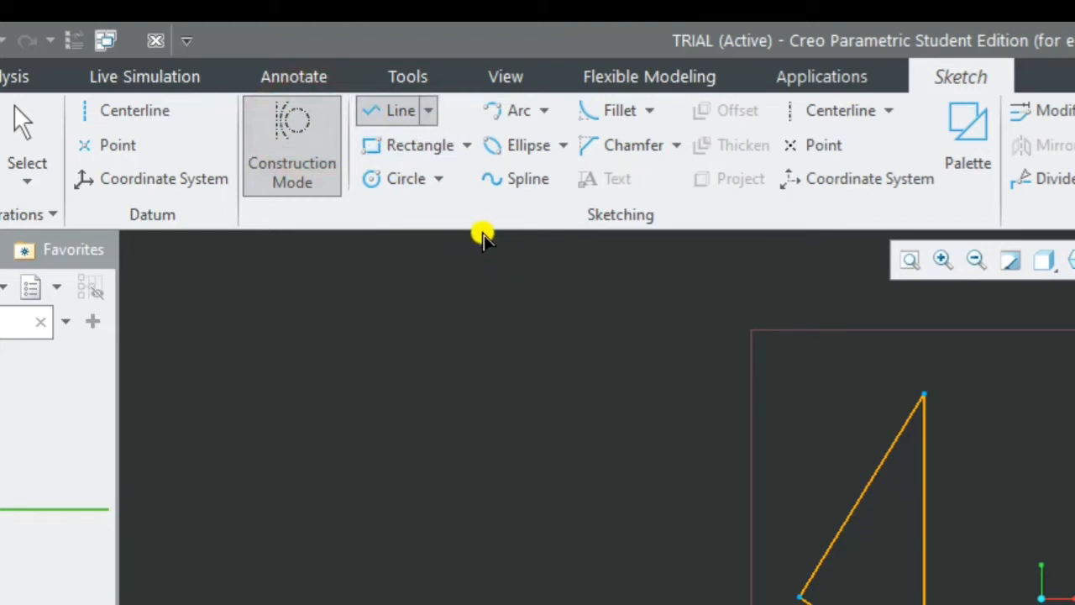
left_click(317, 180)
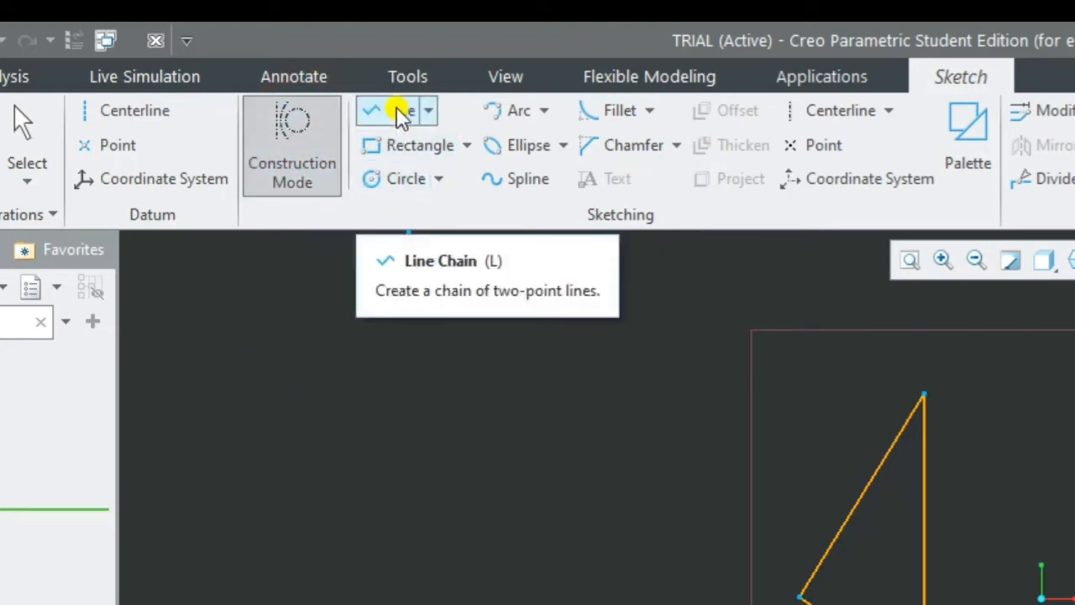
left_click(391, 119)
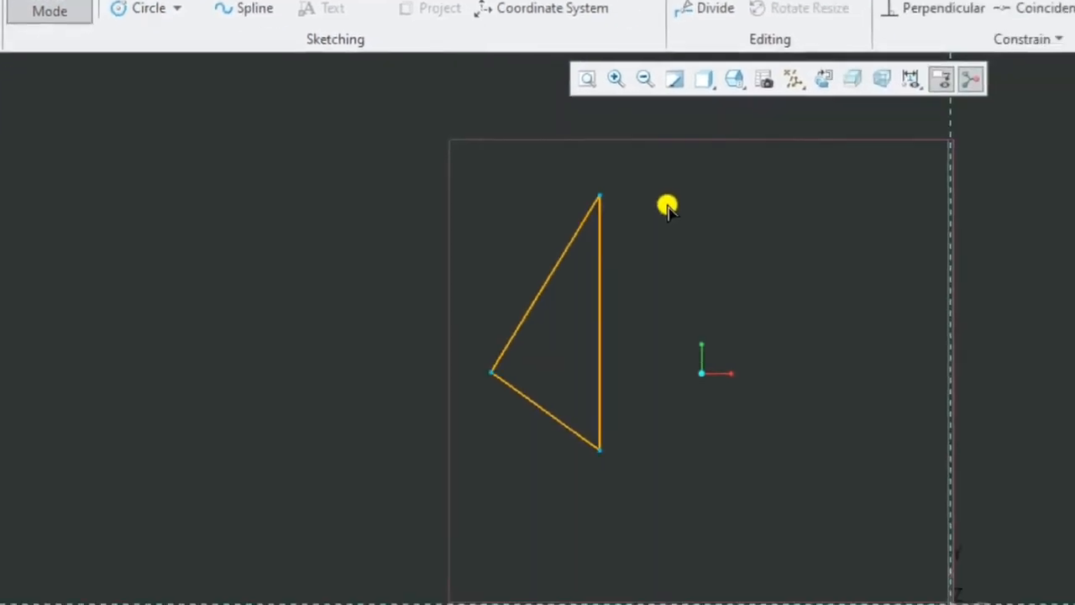
left_click(571, 140)
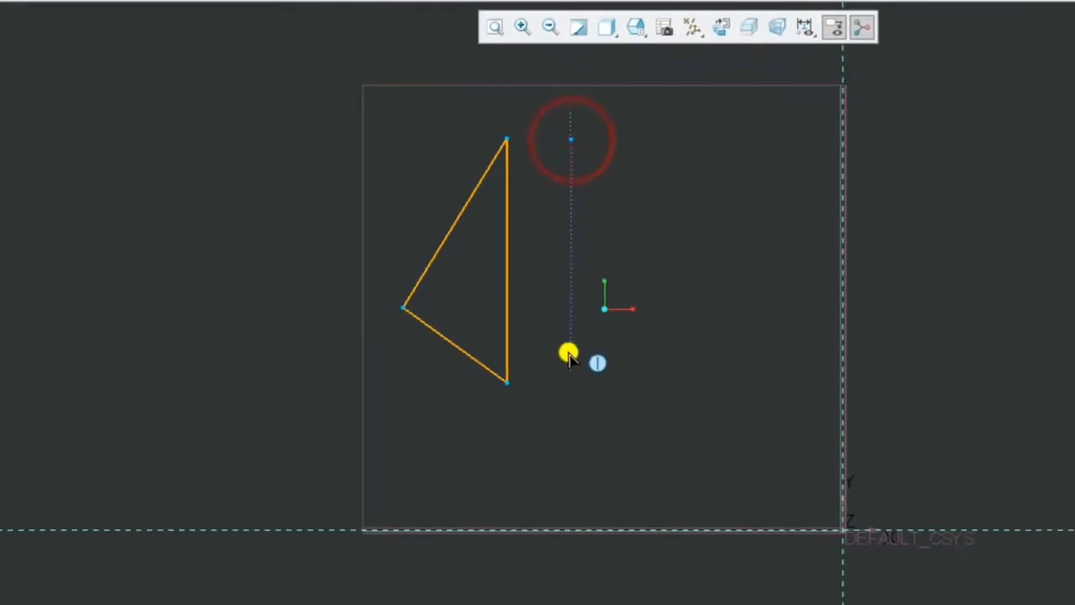
left_click(561, 380)
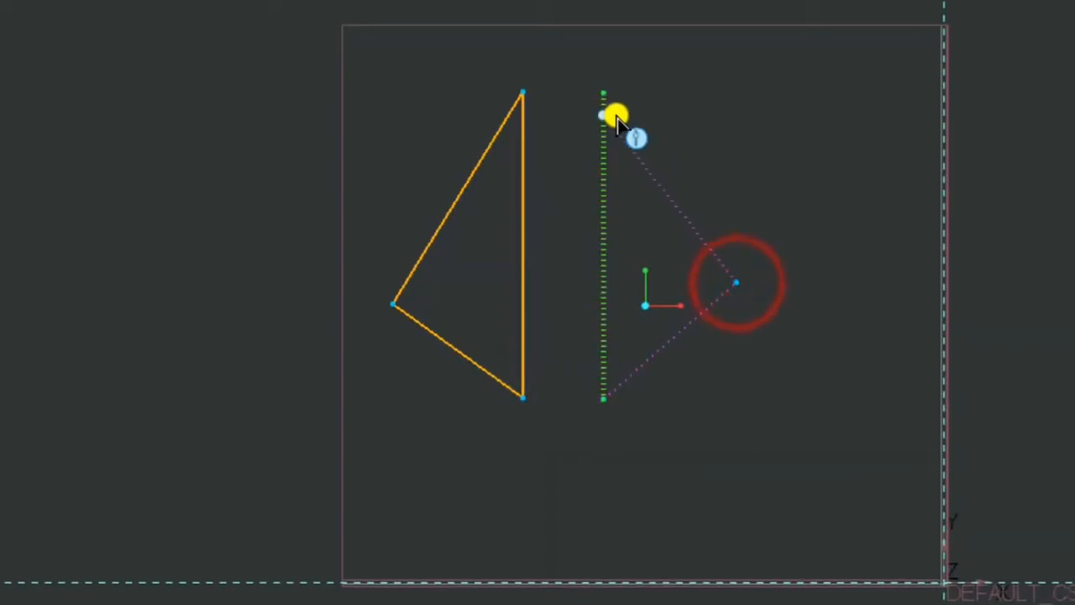
left_click(613, 98)
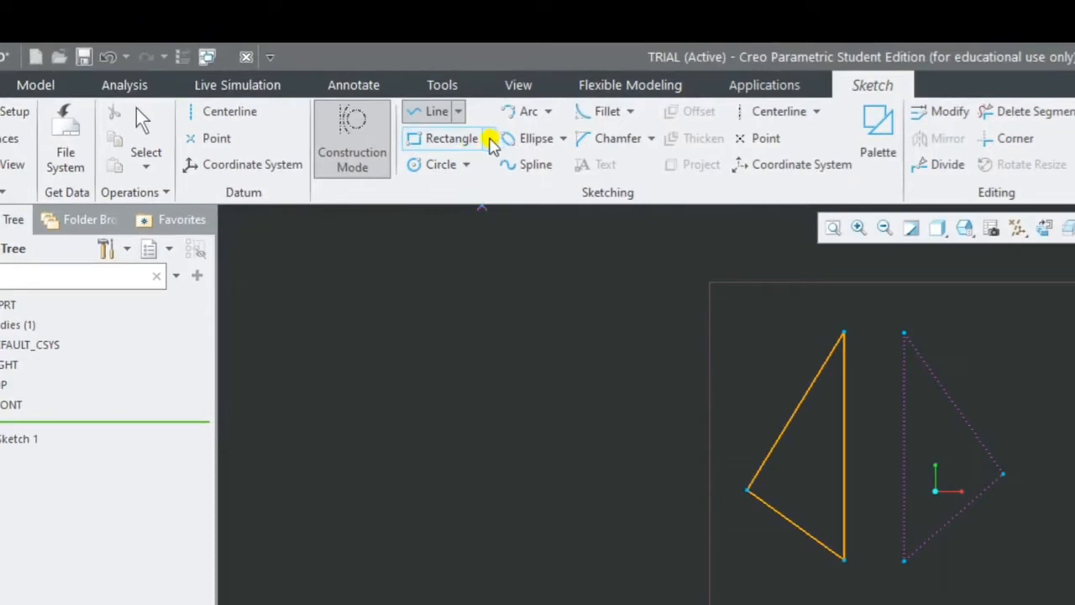
- Sketch an equal-sided construction rectangle to the right of the vertical reference with Corner Rectangle
left_click(378, 141)
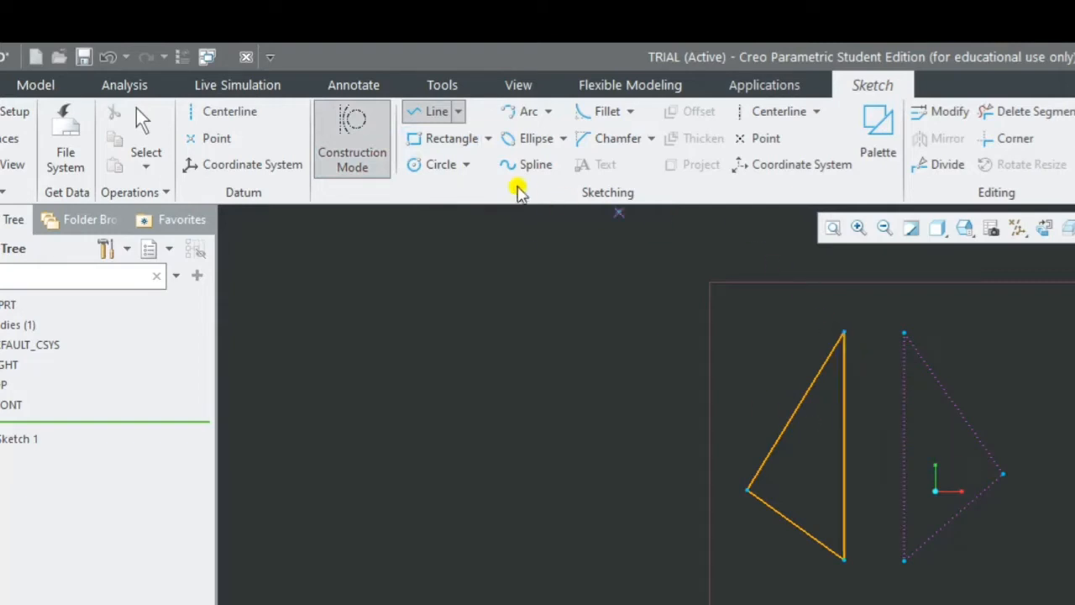
left_click(433, 143)
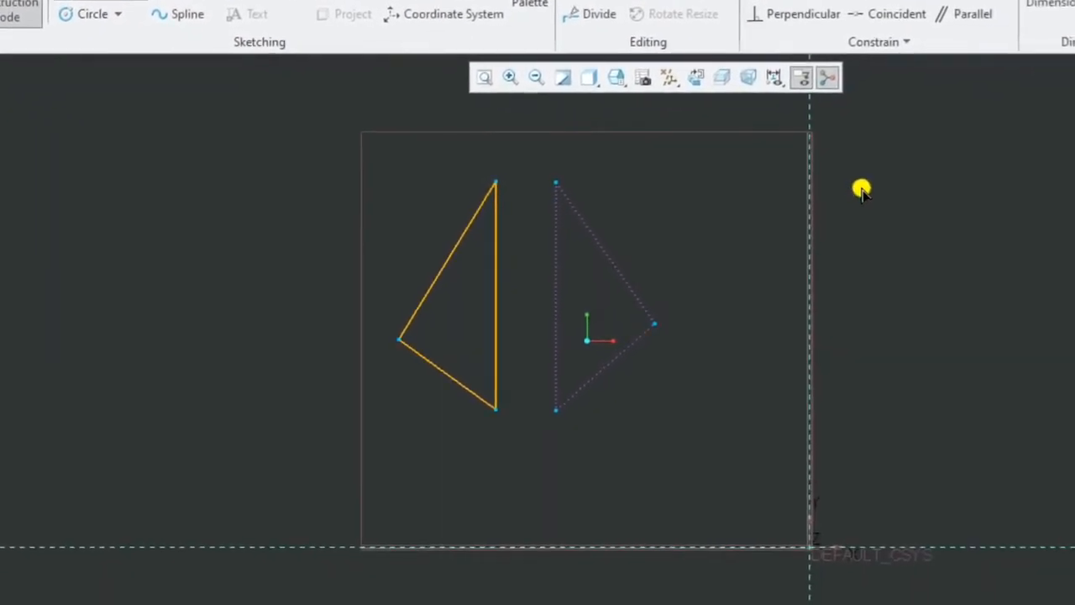
left_click(862, 192)
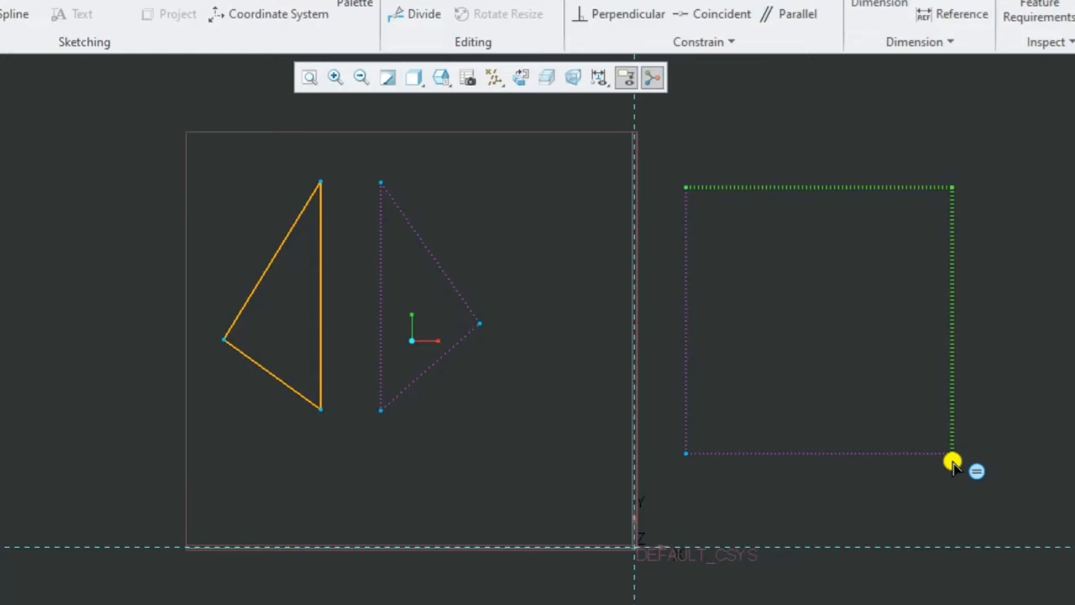
left_click(952, 461)
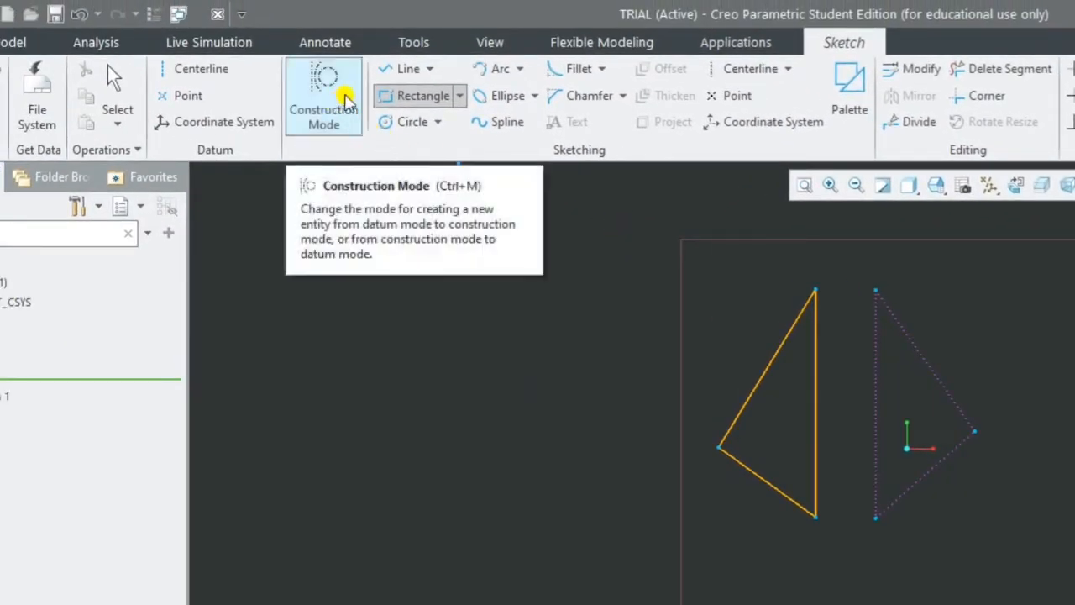
- Turn off Construction Mode and sketch a small solid corner rectangle to the left of the FRONT plane outline
left_click(333, 106)
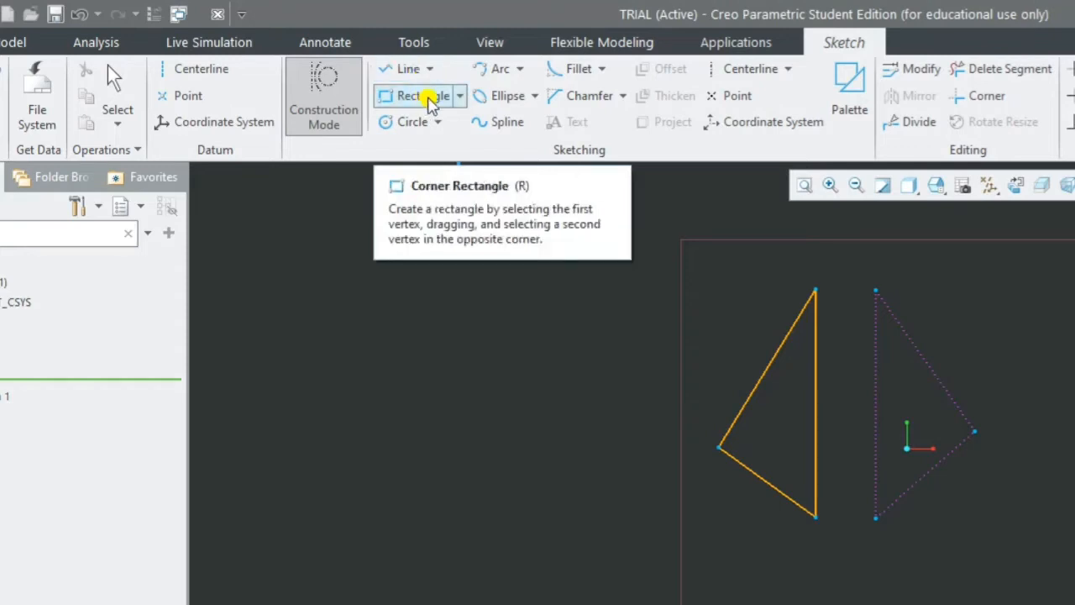
left_click(448, 96)
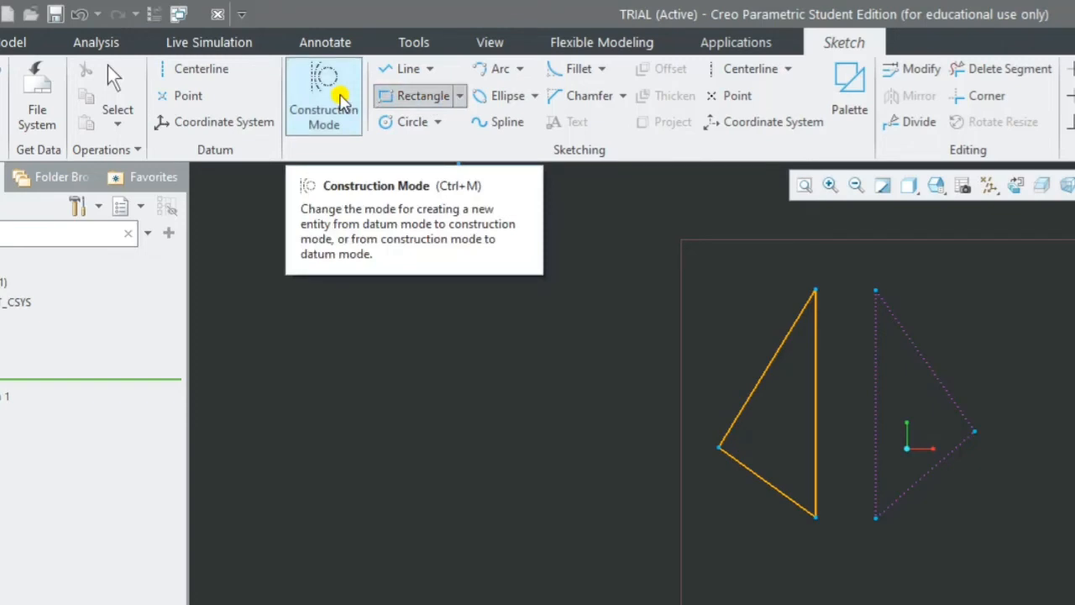
left_click(341, 102)
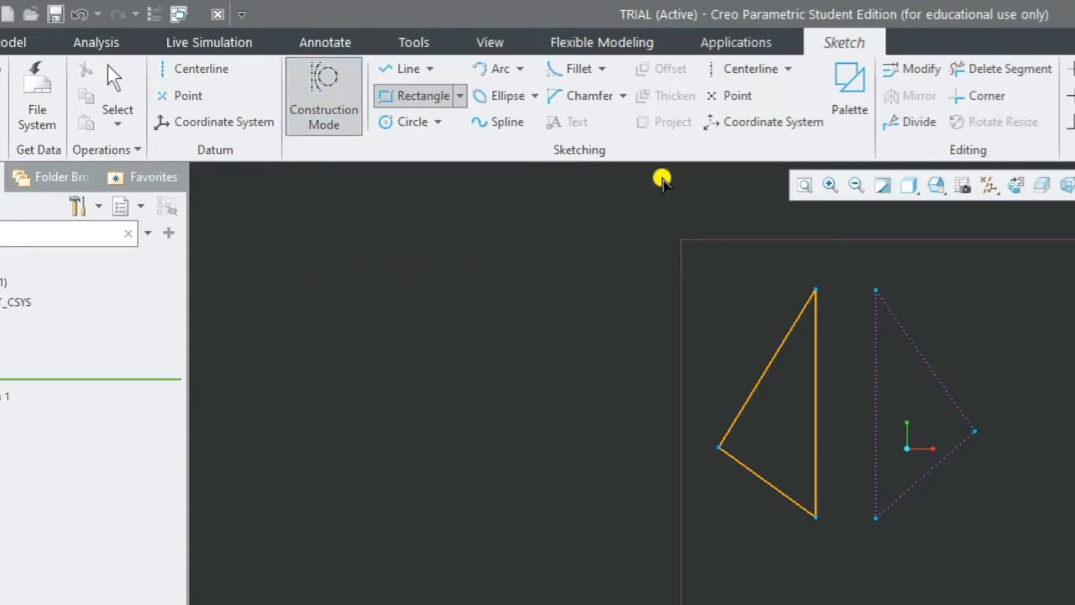
left_click(337, 99)
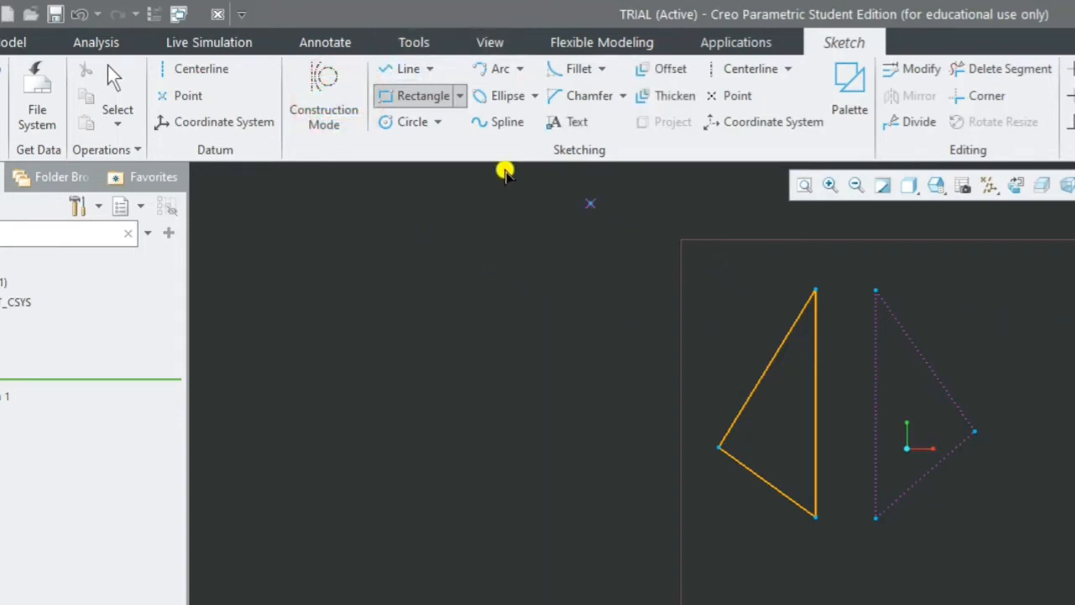
left_click(463, 91)
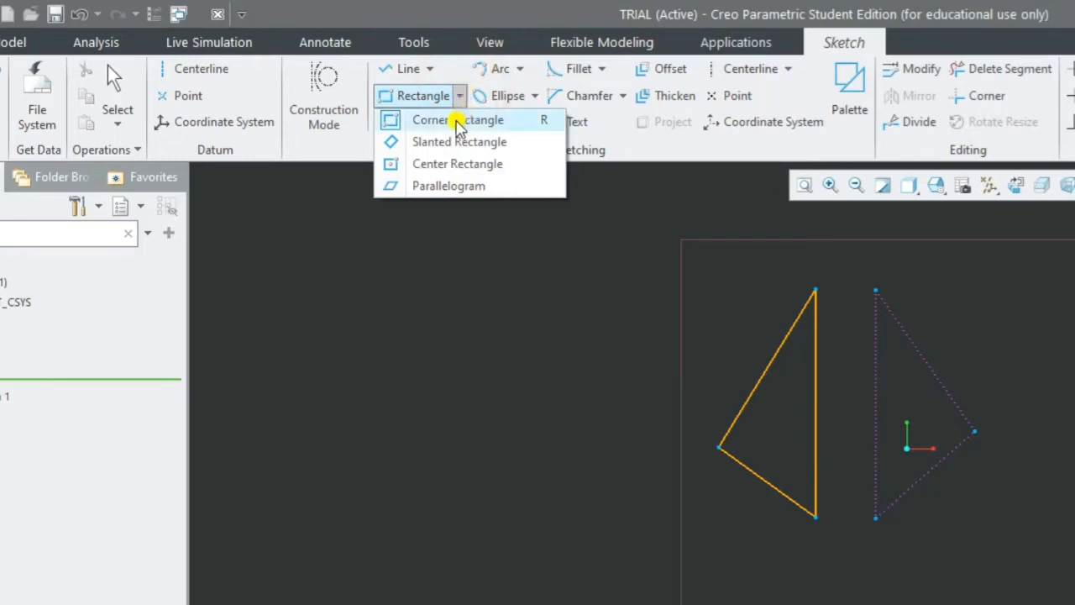
left_click(456, 121)
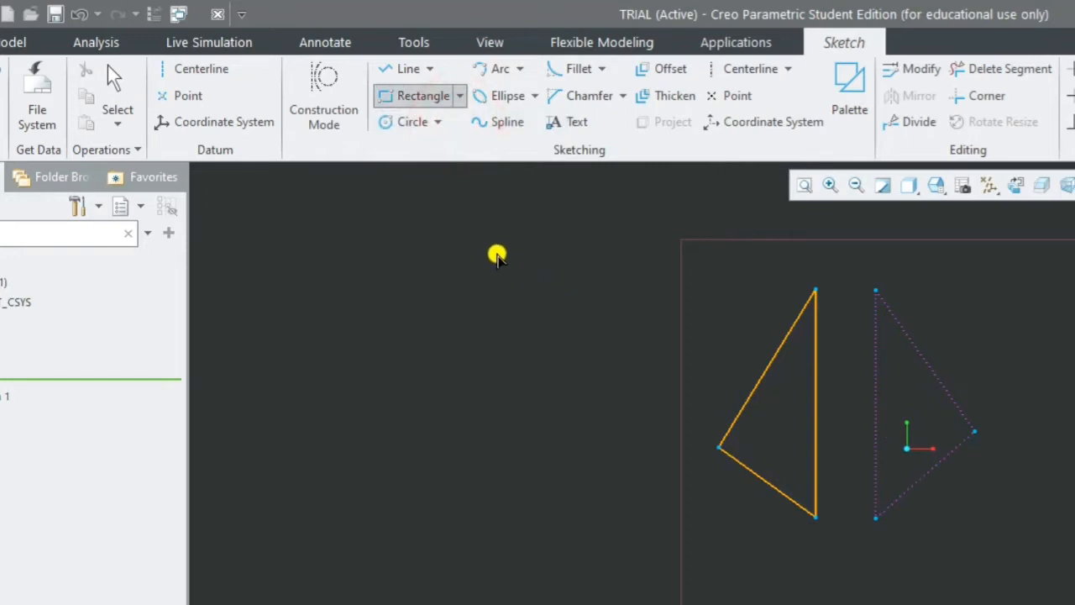
left_click(497, 252)
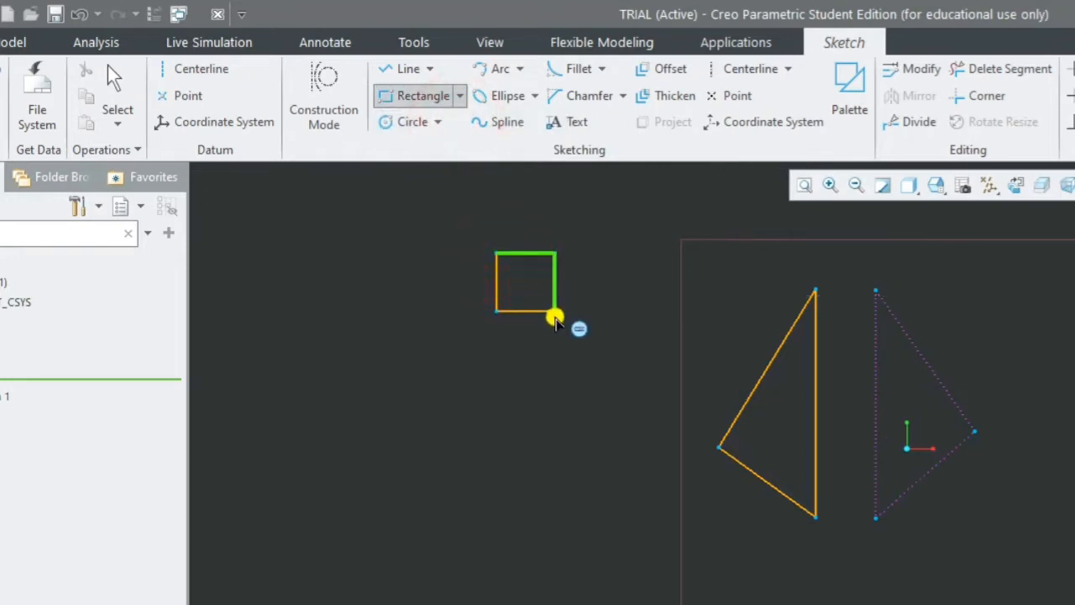
left_click(593, 336)
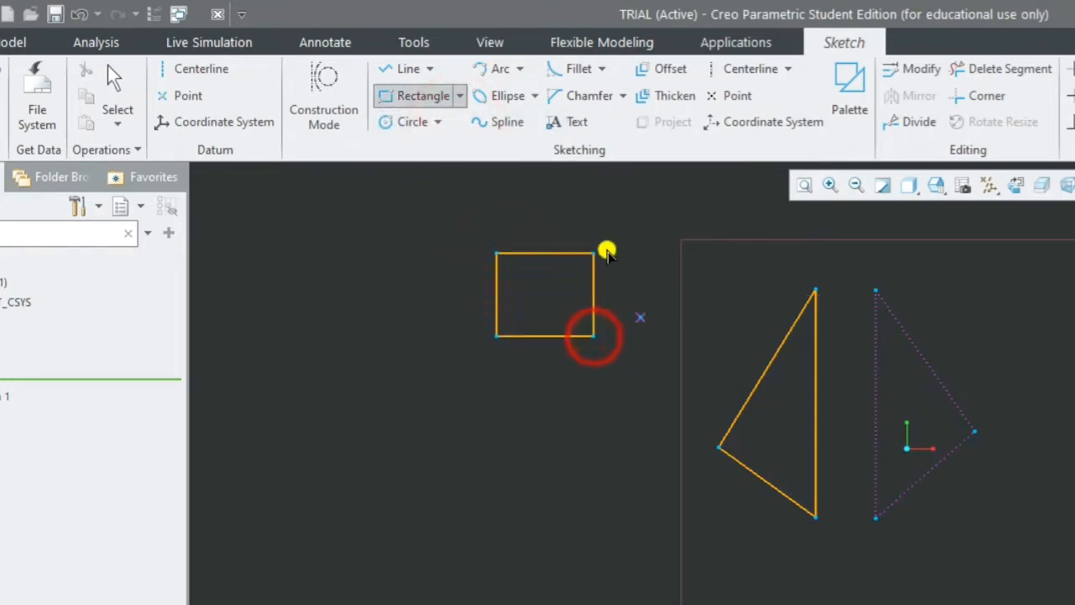
- Sketch a long, narrow slanted rectangle below the small corner rectangle, crossing the horizontal reference
left_click(461, 97)
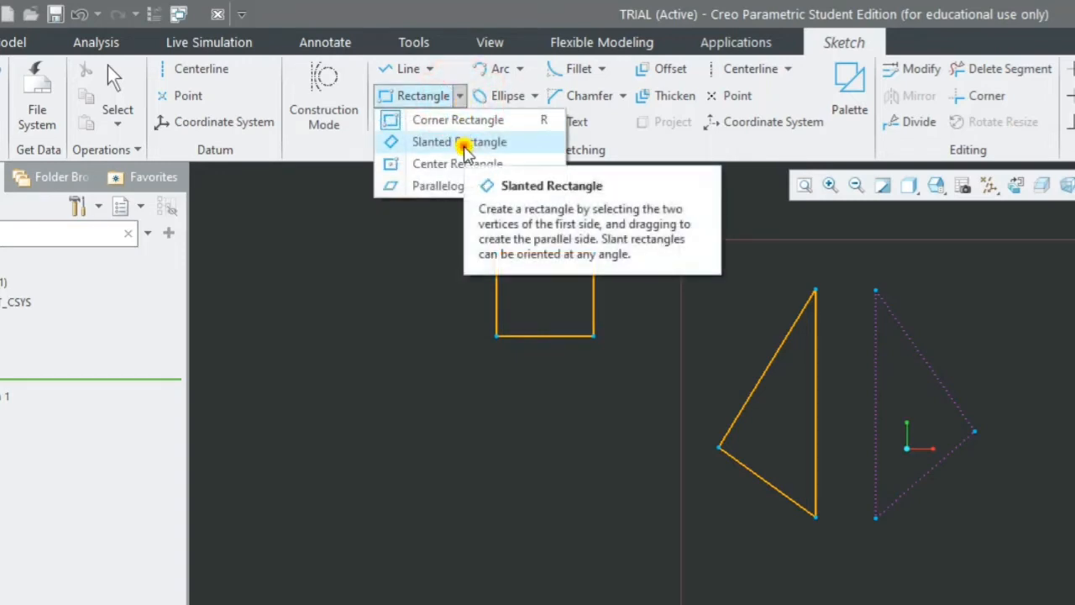
left_click(463, 144)
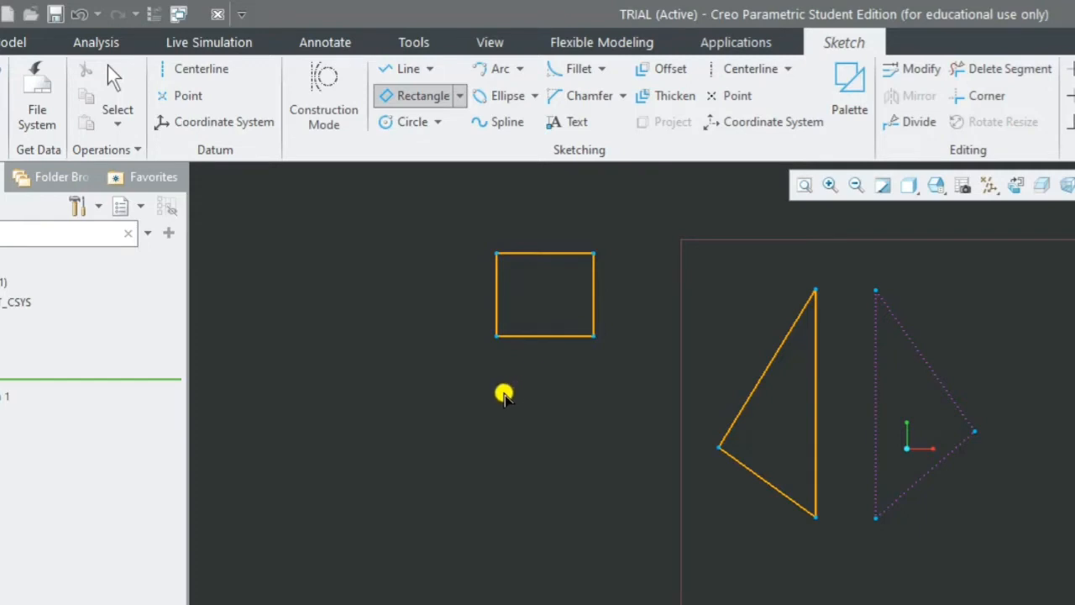
left_click(464, 541)
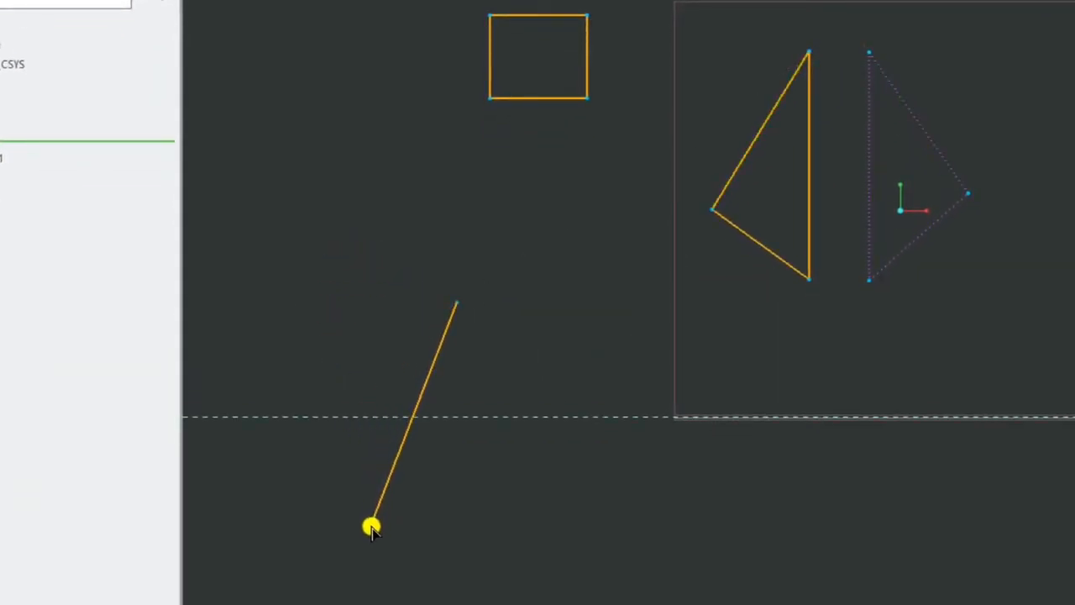
left_click(371, 527)
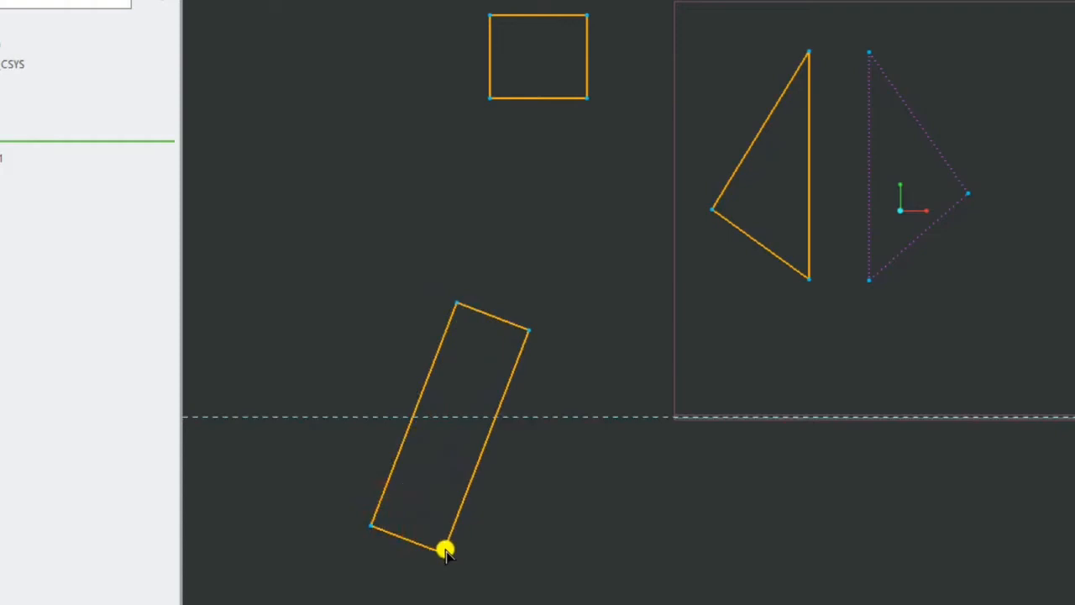
left_click(485, 474)
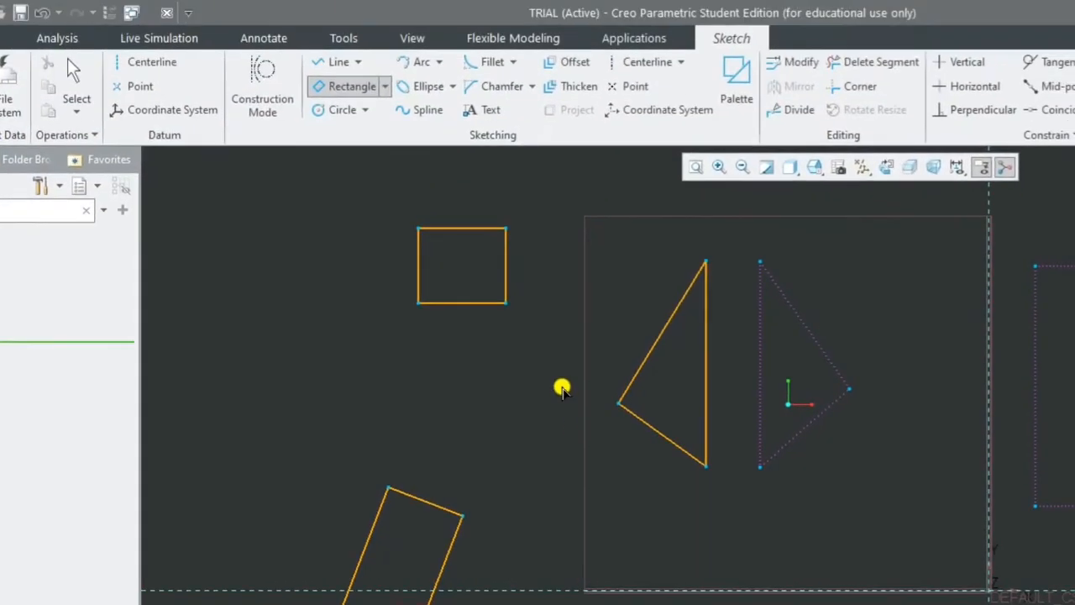
- Sketch a wide center rectangle below the horizontal reference, beneath the FRONT plane outline, with its right side aligned to the construction triangle's vertical side
left_click(383, 87)
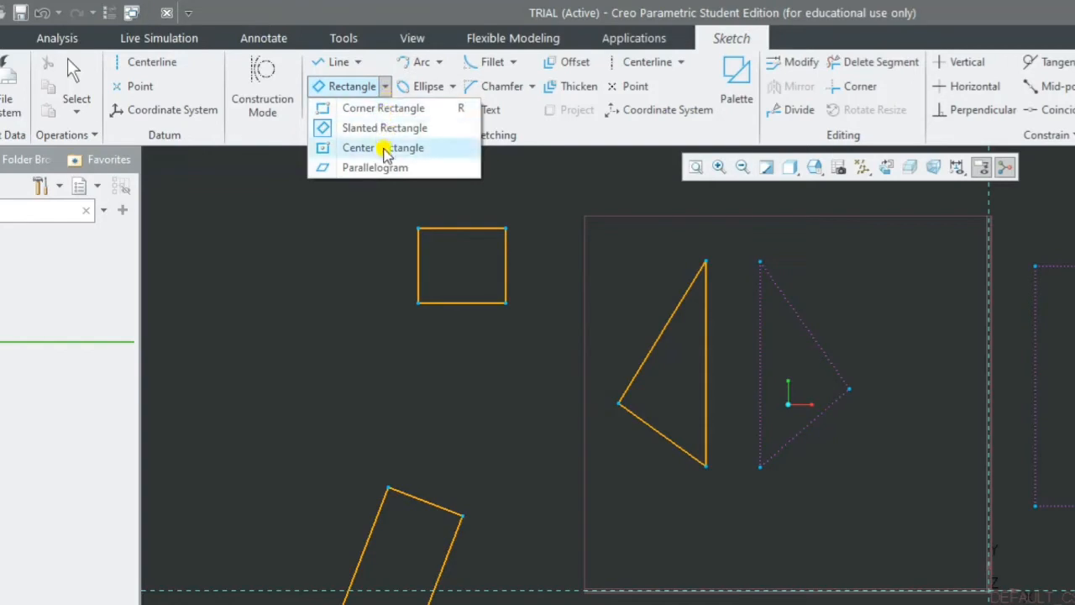
left_click(383, 147)
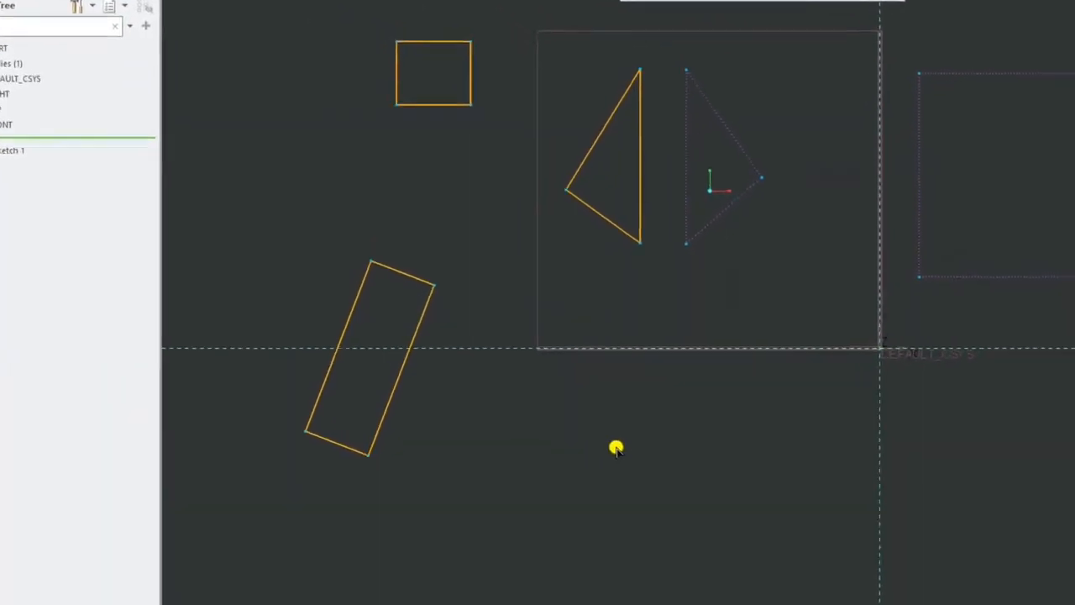
left_click(616, 447)
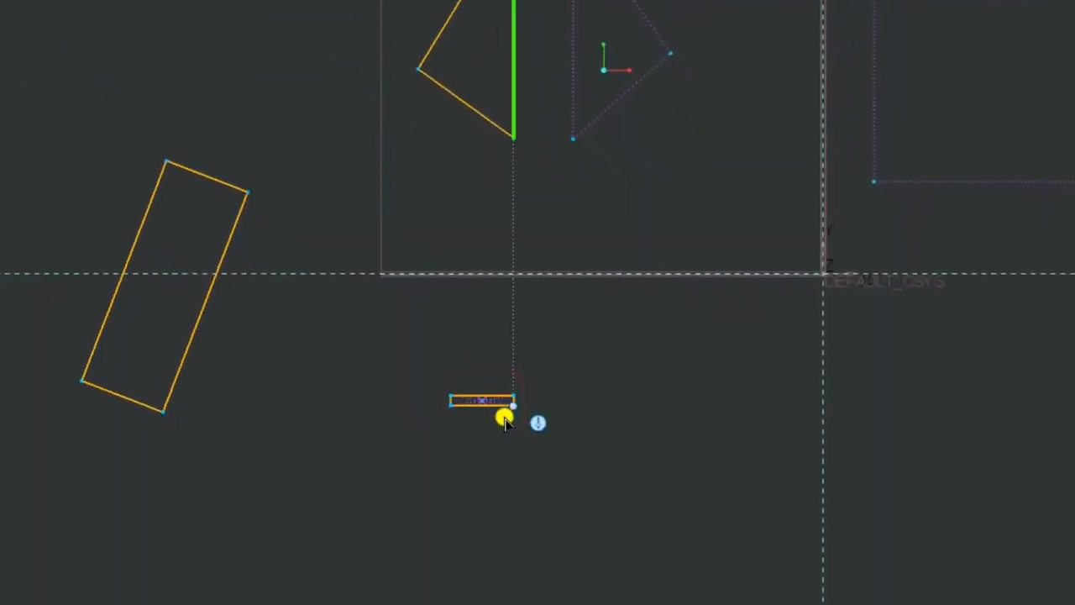
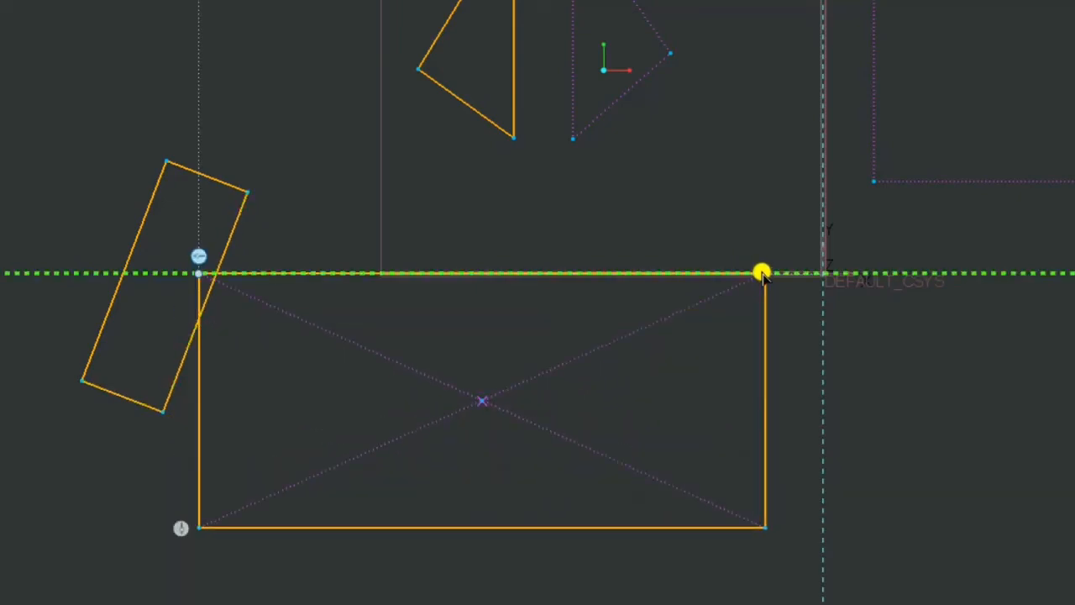
left_click(819, 271)
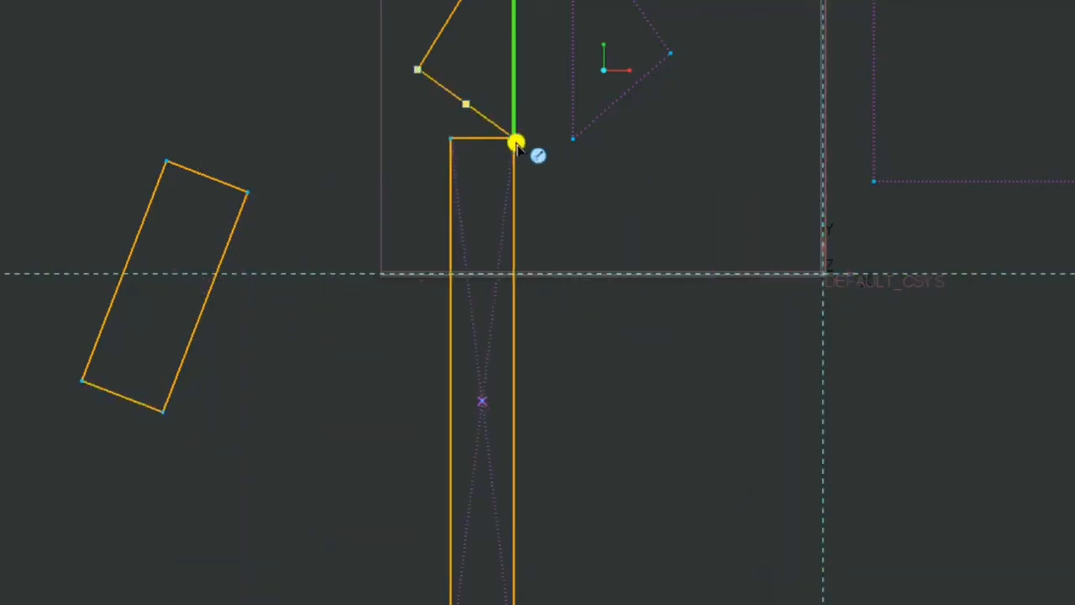
left_click(669, 55)
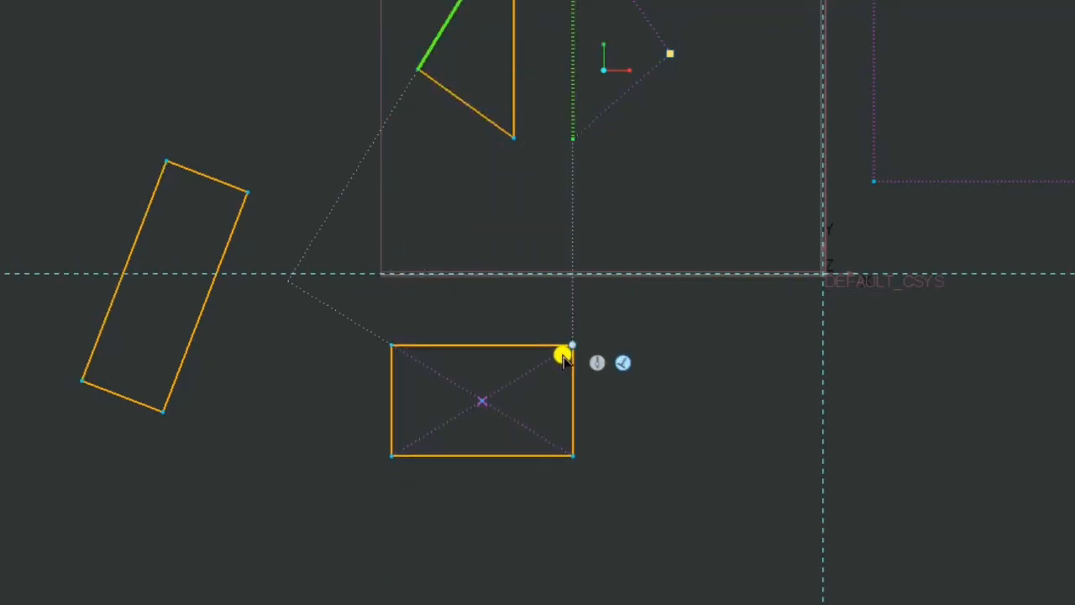
left_click(563, 357)
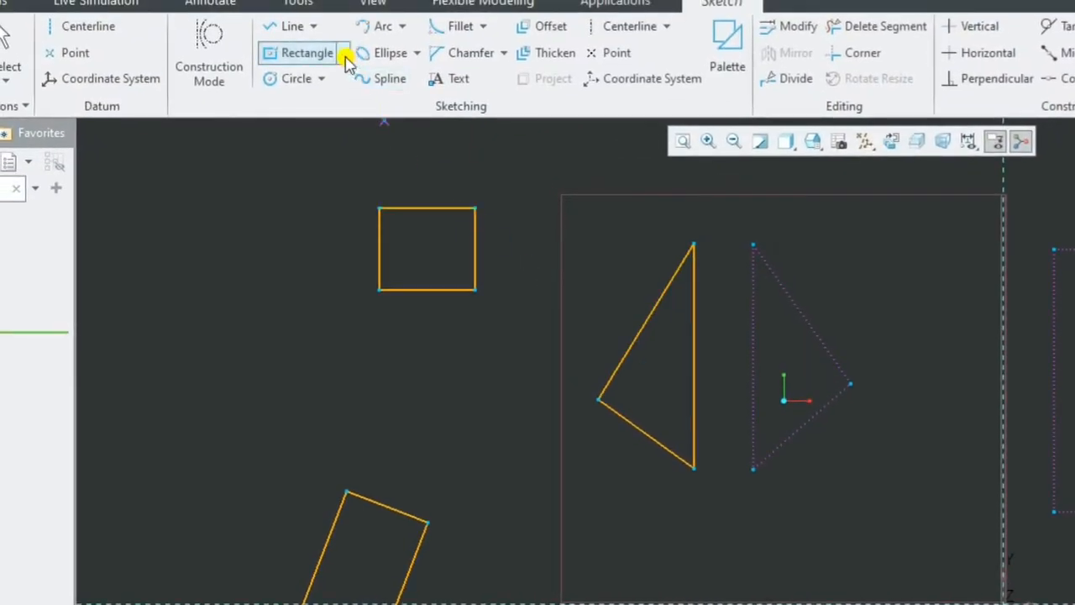
- Sketch a long parallelogram with a horizontal base that starts inside the construction rectangle and extends past its right side
left_click(345, 53)
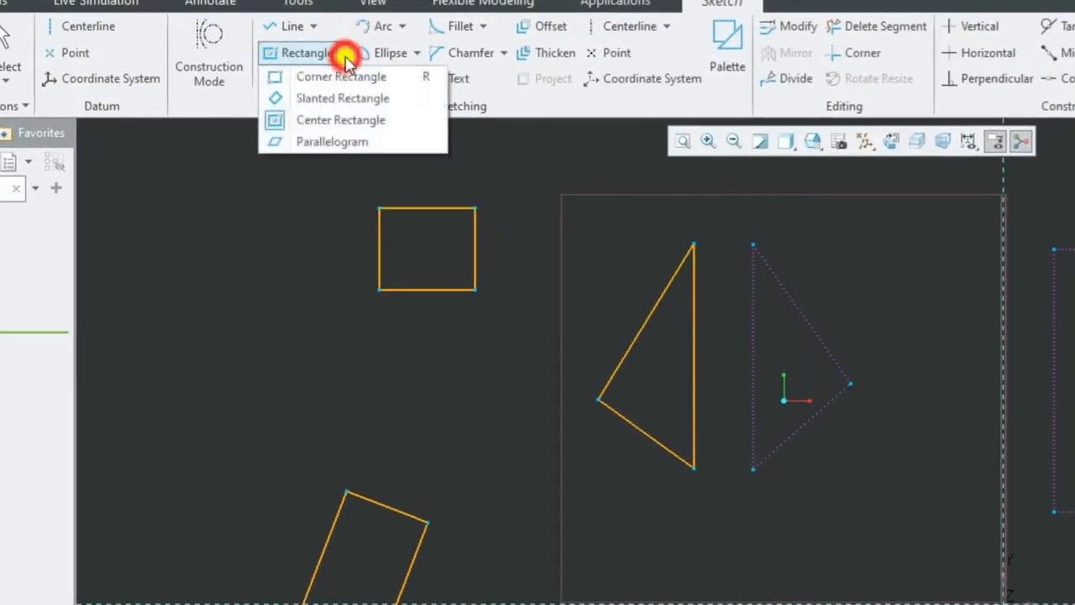
left_click(335, 143)
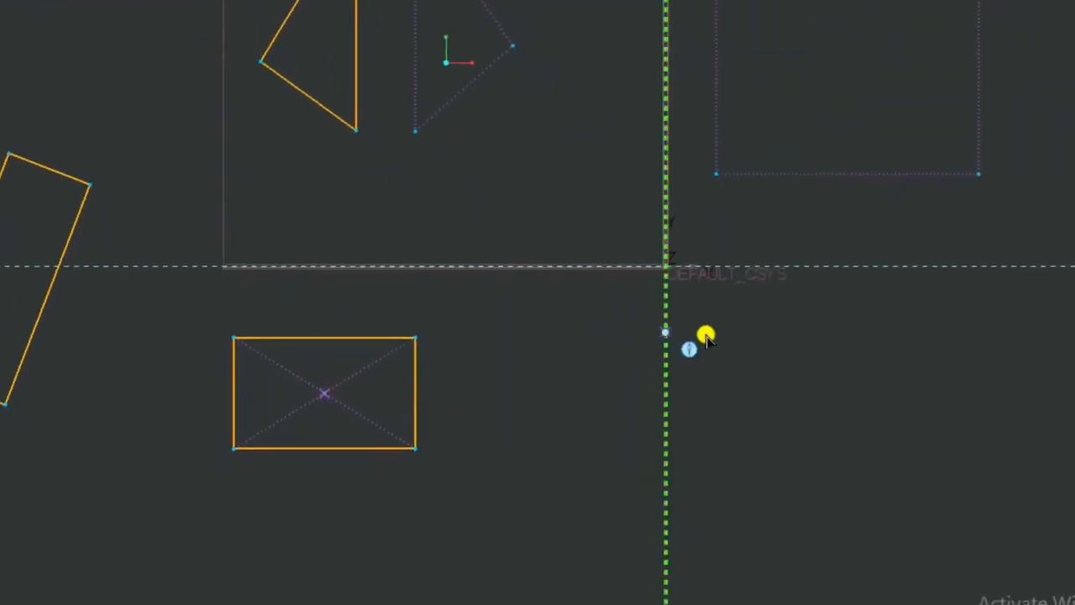
left_click(779, 111)
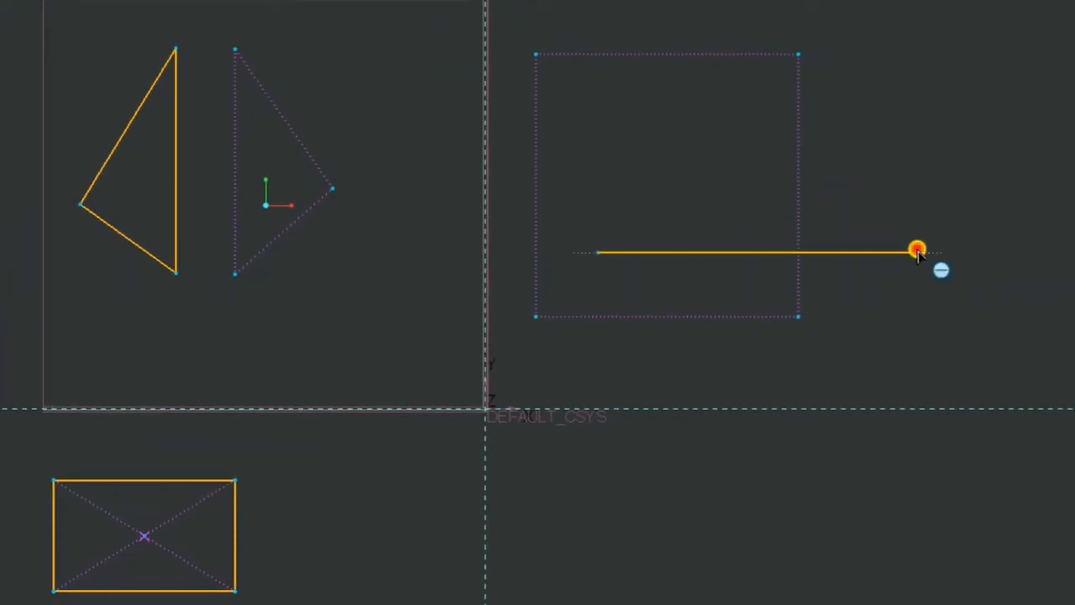
left_click(917, 251)
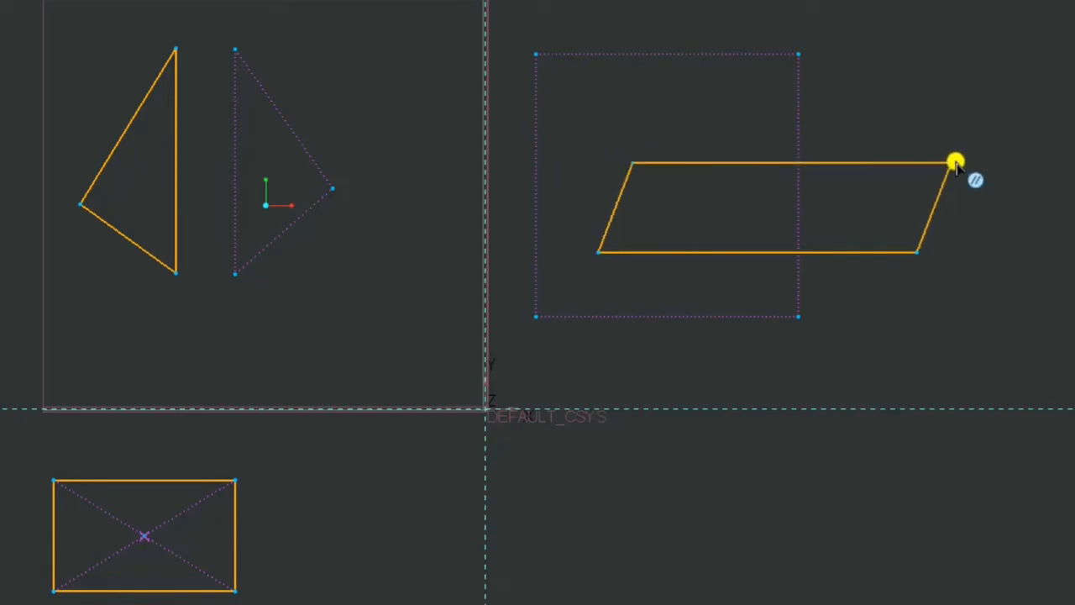
left_click(982, 158)
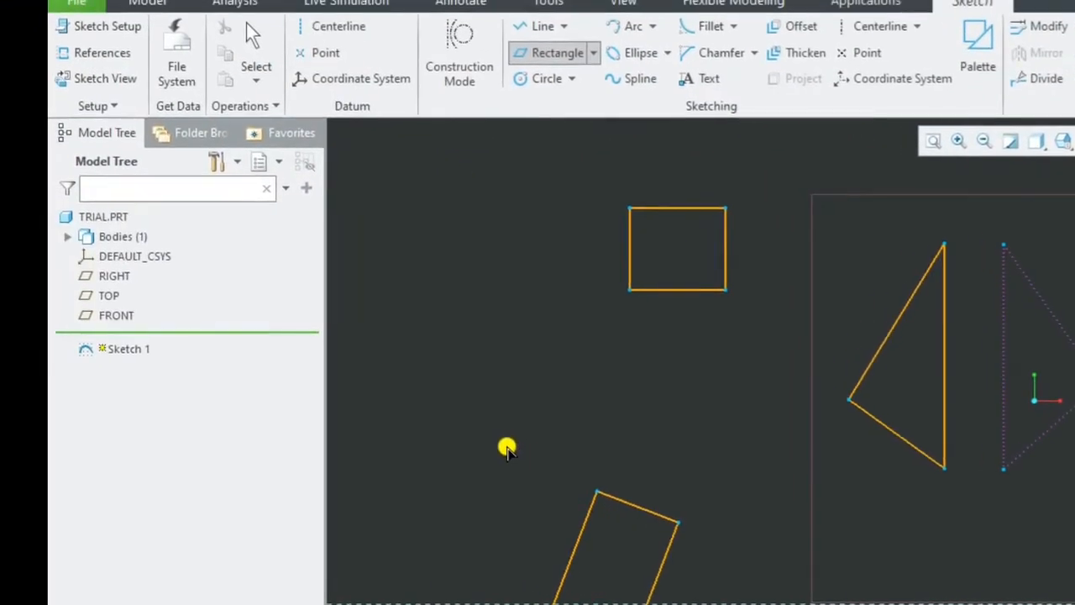
- Sketch a parallelogram with vertical short sides and rising long sides to the lower left of the small corner rectangle
left_click(508, 447)
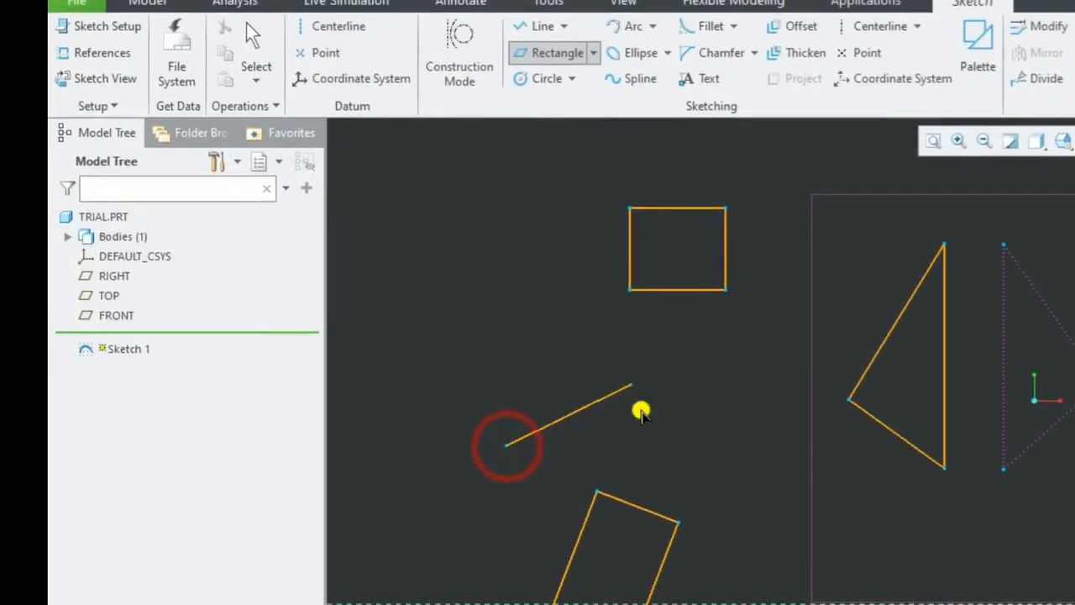
left_click(616, 402)
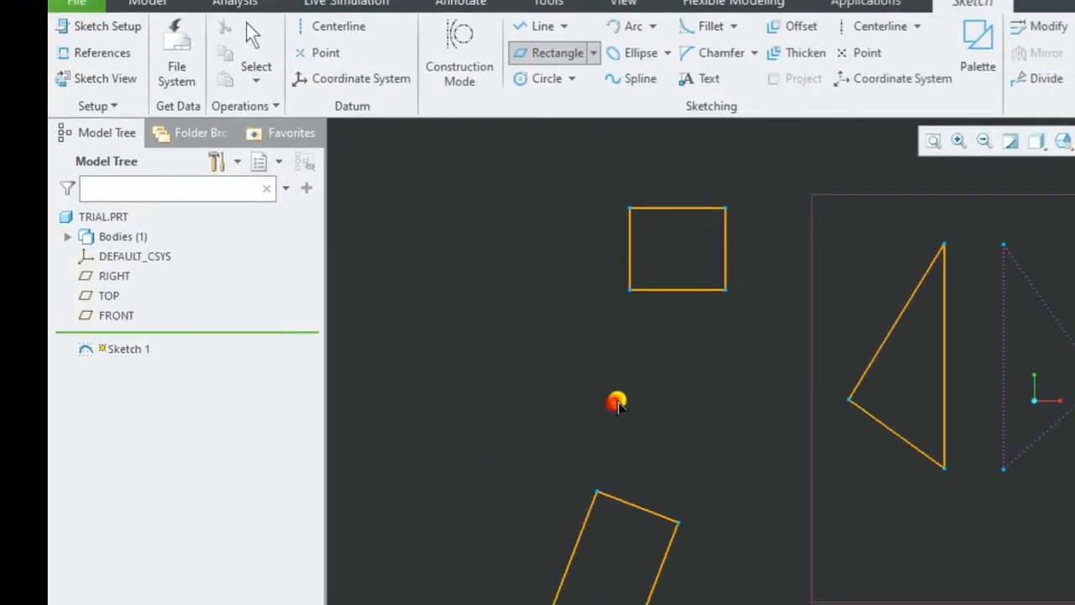
left_click_drag(515, 382, 614, 340)
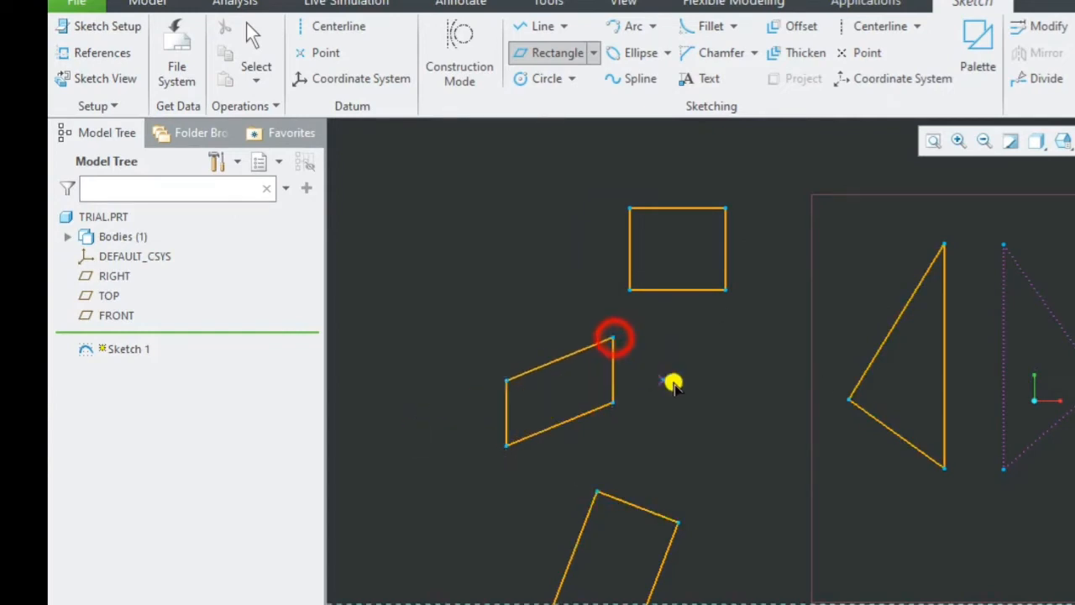
- Sketch a small parallelogram with horizontal long sides between the vertical-sided parallelogram and the FRONT plane outline
left_click(664, 404)
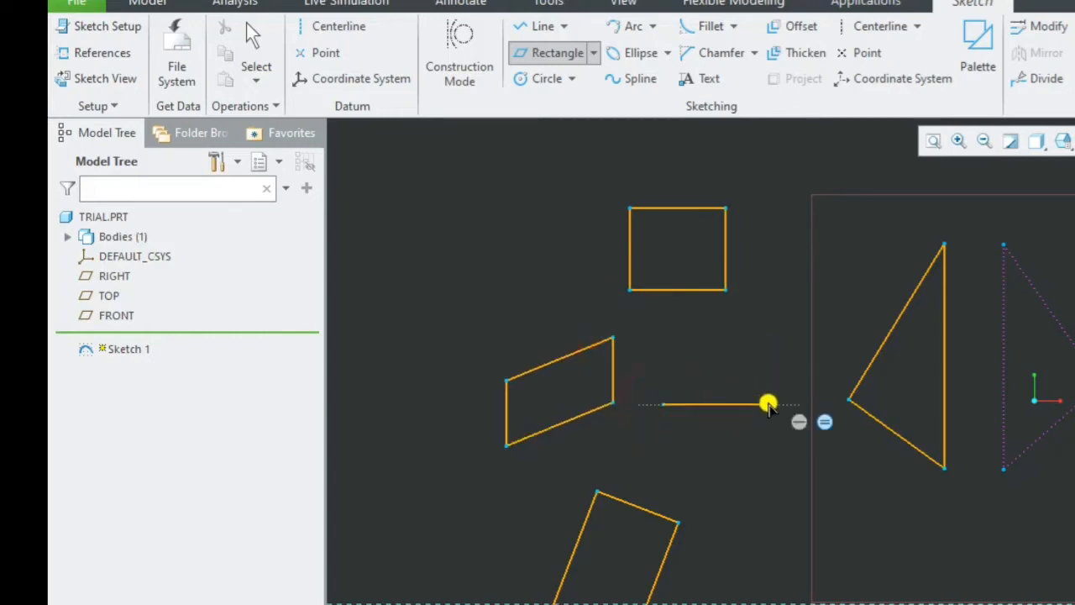
left_click(771, 404)
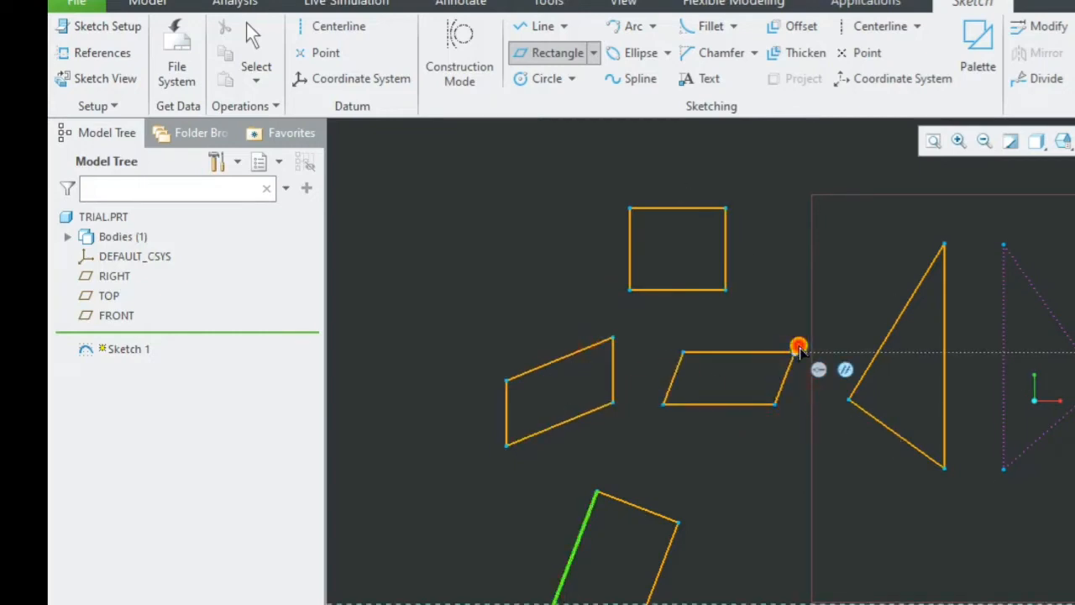
middle_click(793, 353)
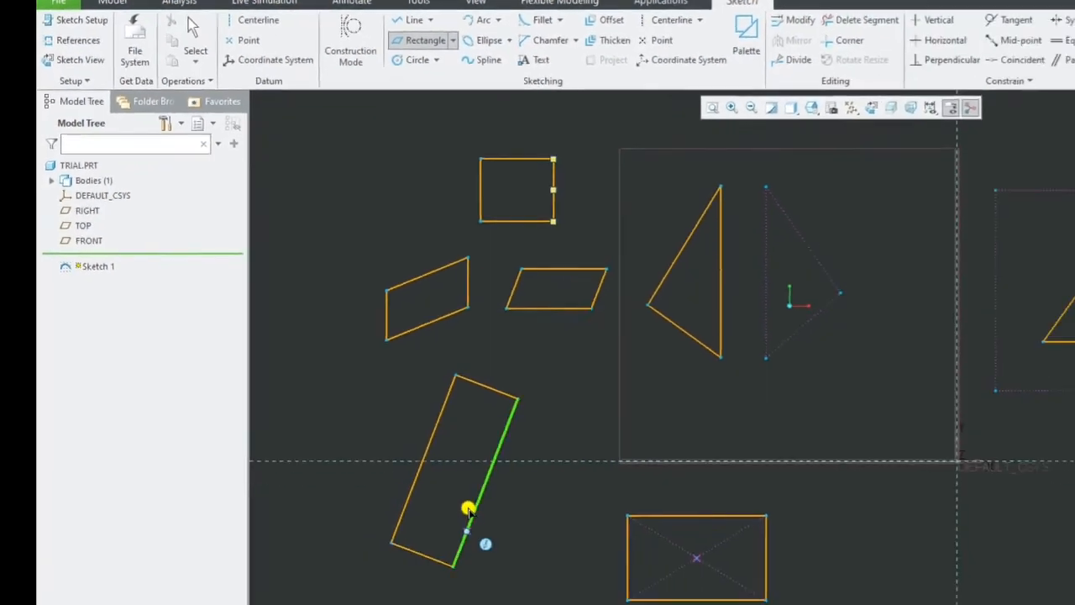
left_click(612, 442)
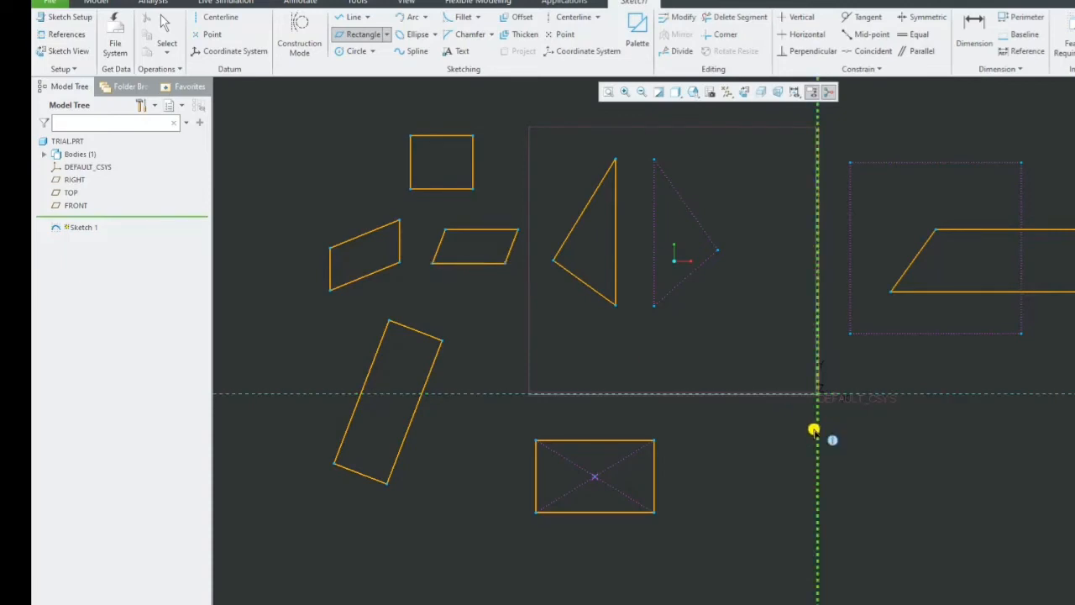
- Examine the sketched shapes at several magnifications, zooming in and out around the vertical reference just below the origin
scroll(814, 430, "up", 3)
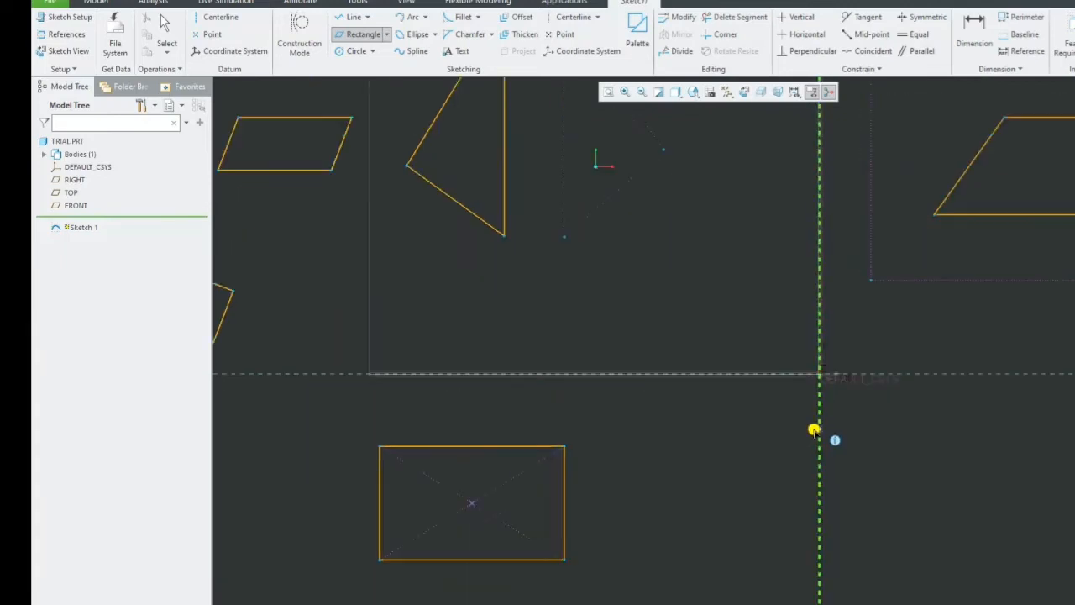
scroll(813, 430, "down", 8)
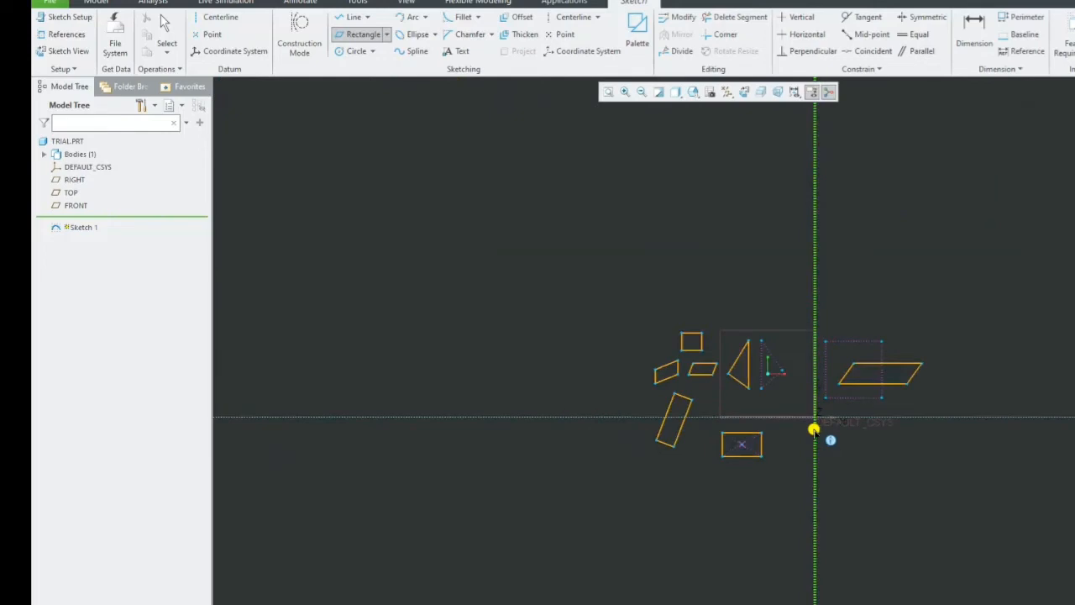
scroll(813, 430, "up", 2)
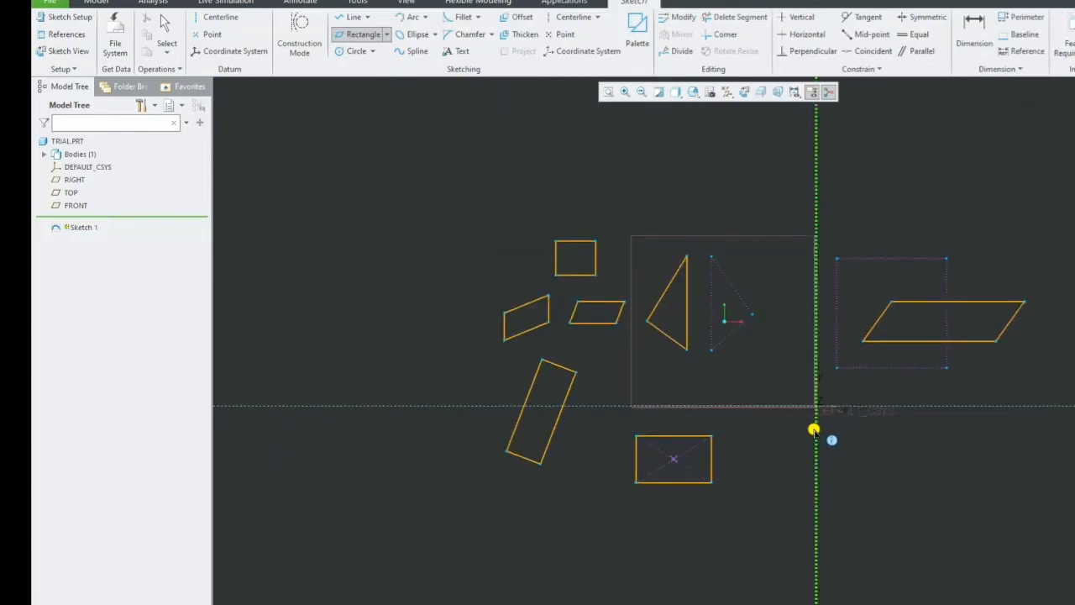
scroll(814, 430, "down", 4)
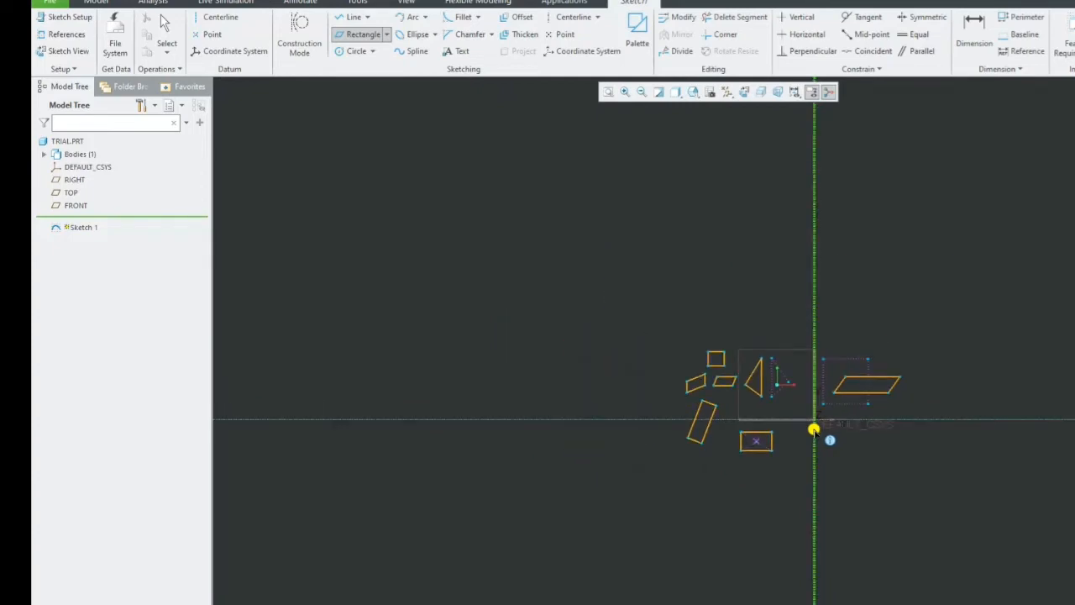
scroll(813, 430, "up", 4)
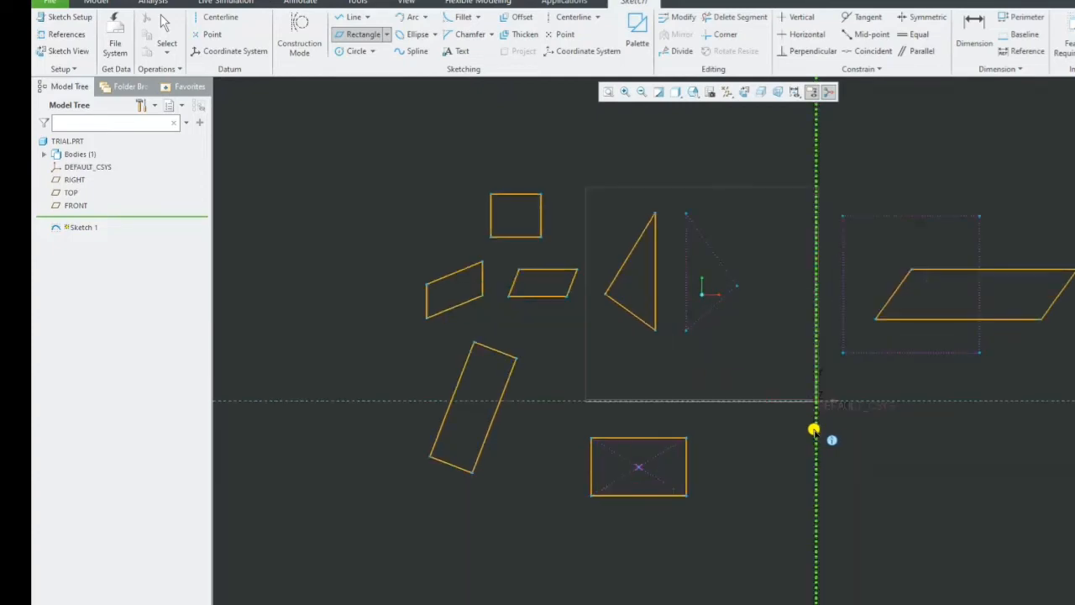
scroll(814, 430, "up", 1)
scroll(814, 430, "down", 2)
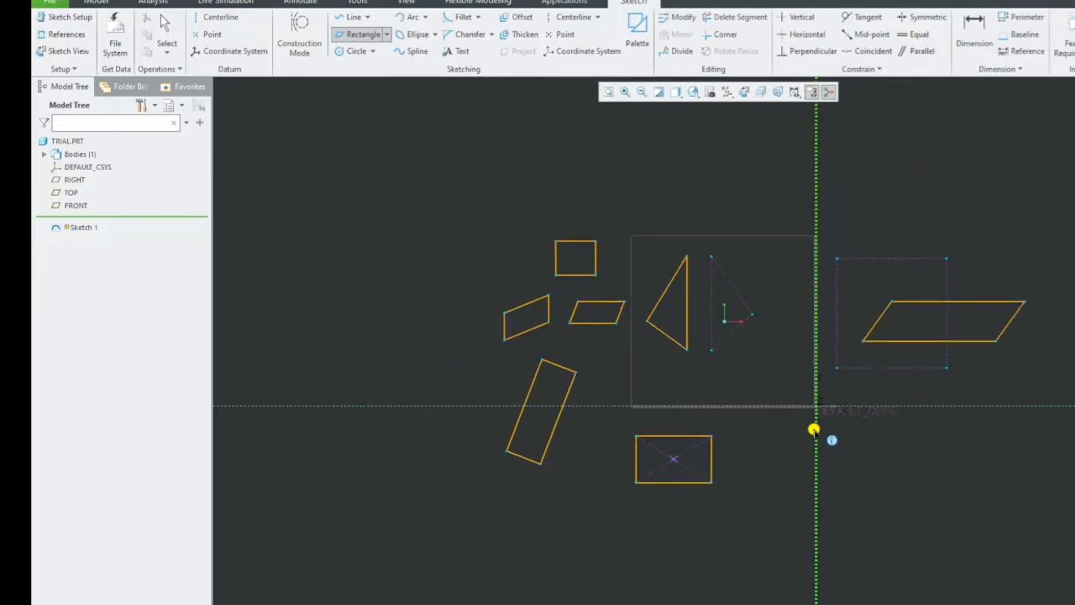
scroll(814, 430, "down", 2)
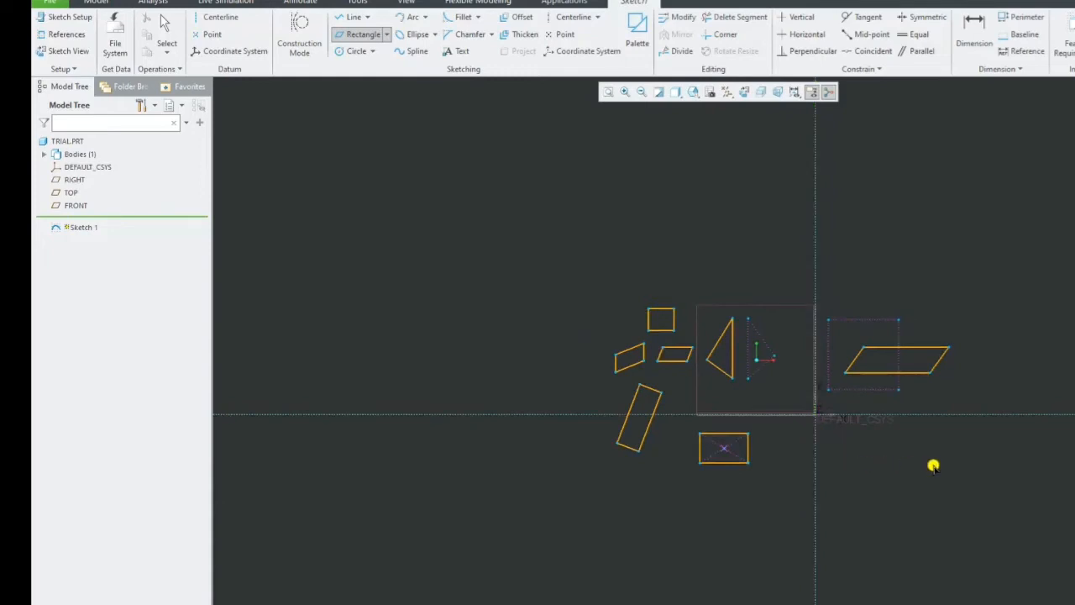
- Orbit the sketch out of its plane and restore the 2D orientation with Sketch View, twice
mouse_move(933, 466)
middle_mouse_down()
mouse_move(840, 470)
mouse_move(801, 492)
mouse_move(852, 545)
mouse_move(965, 492)
mouse_move(993, 293)
mouse_move(902, 293)
mouse_move(894, 349)
mouse_move(1068, 439)
mouse_move(1071, 571)
mouse_move(1060, 601)
middle_mouse_up()
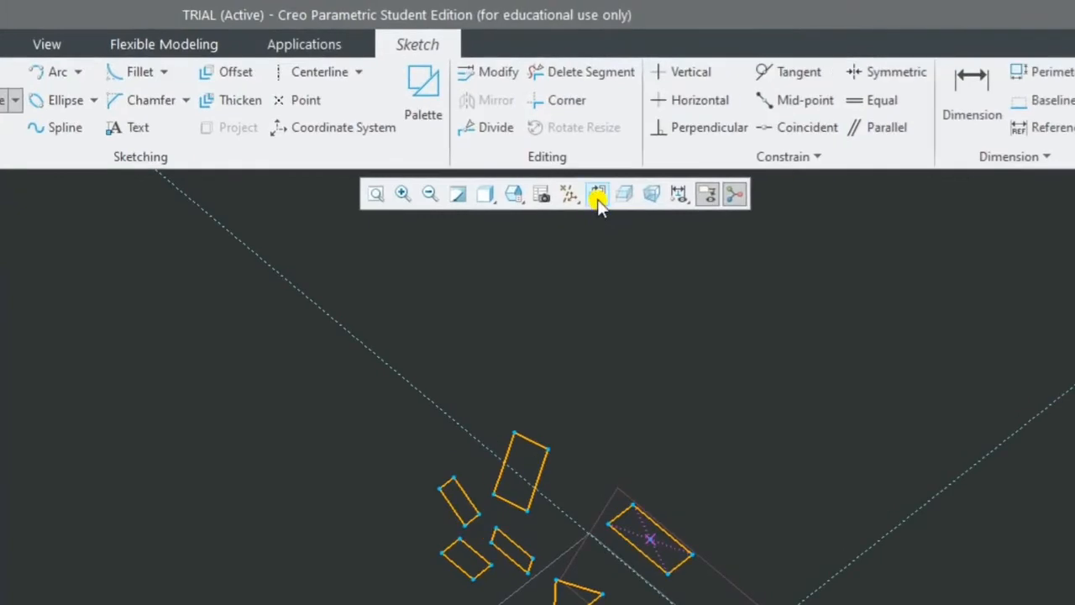
left_click(597, 196)
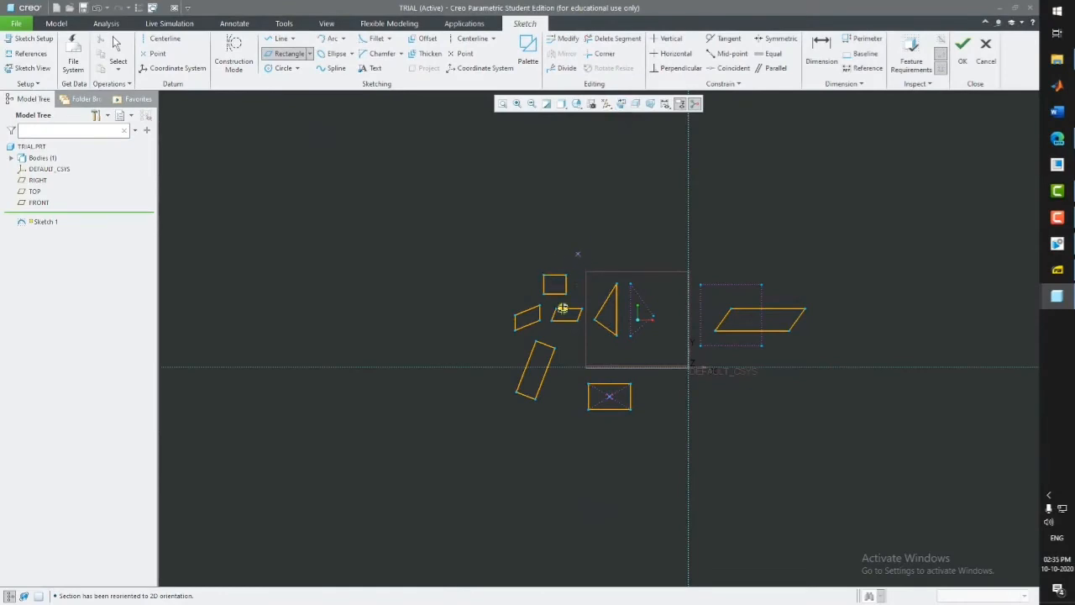
middle_click_drag(563, 308, 523, 366)
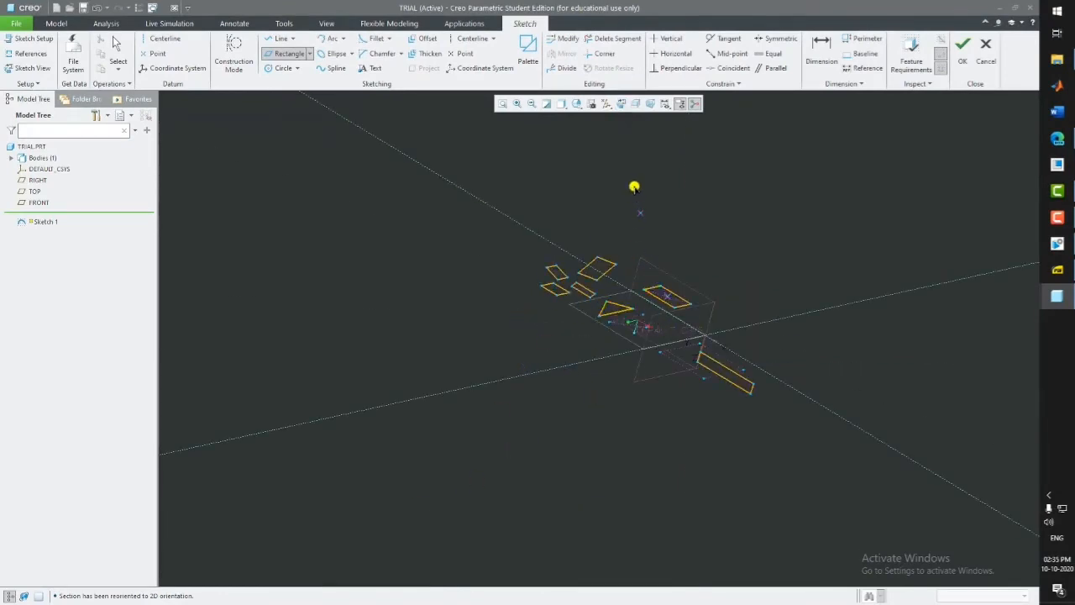
left_click(620, 104)
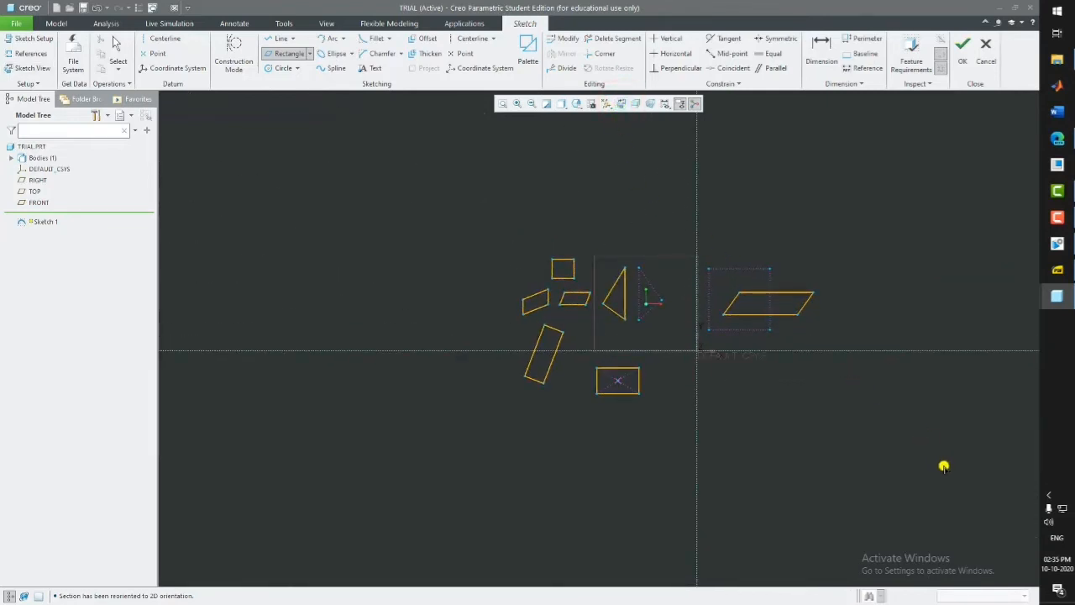
- Zoom in closely on the upper-left corner of the vertical-sided parallelogram and refit the whole sketch to the screen
scroll(943, 466, "down", 3)
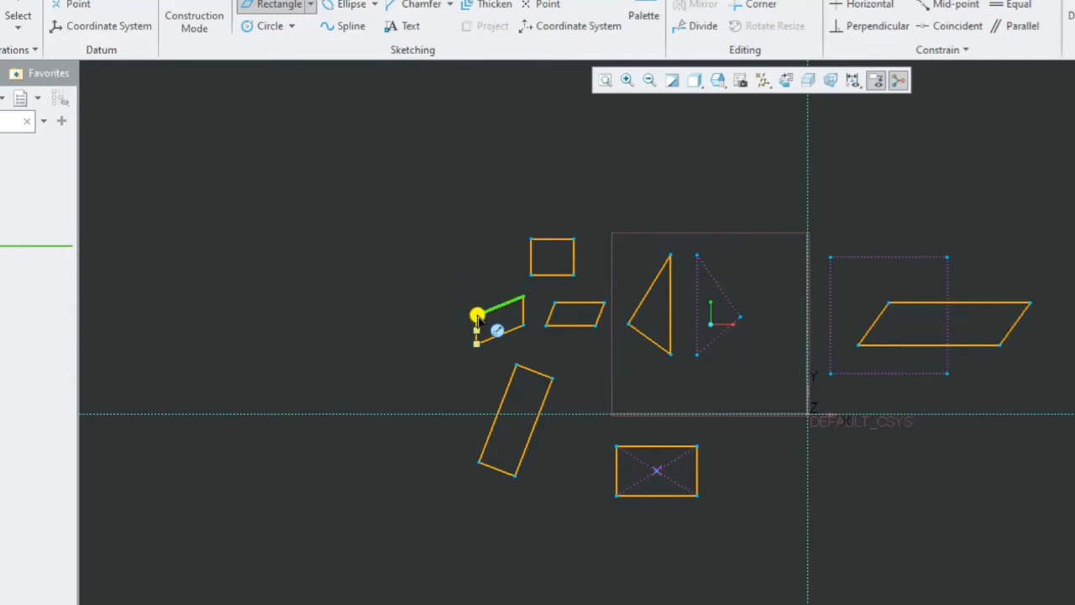
scroll(476, 318, "up", 2)
scroll(476, 318, "down", 3)
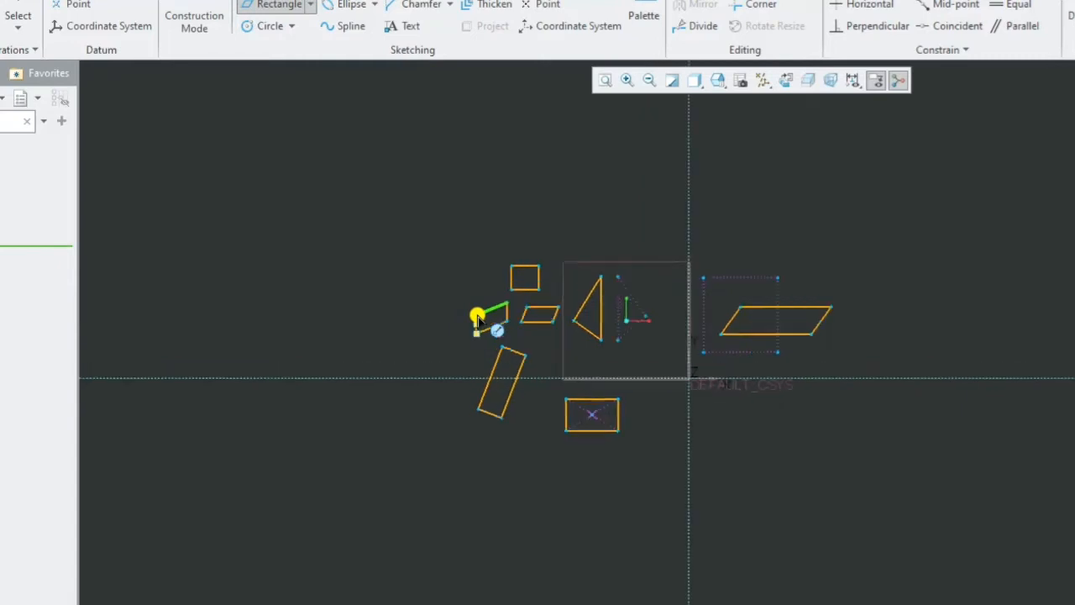
scroll(476, 317, "down", 8)
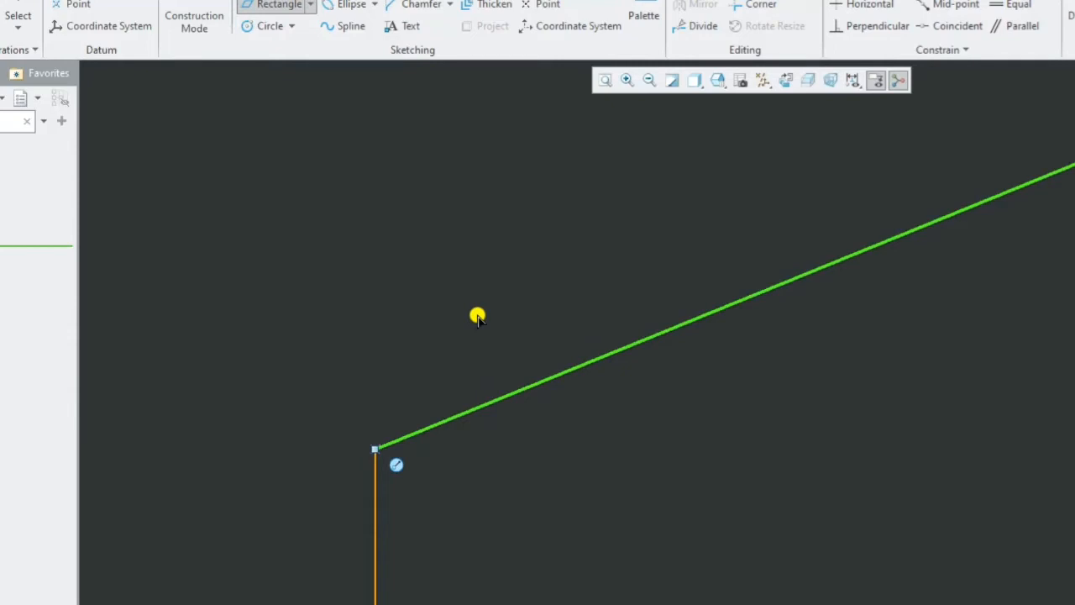
left_click(482, 312)
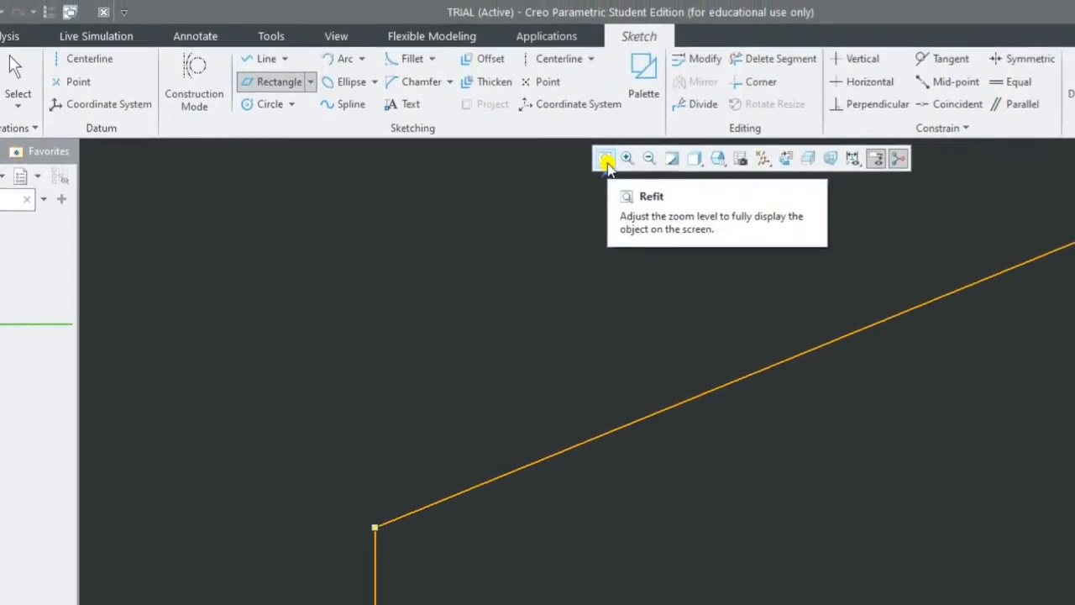
left_click(606, 162)
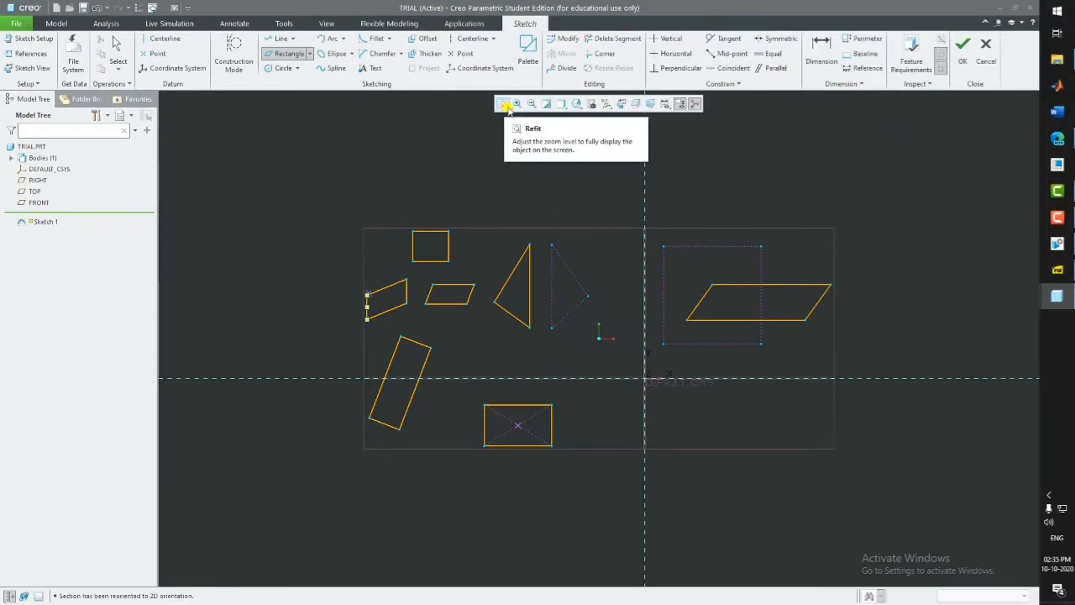
- Magnify the center rectangle, the origin triad and the small square in turn with zoom boxes, refitting the whole sketch after each
left_click(516, 103)
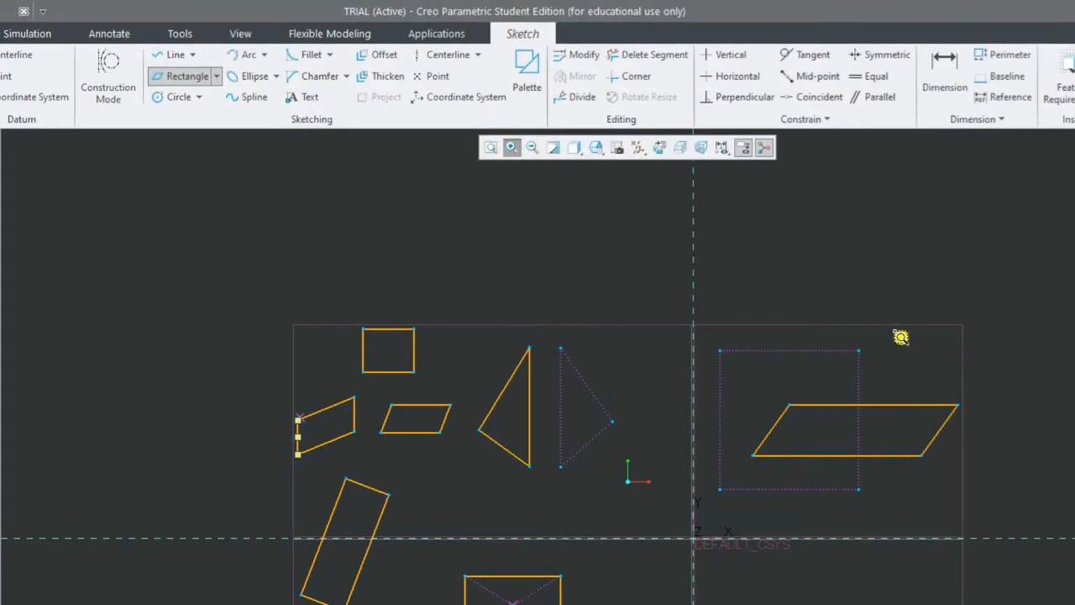
mouse_move(453, 560)
left_mouse_down()
mouse_move(514, 603)
mouse_move(603, 604)
left_mouse_up()
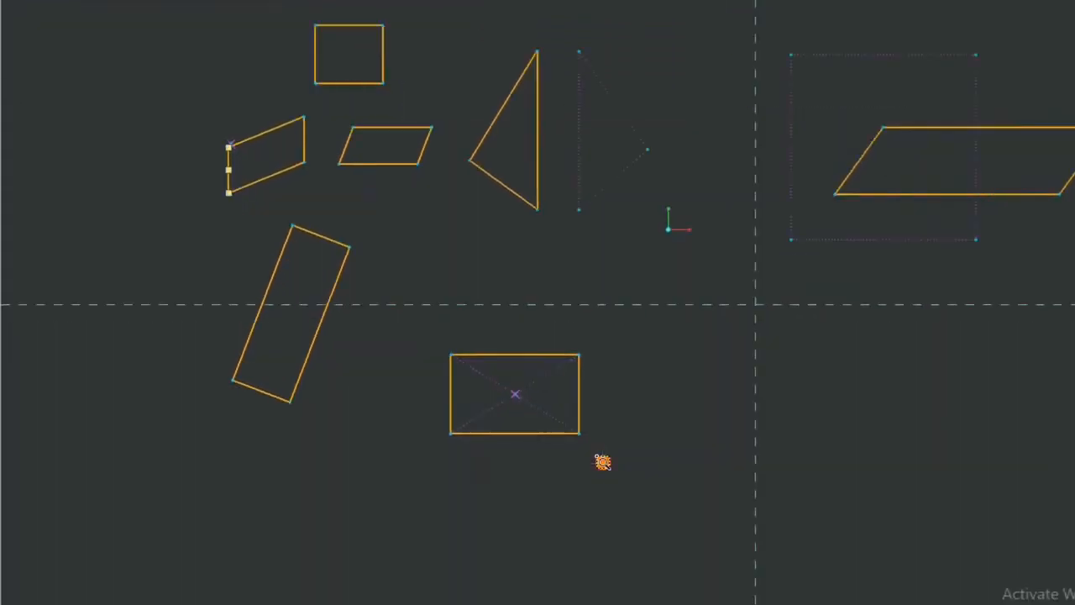
left_click_drag(603, 462, 603, 462)
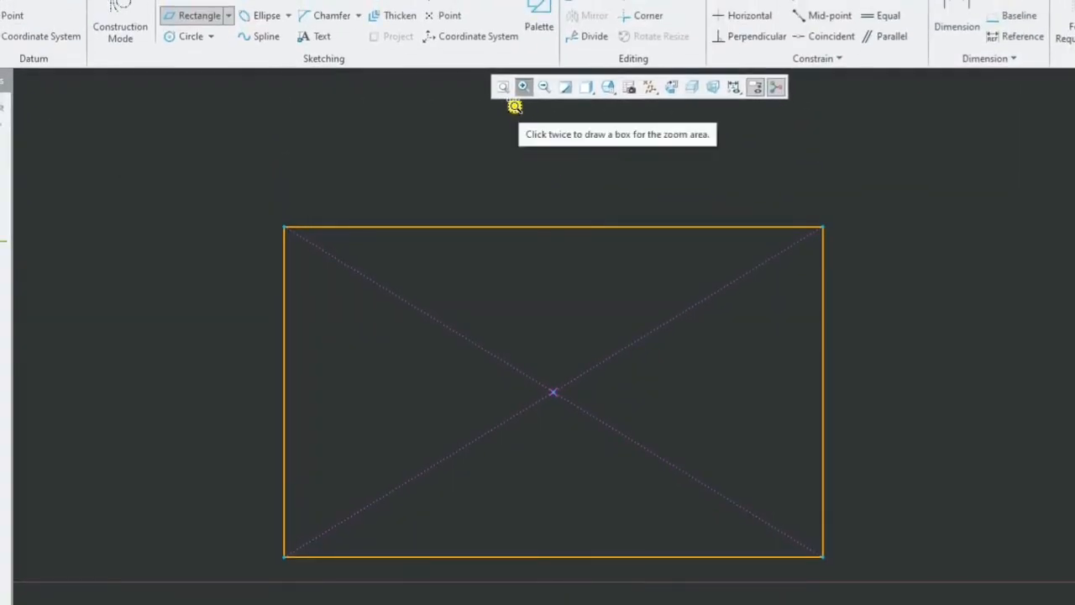
left_click(509, 89)
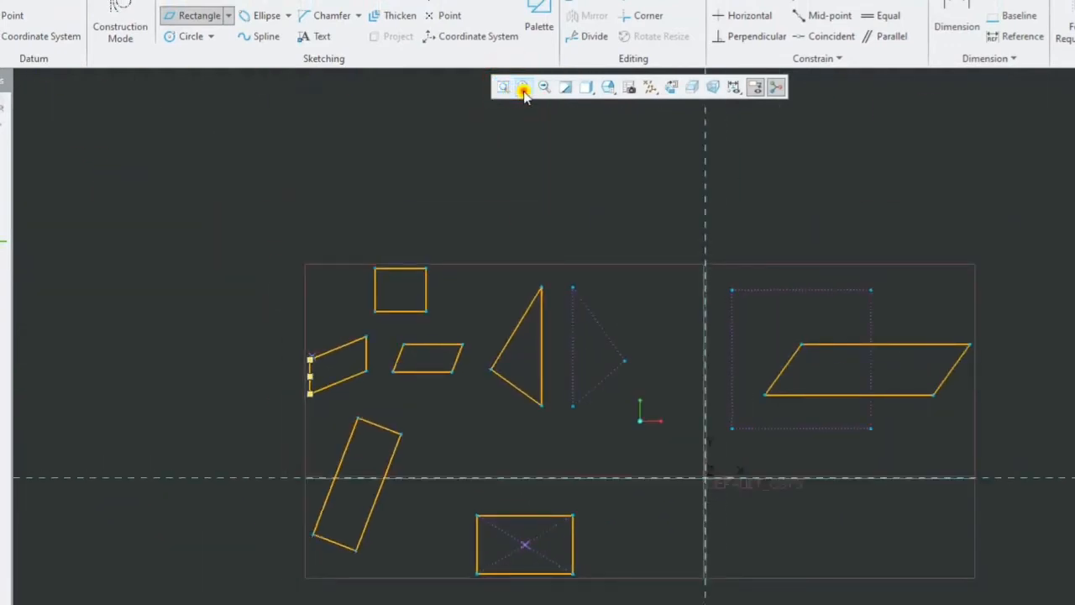
left_click(522, 88)
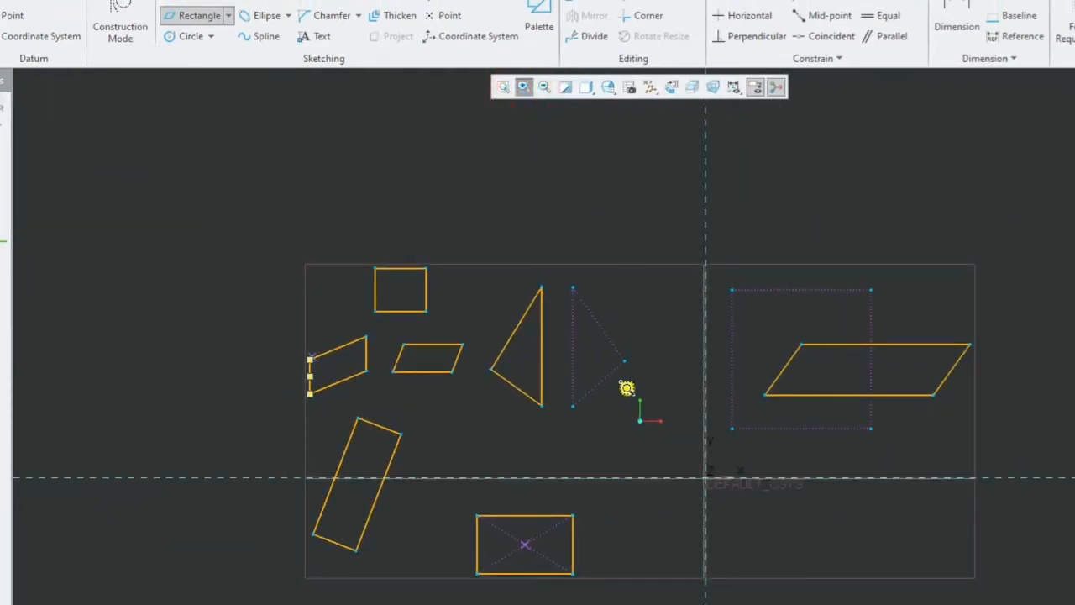
left_click_drag(627, 391, 674, 450)
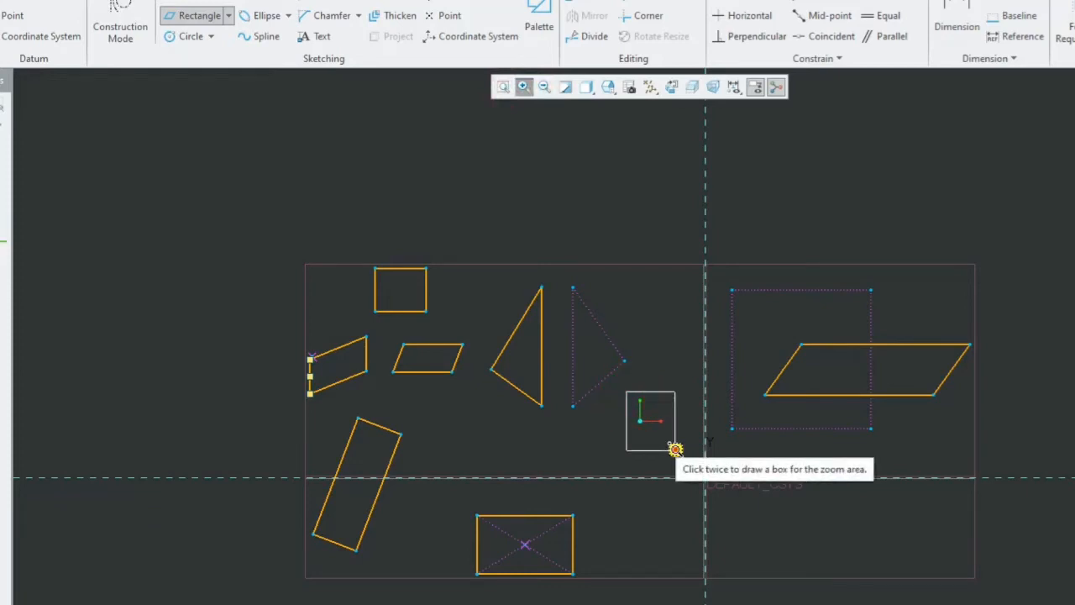
left_click(674, 450)
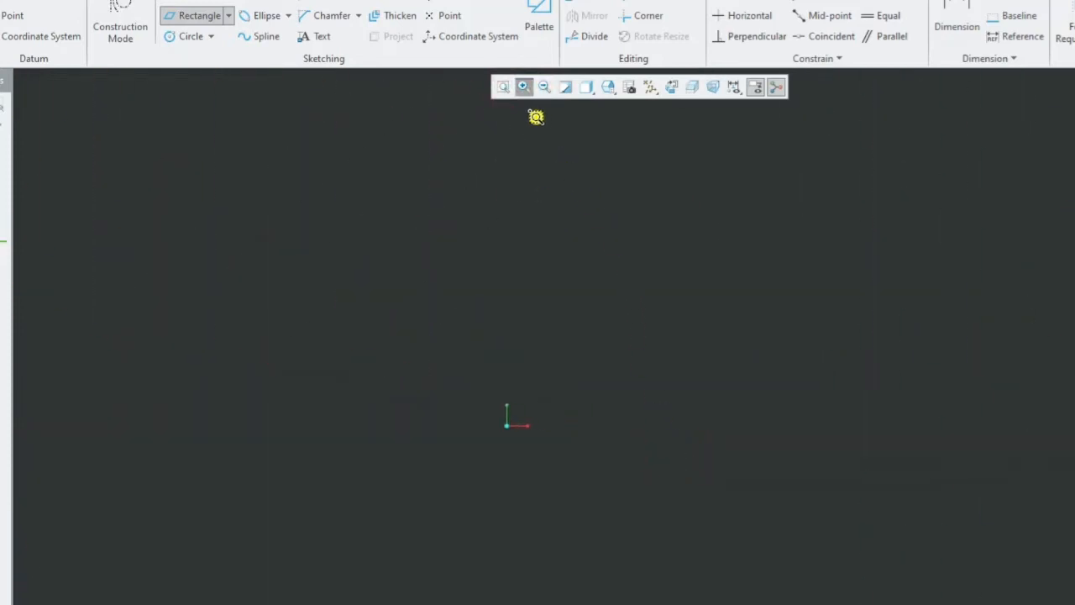
left_click(508, 89)
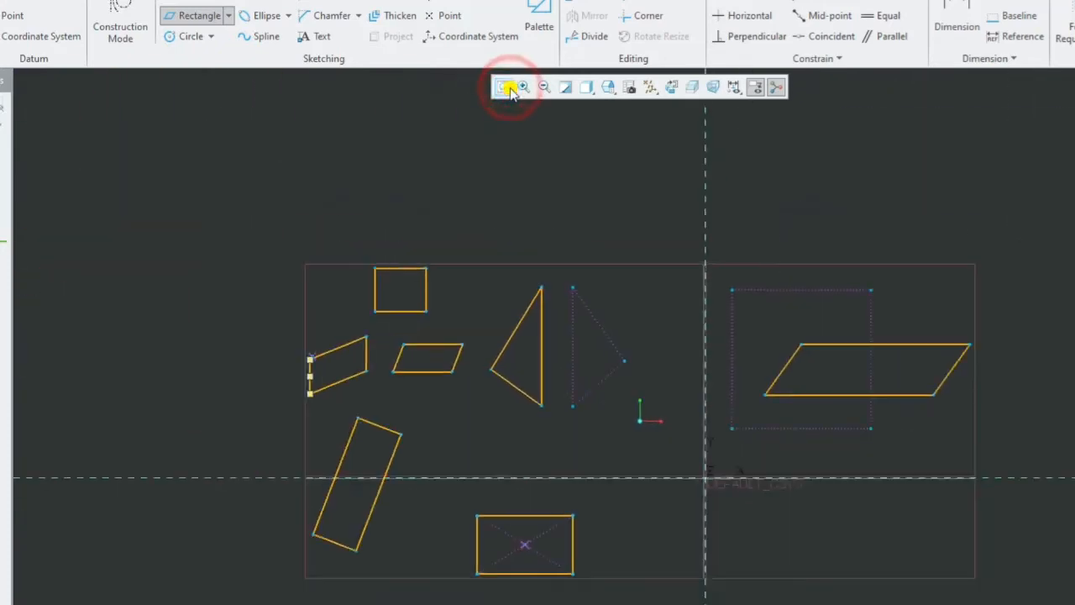
left_click(523, 87)
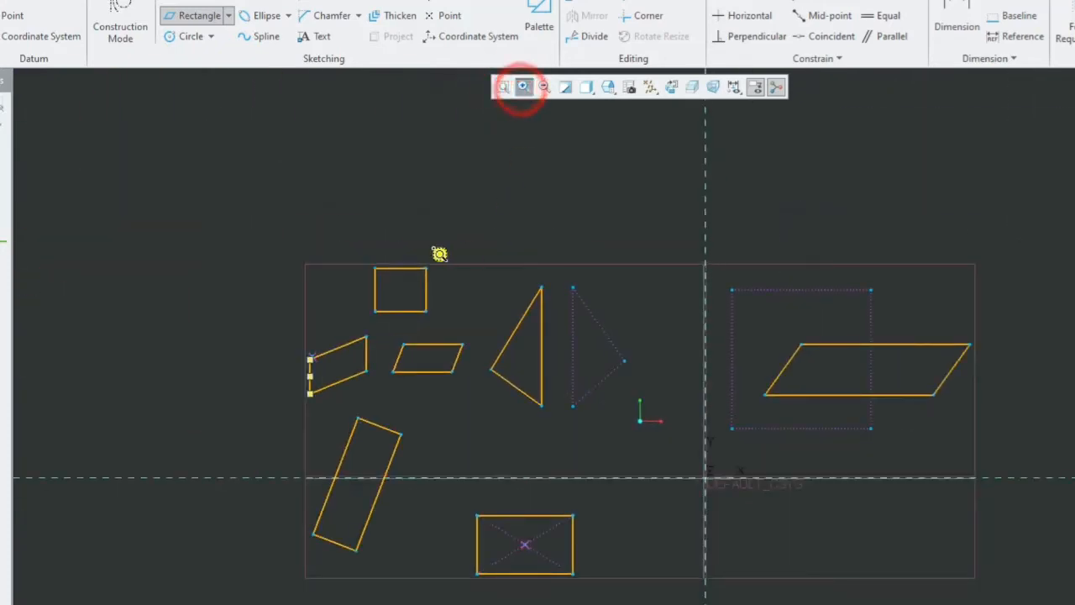
left_click(356, 240)
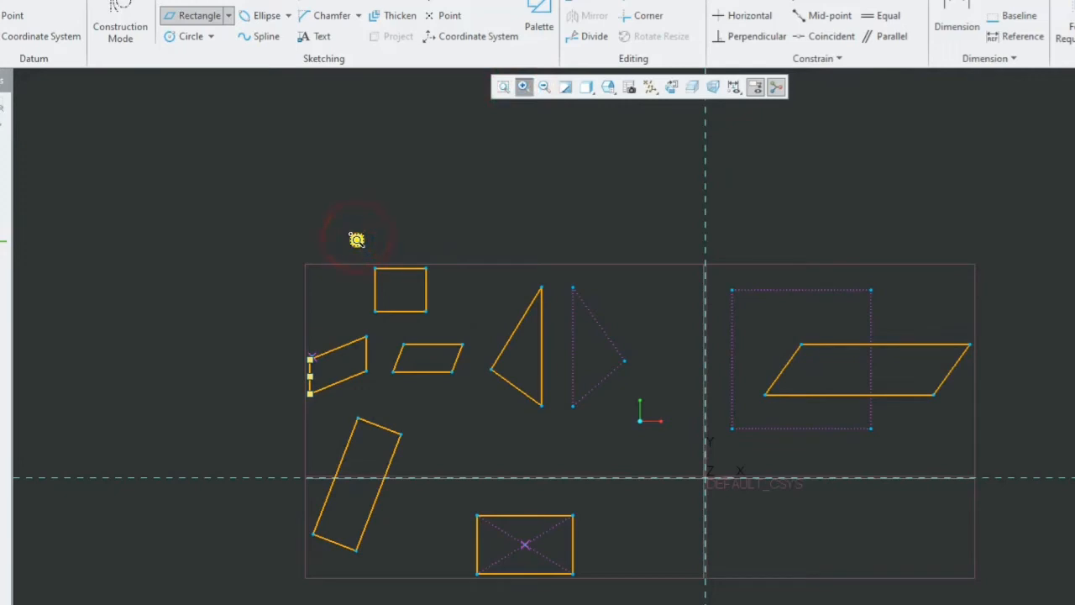
left_click(443, 326)
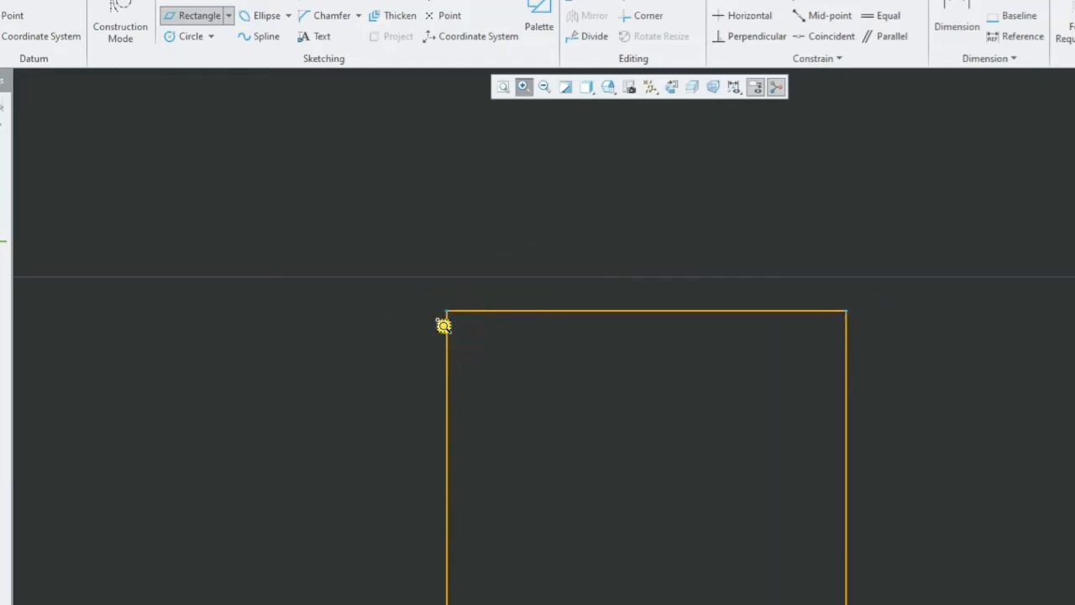
left_click(504, 88)
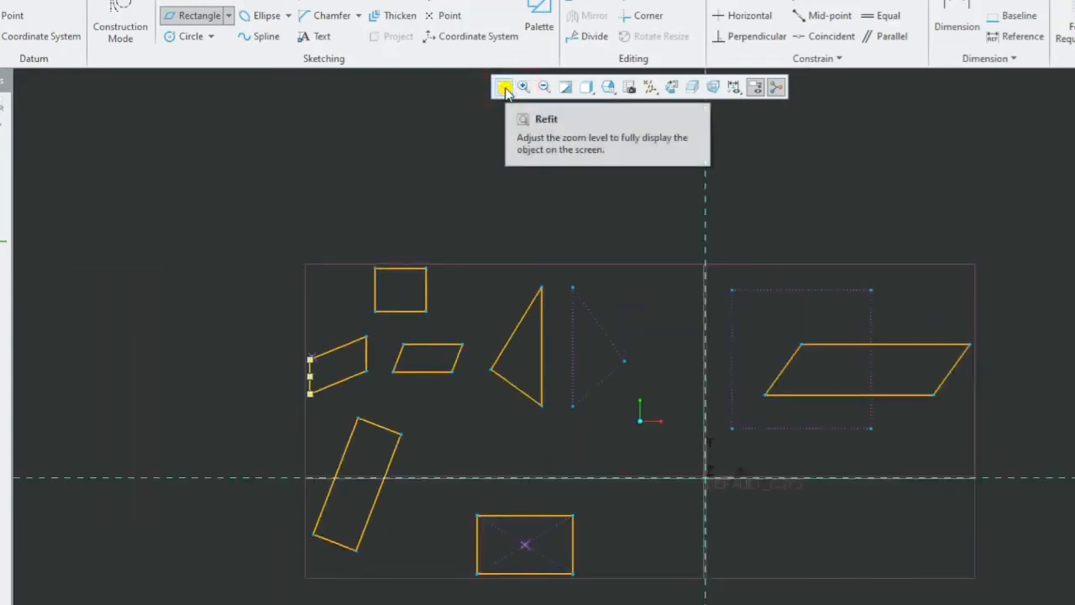
- Sketch a center-and-point circle about 59 mm in diameter near the FRONT plane's lower-right area, centered about 123 mm below the horizontal reference
left_click(522, 87)
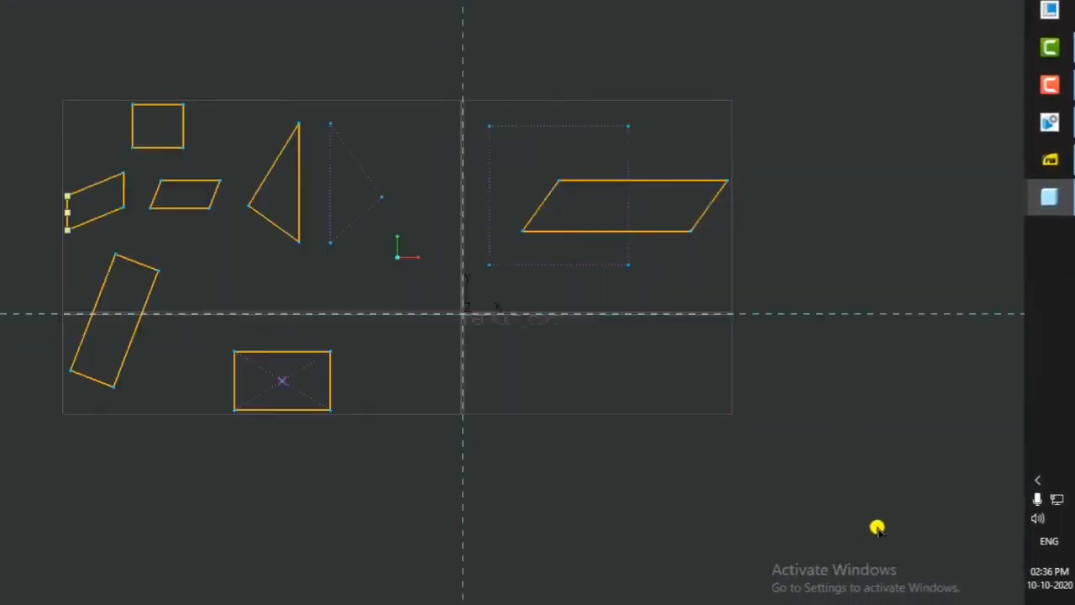
scroll(877, 528, "up", 5)
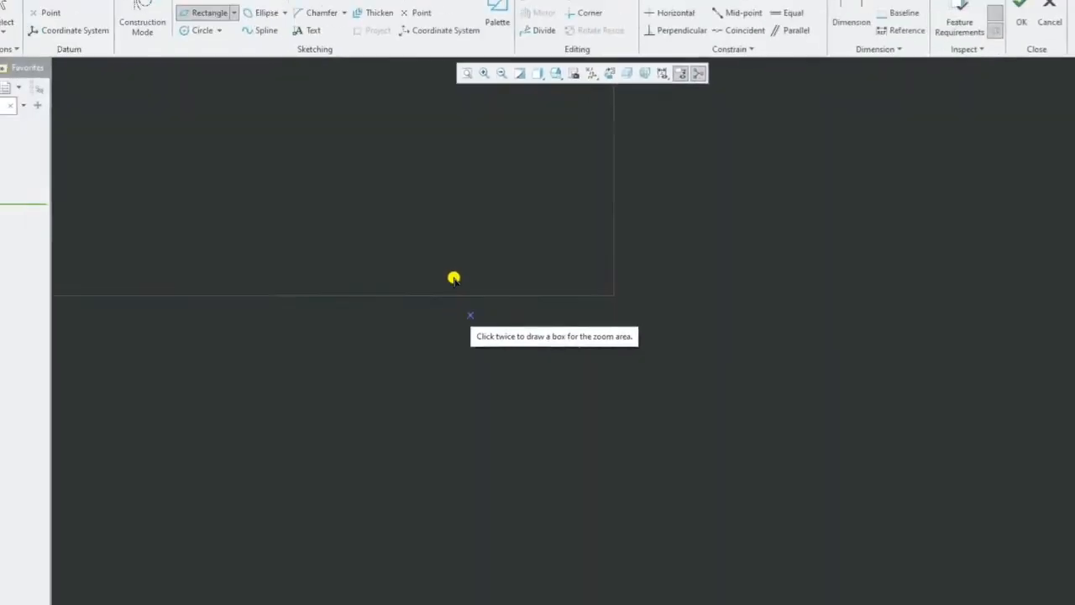
left_click(223, 33)
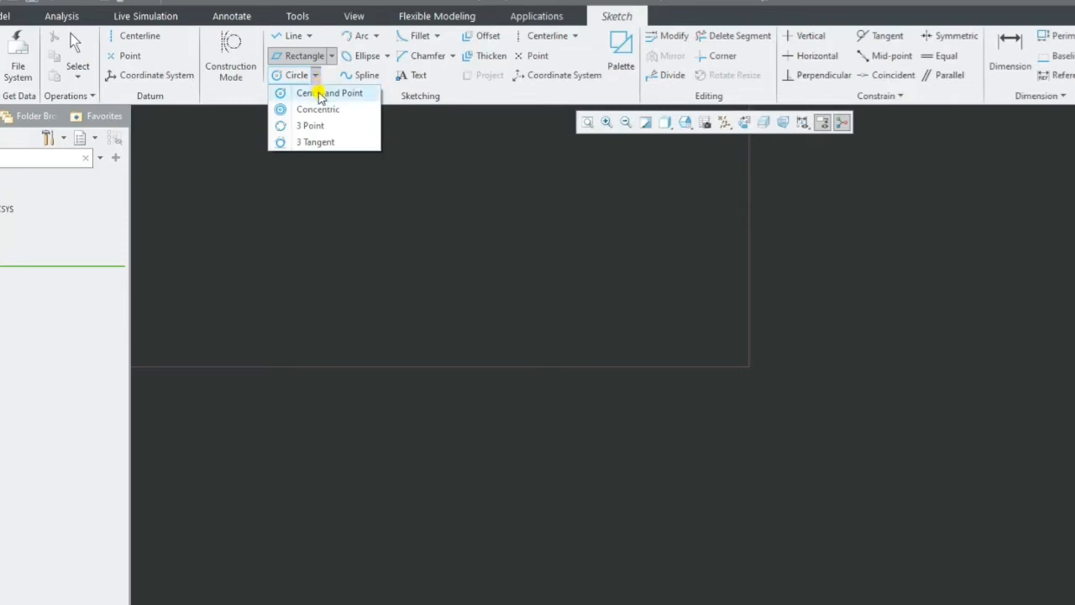
left_click(320, 94)
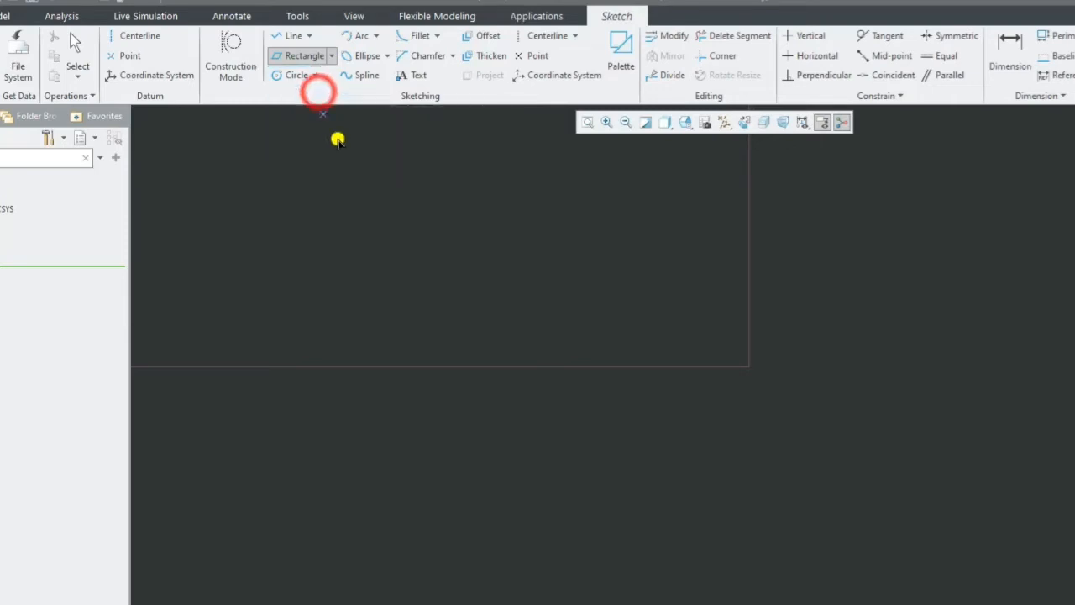
left_click(471, 397)
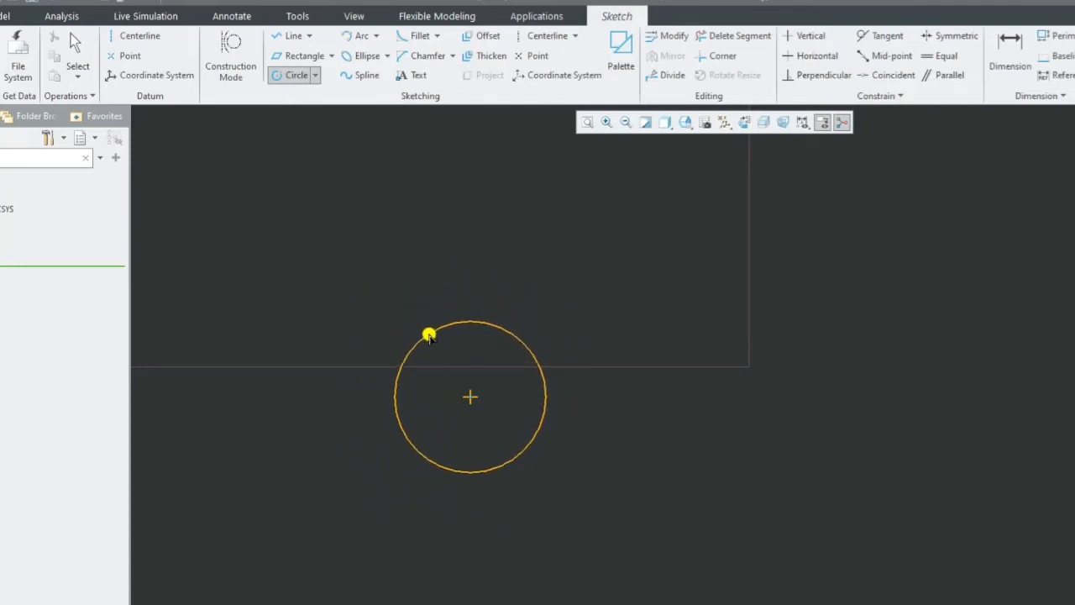
left_click(428, 335)
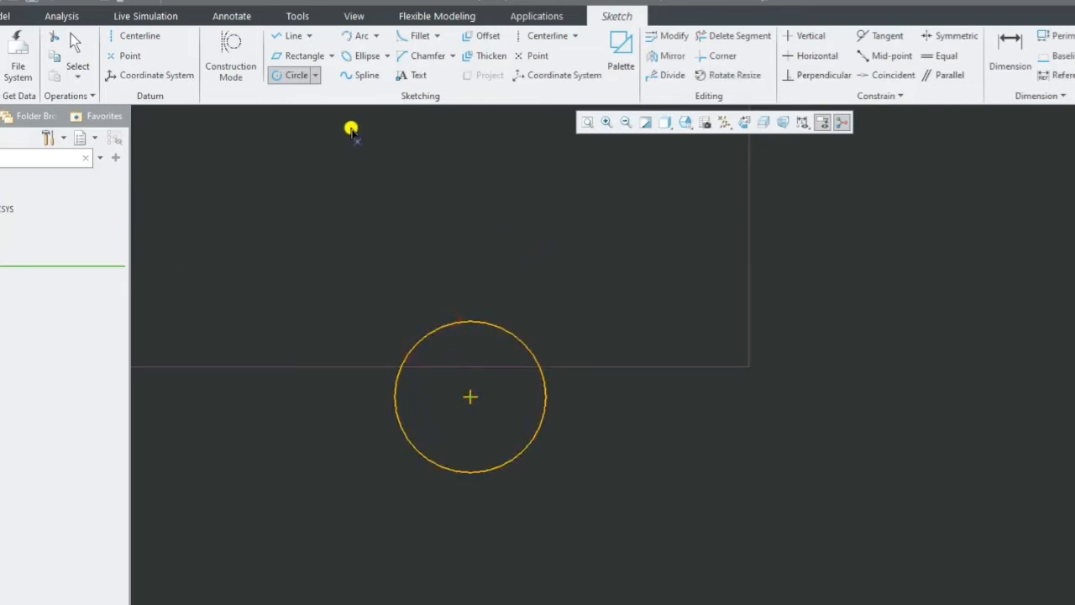
left_click(318, 77)
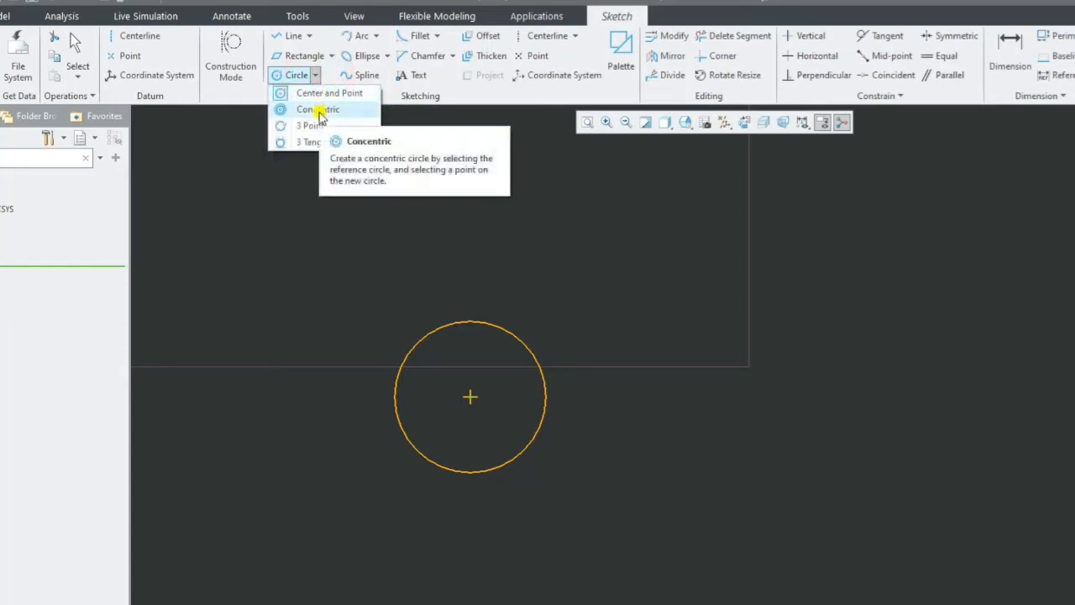
left_click(318, 111)
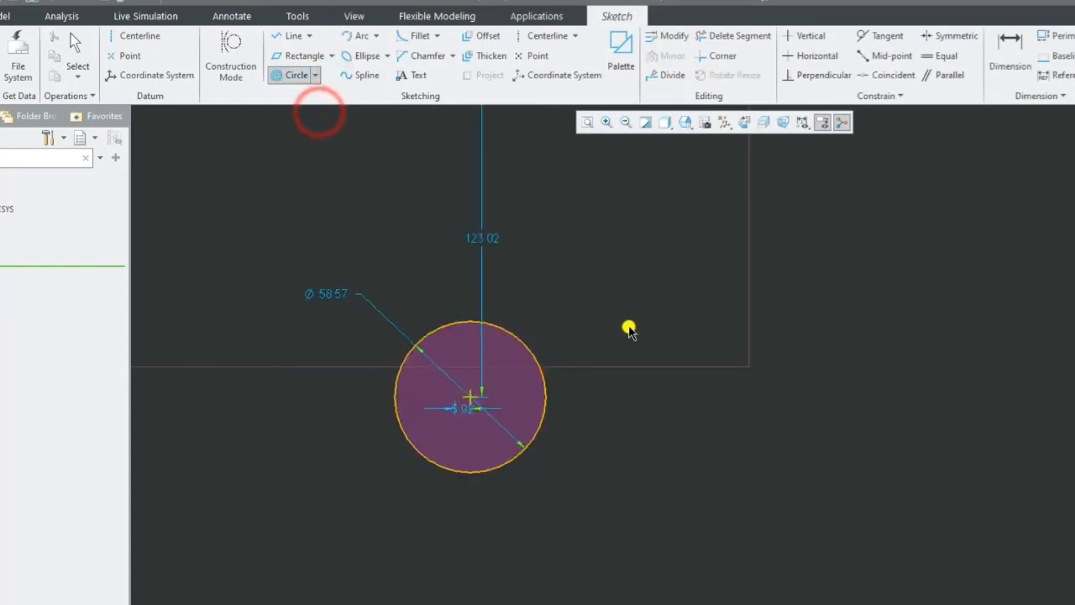
middle_click(766, 384)
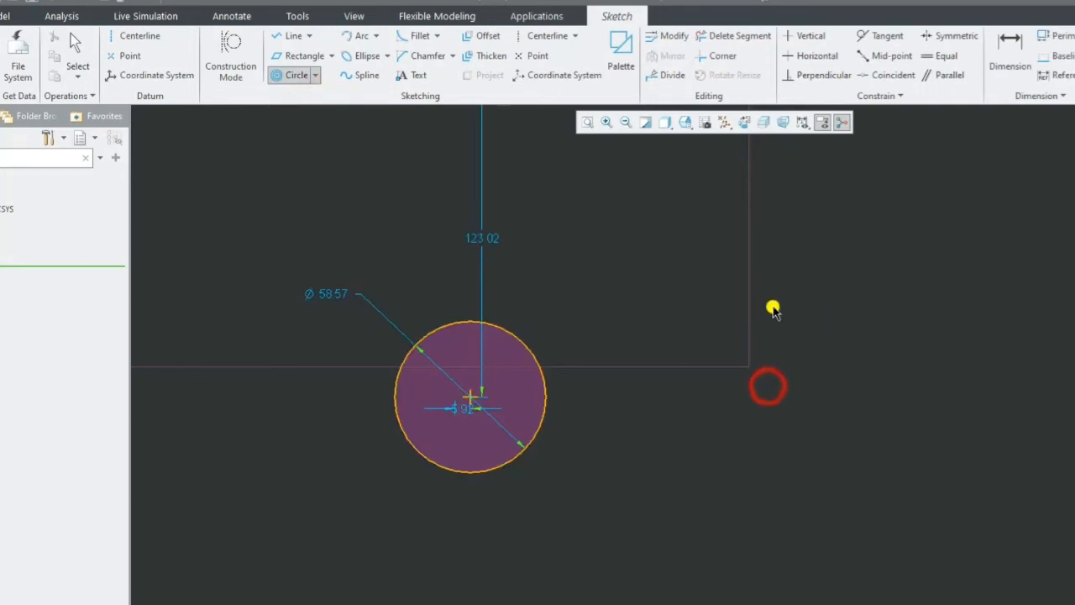
left_click(295, 74)
left_click(739, 372)
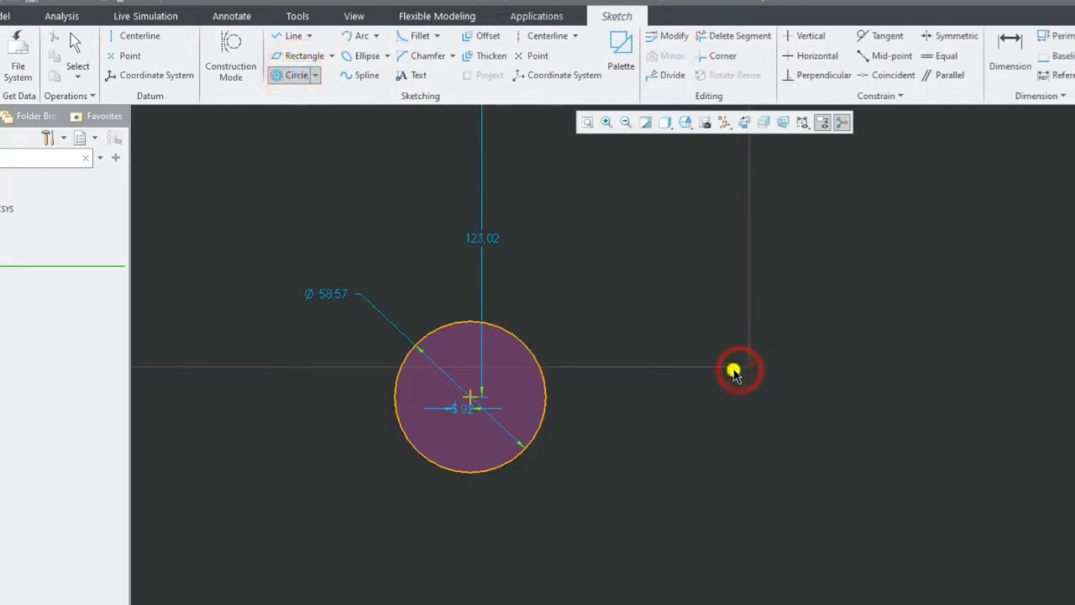
middle_click(733, 373)
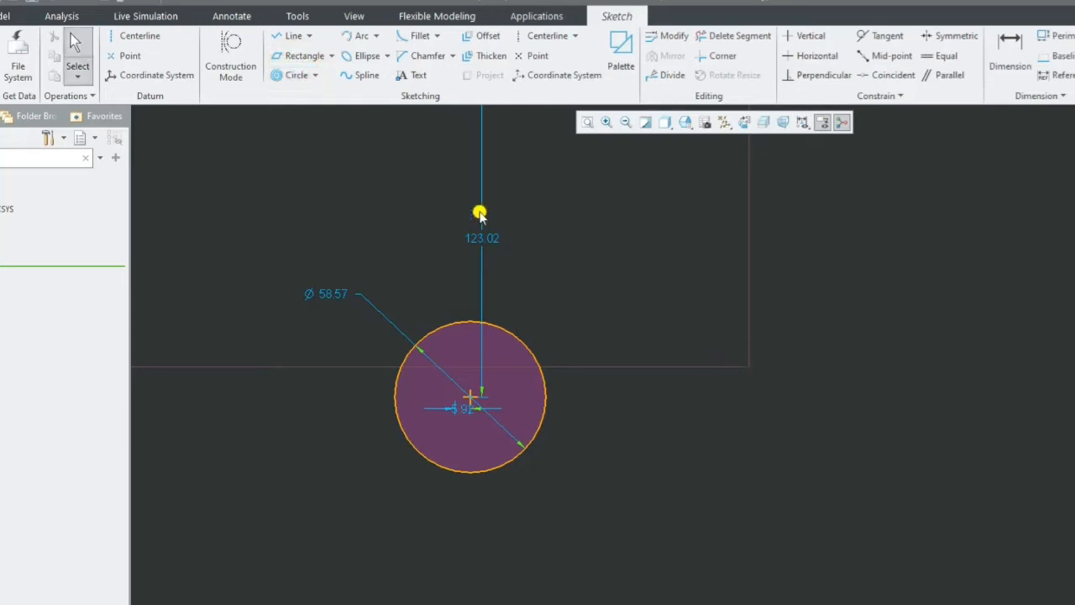
- Sketch two circles concentric with the existing circle, one larger around it and one small inside it
left_click(300, 77)
scroll(496, 351, "up", 4)
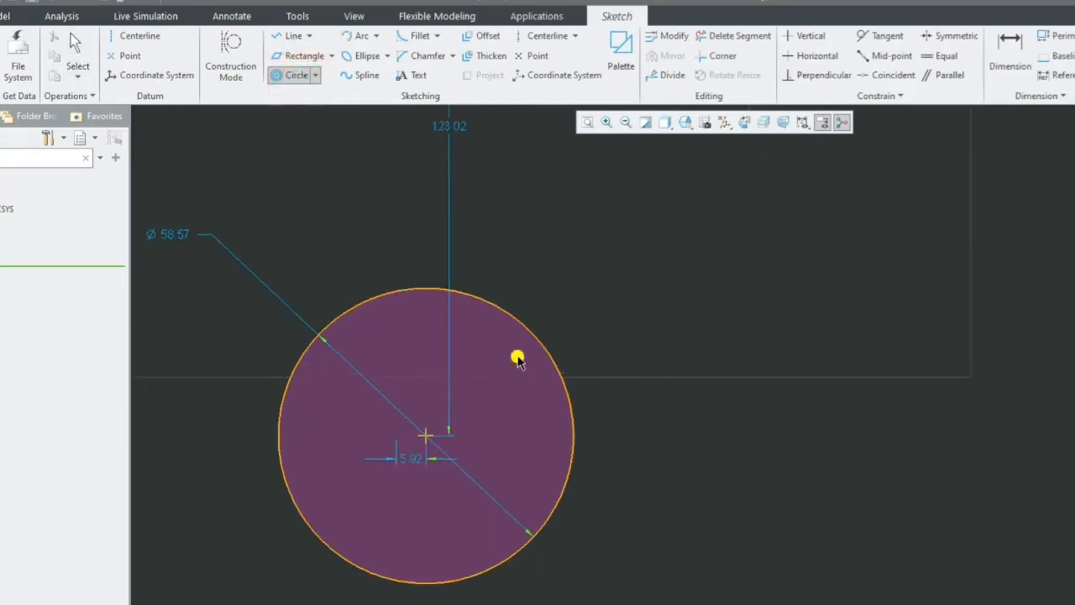
scroll(517, 357, "down", 3)
scroll(516, 357, "down", 5)
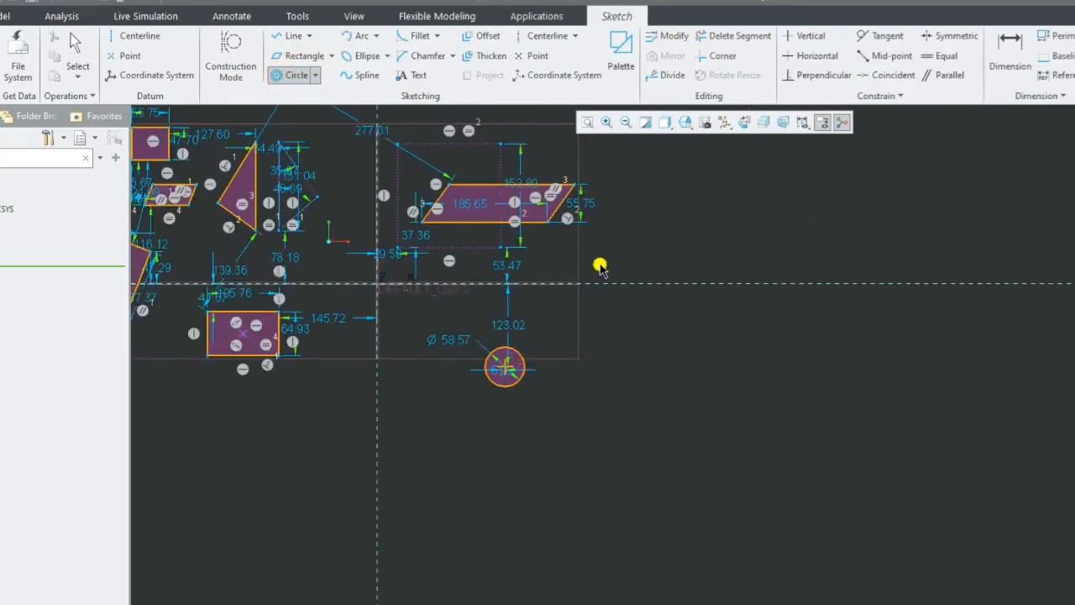
left_click(588, 122)
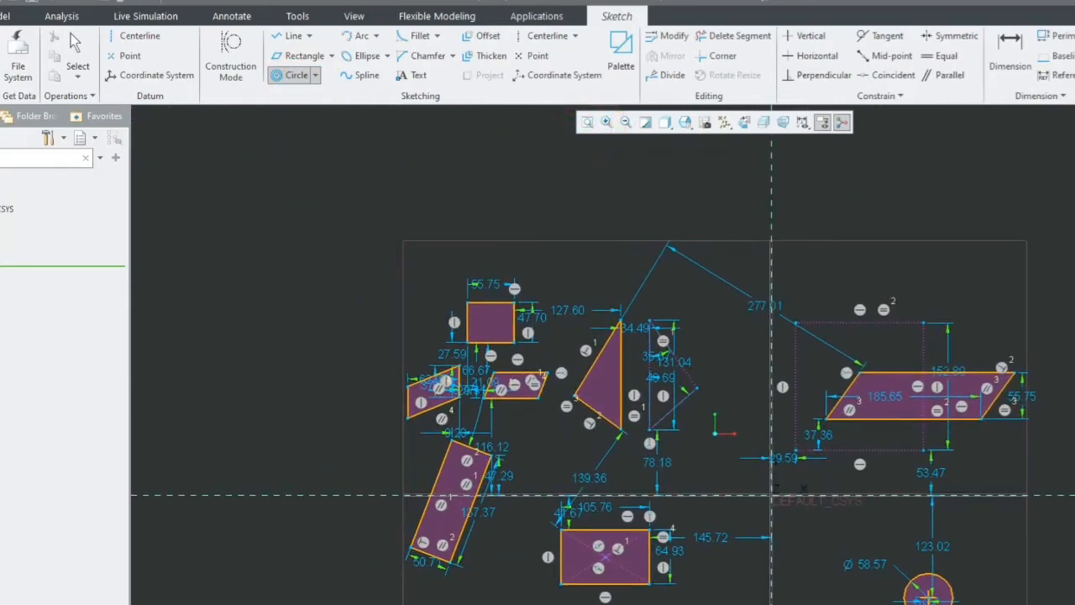
scroll(1003, 588, "up", 2)
scroll(1003, 588, "down", 6)
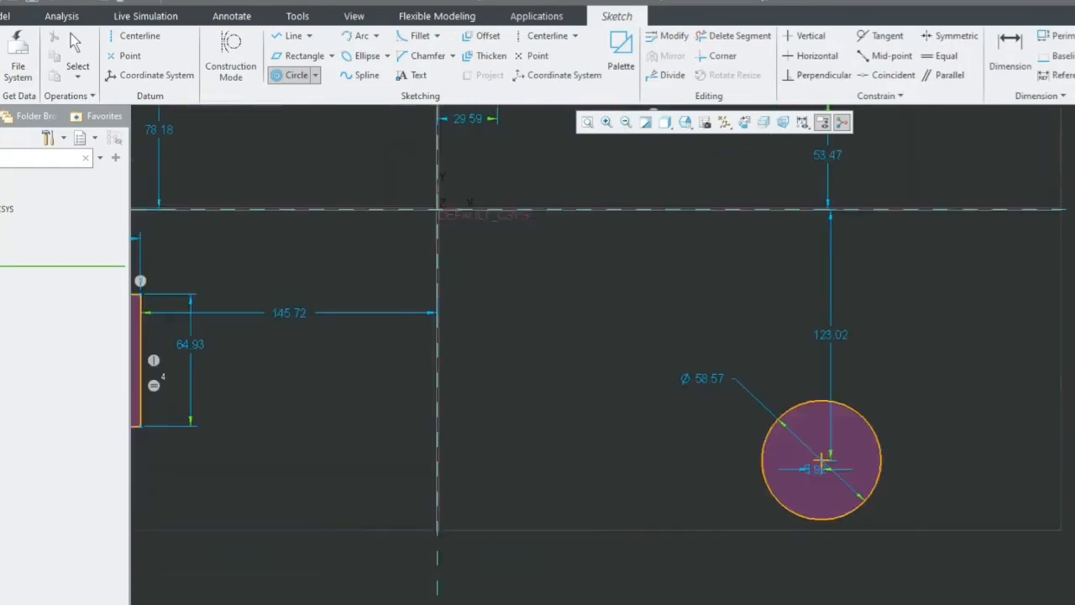
left_click(289, 76)
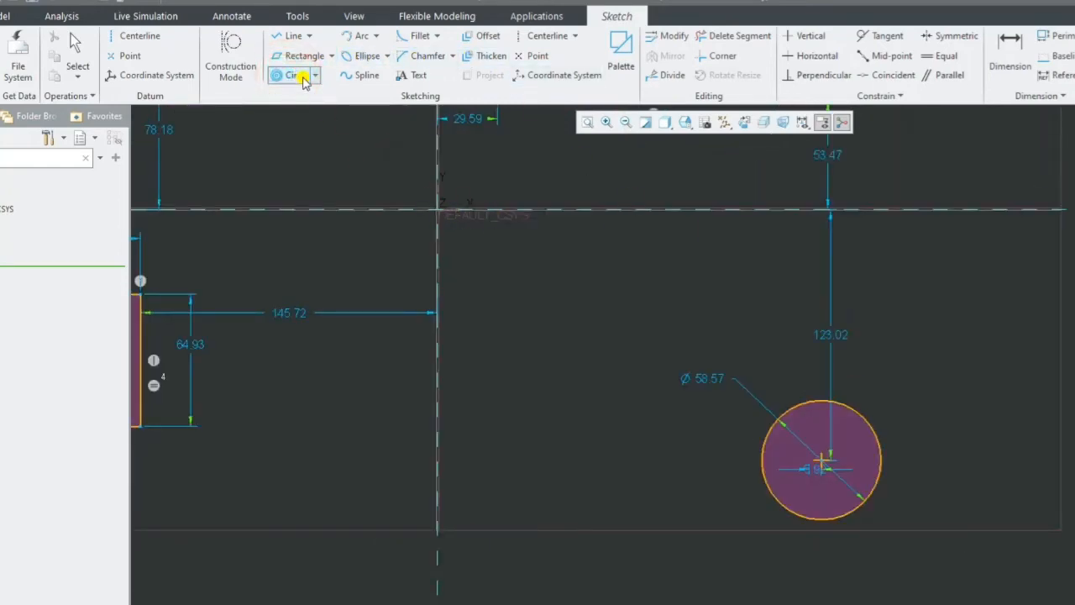
left_click(315, 76)
left_click(305, 108)
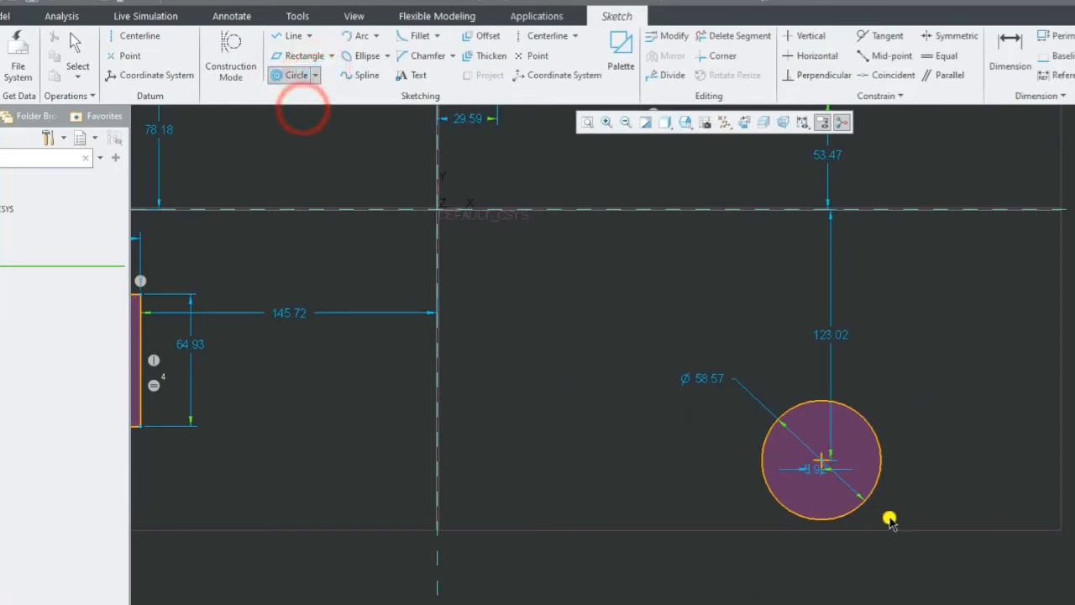
left_click(820, 461)
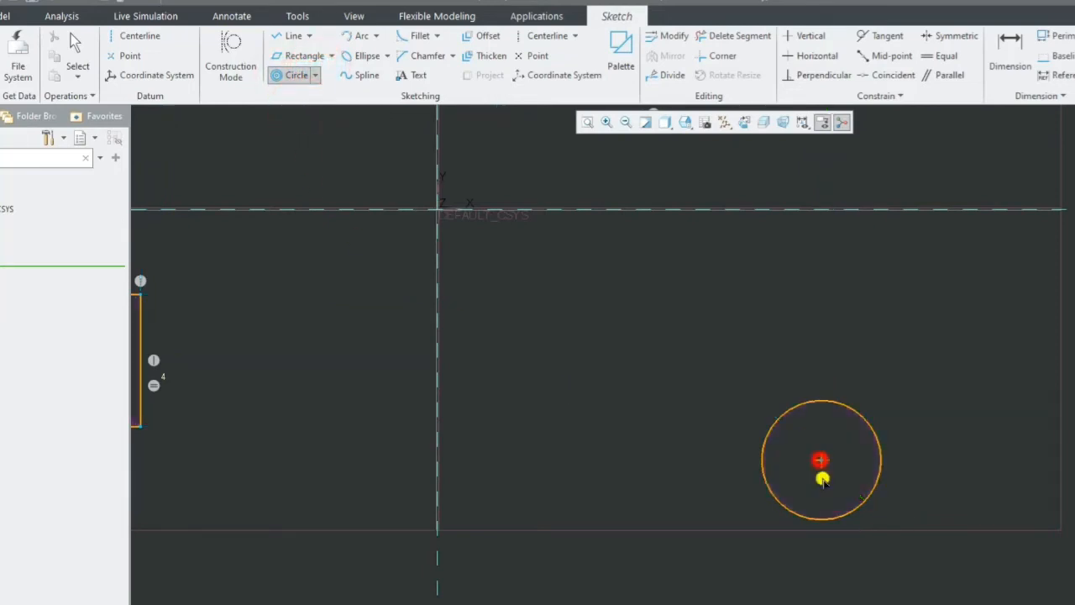
left_click(881, 537)
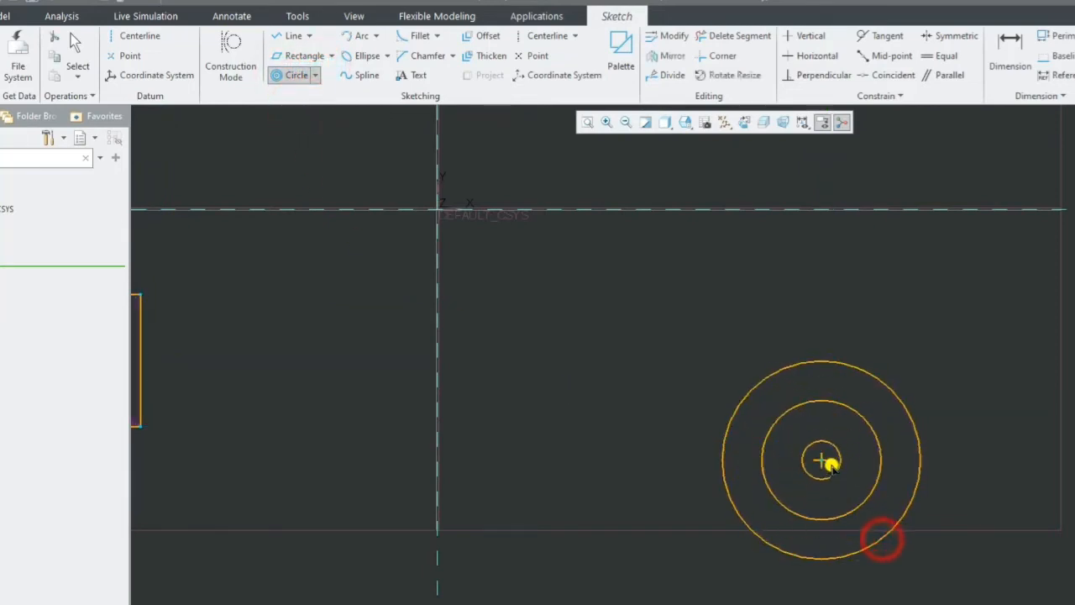
left_click(834, 476)
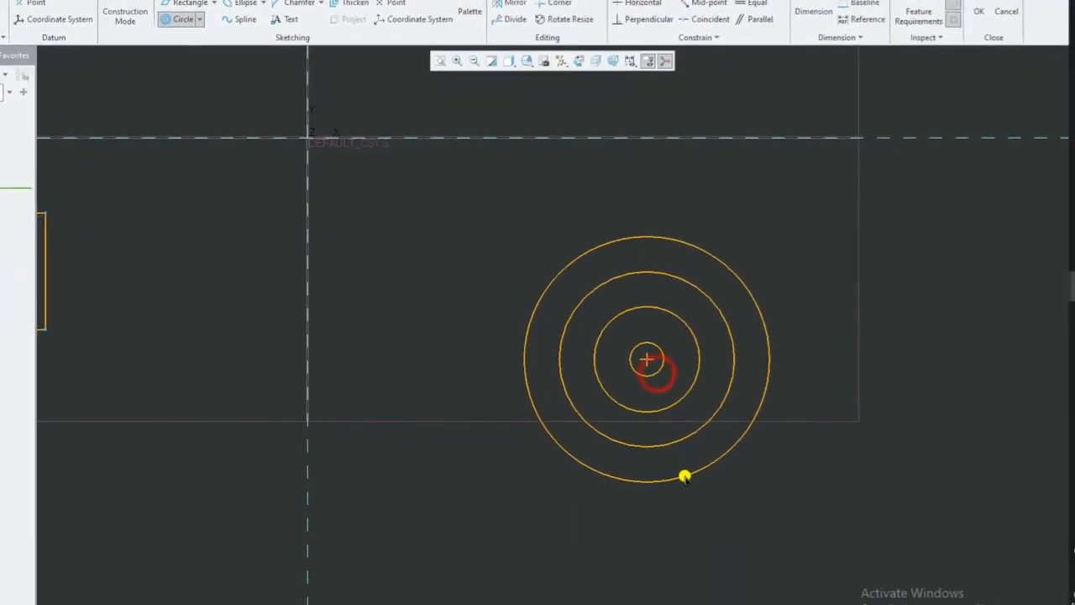
- Sketch ten more circles concentric with the existing circles on the FRONT plane's lower-right area, the outermost about 269 mm in diameter
left_click(684, 475)
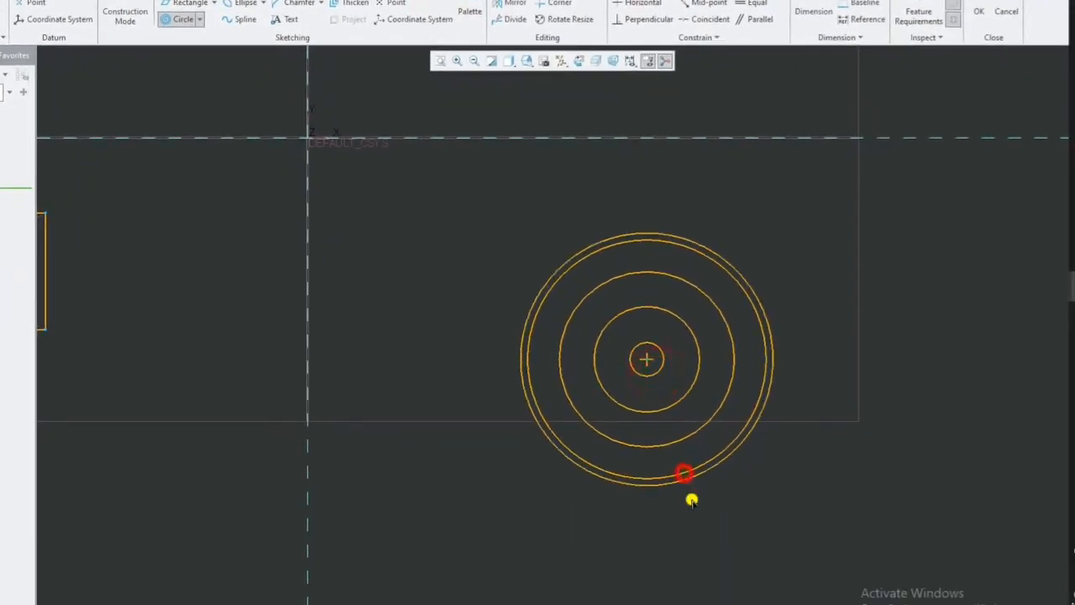
left_click(696, 511)
left_click(710, 543)
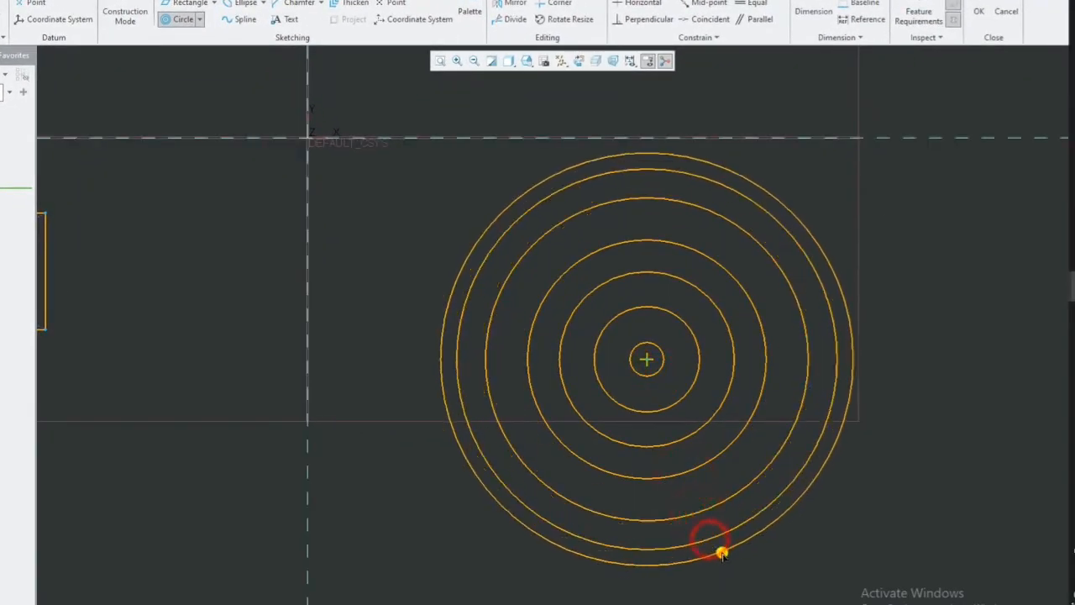
left_click(720, 551)
left_click(712, 529)
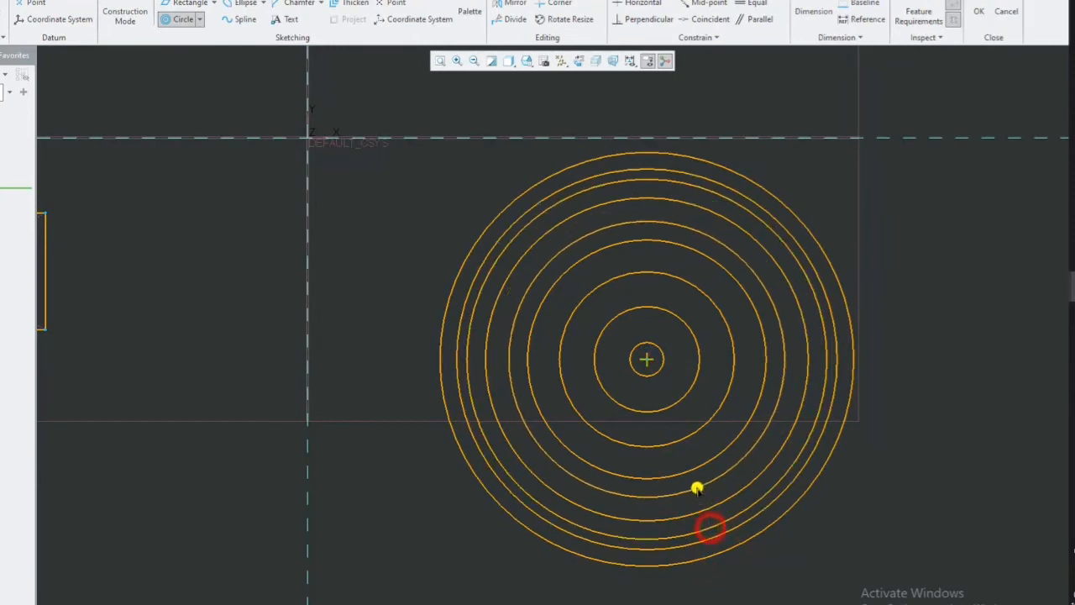
left_click(696, 488)
left_click(686, 453)
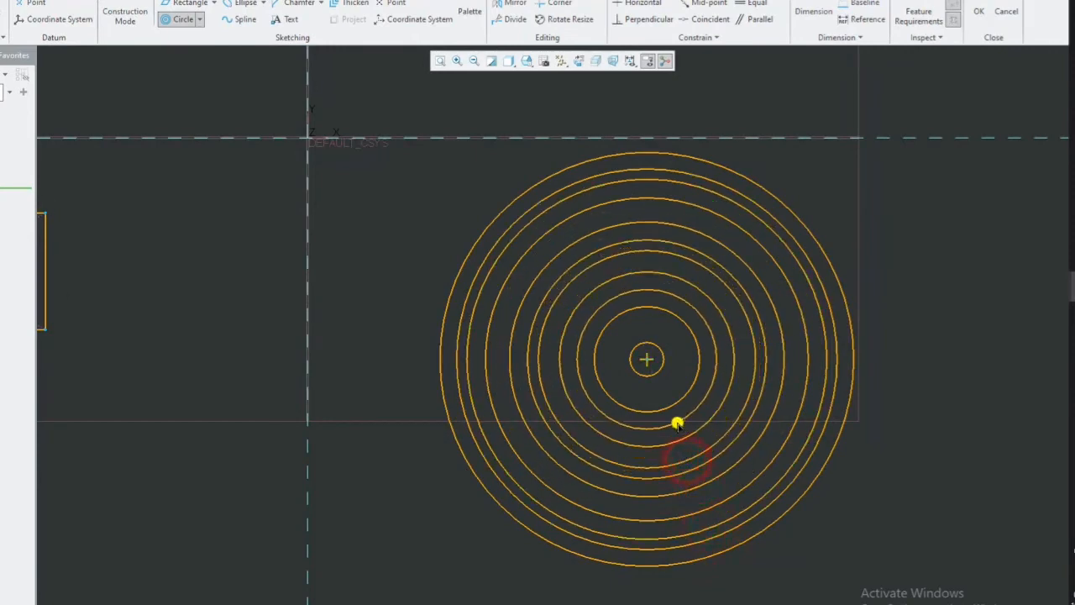
left_click(676, 425)
left_click(857, 369)
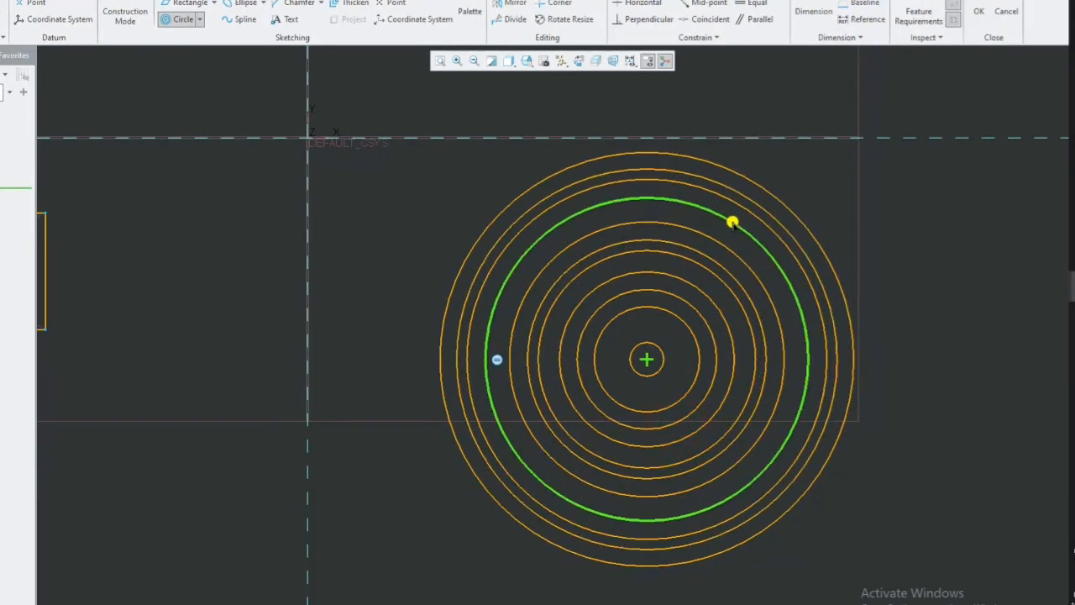
left_click(596, 534)
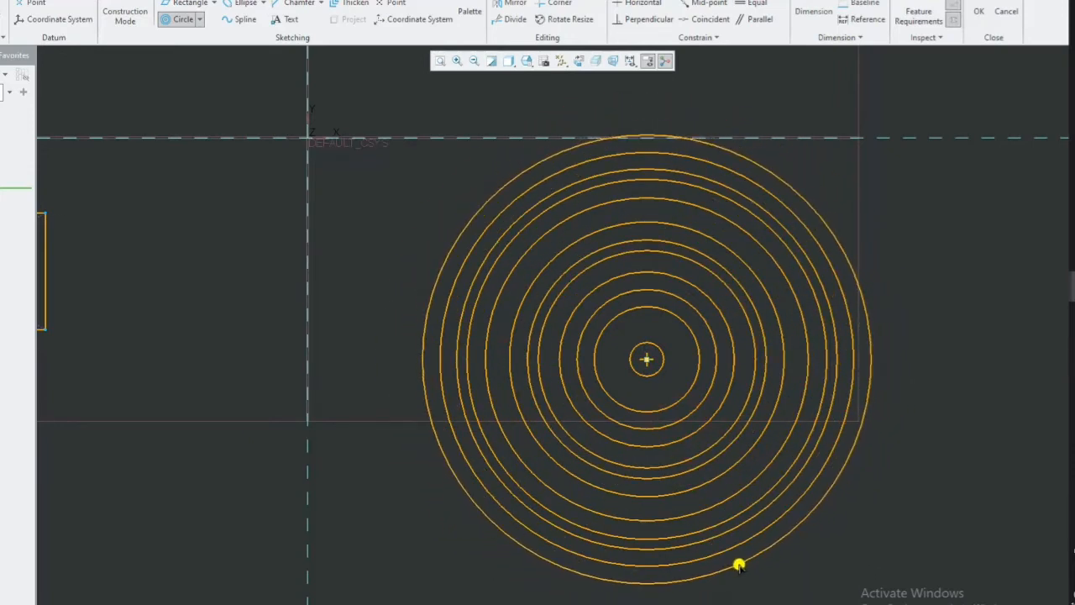
left_click(739, 567)
left_click(748, 580)
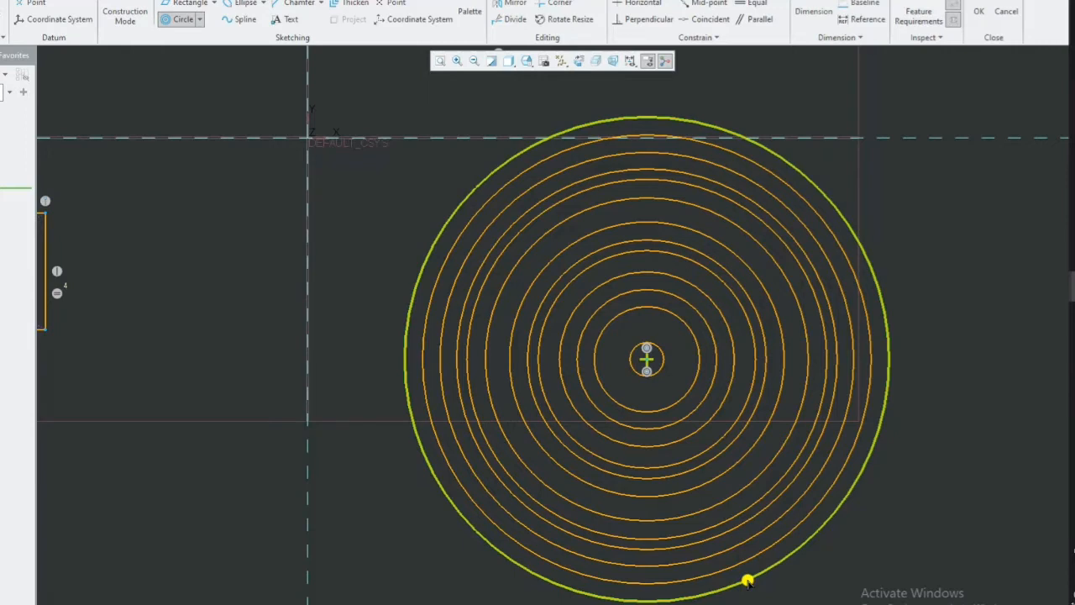
left_click(748, 579)
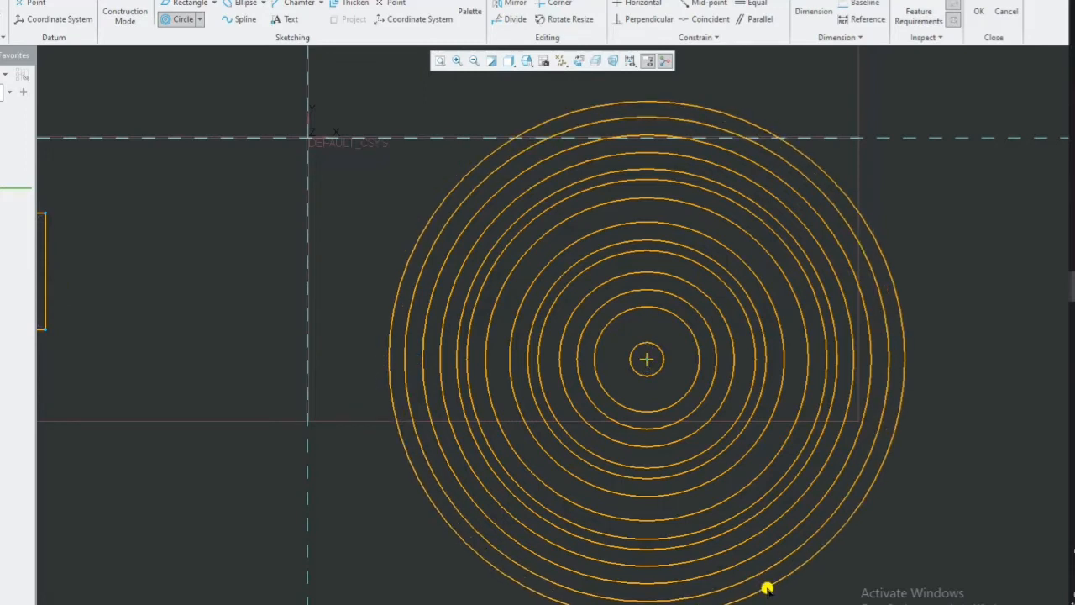
middle_click(767, 588)
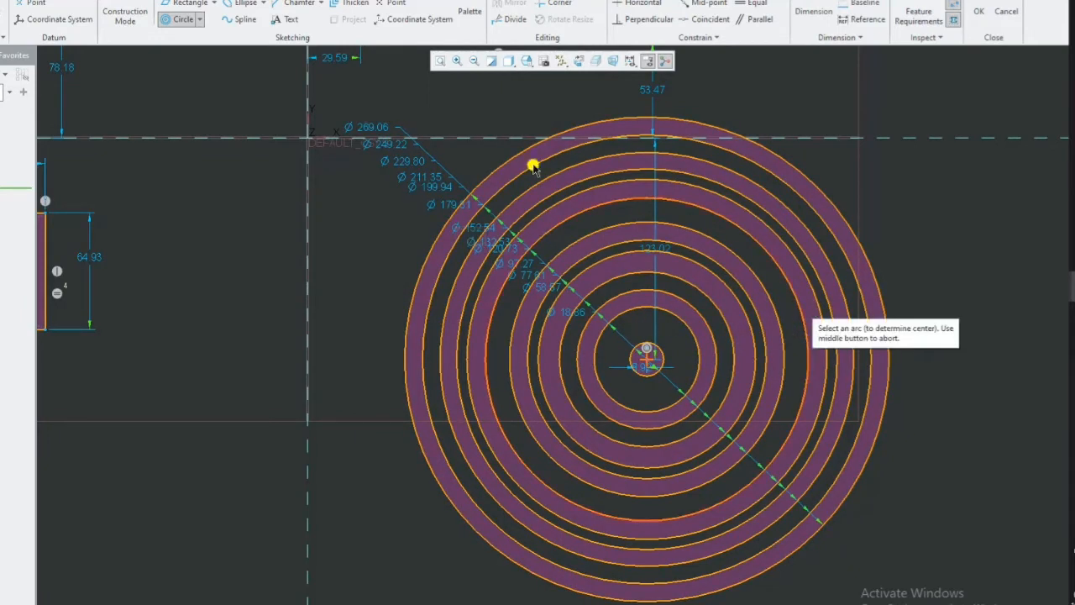
- Try to start a concentric circle in empty sketch space and at the sketch origin, without picking an existing arc
left_click(189, 21)
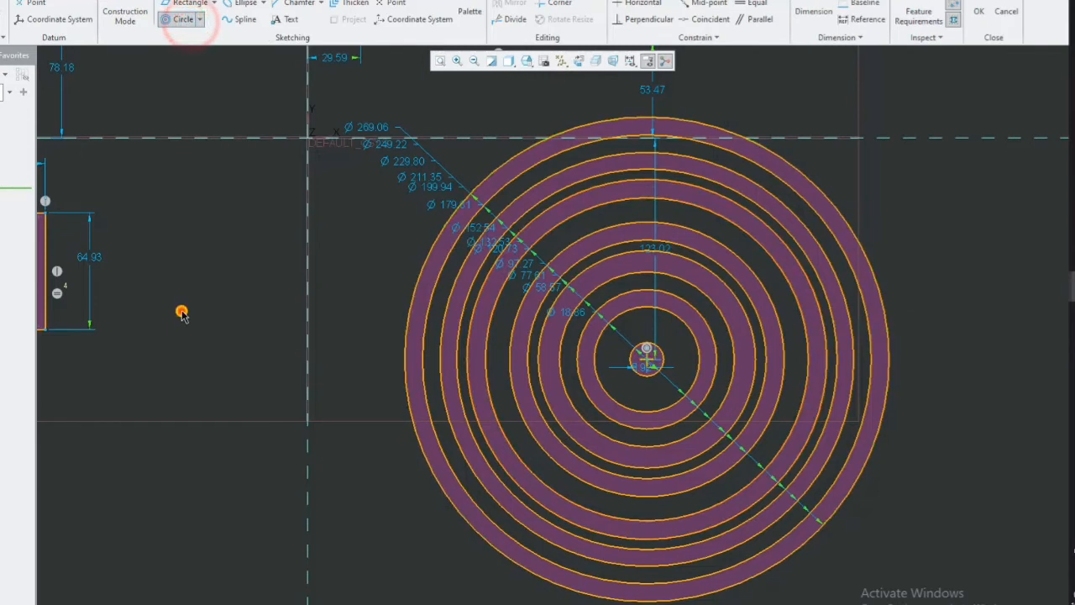
left_click(180, 309)
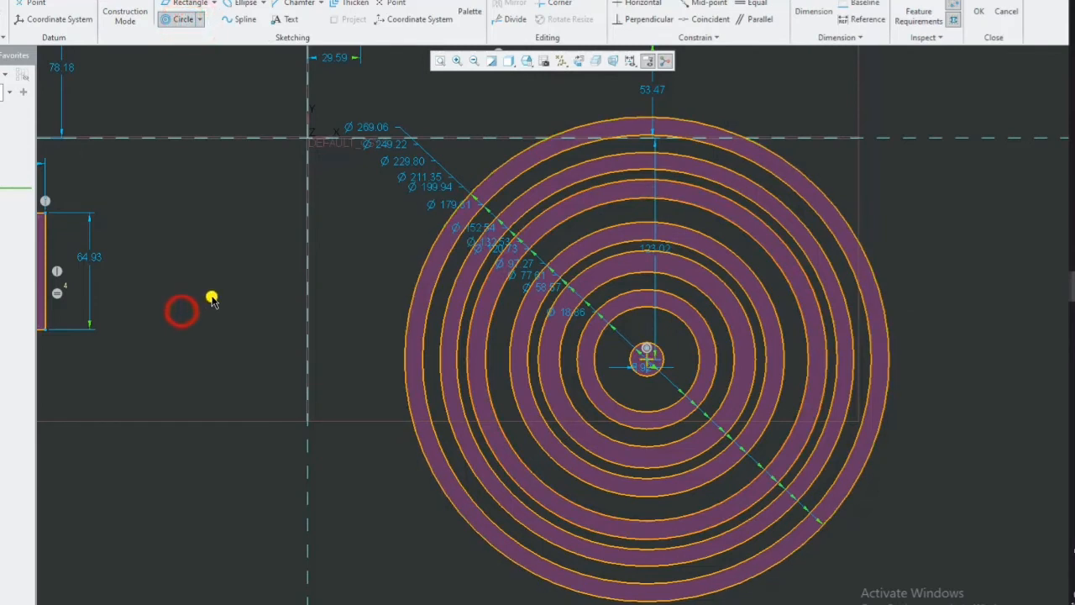
left_click(200, 20)
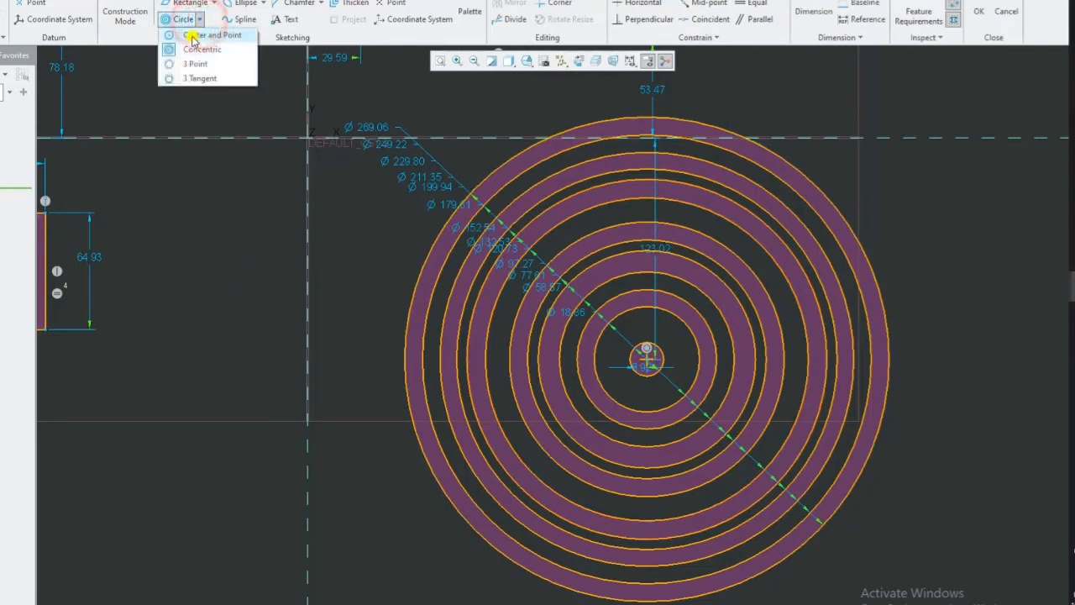
left_click(185, 37)
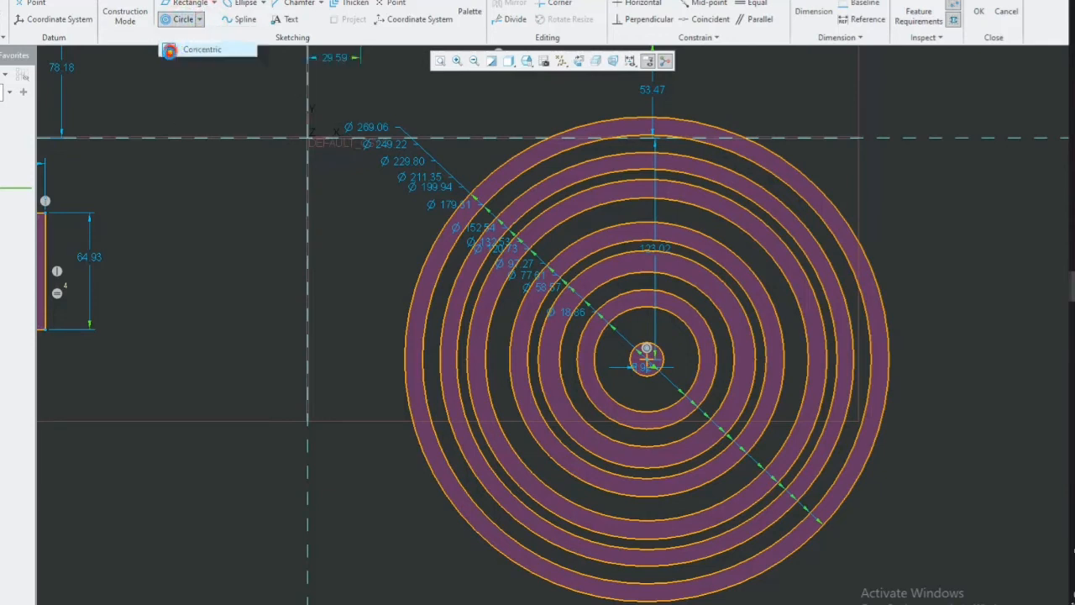
left_click(307, 136)
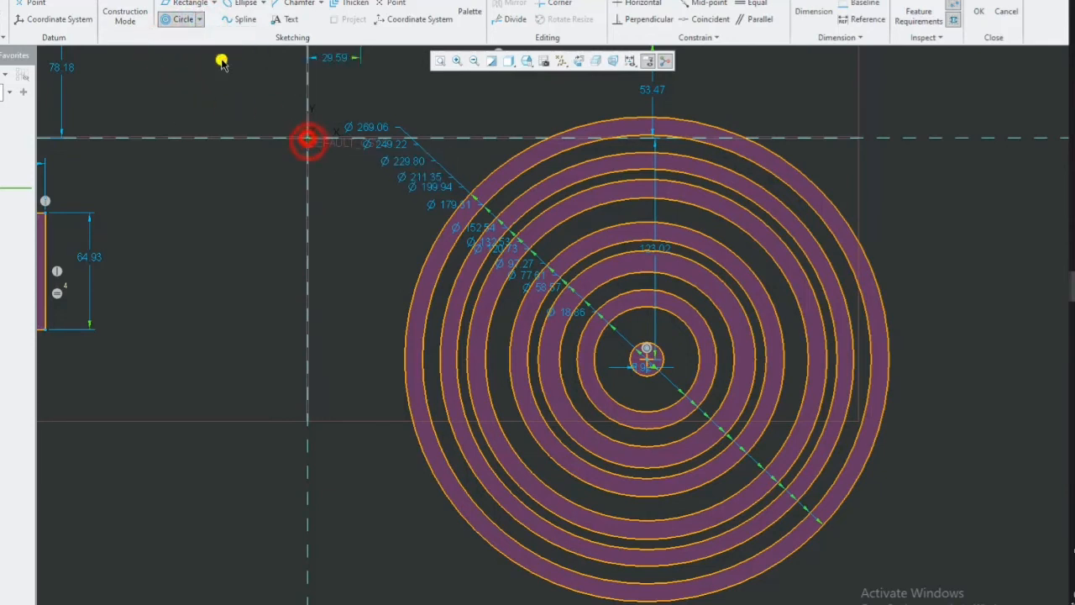
- Sketch a center-and-point circle about 10 mm in diameter, centered about 53 mm left of the vertical reference and below the horizontal one
left_click(201, 21)
left_click(192, 36)
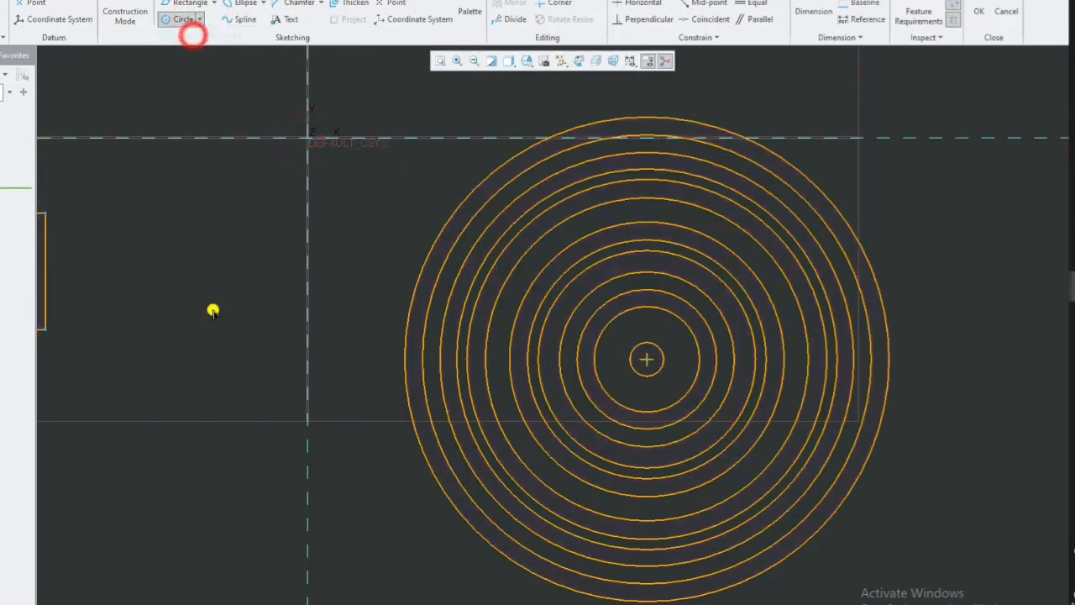
left_click(213, 310)
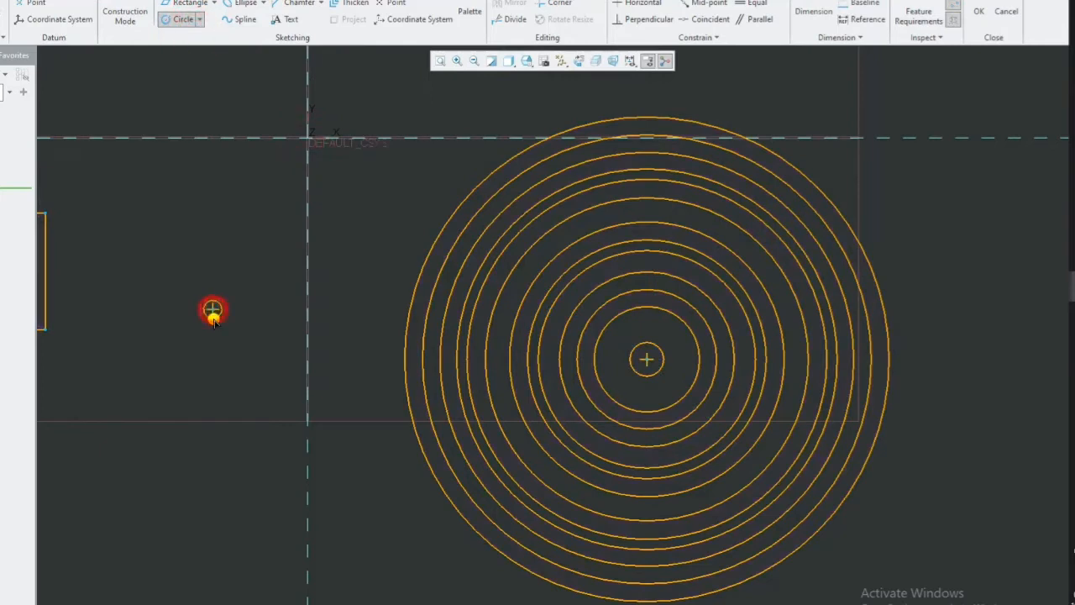
- Sketch nine circles concentric with the small 10 mm circle, the outermost about 239 mm in diameter
left_click(201, 21)
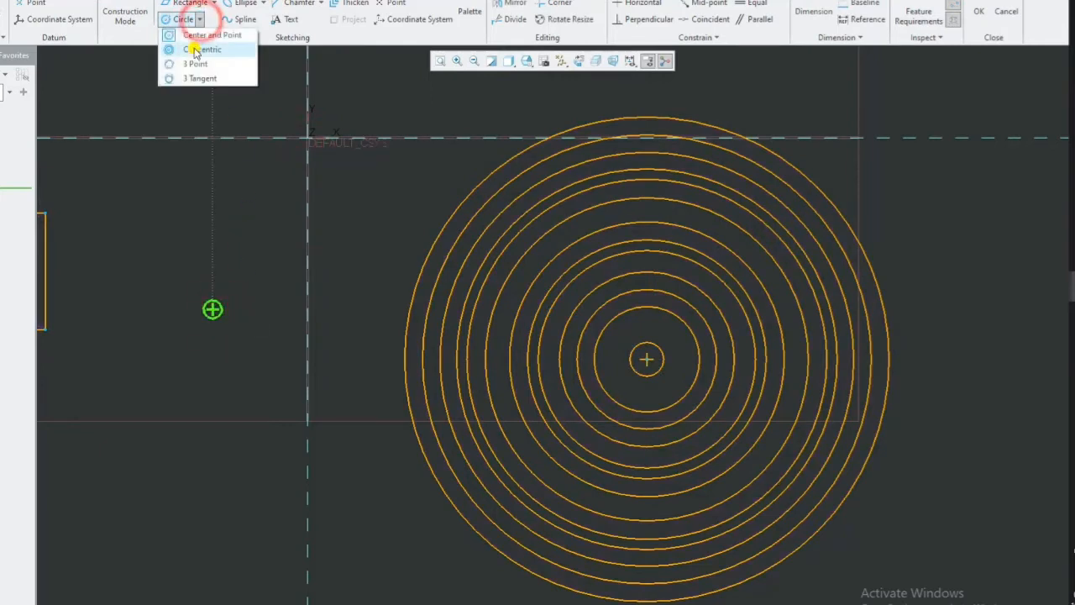
left_click(193, 48)
left_click(212, 311)
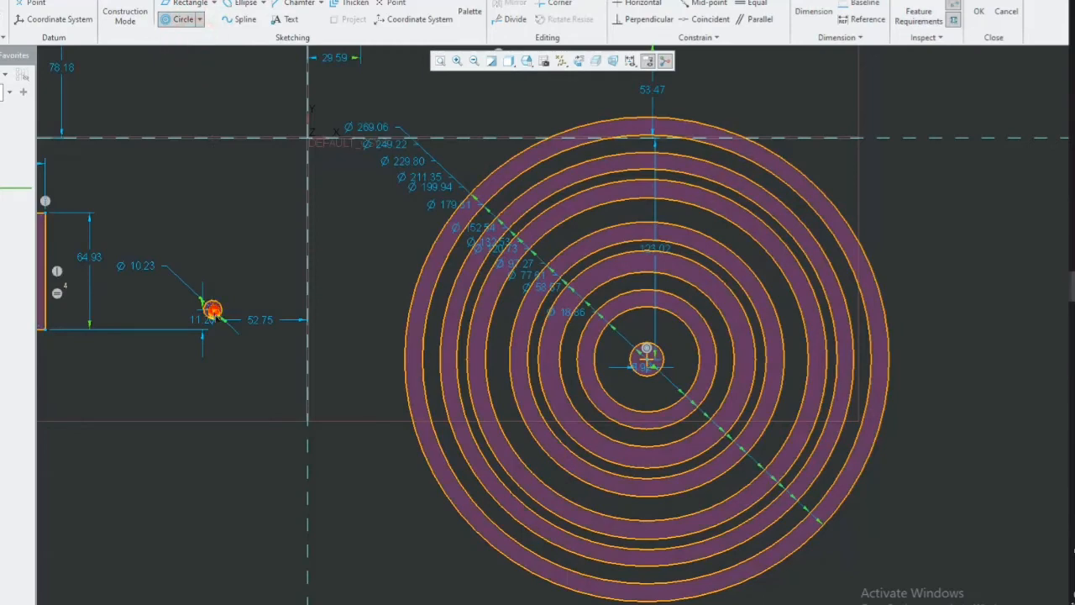
left_click(218, 362)
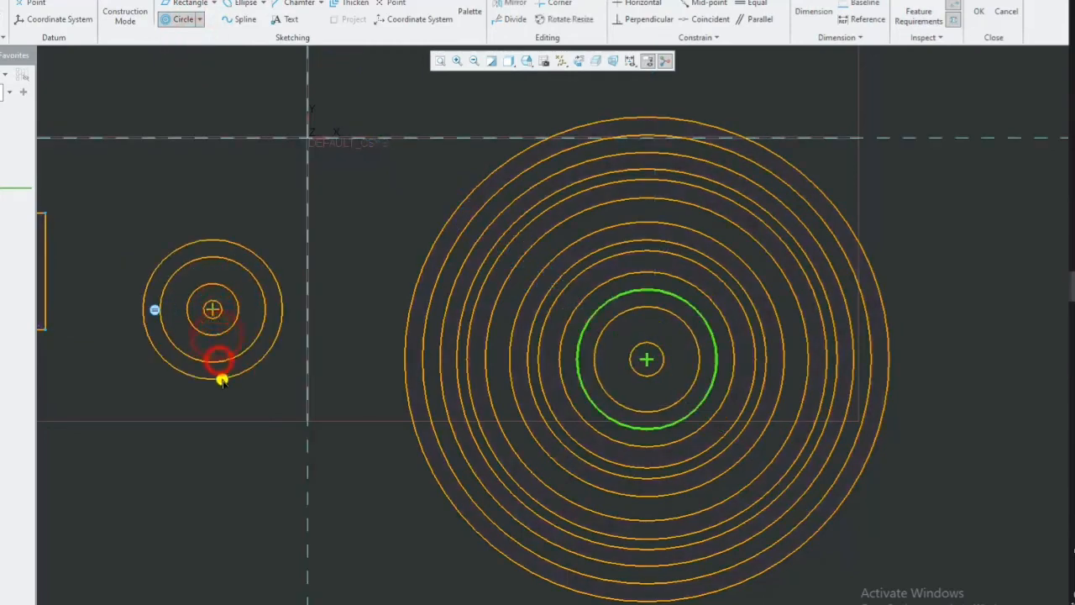
left_click(222, 382)
left_click(222, 400)
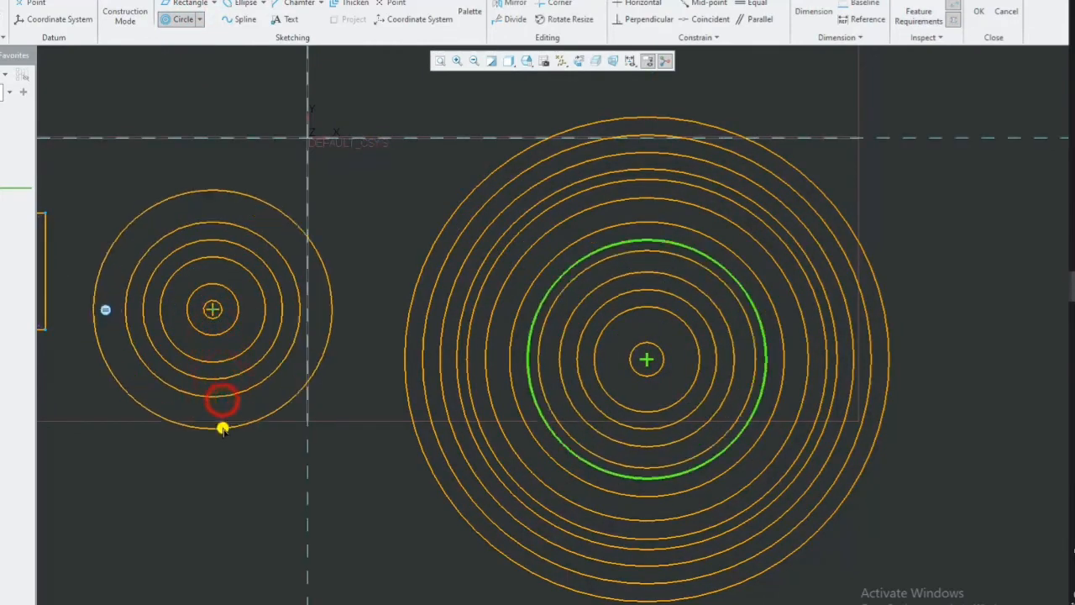
left_click(222, 432)
left_click(223, 454)
left_click(231, 477)
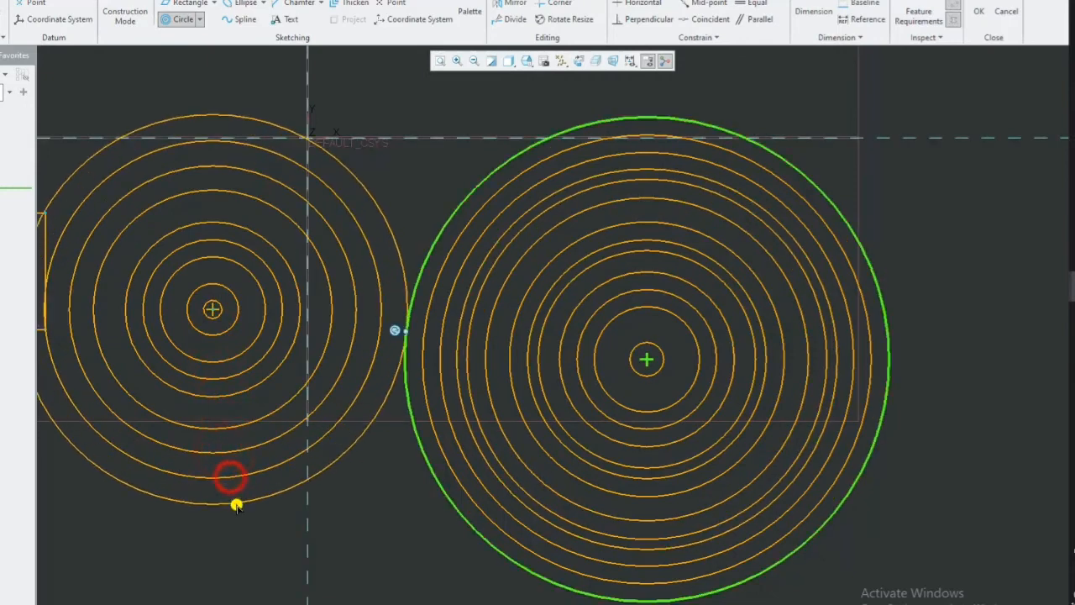
left_click(238, 503)
left_click(248, 523)
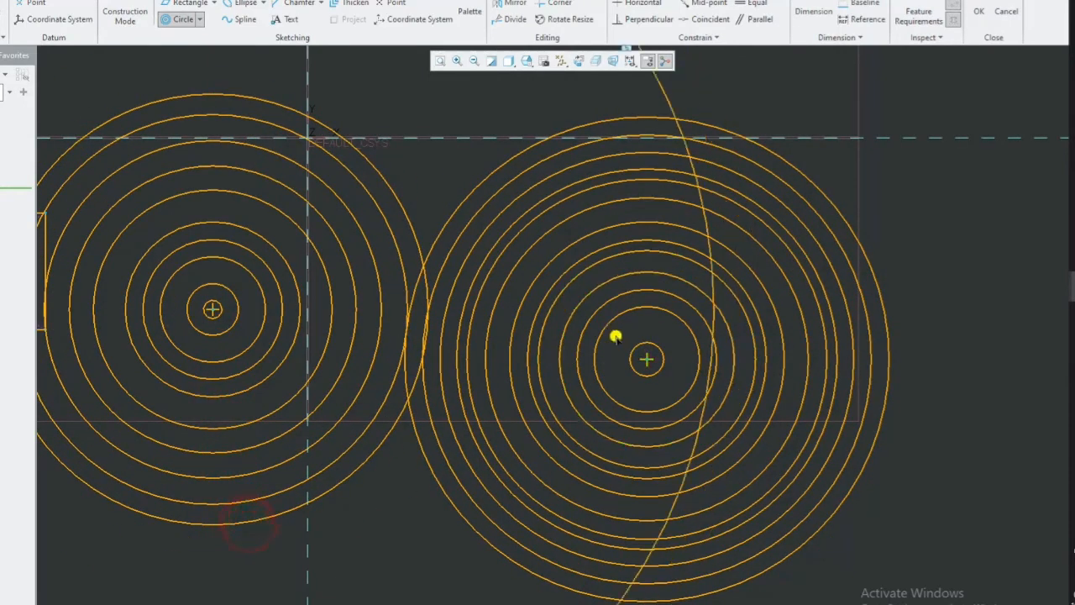
middle_click(440, 338)
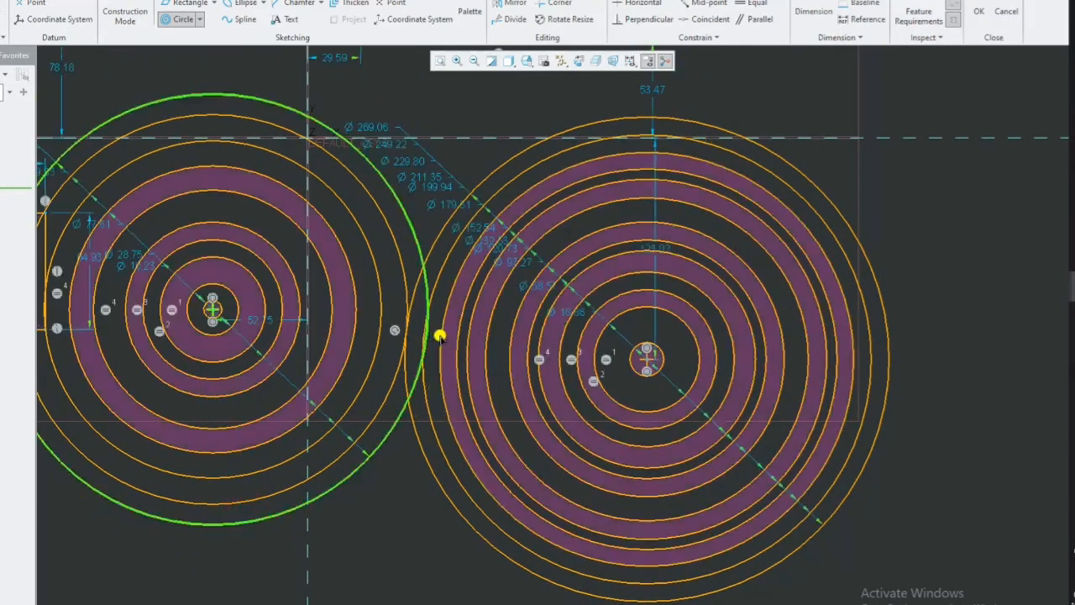
- Sketch a 3-point circle in the empty area outside the FRONT plane's upper-left corner
scroll(441, 338, "down", 2)
scroll(440, 337, "up", 3)
scroll(438, 336, "up", 3)
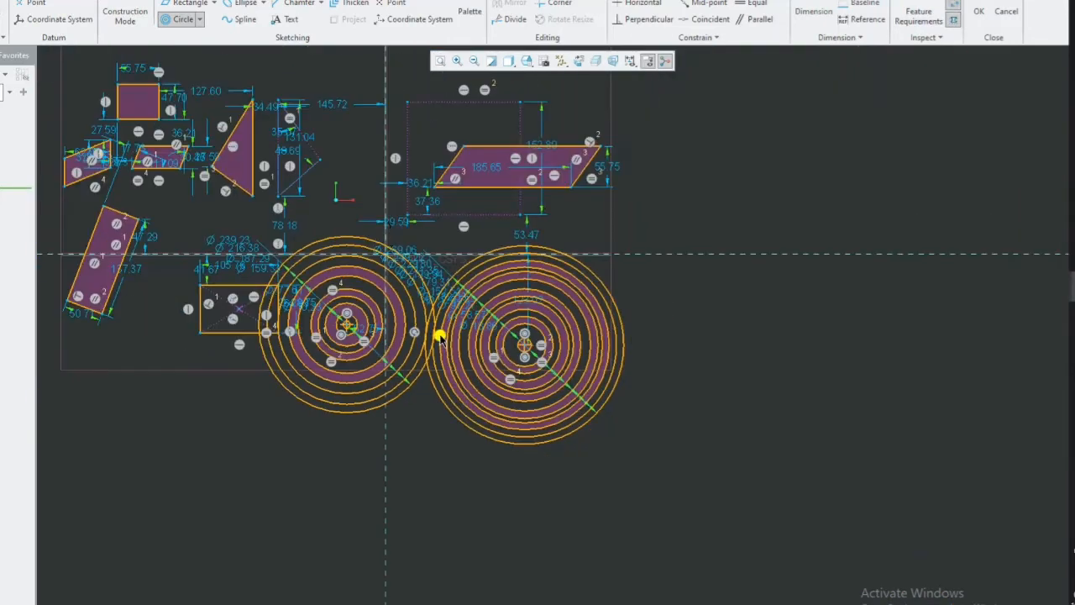
left_click(443, 61)
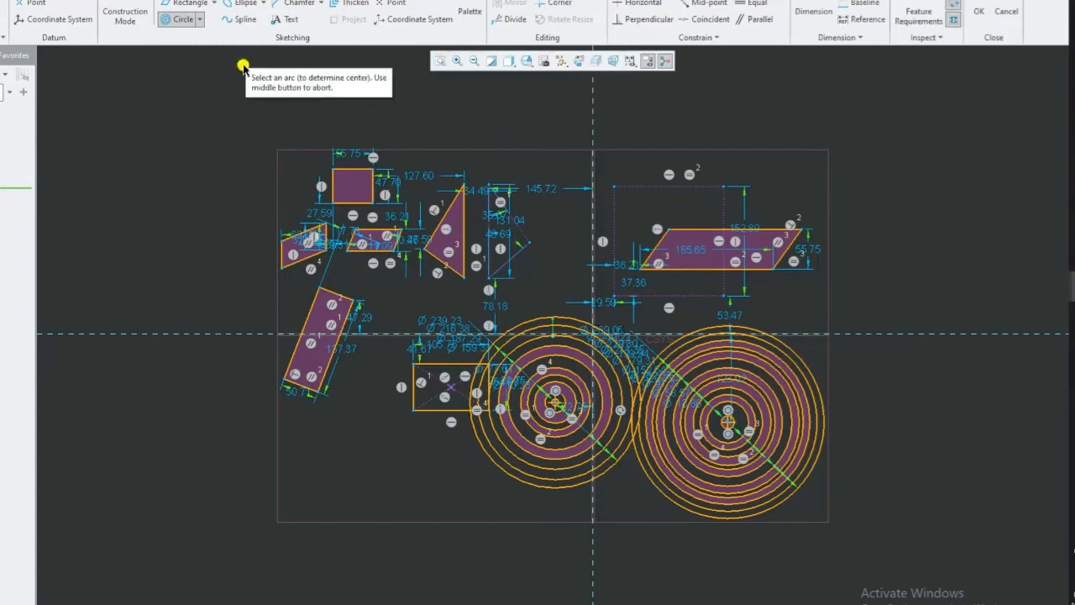
scroll(124, 167, "down", 1)
scroll(124, 166, "up", 3)
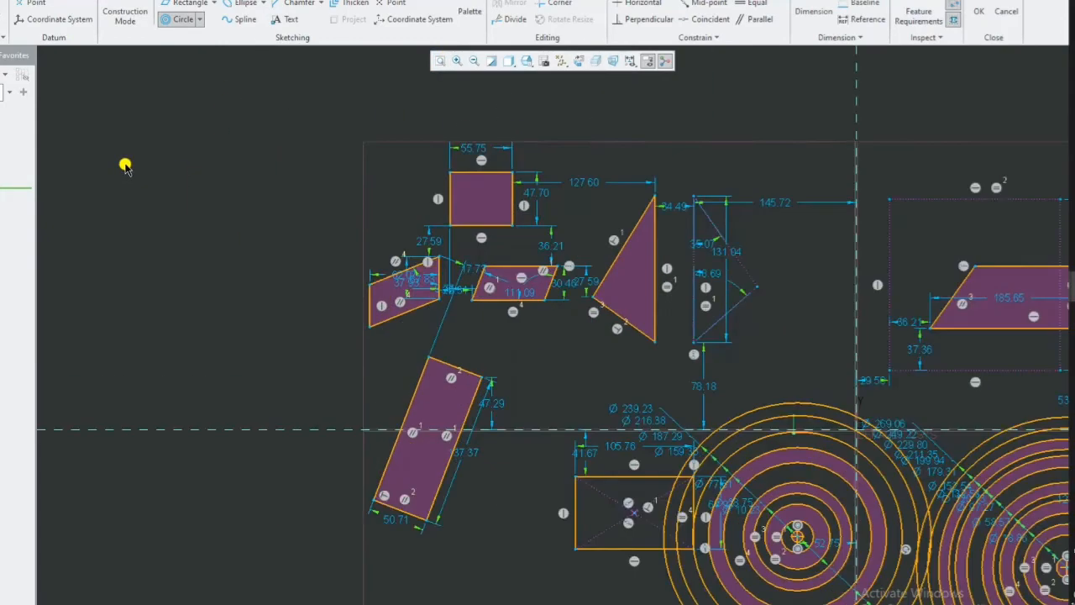
scroll(124, 166, "up", 5)
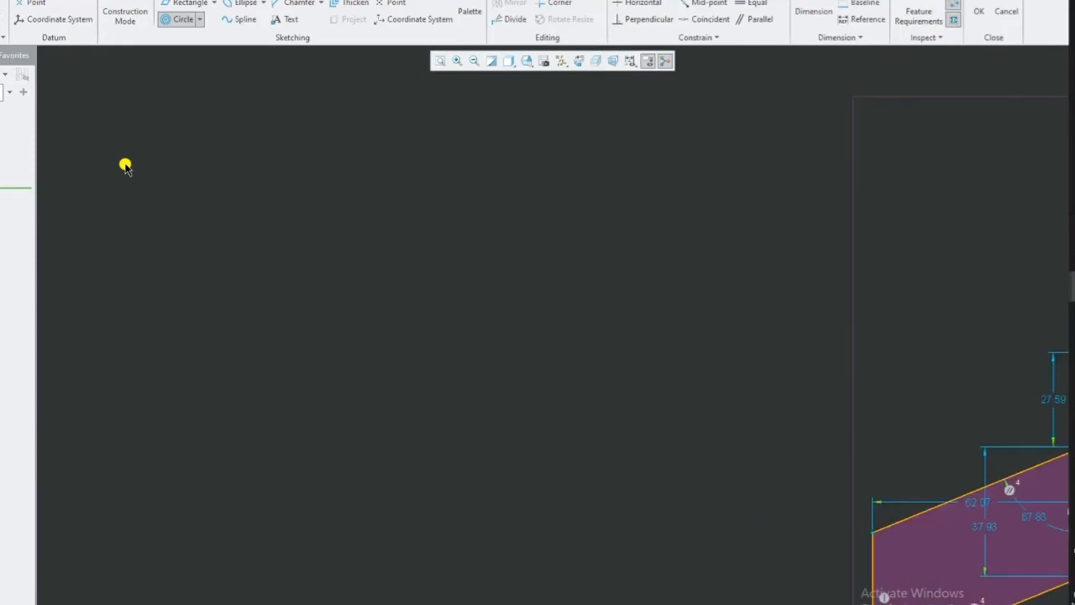
left_click(199, 20)
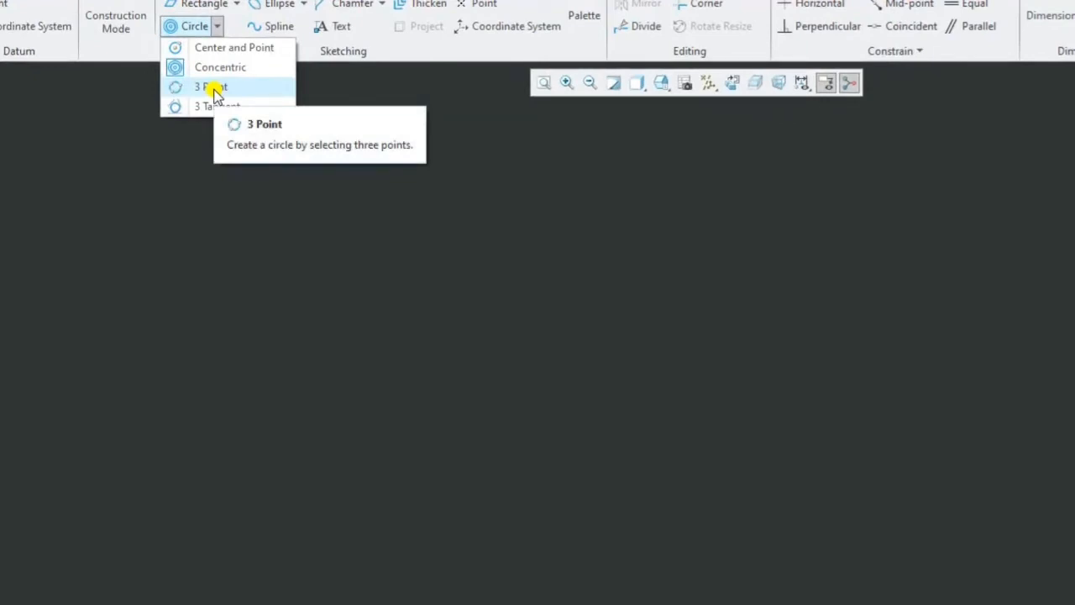
left_click(212, 88)
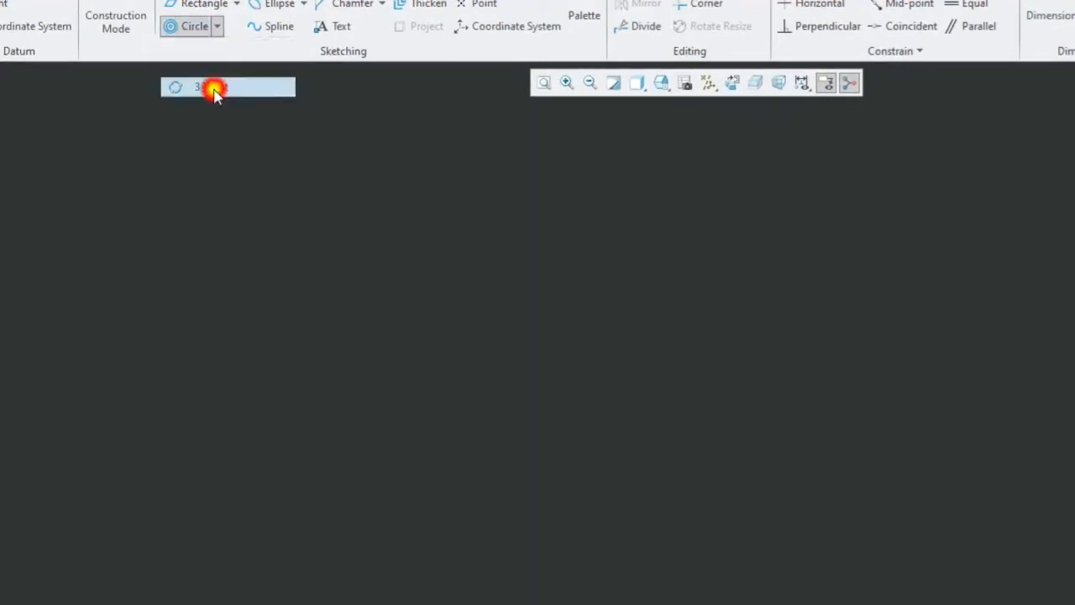
left_click(376, 300)
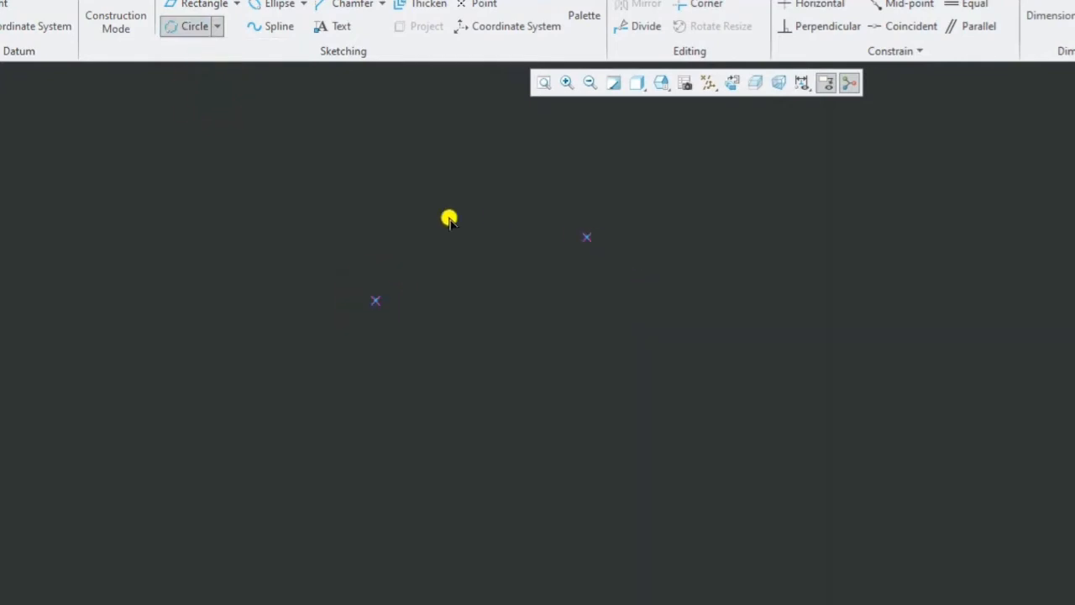
left_click(425, 433)
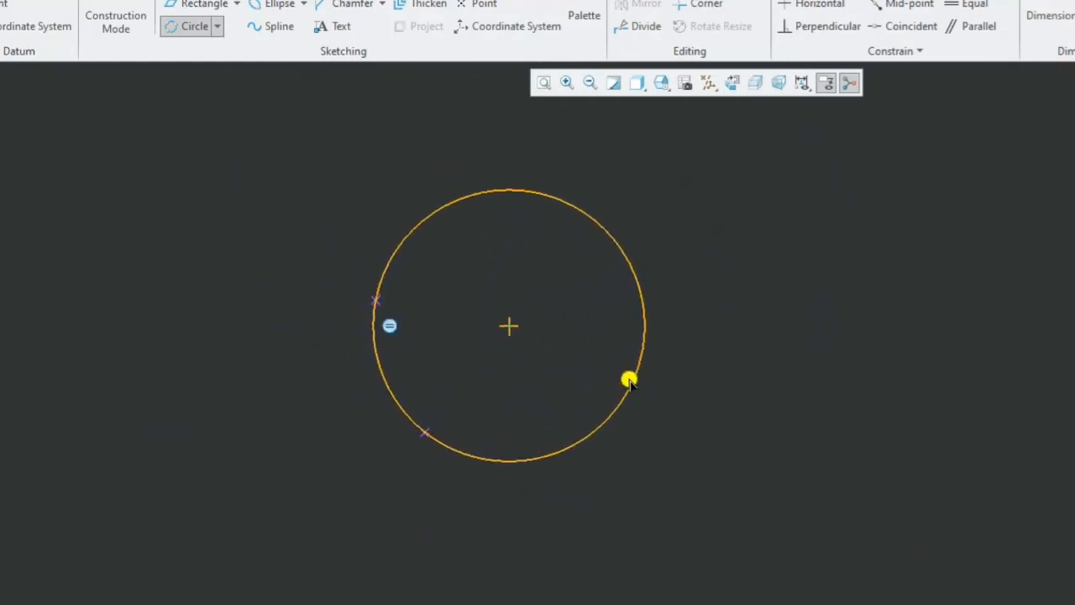
- Complete the three-point circle and place two datum points in the empty area to the right of it
left_click(628, 380)
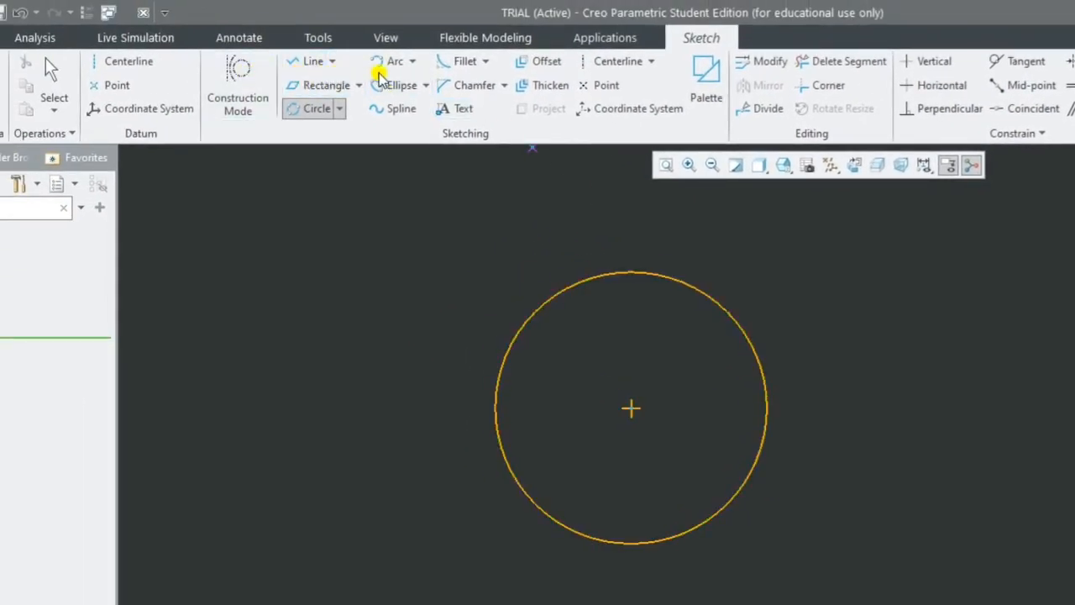
left_click(117, 85)
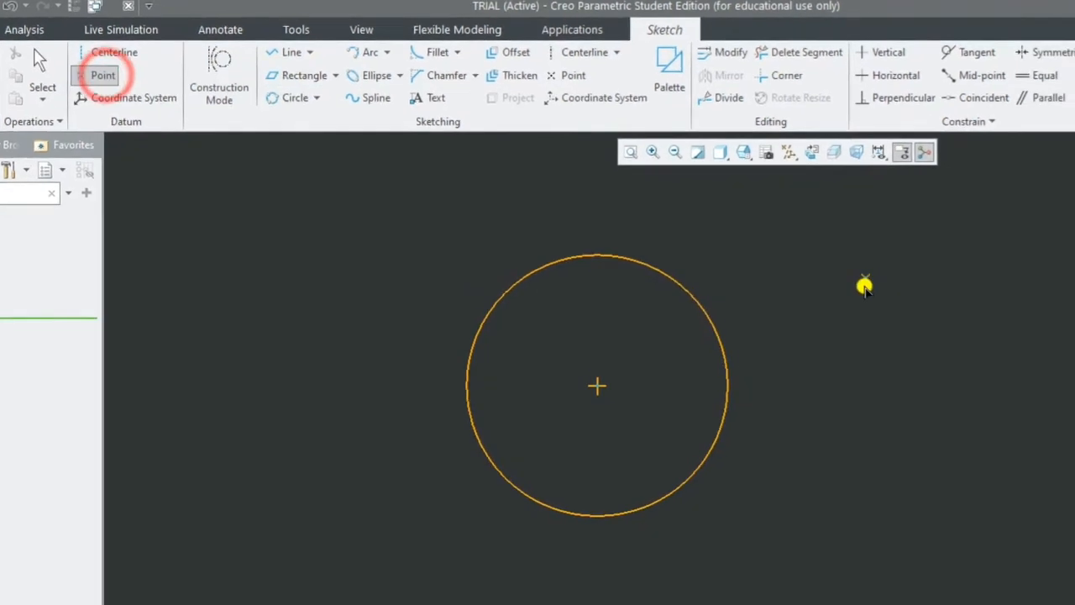
left_click(864, 286)
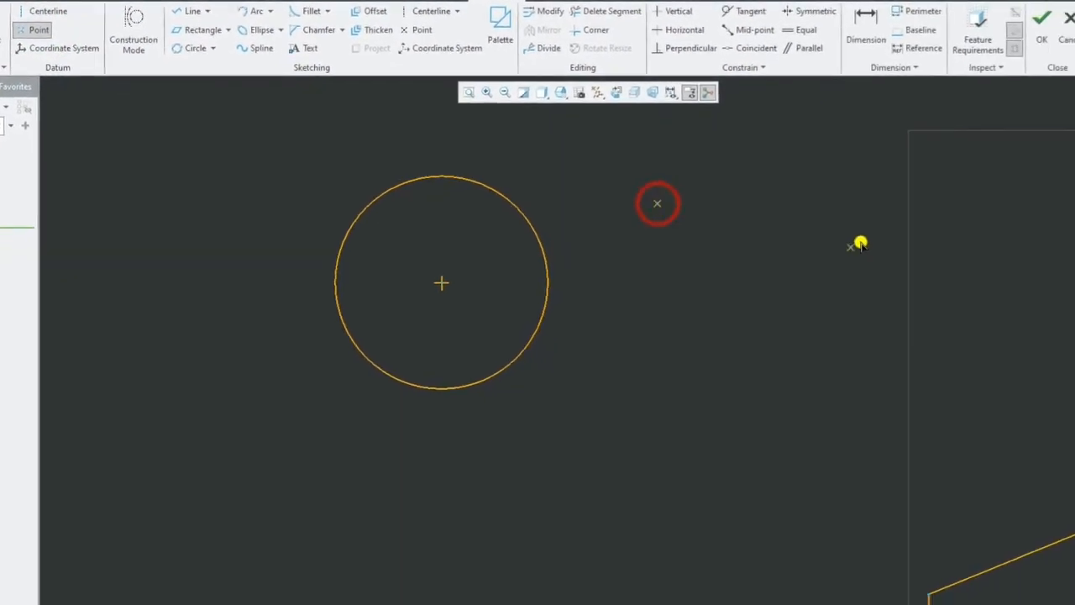
left_click(852, 222)
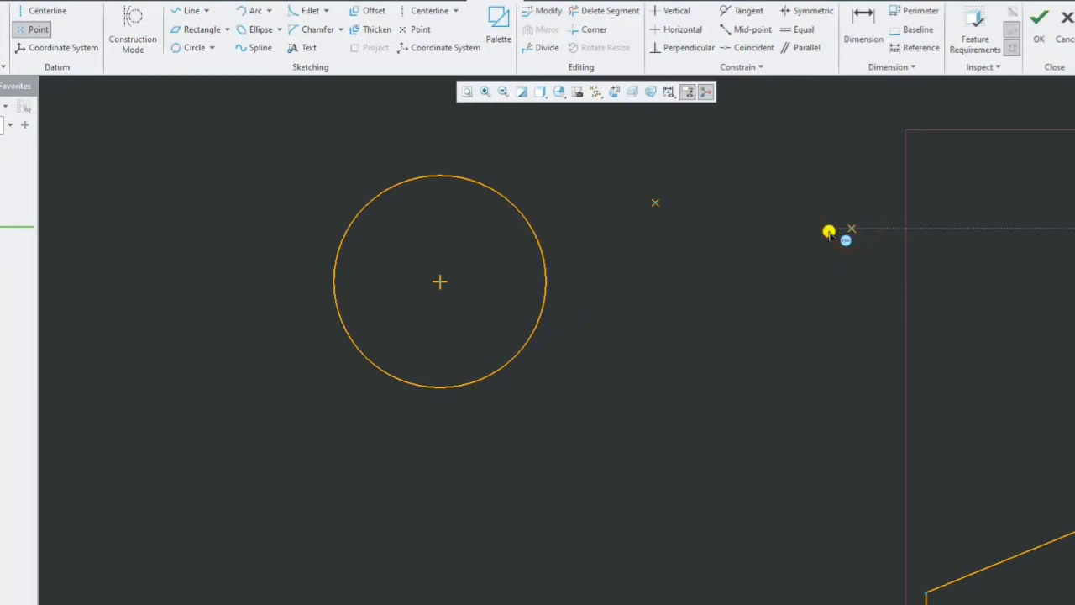
left_click(321, 134)
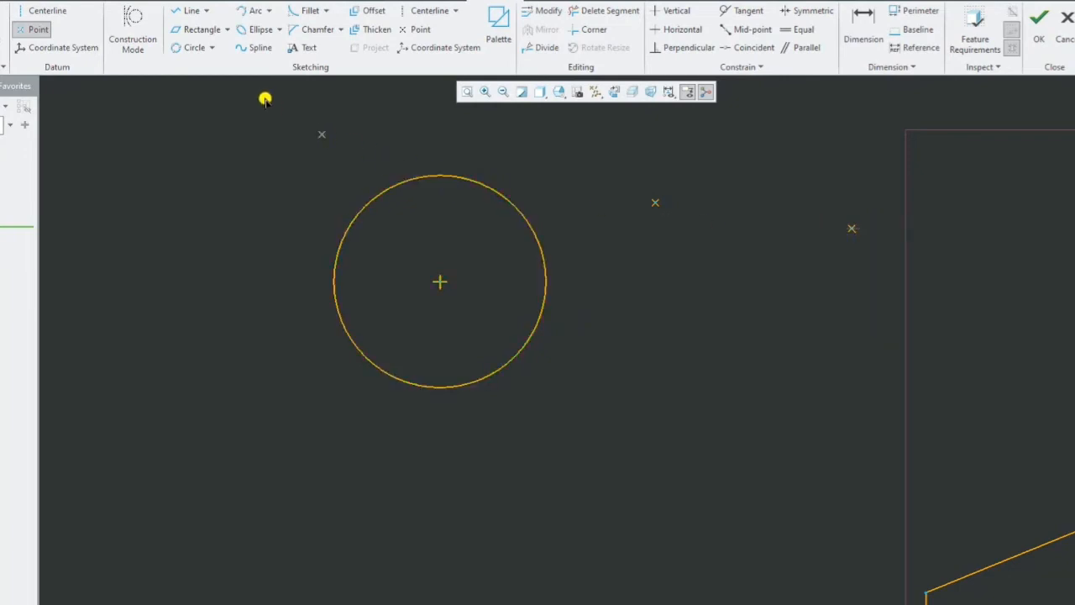
- Draw a 3 Point circle through the two datum points, with a radius equal to the first circle's
left_click(215, 52)
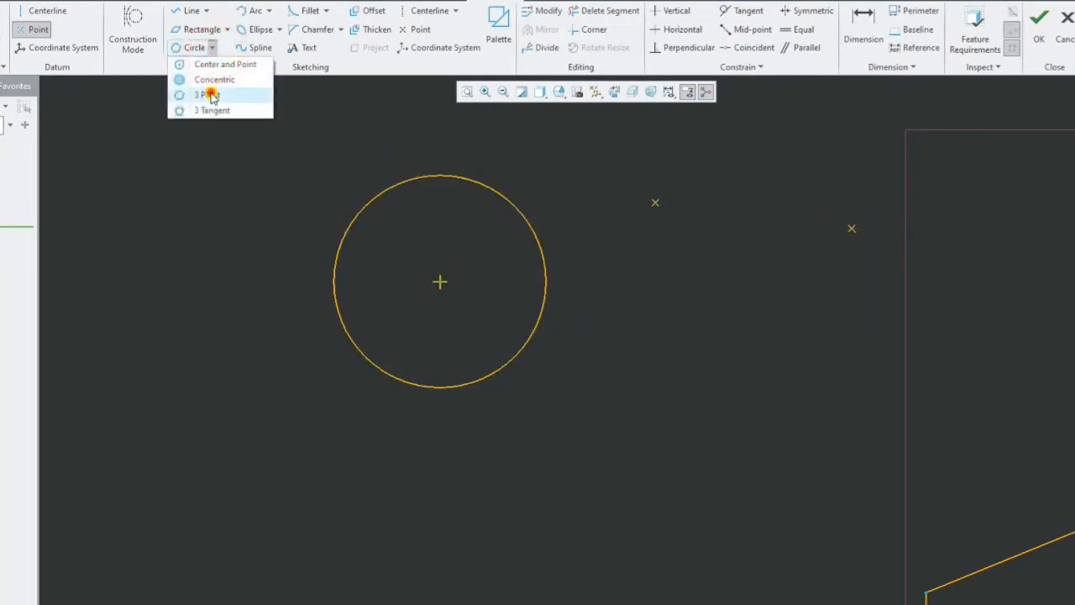
left_click(210, 94)
left_click(655, 203)
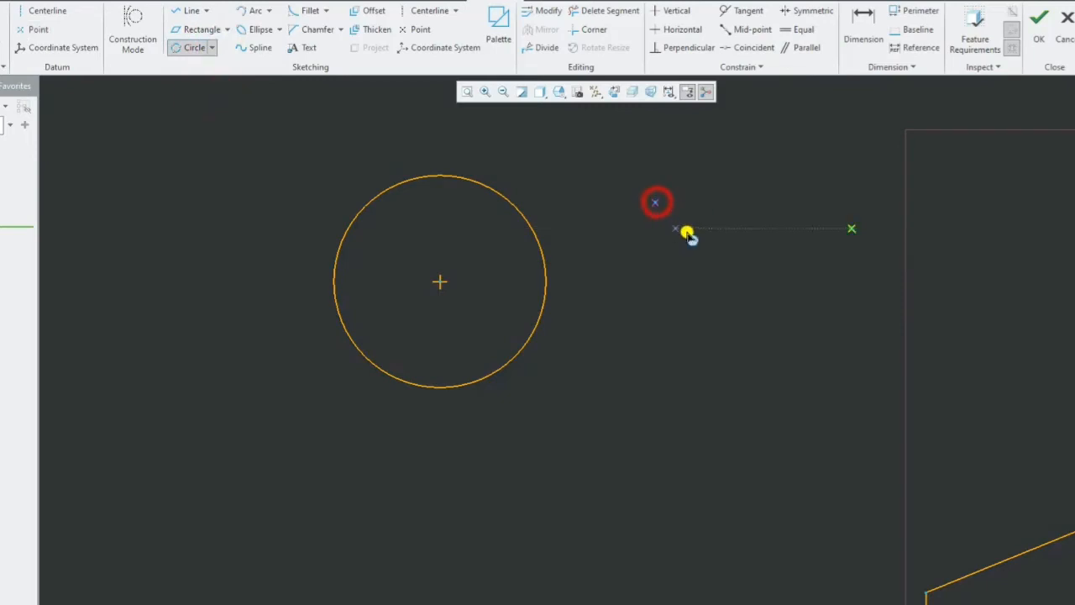
left_click(853, 231)
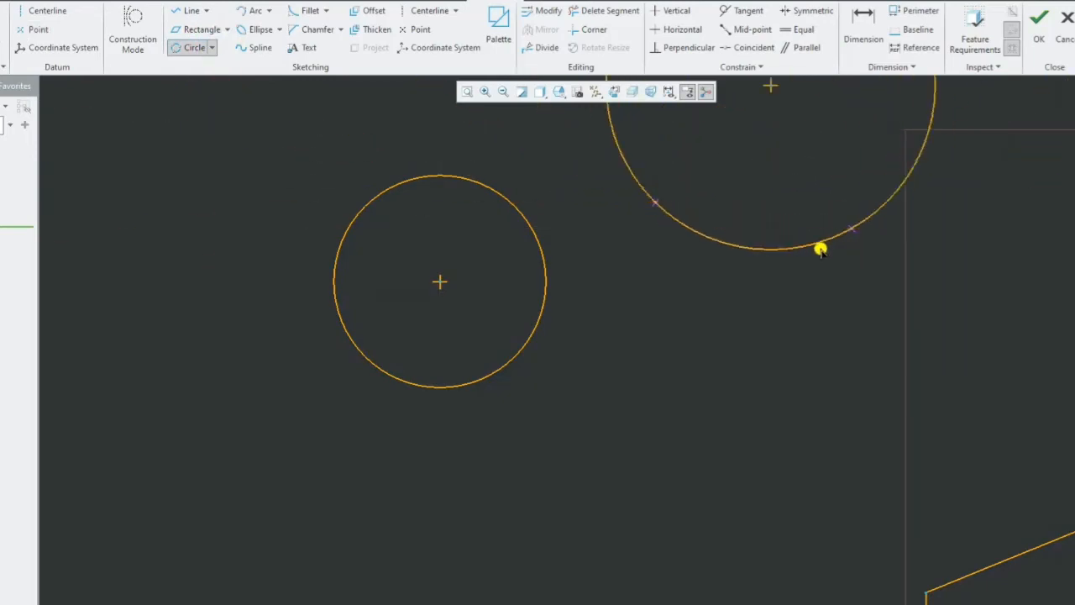
left_click(815, 281)
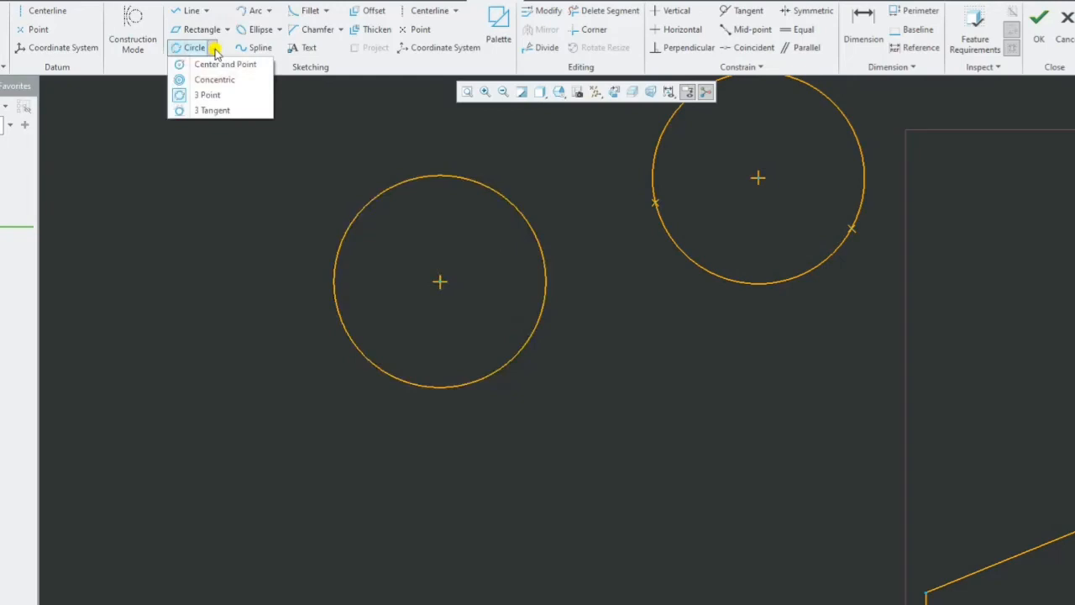
- Draw a Center and Point circle about 49 in diameter below and between the two equal circles
left_click(225, 64)
left_click(687, 439)
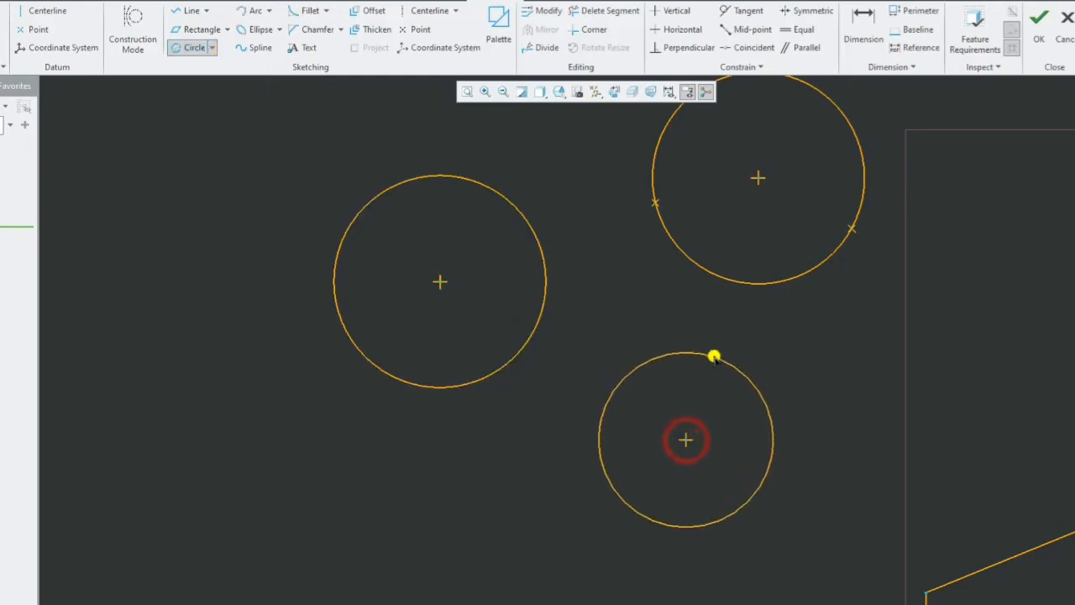
left_click(714, 356)
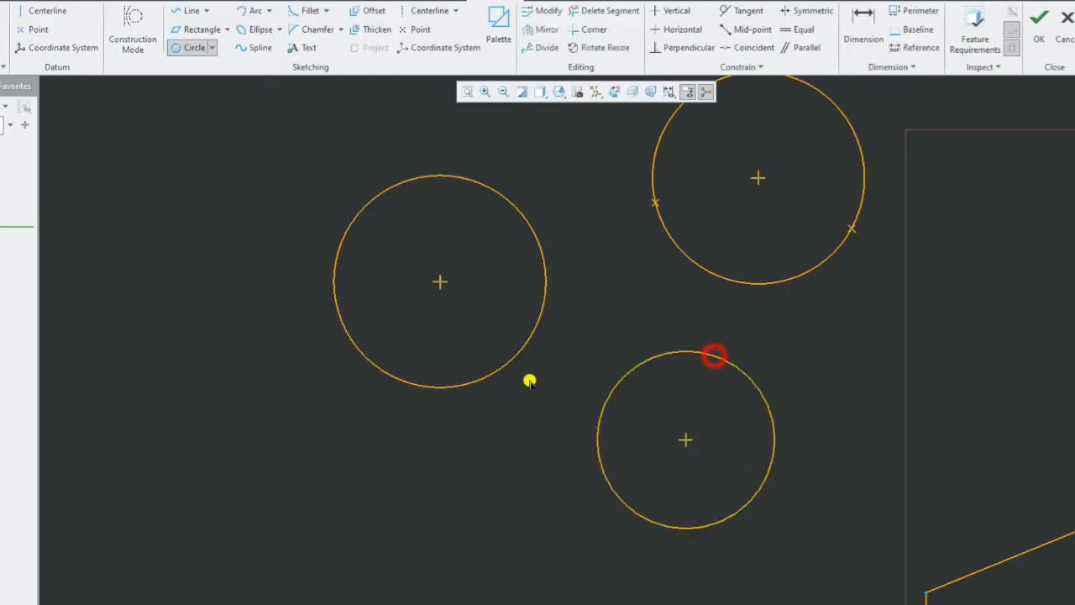
- Draw a 3 Tangent circle in the gap, touching all three existing circles
left_click(212, 47)
left_click(210, 110)
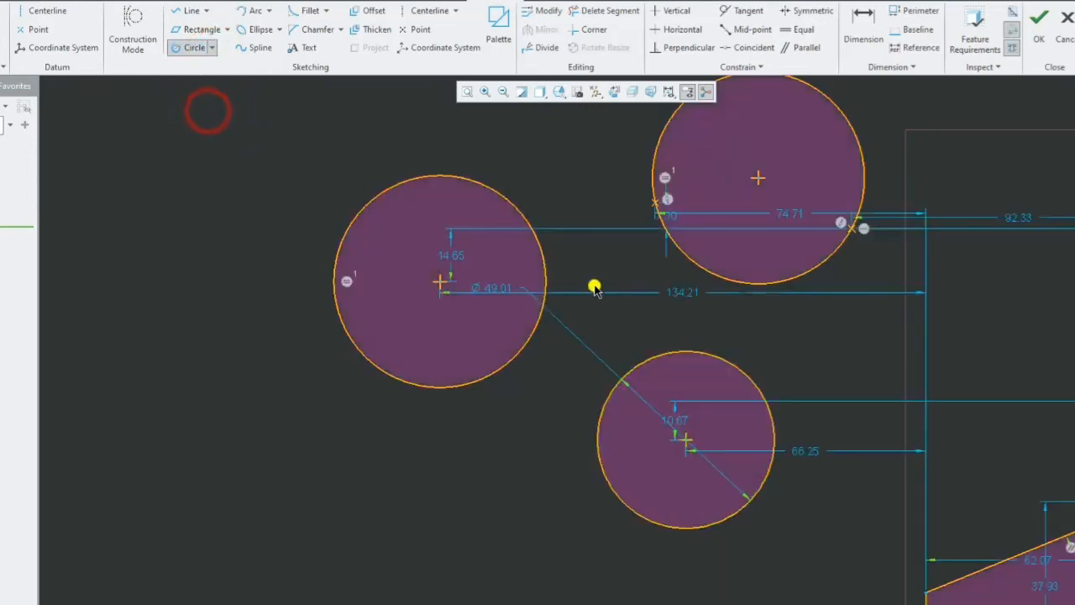
left_click(544, 262)
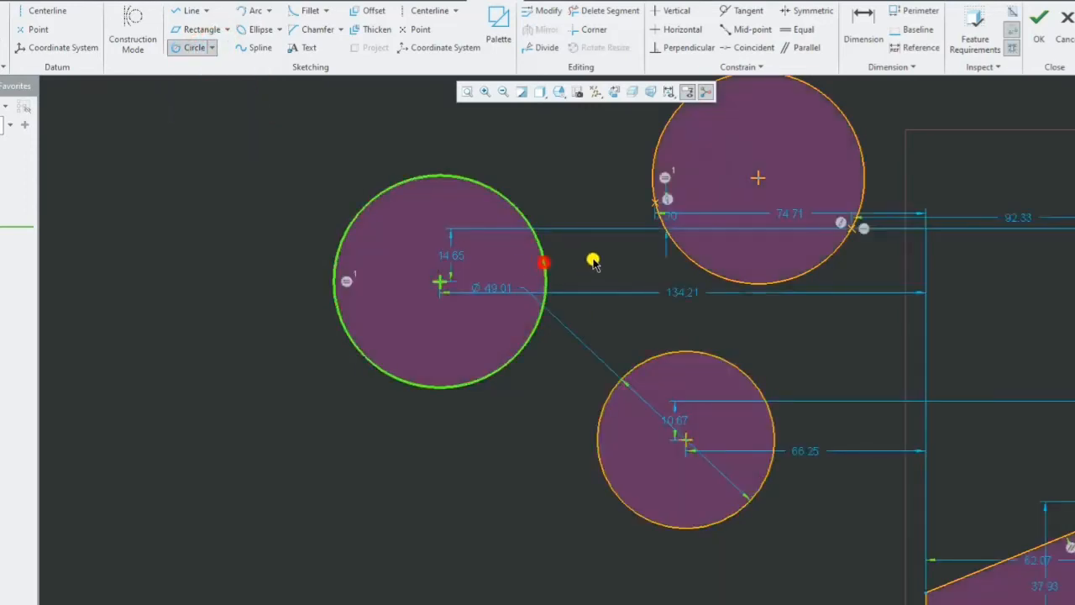
left_click(682, 254)
left_click(664, 354)
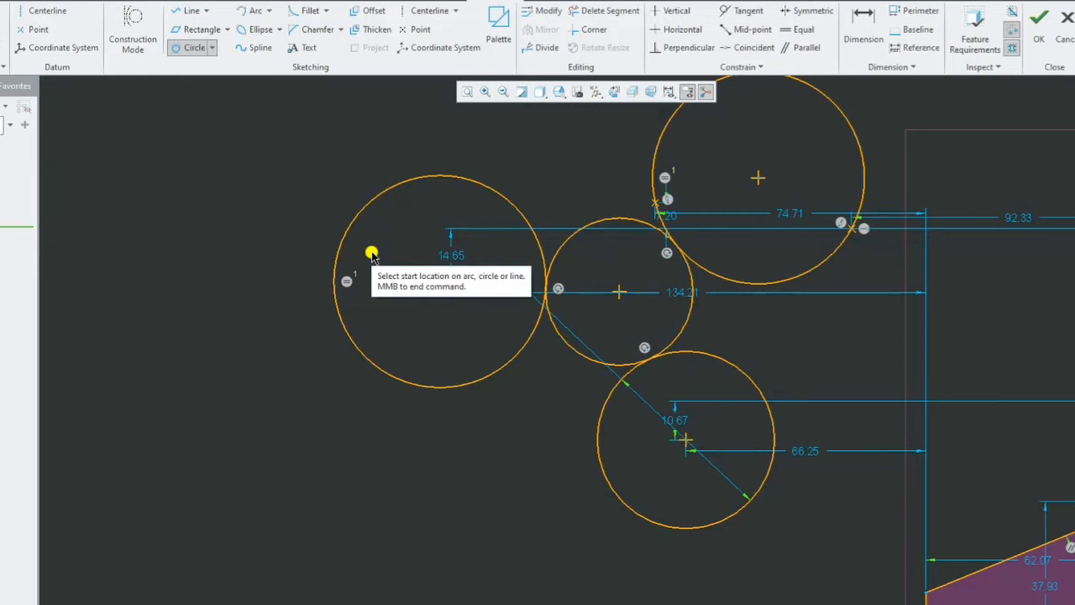
- Draw a single line sloping down to the left in the empty area left of the circle cluster
scroll(618, 483, "down", 5)
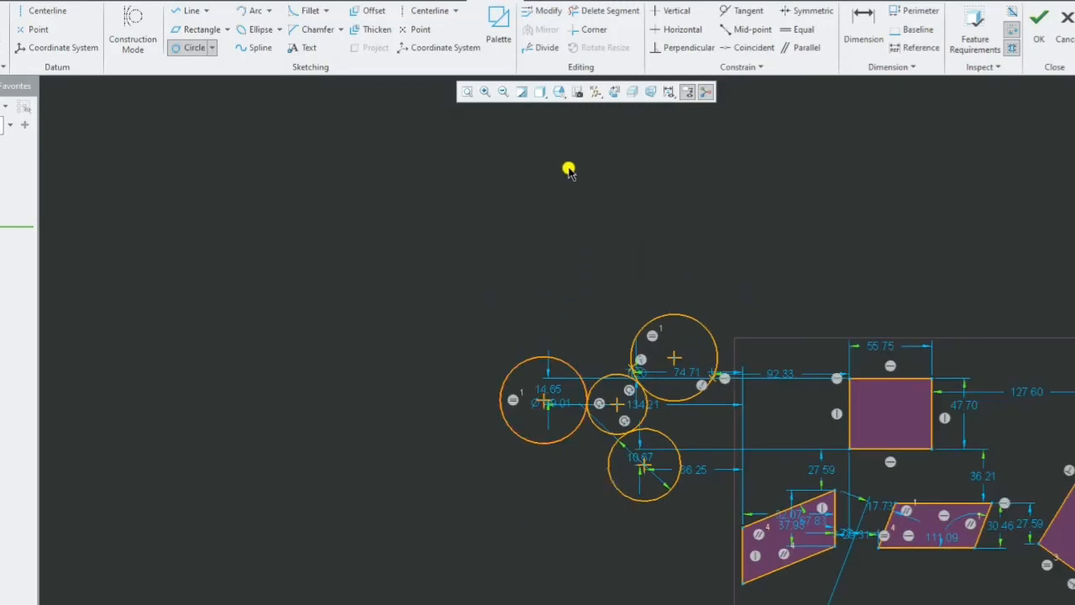
scroll(483, 602, "up", 3)
scroll(482, 603, "down", 2)
scroll(483, 602, "up", 1)
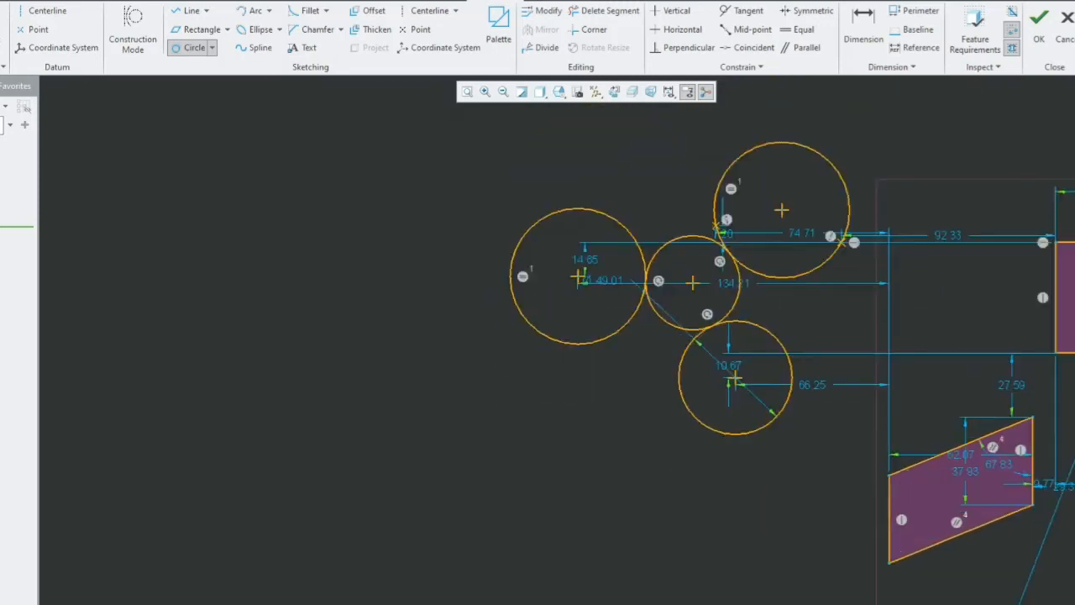
left_click(207, 10)
left_click(307, 278)
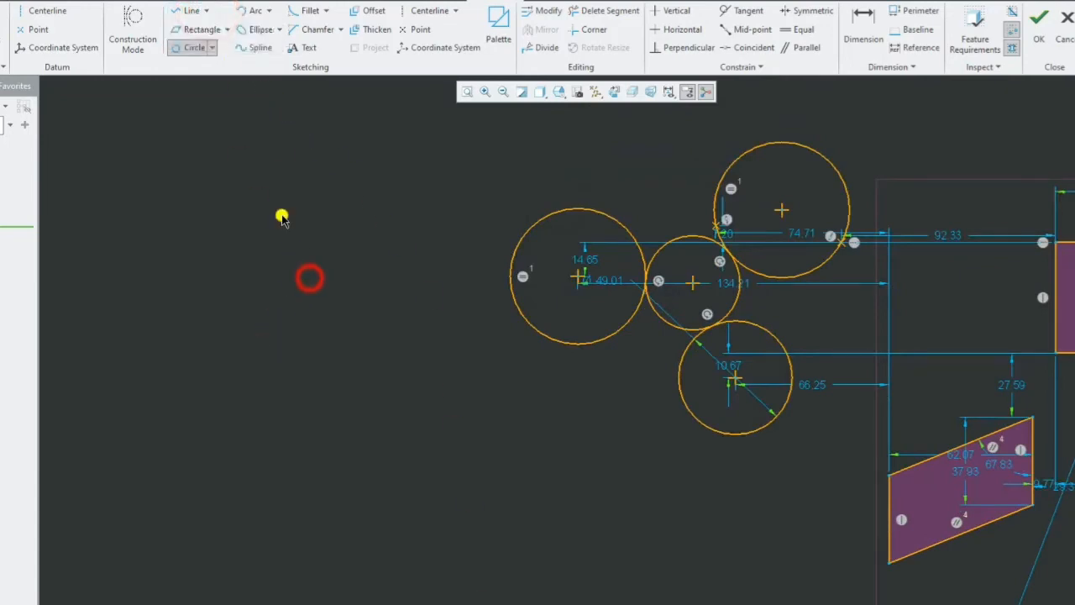
left_click(192, 11)
left_click(300, 336)
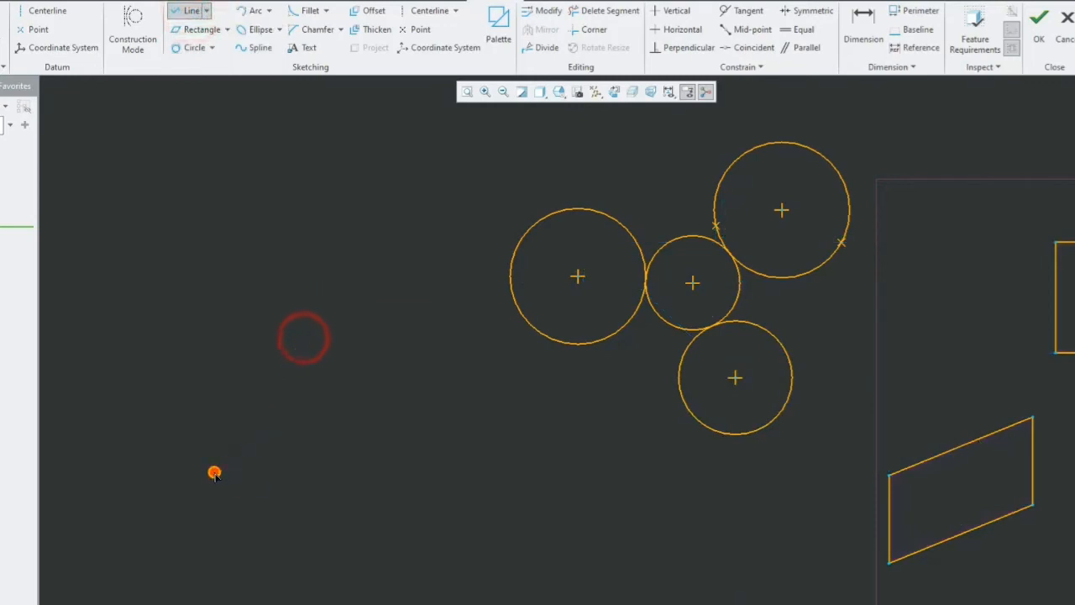
left_click(214, 472)
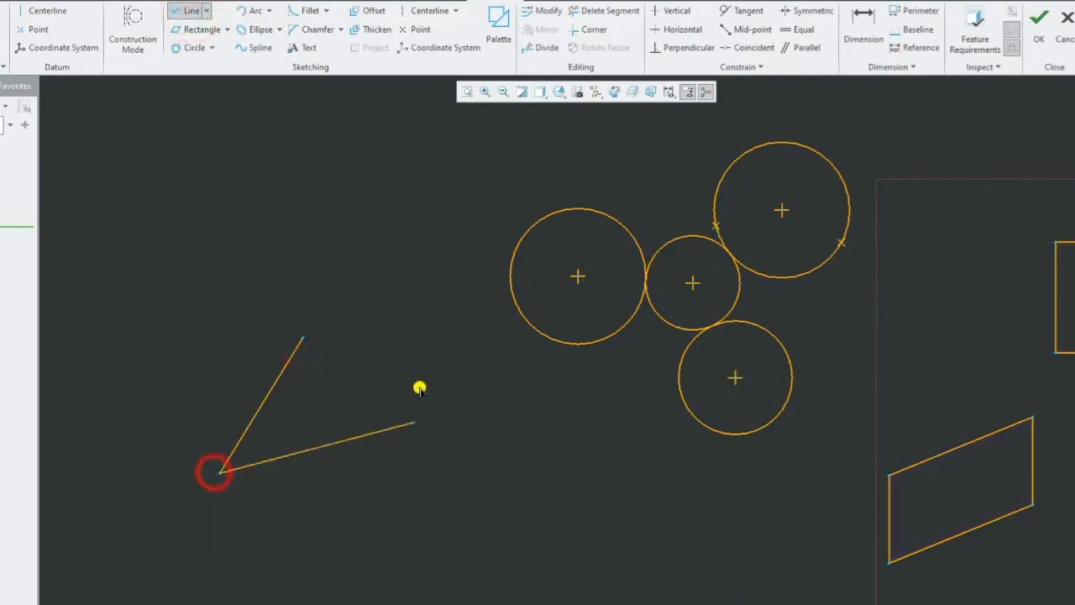
middle_click(208, 570)
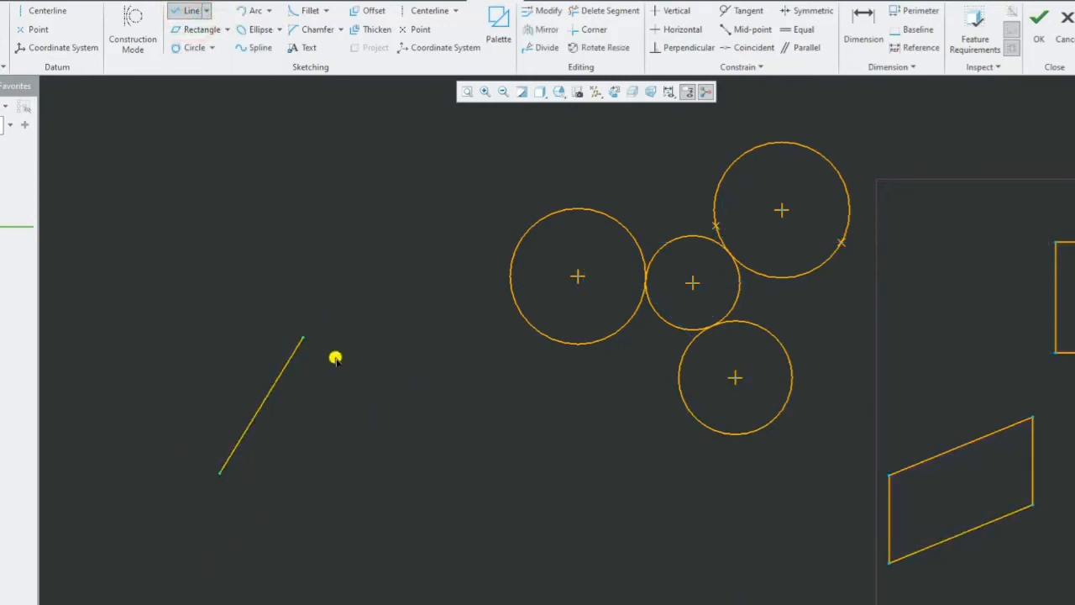
- Add two more separate lines, one sloping down to the right and one nearly horizontal below, forming an open triangle with the first
left_click(399, 313)
left_click(530, 460)
middle_click(339, 601)
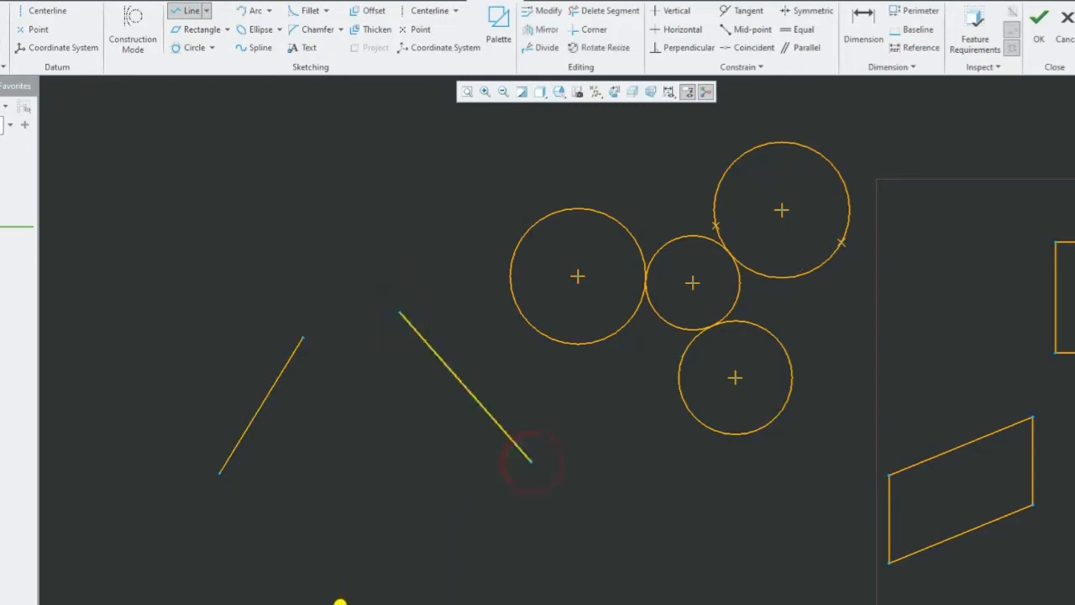
left_click(303, 595)
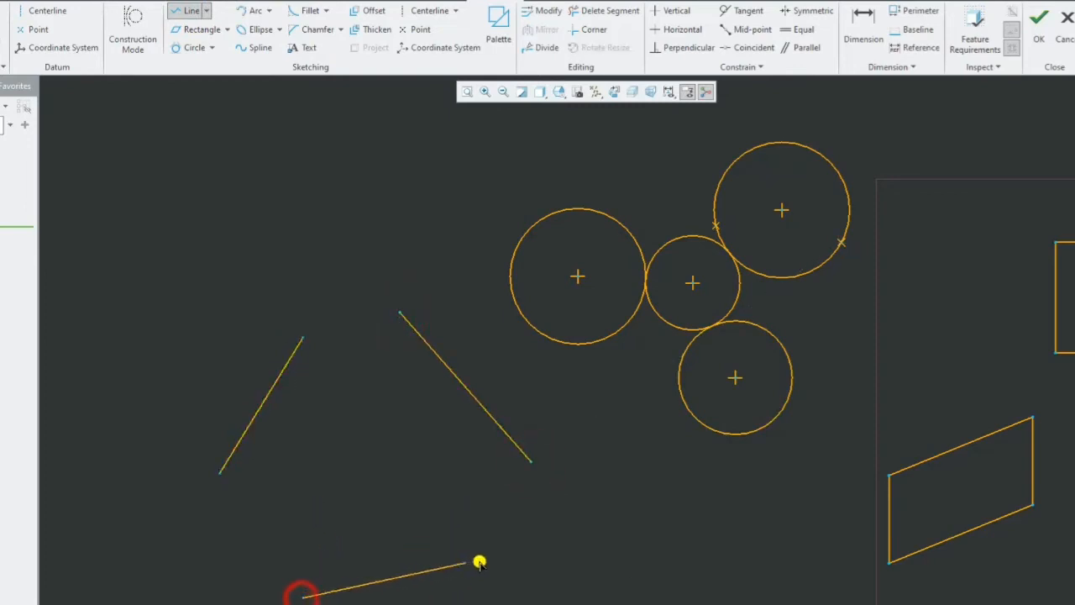
left_click(497, 568)
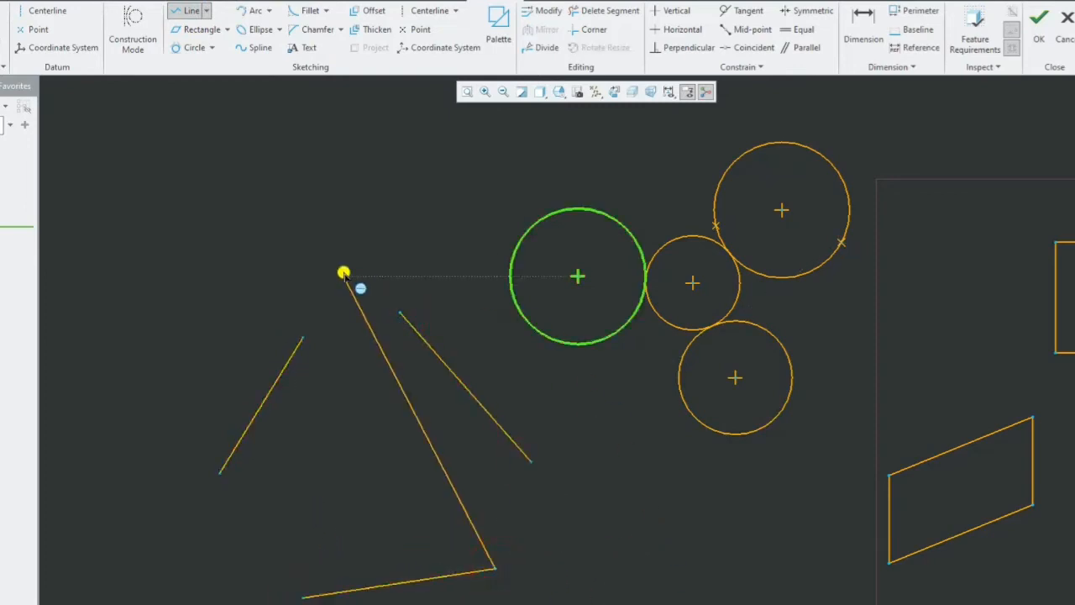
middle_click(280, 341)
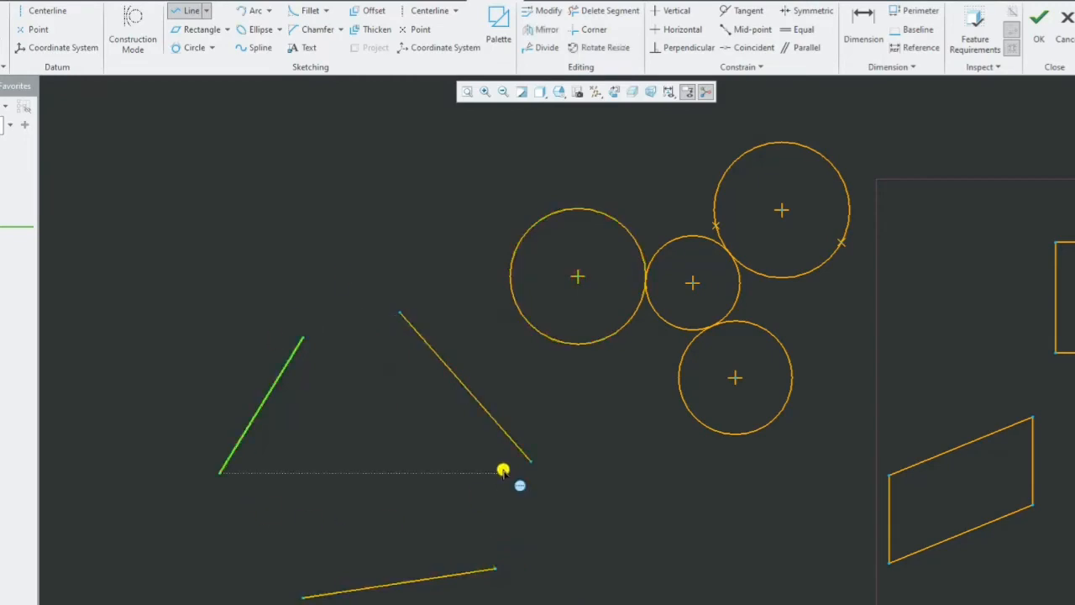
- Draw a 3 Tangent circle touching the three separate lines and finish the circle command
left_click(192, 51)
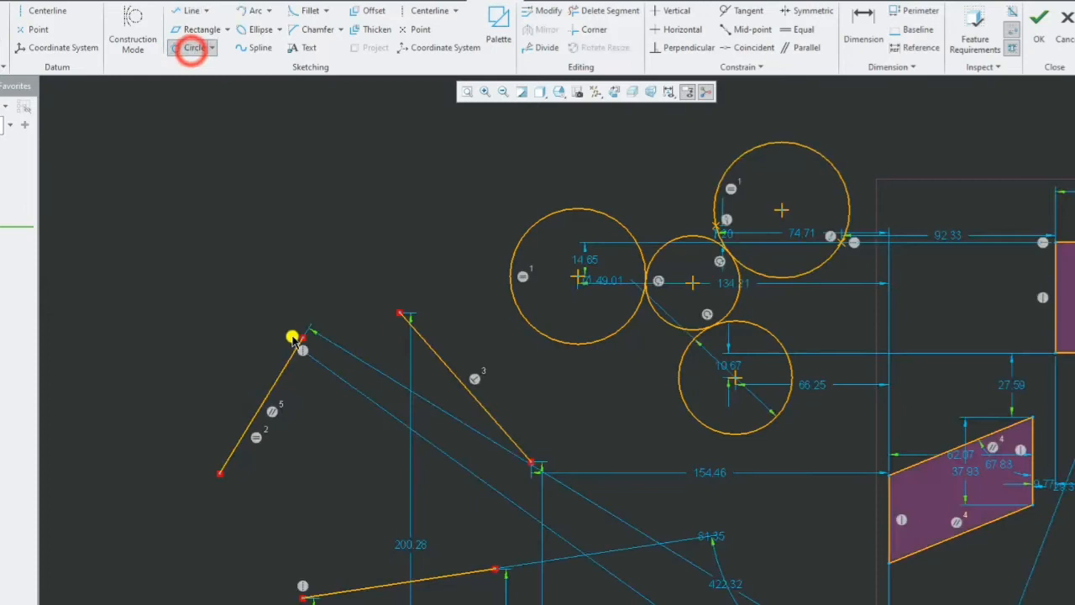
left_click(268, 397)
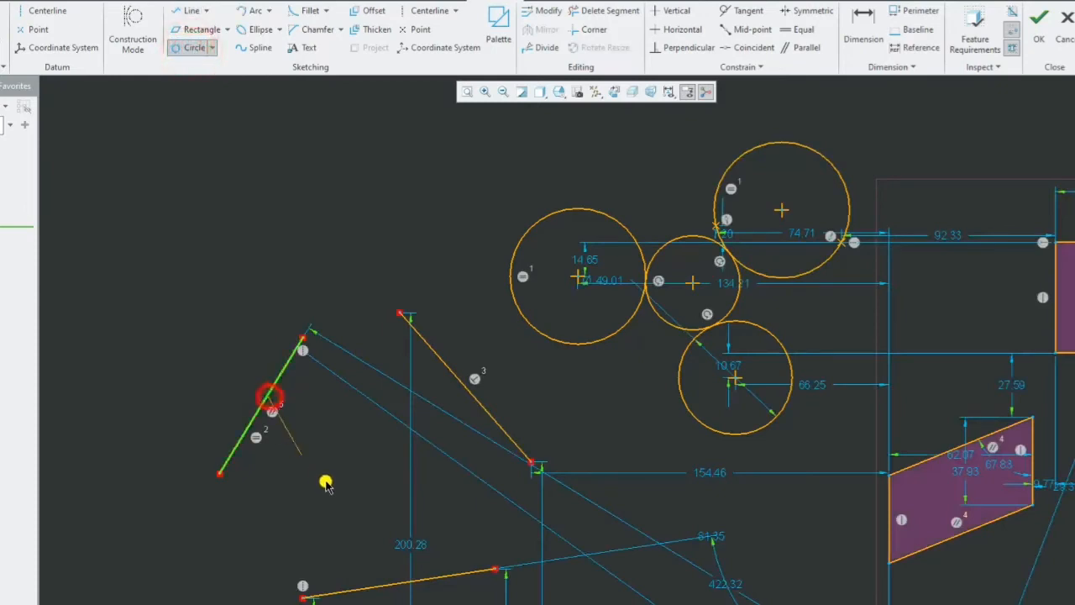
left_click(381, 587)
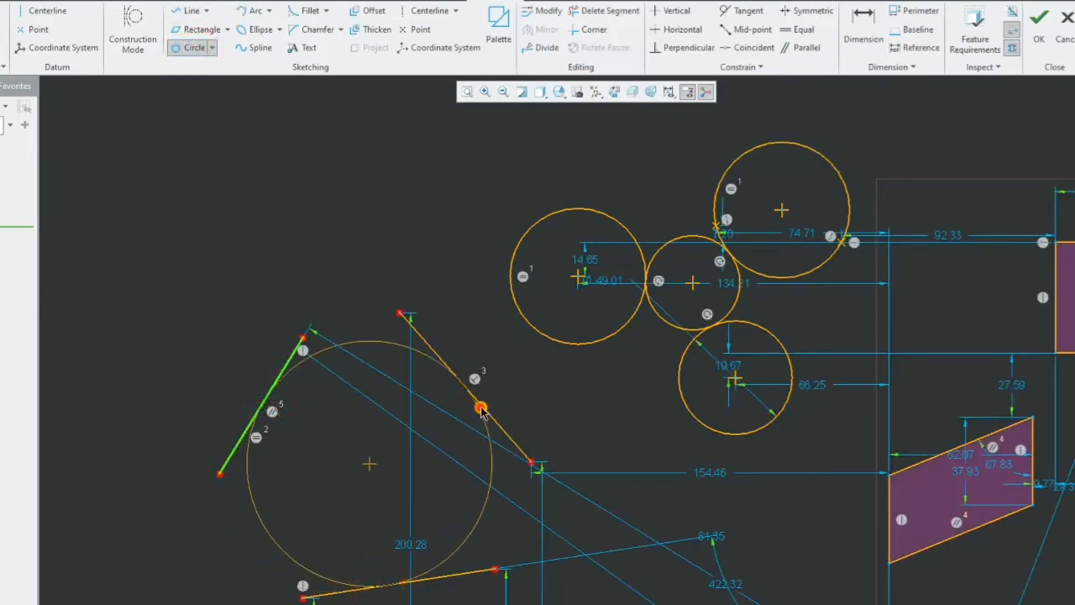
left_click(480, 409)
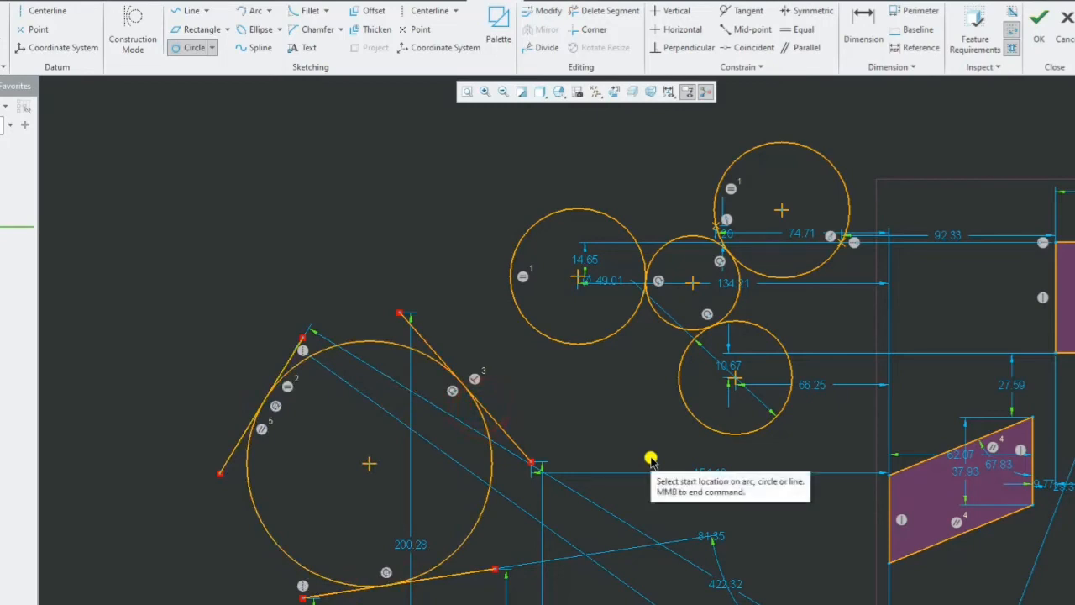
middle_click(648, 451)
left_click(543, 426)
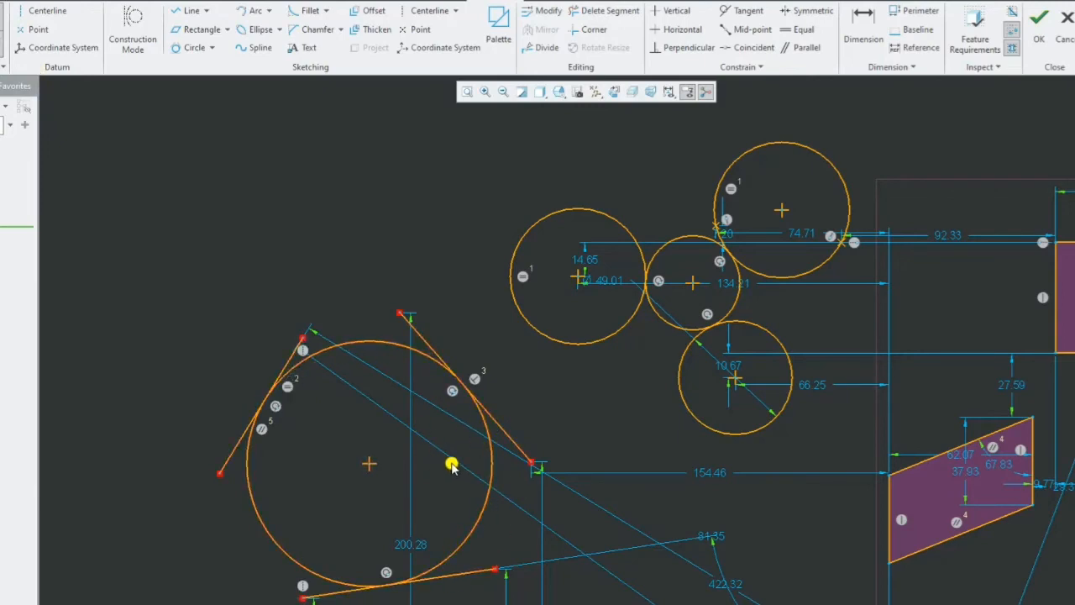
- Draw a closed triangle of three connected lines in the empty area above and left of the line-tangent circle
scroll(352, 554, "up", 1)
scroll(351, 552, "down", 2)
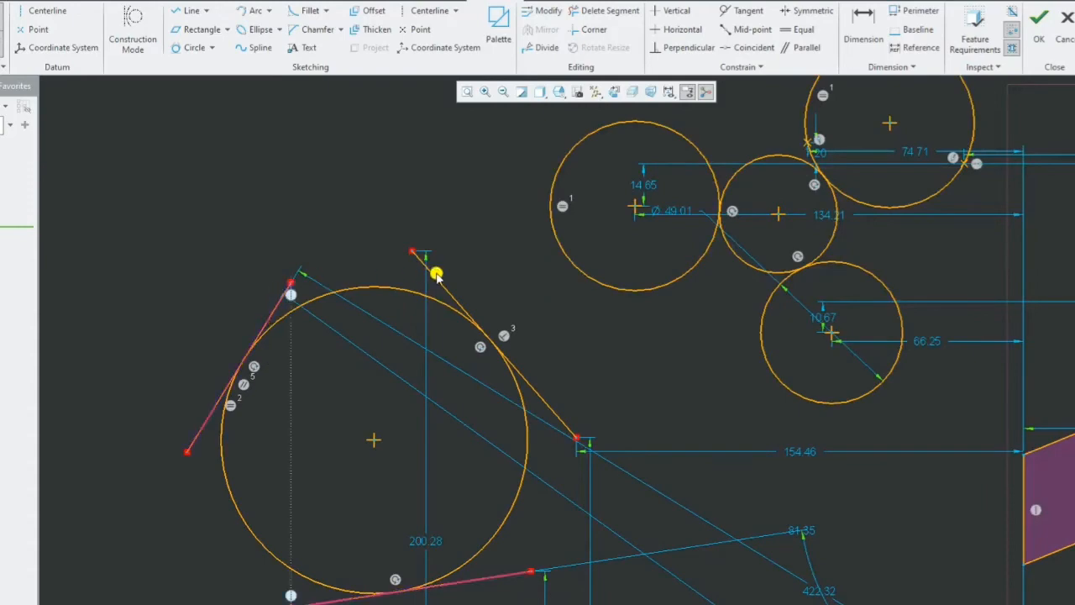
scroll(435, 363, "up", 3)
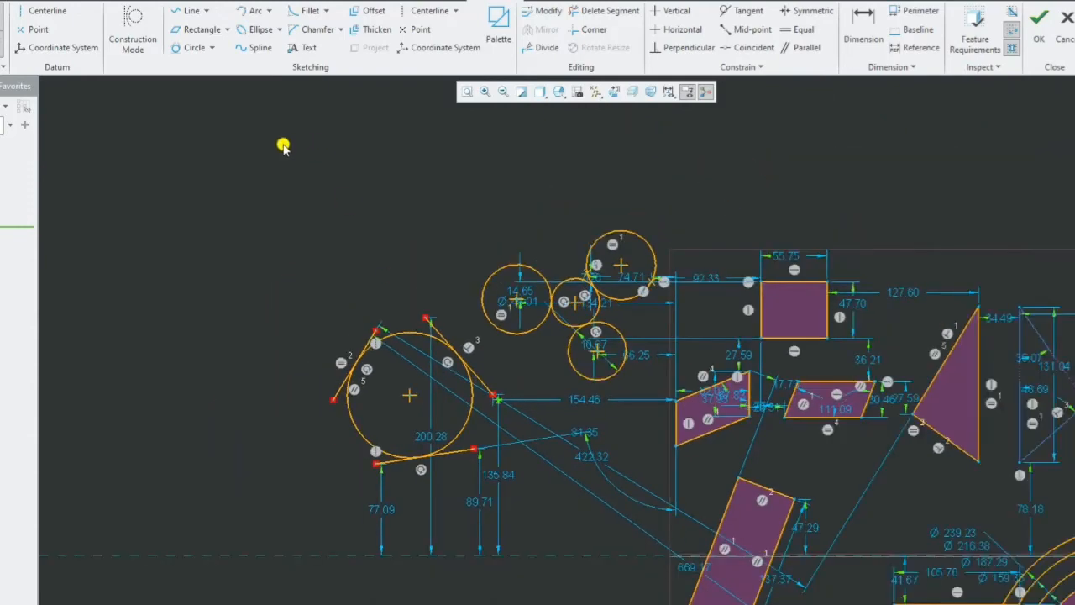
scroll(261, 151, "down", 3)
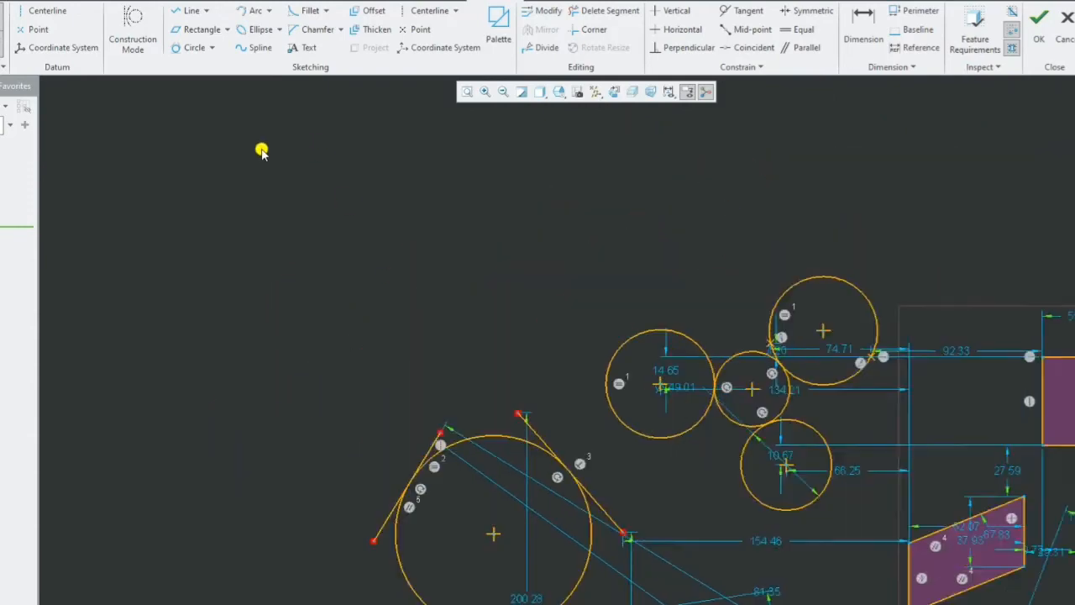
left_click(191, 10)
left_click(344, 207)
left_click(288, 288)
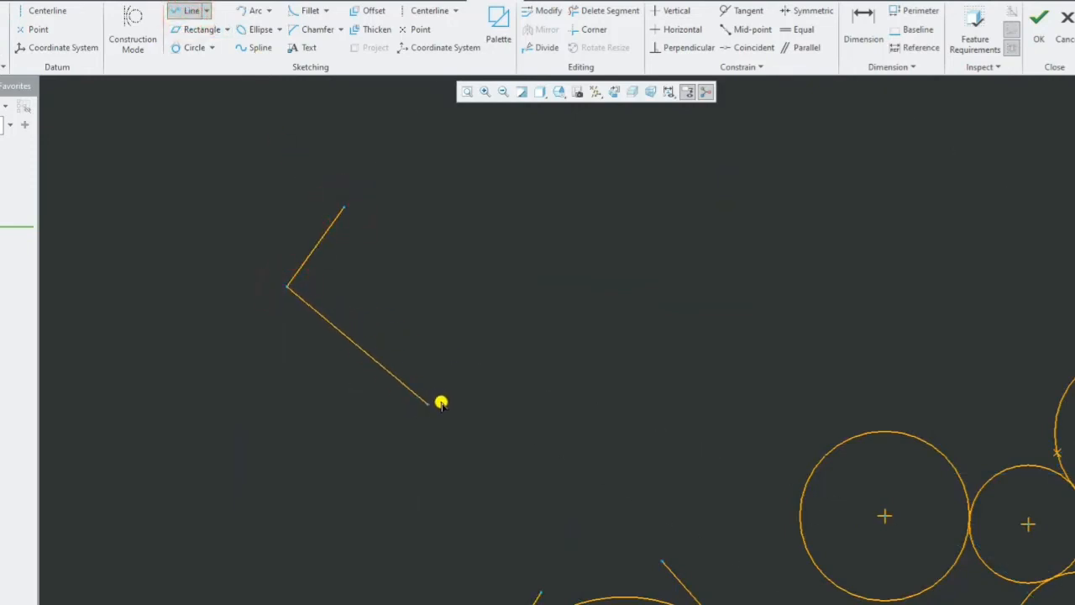
left_click(467, 342)
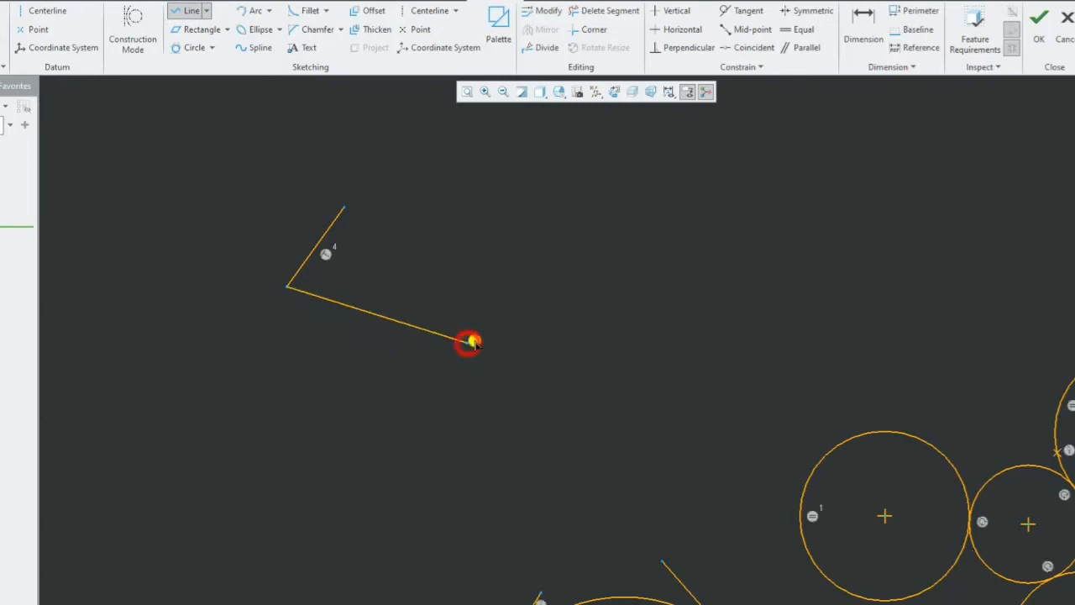
left_click(350, 205)
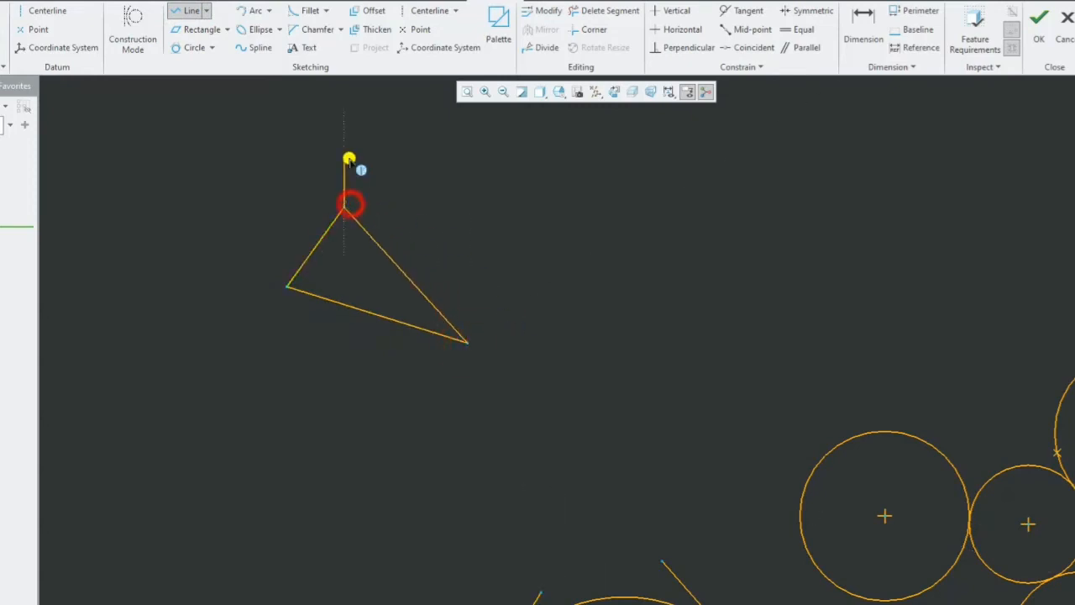
- Draw a 3 Tangent circle inside the closed triangle, touching all three of its sides
left_click(194, 48)
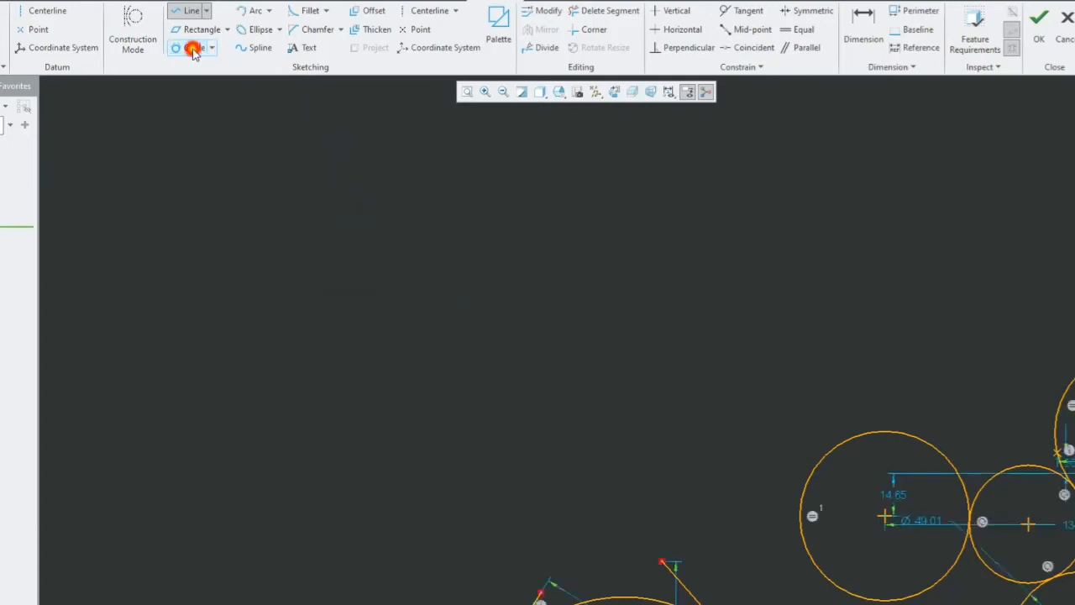
left_click(323, 253)
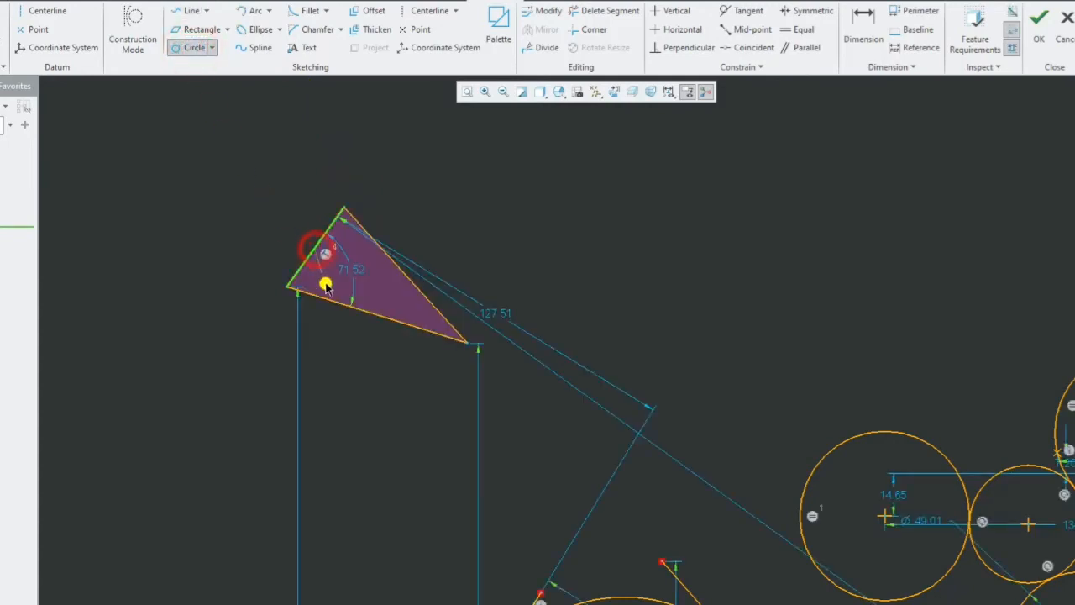
left_click(328, 302)
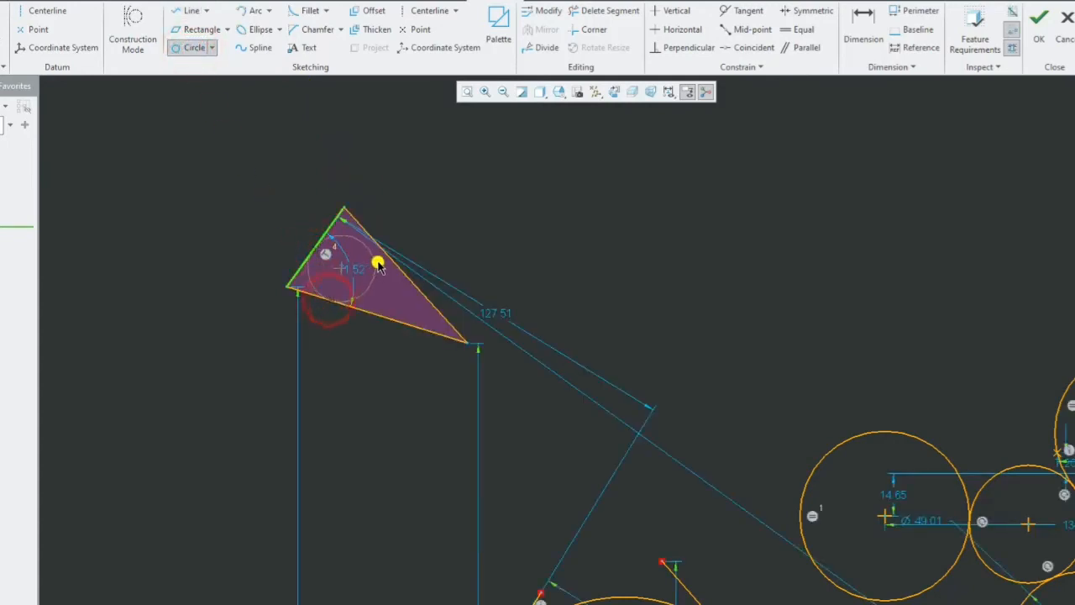
left_click(379, 252)
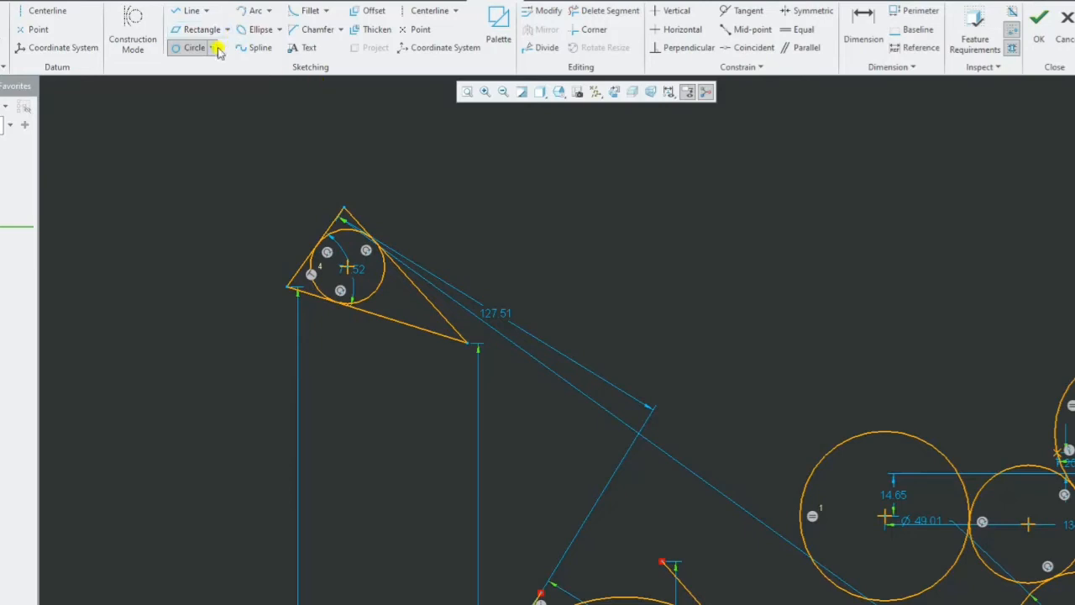
- Examine the circle tangent to the triangle and the overall layout of all shapes in the sketch
scroll(1040, 557, "down", 3)
scroll(1040, 557, "up", 7)
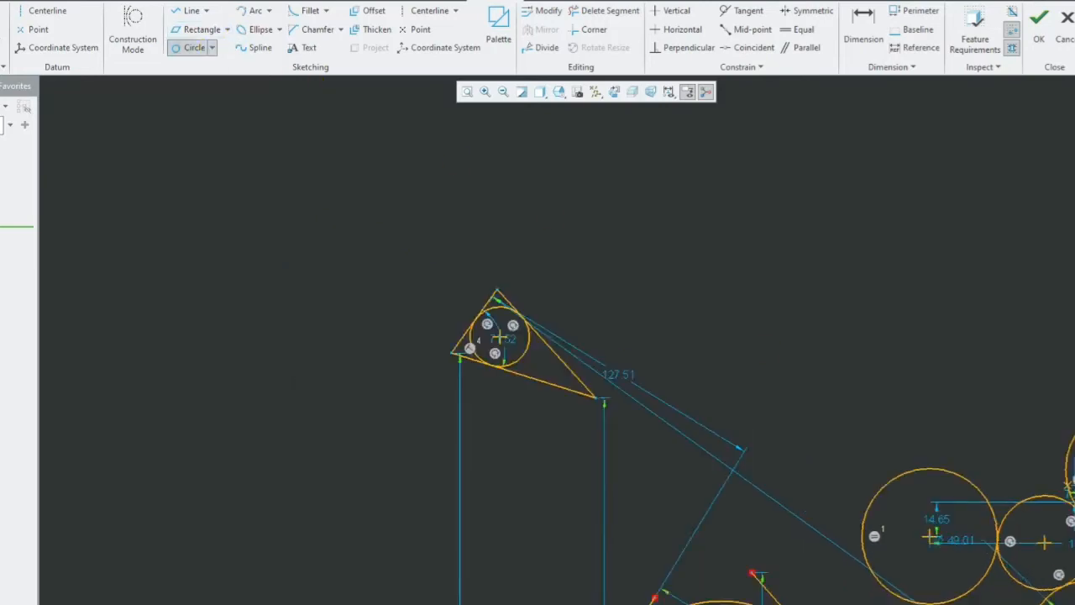
scroll(1040, 557, "down", 6)
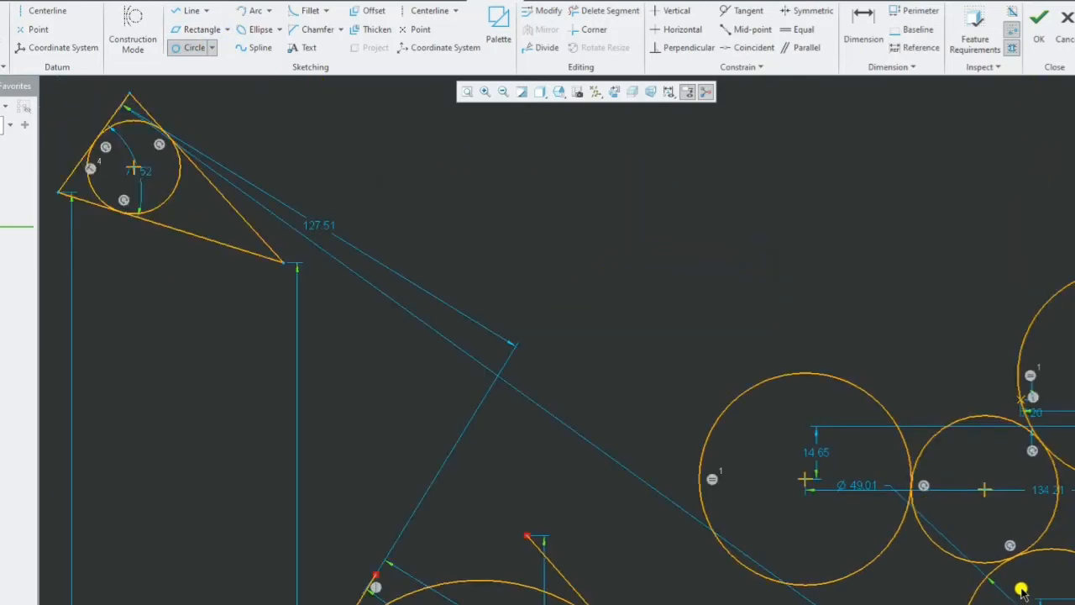
left_click(467, 91)
scroll(518, 442, "down", 2)
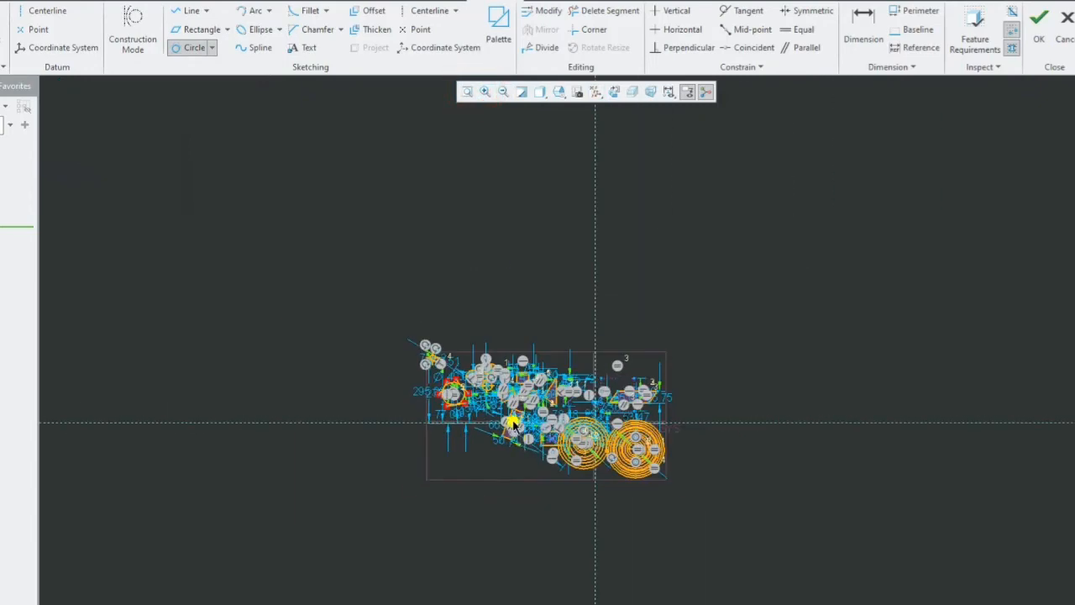
scroll(511, 423, "up", 6)
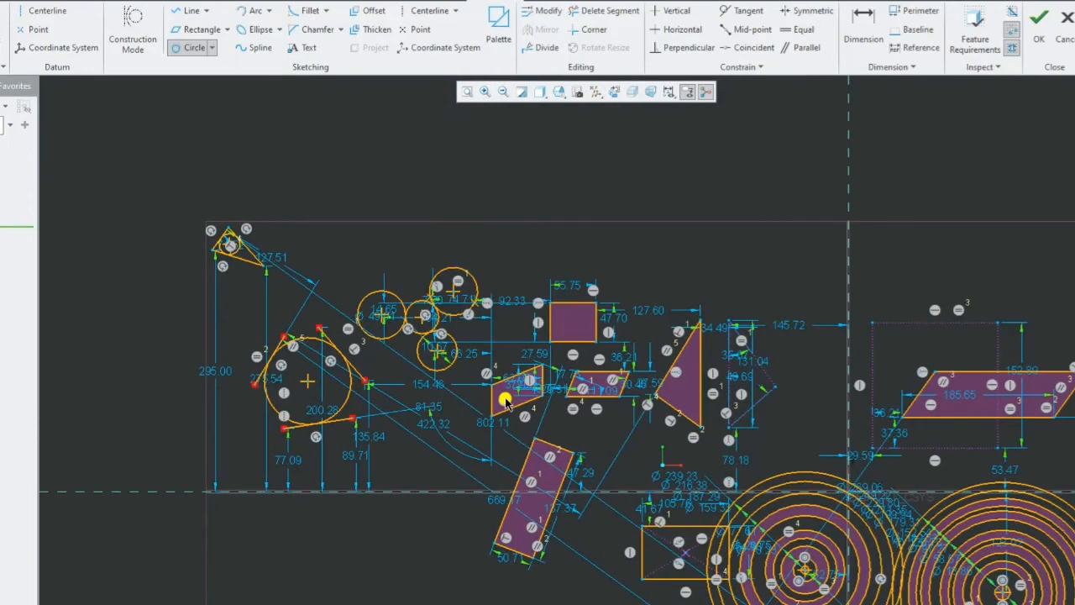
scroll(504, 402, "down", 3)
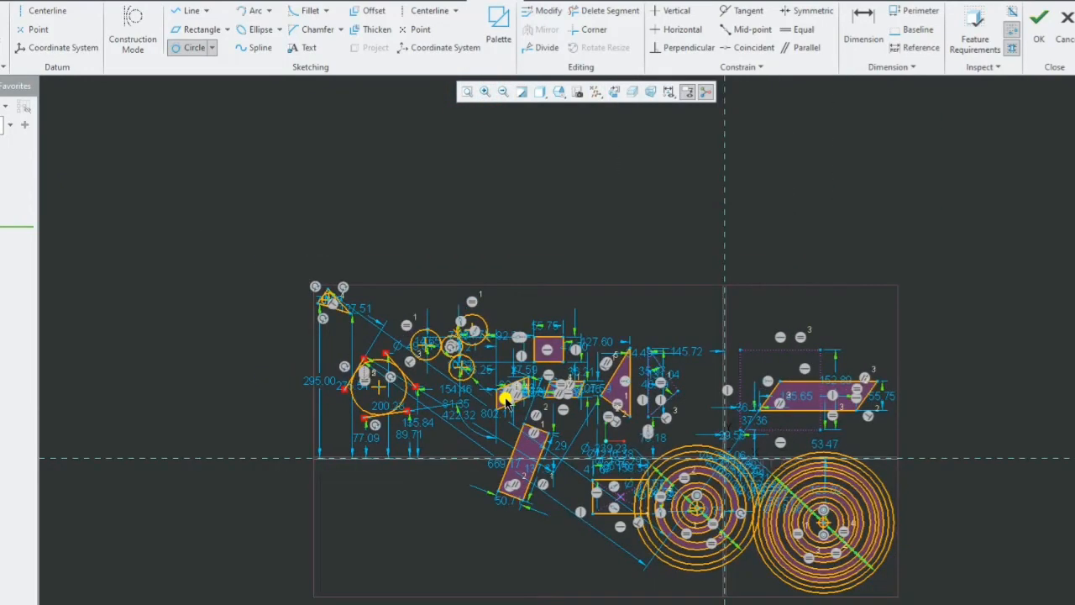
left_click(467, 93)
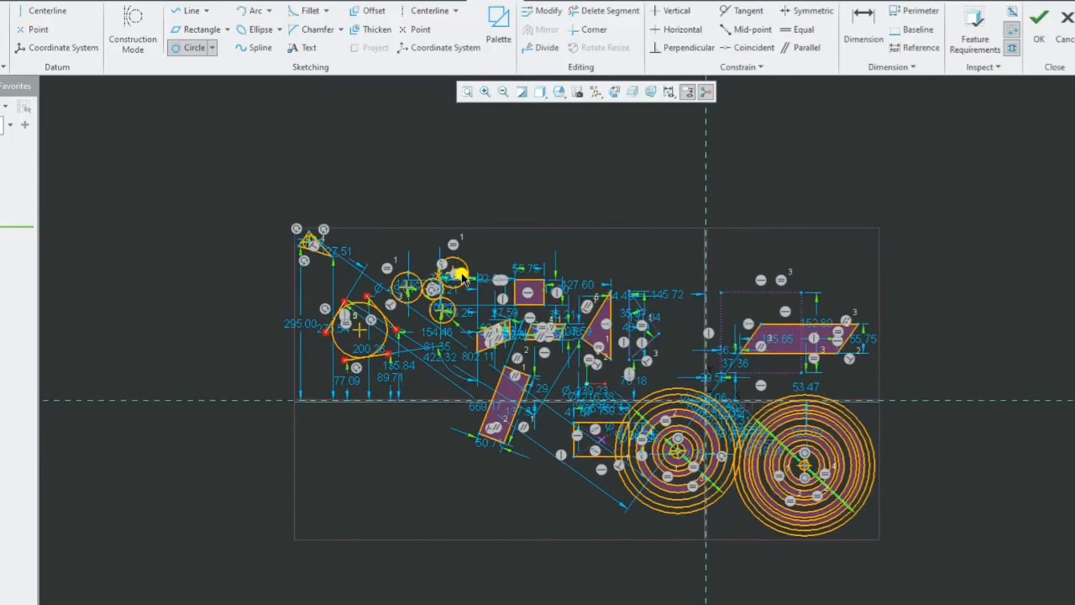
- Leave the circle command, select everything in the sketch and delete it
left_click(232, 168)
left_click(246, 149)
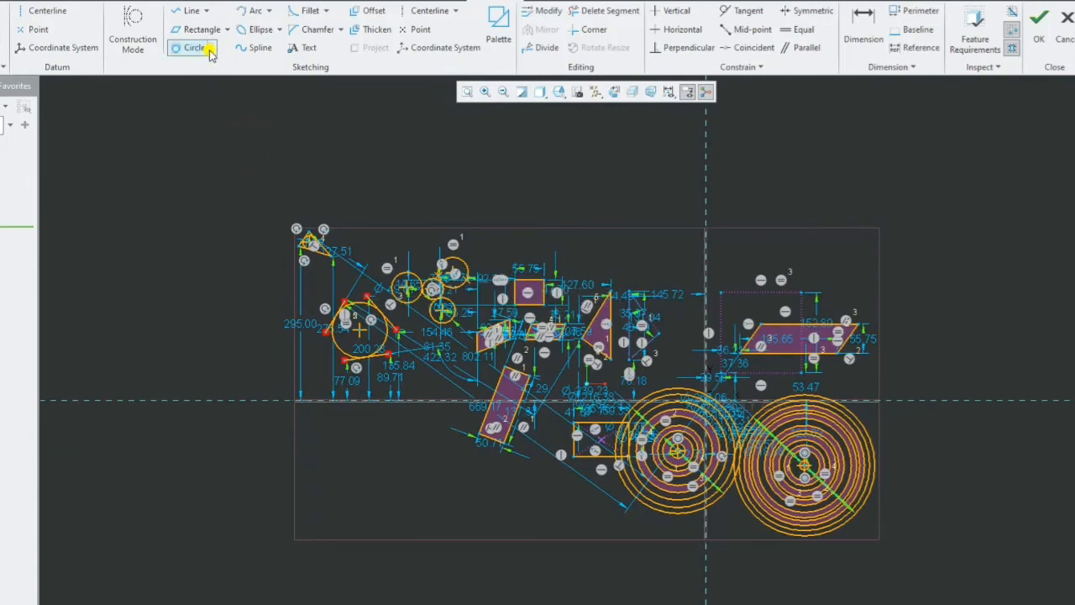
left_click(255, 163)
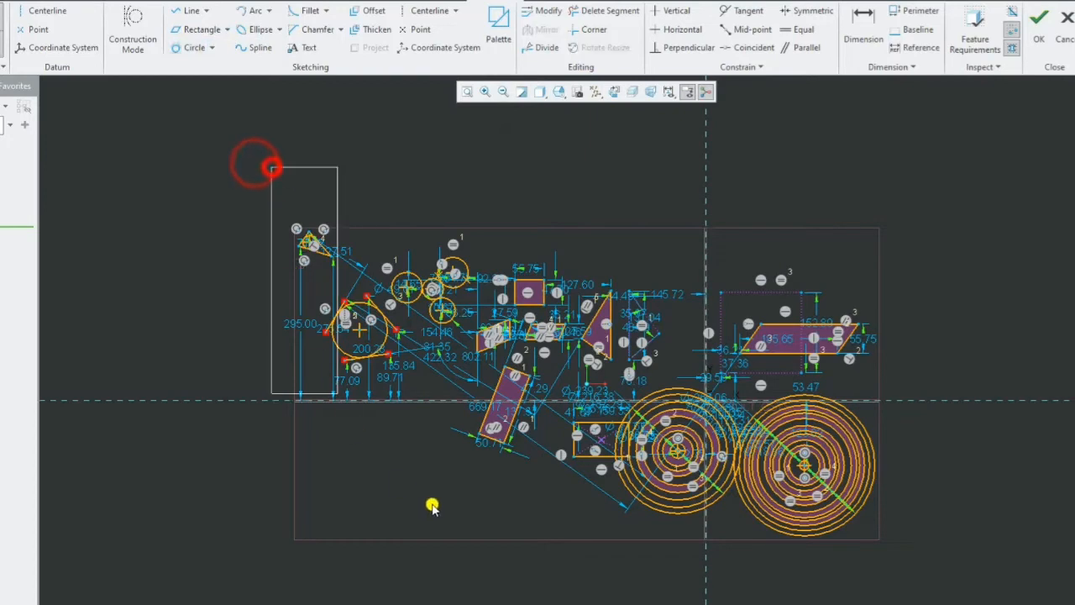
key("ctrl+a")
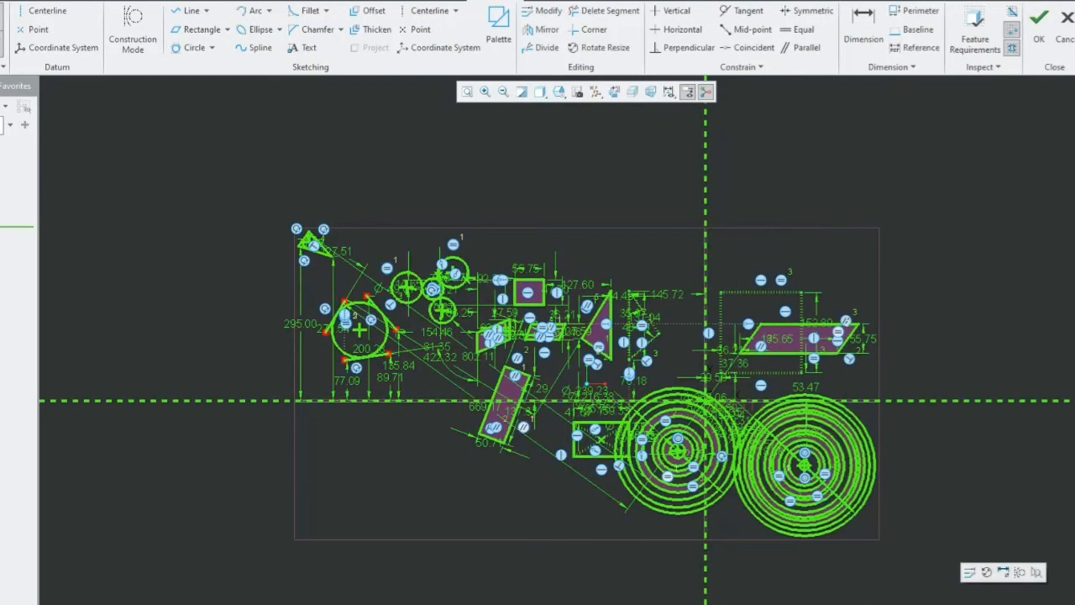
key("Delete")
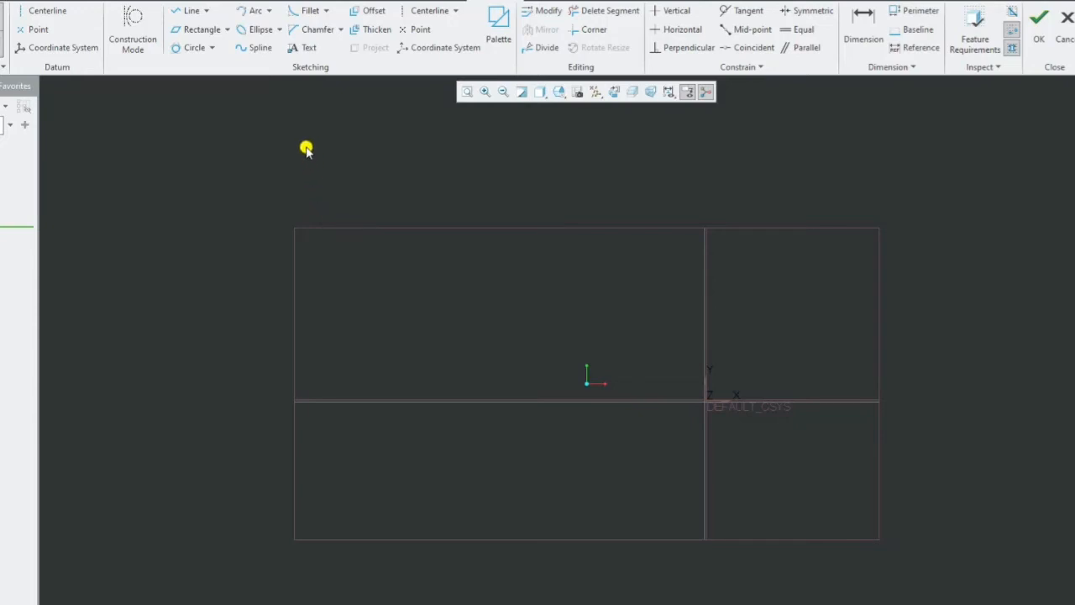
- Draw a slanted parallelogram about 249 long and about 160 high across the upper edge of the reference plane outline
left_click(206, 28)
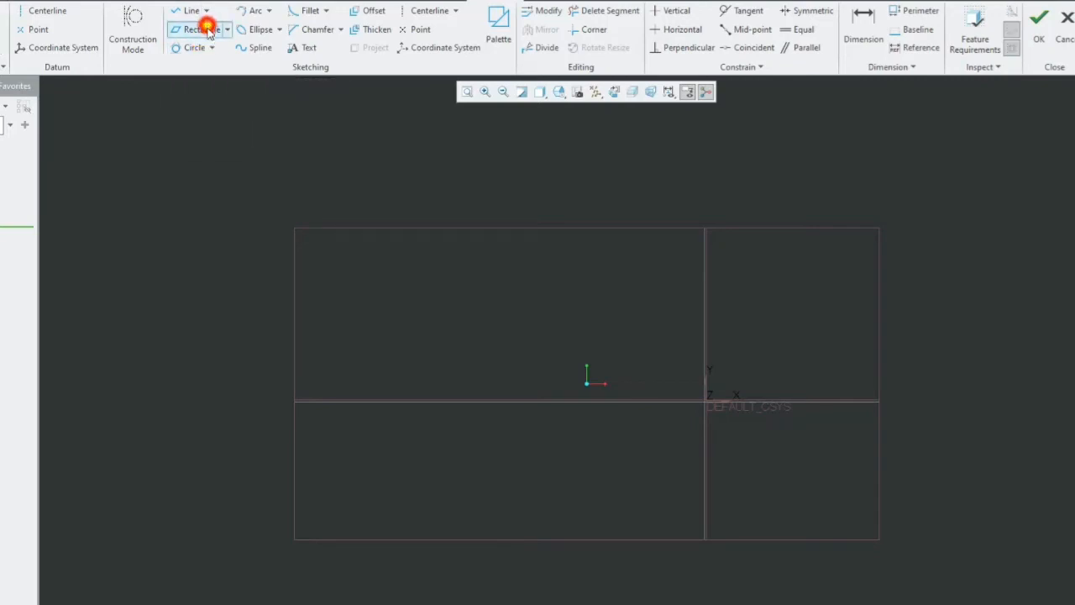
left_click(350, 271)
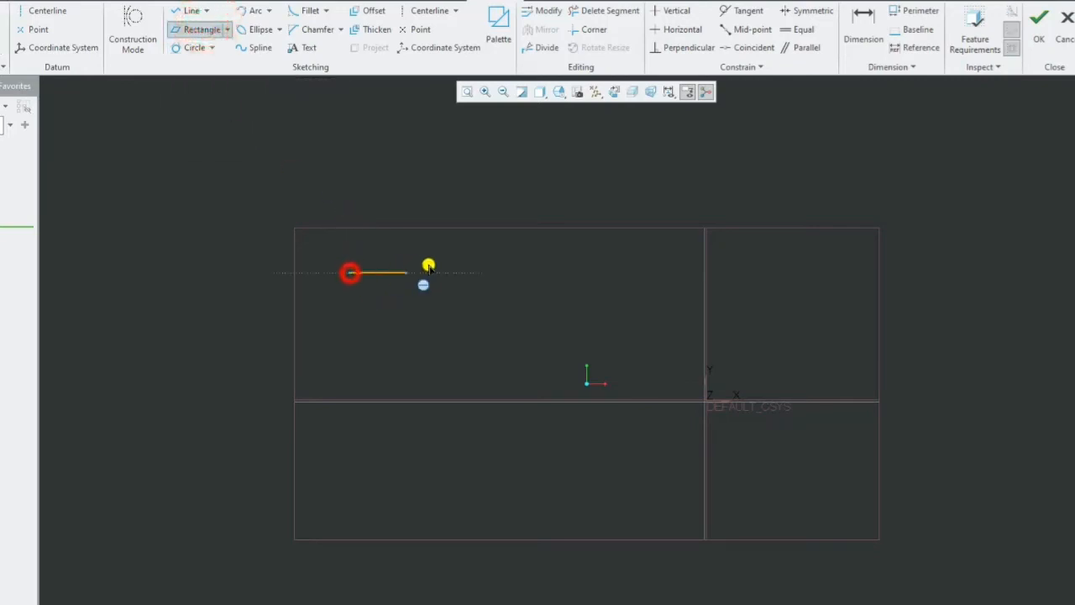
left_click(479, 257)
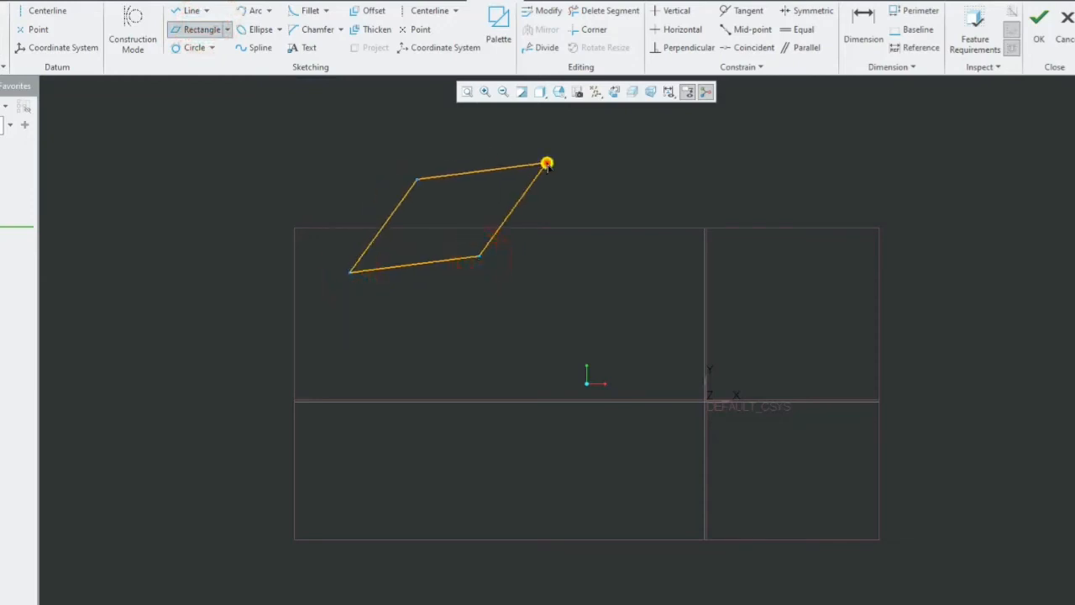
left_click(547, 163)
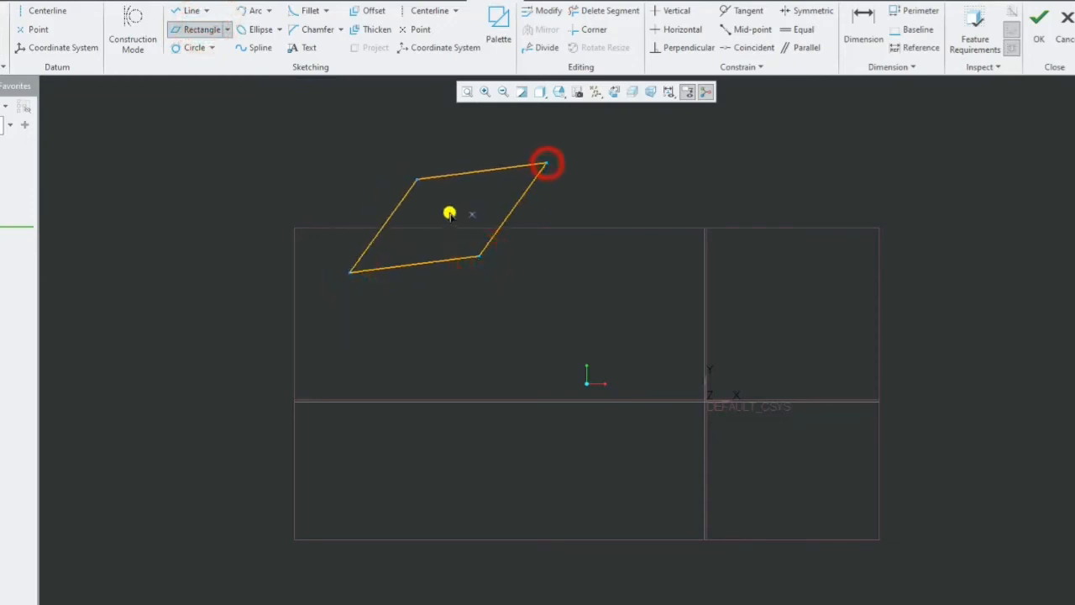
- Draw a 3 Tangent circle touching the parallelogram's two slanted sides and its lower side, and end the circle command
left_click(195, 48)
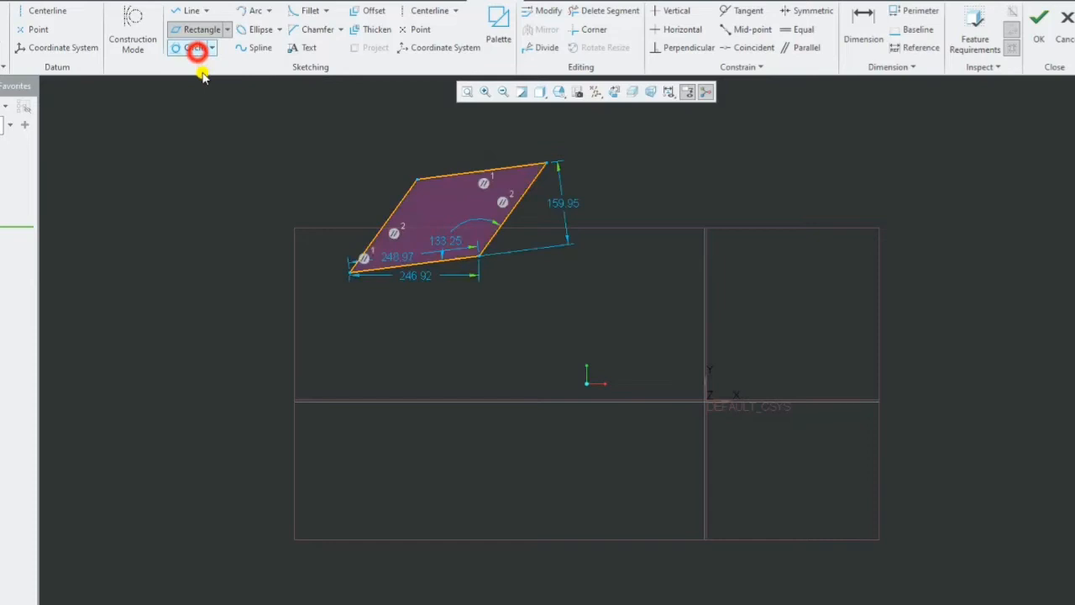
left_click(396, 208)
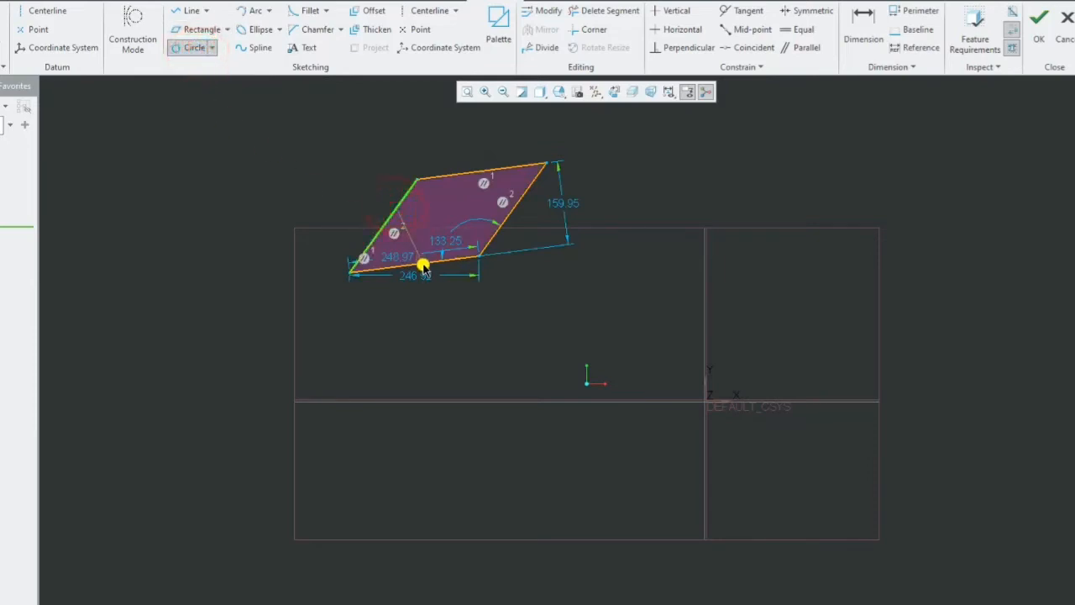
left_click(422, 263)
left_click(505, 222)
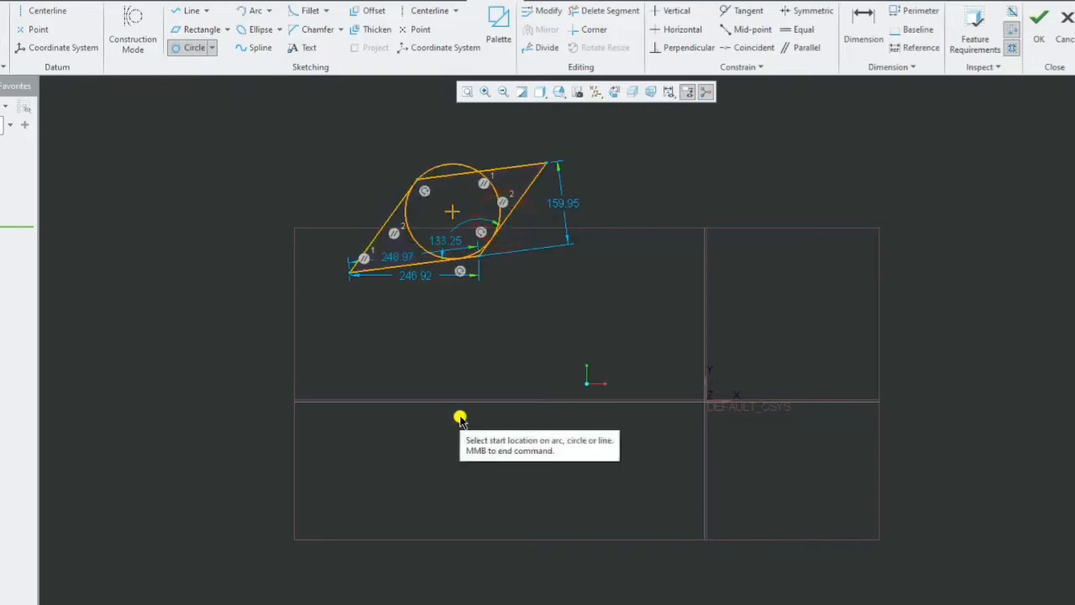
middle_click(479, 262)
- Select the parallelogram together with its tangent circle and delete both
mouse_move(277, 118)
left_mouse_down()
mouse_move(562, 333)
mouse_move(704, 385)
left_mouse_up()
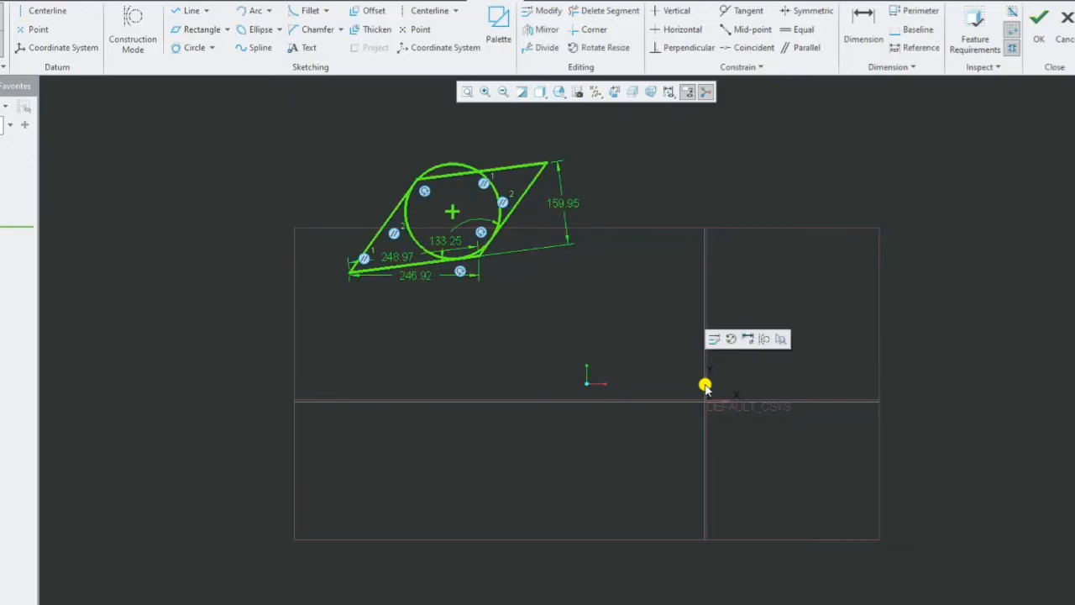
key("Delete")
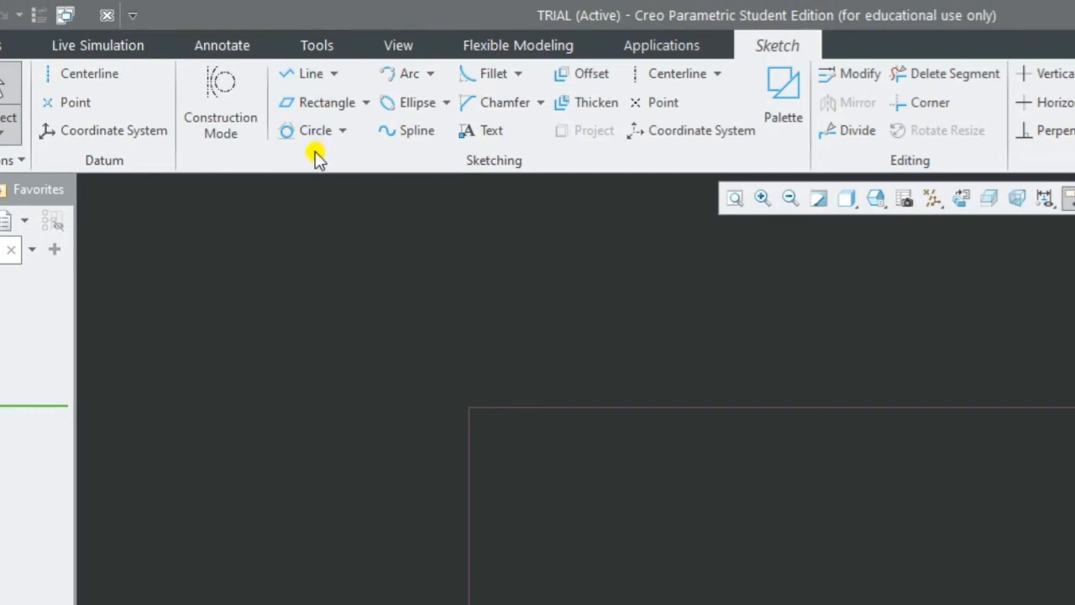
- Draw a large 3-Point / Tangent End arc, open at the bottom, in the upper-left quadrant of the reference planes
left_click(430, 77)
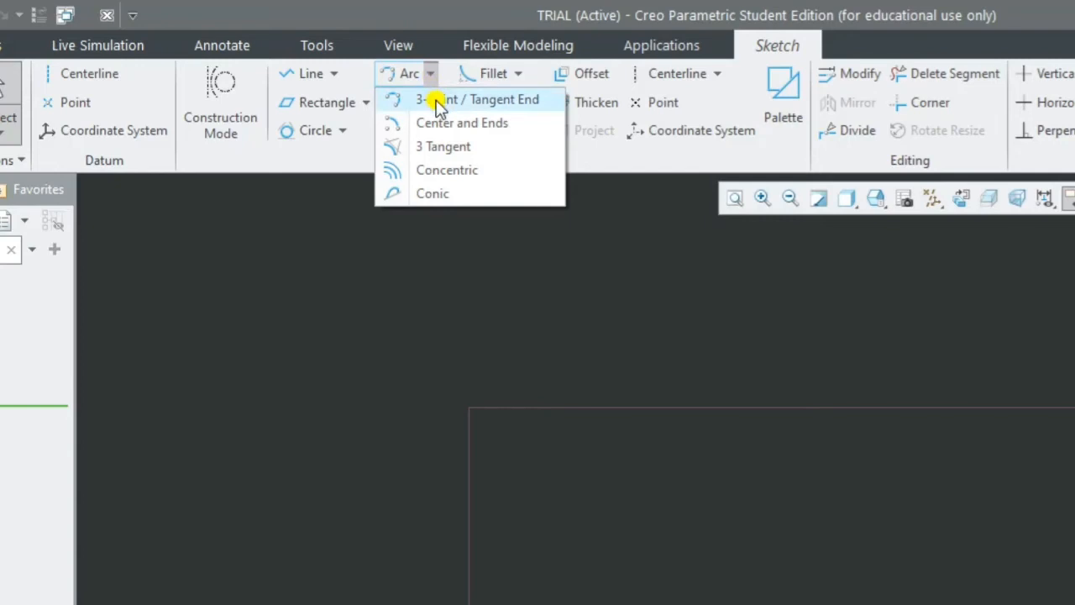
left_click(437, 101)
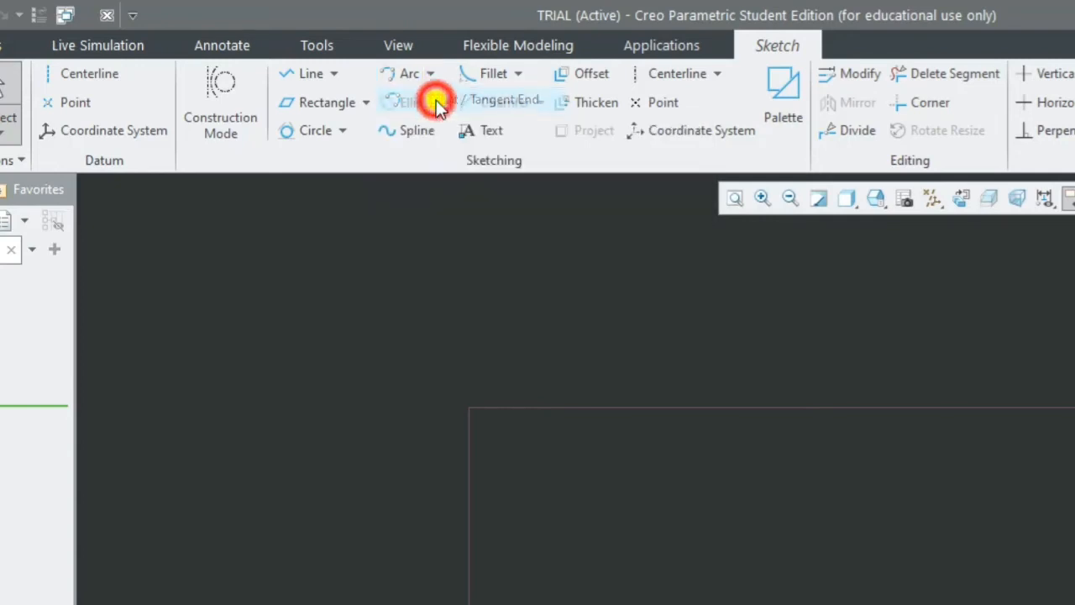
left_click(674, 578)
left_click(865, 576)
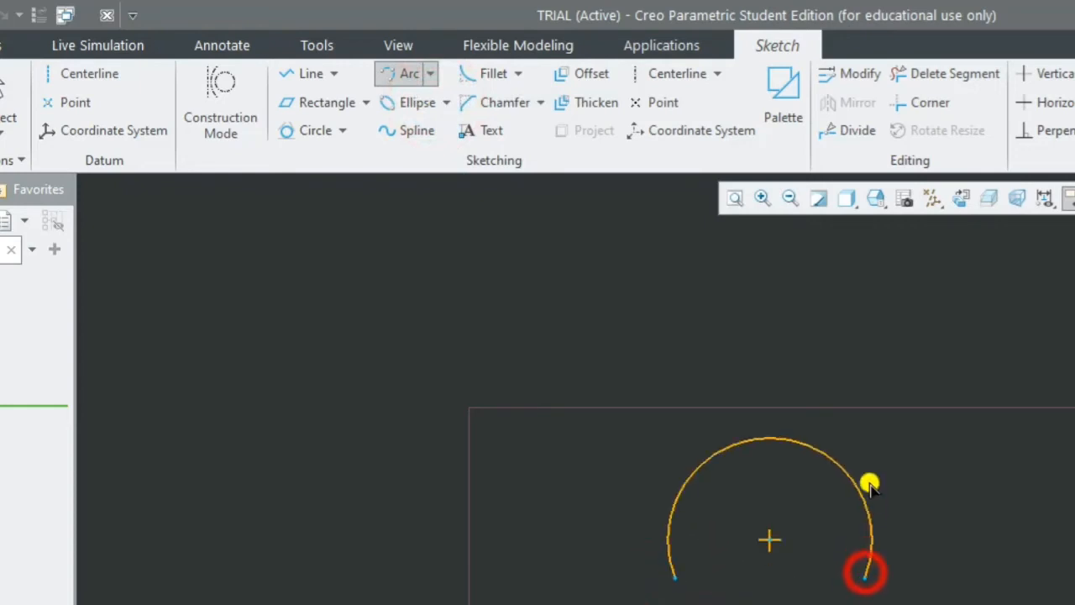
left_click(815, 426)
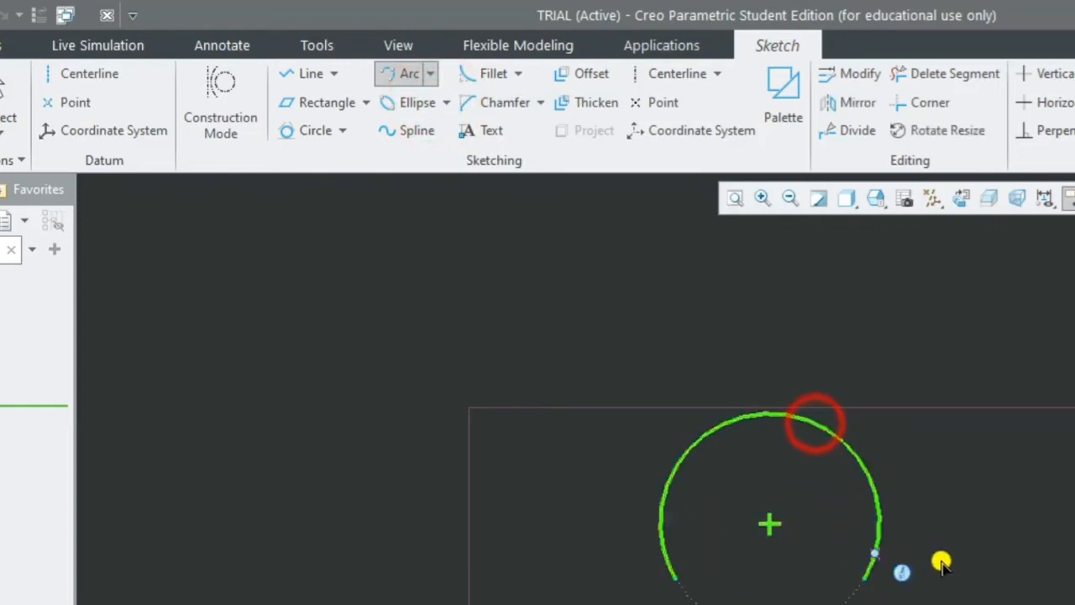
- Draw a second, smaller three-point arc bulging downward to the right of the large arc
left_click(1022, 559)
left_click(947, 528)
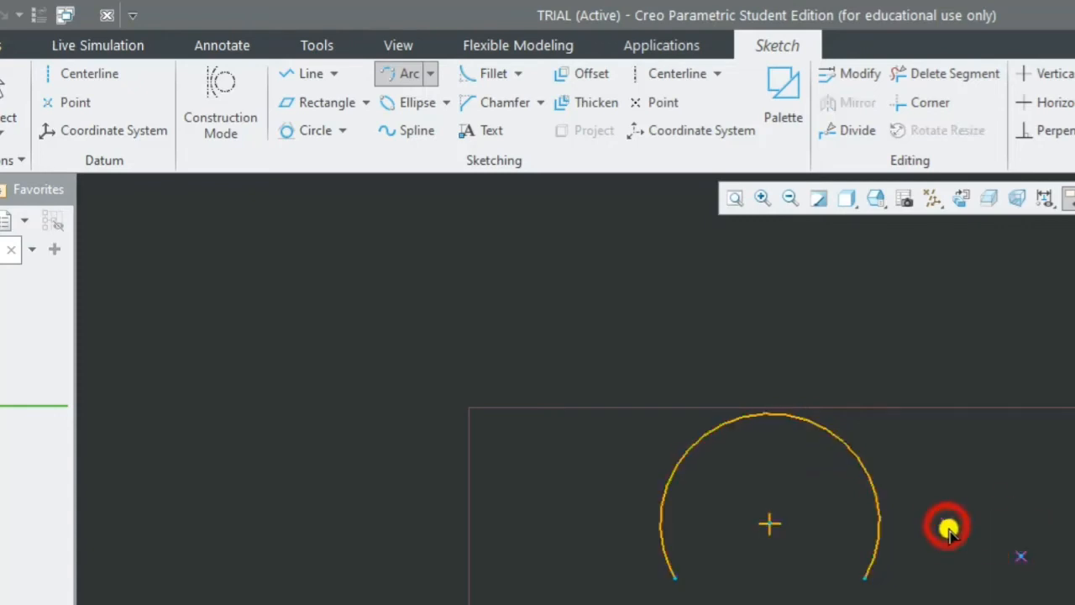
left_click(954, 548)
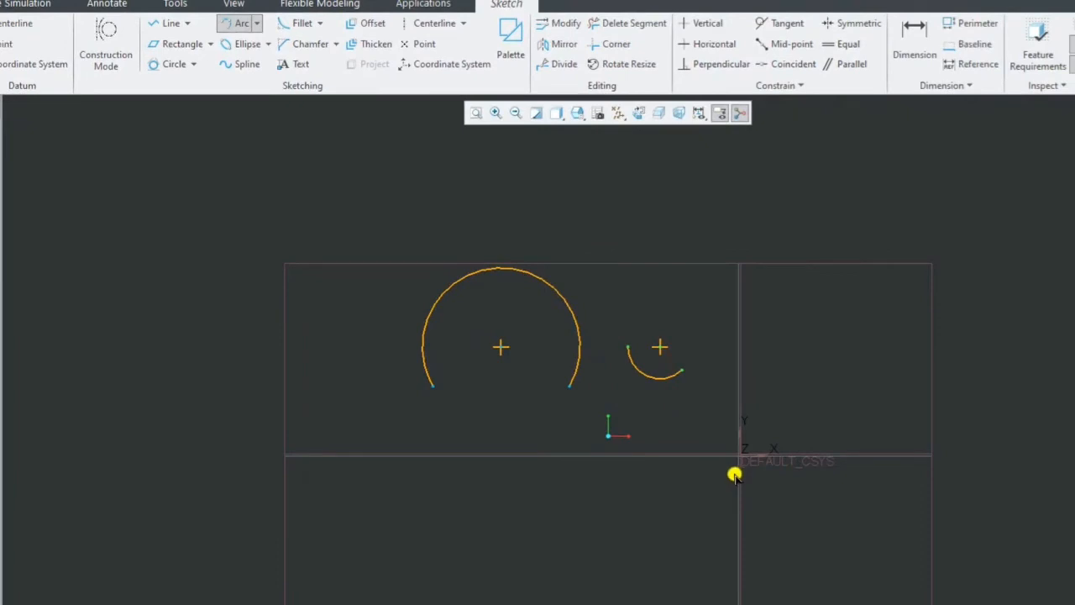
- Draw a short Center and Ends arc centred in the upper-right quadrant, with its two endpoints above the centre
left_click(261, 31)
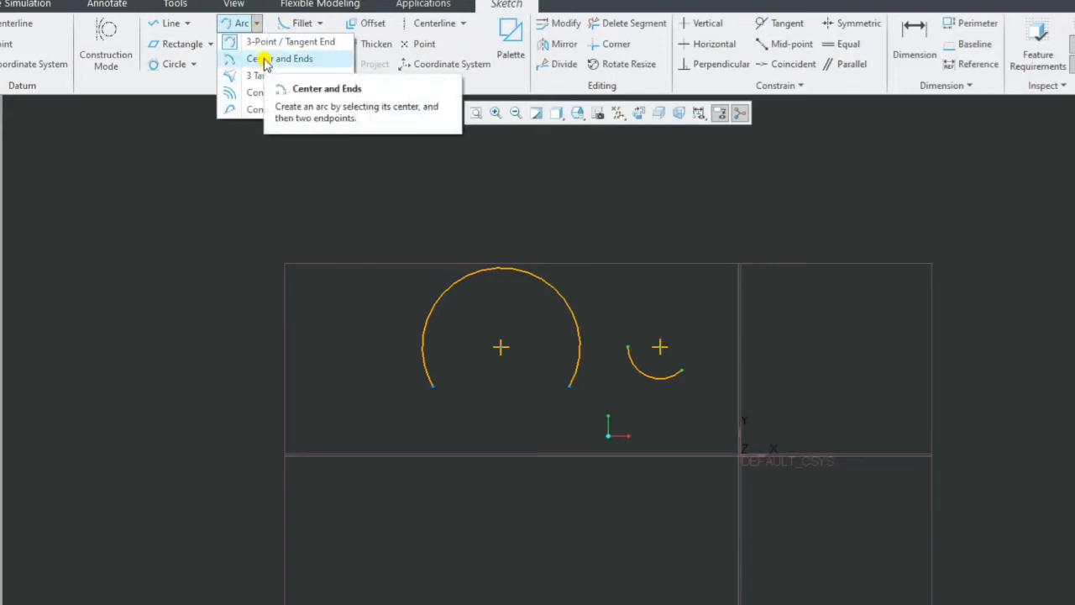
left_click(264, 59)
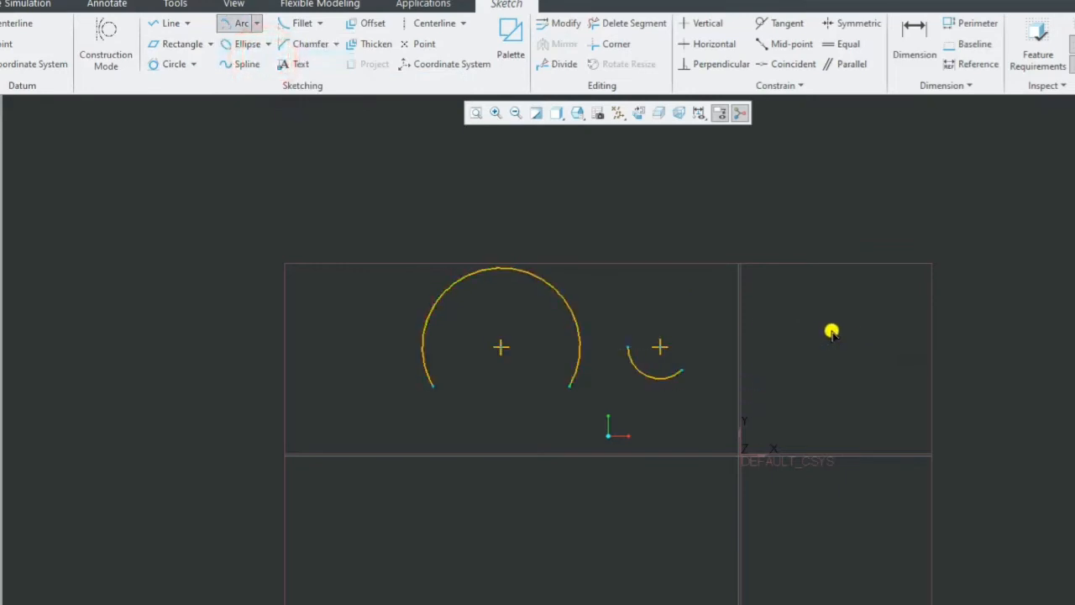
left_click(830, 330)
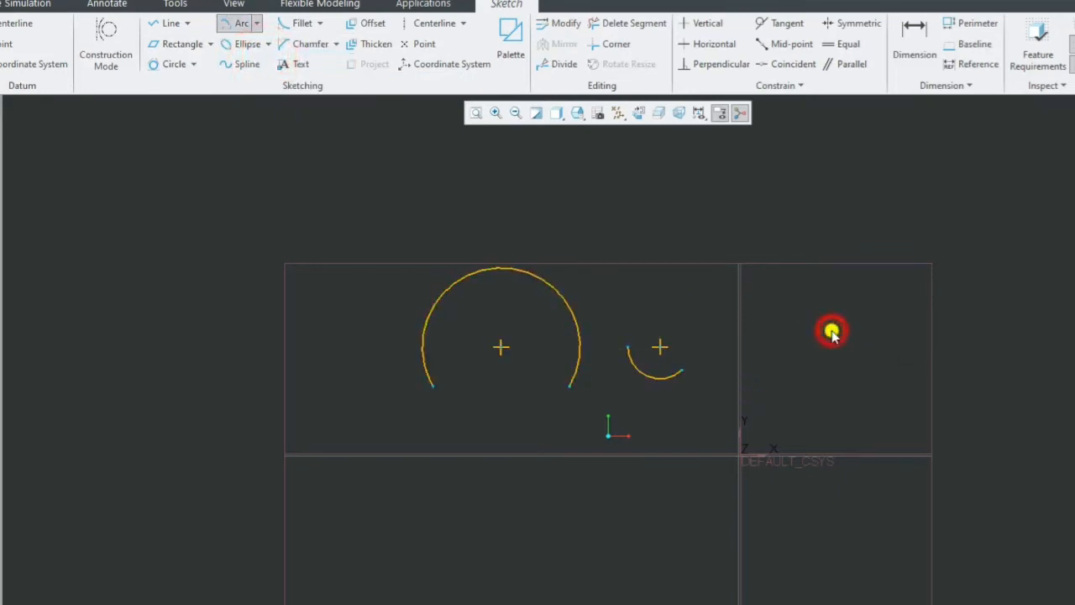
left_click(824, 243)
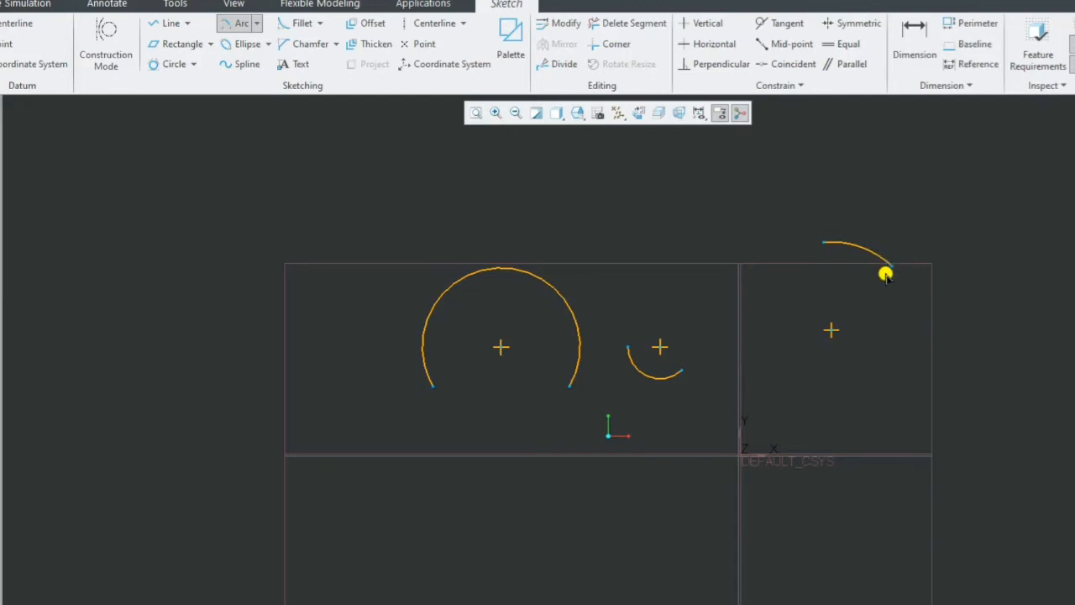
left_click(886, 272)
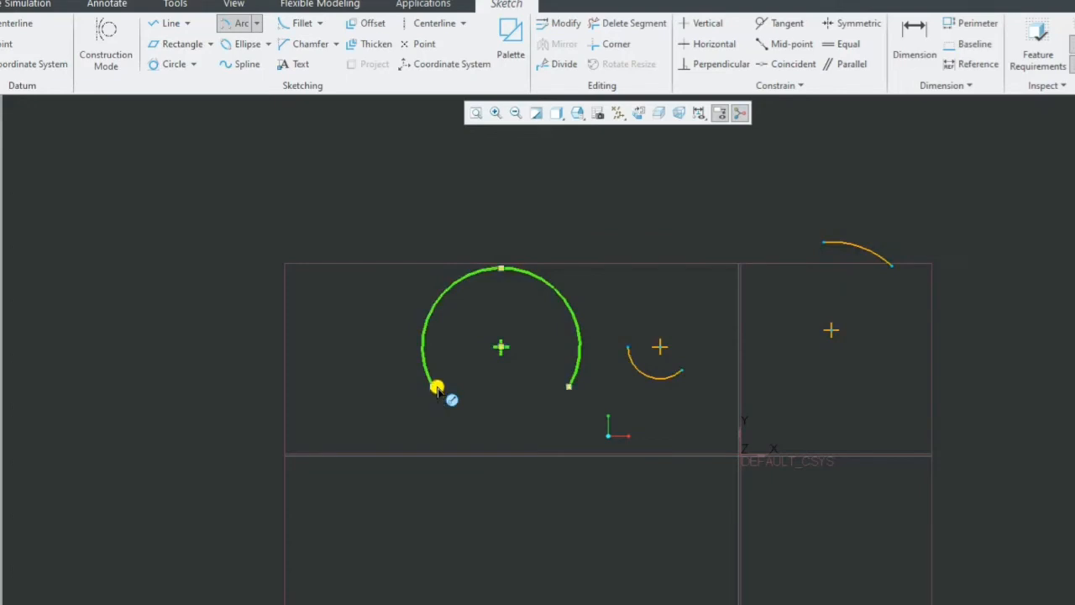
left_click(262, 26)
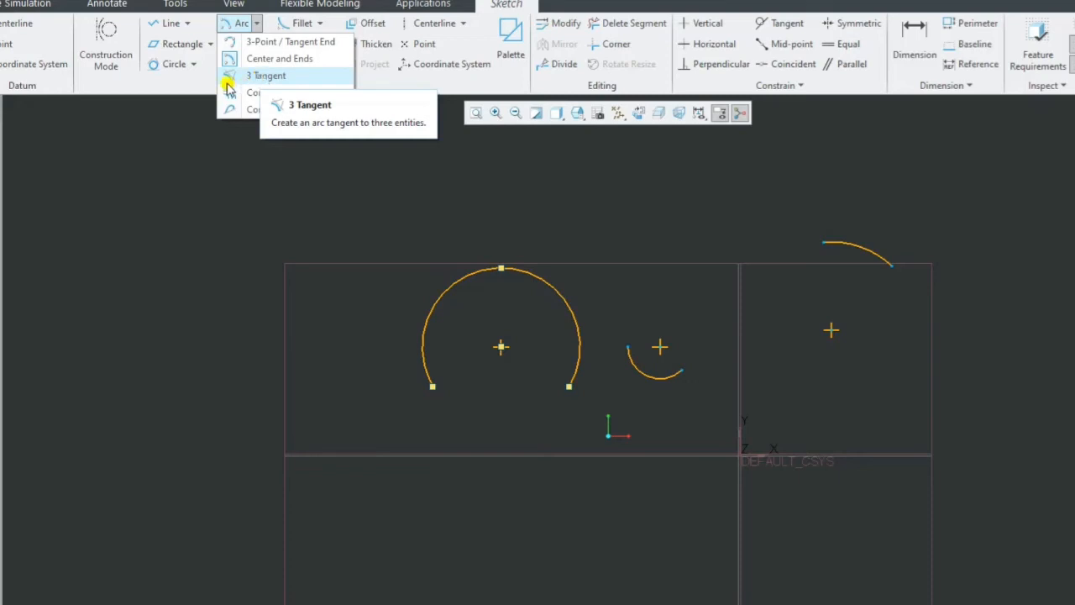
left_click(170, 22)
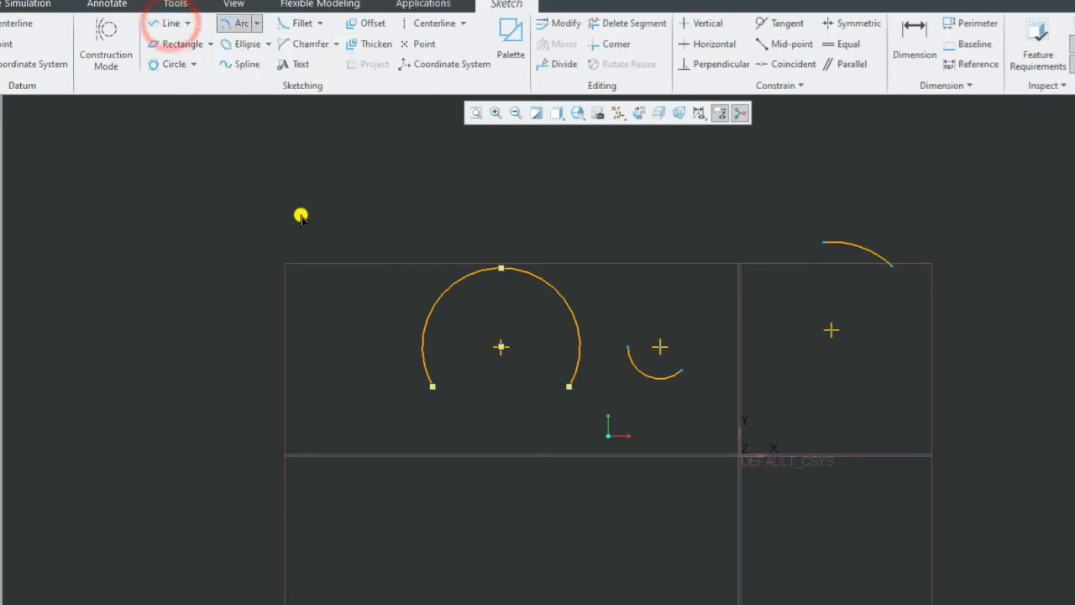
left_click(278, 183)
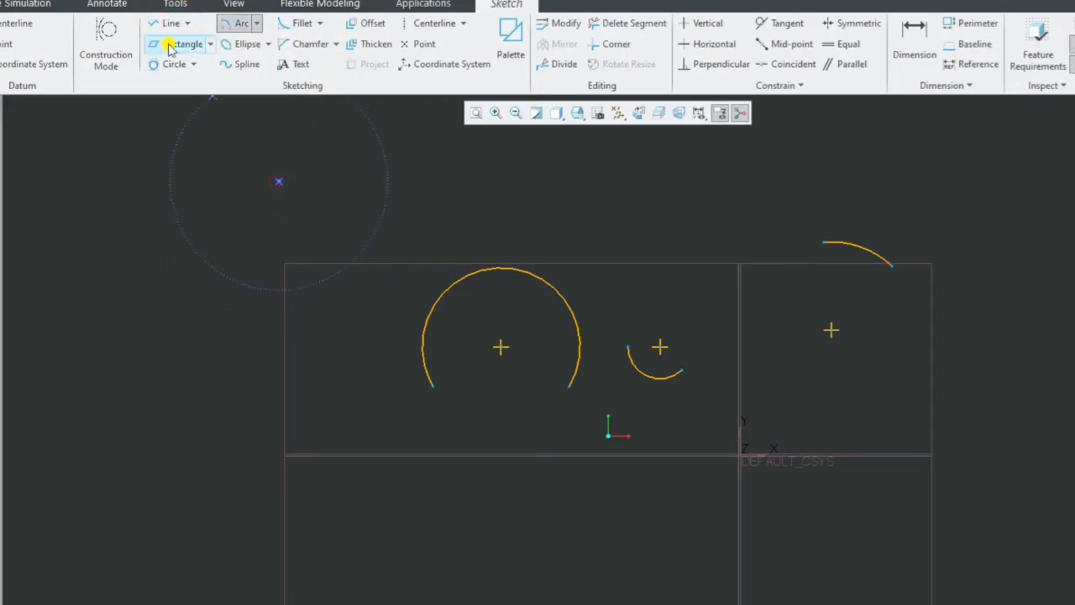
left_click(259, 25)
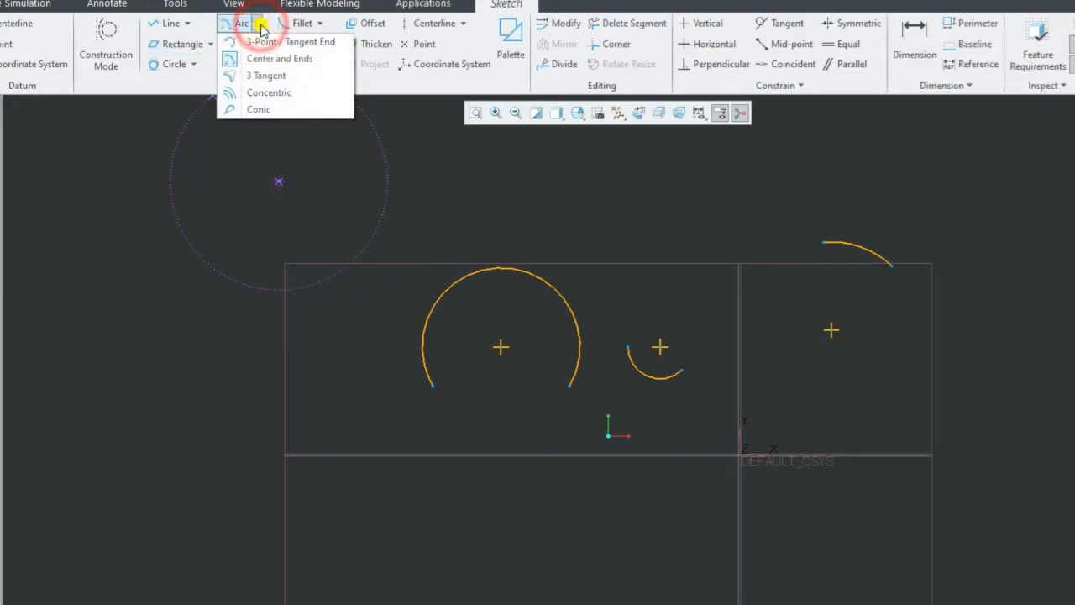
left_click(242, 23)
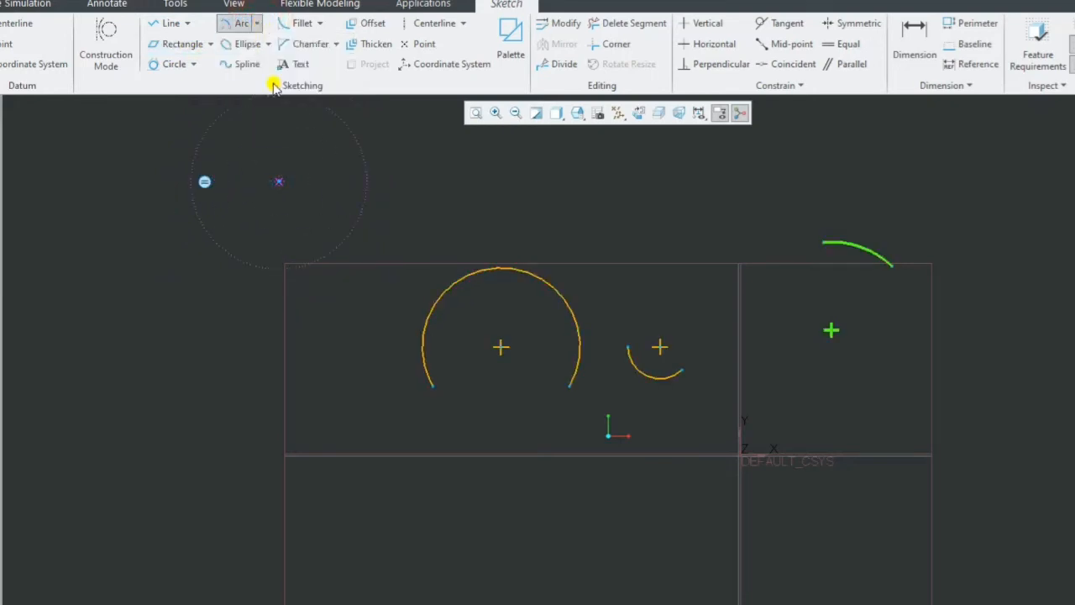
key("Escape")
key("Escape")
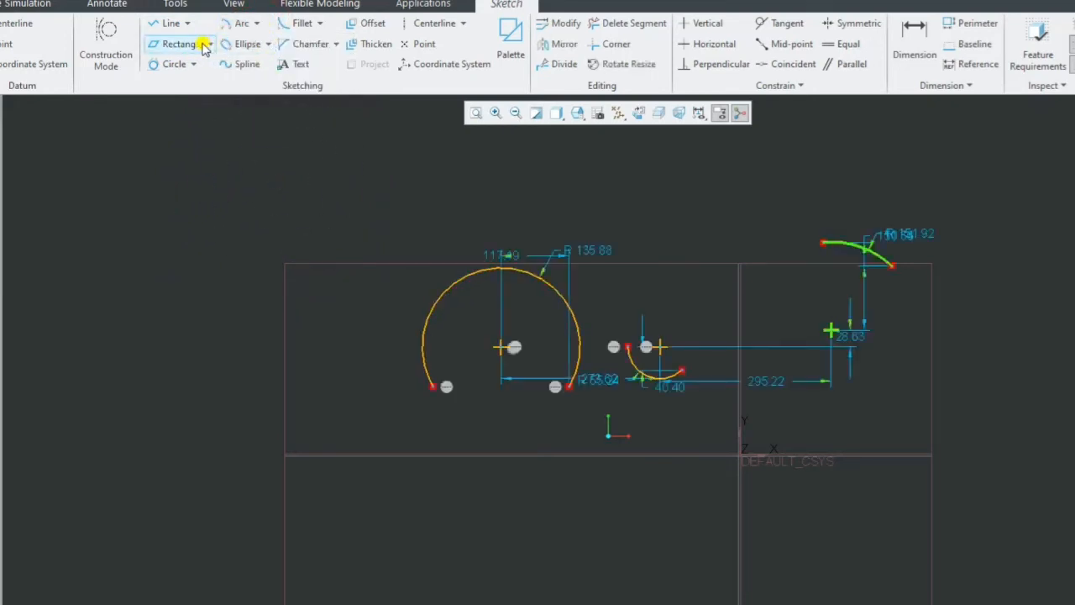
- Draw three separate slanted lines around an open area to the left of the large arc: two above and one below
left_click(169, 23)
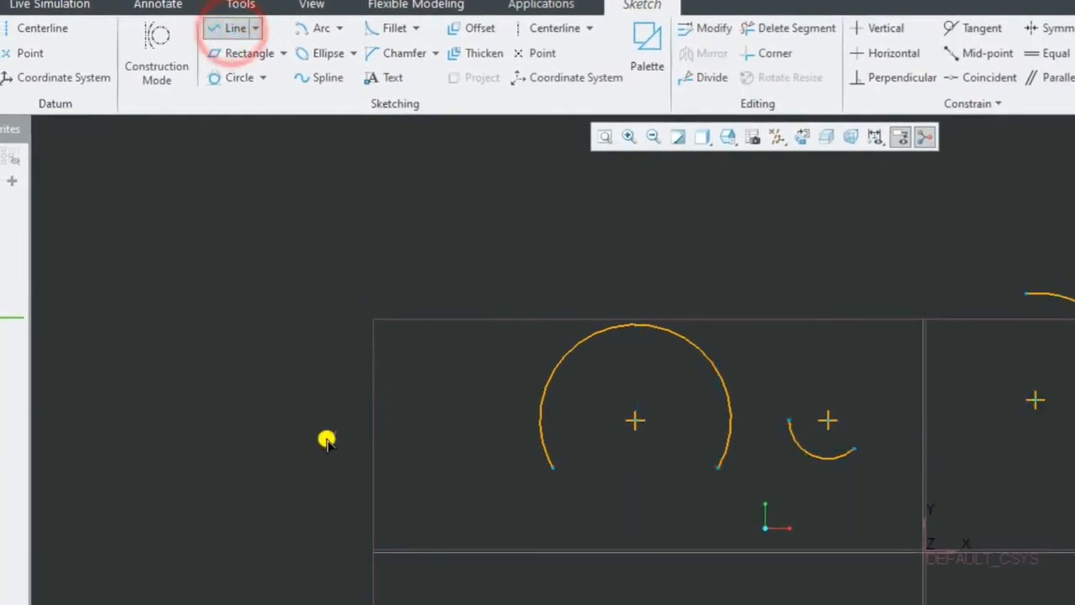
left_click(360, 242)
left_click(302, 296)
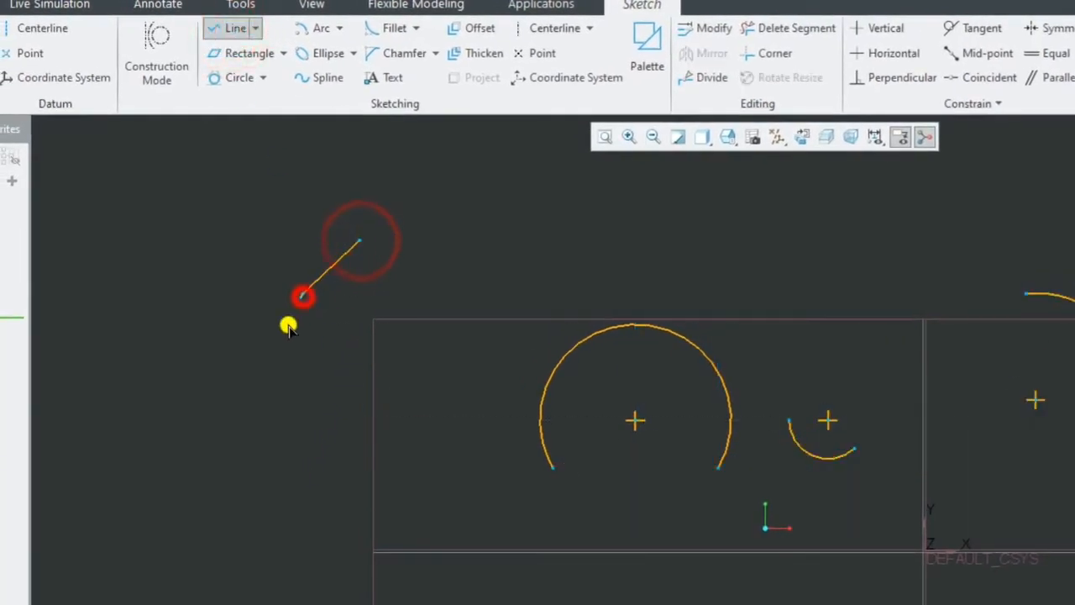
middle_click(300, 391)
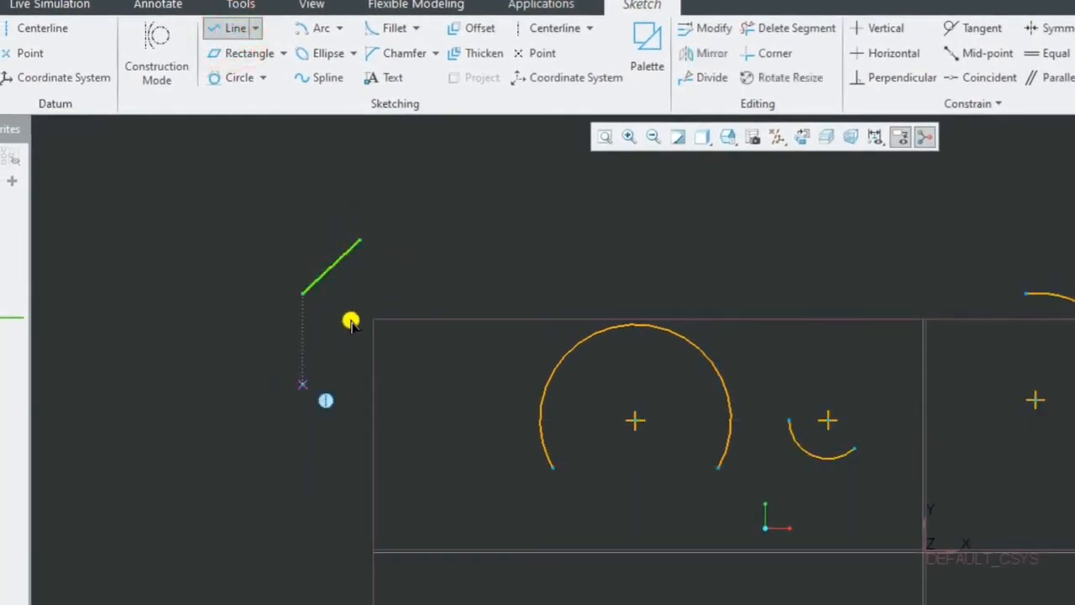
left_click(420, 230)
left_click(493, 344)
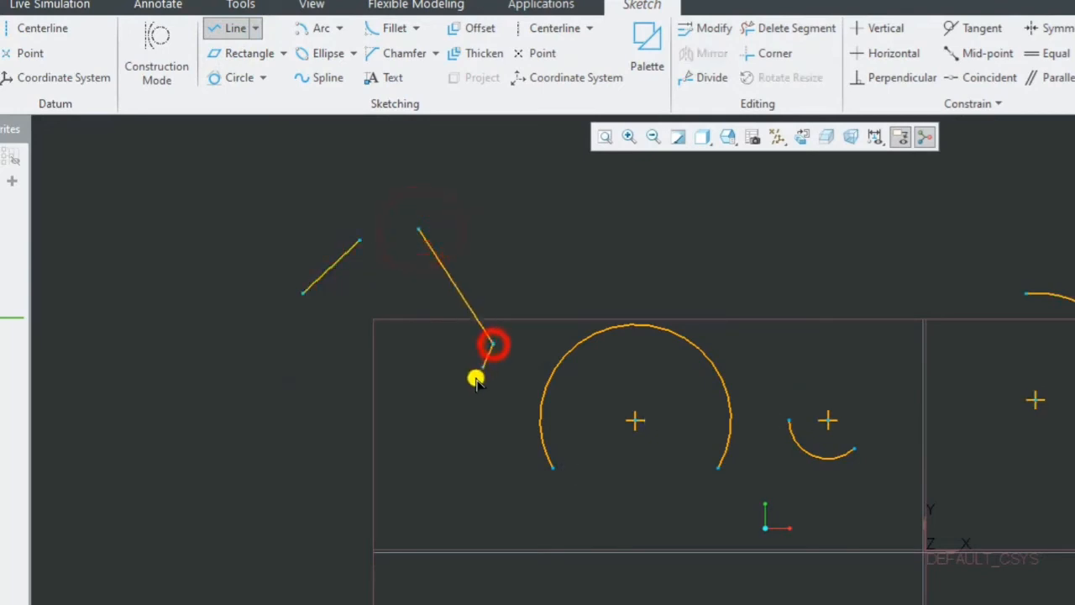
middle_click(386, 390)
left_click(293, 399)
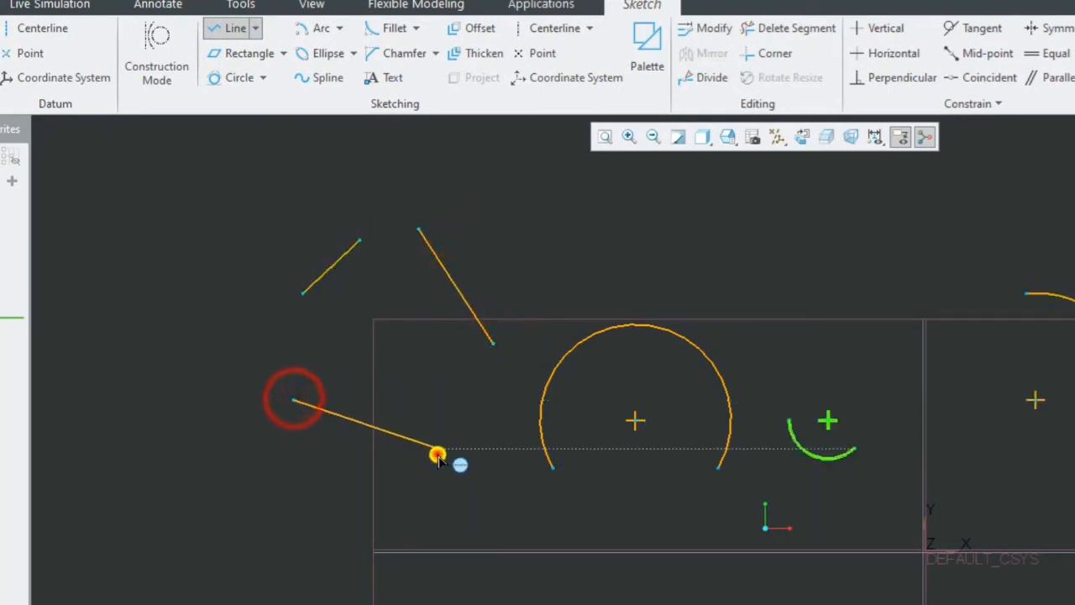
left_click(437, 449)
middle_click(440, 451)
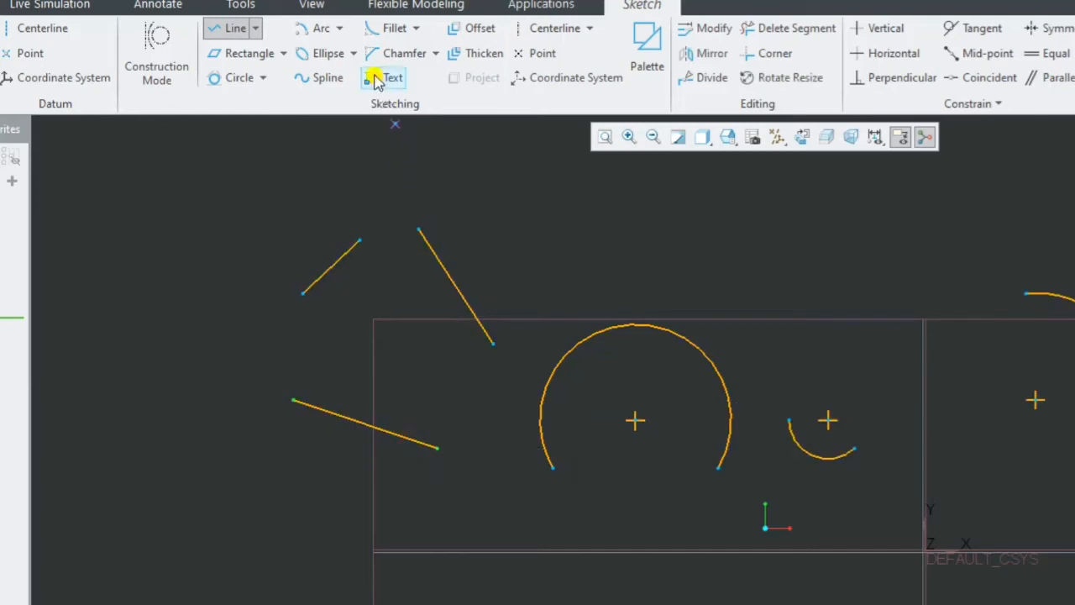
- Draw a 3 Tangent arc from the lower line to the upper-left line, tangent to the upper-right line as well
left_click(343, 28)
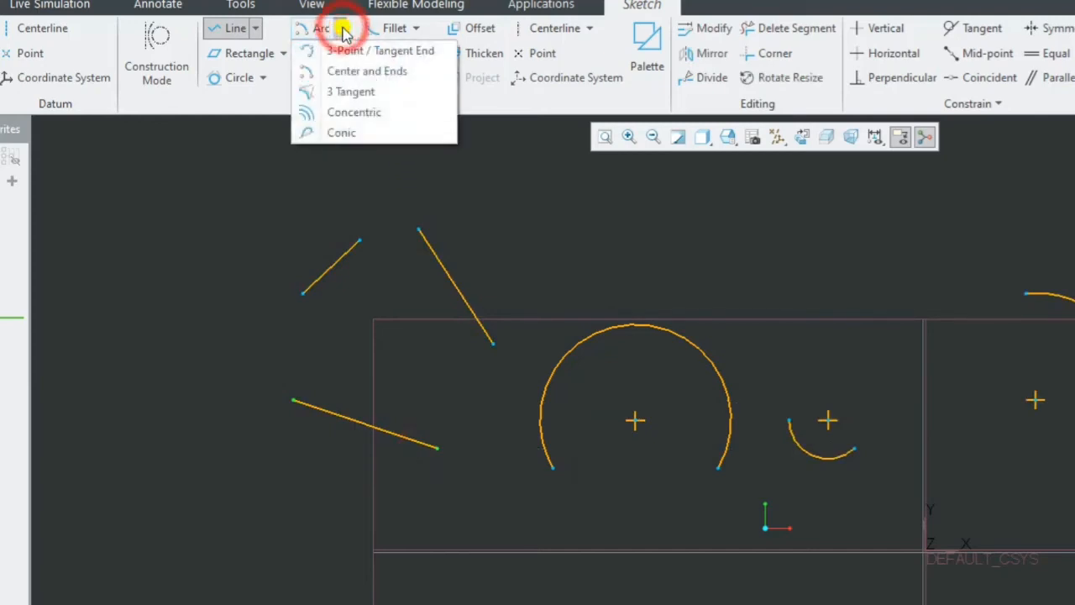
left_click(356, 88)
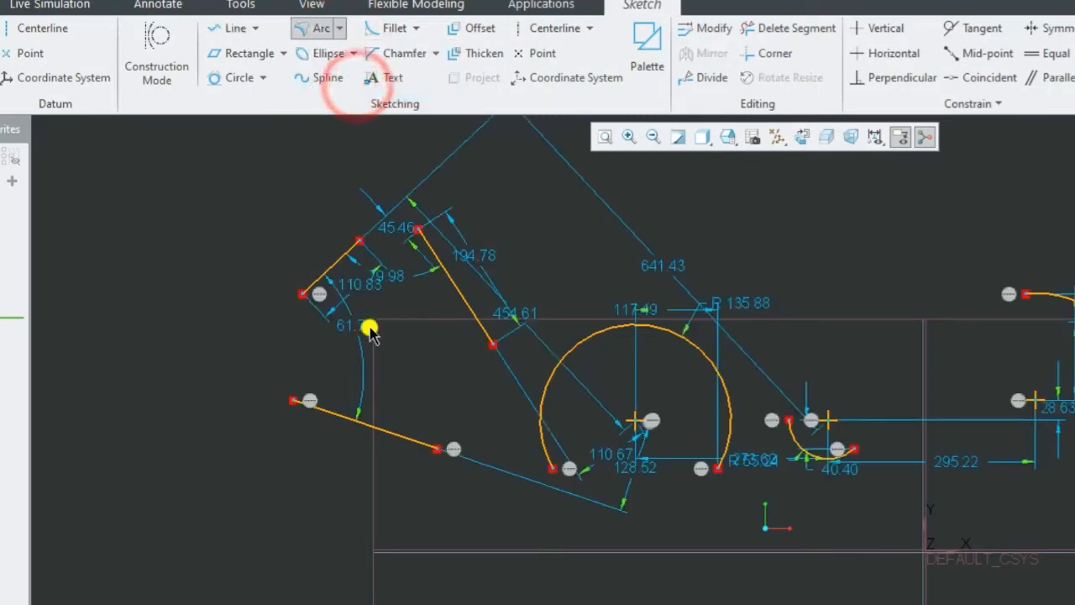
left_click(338, 418)
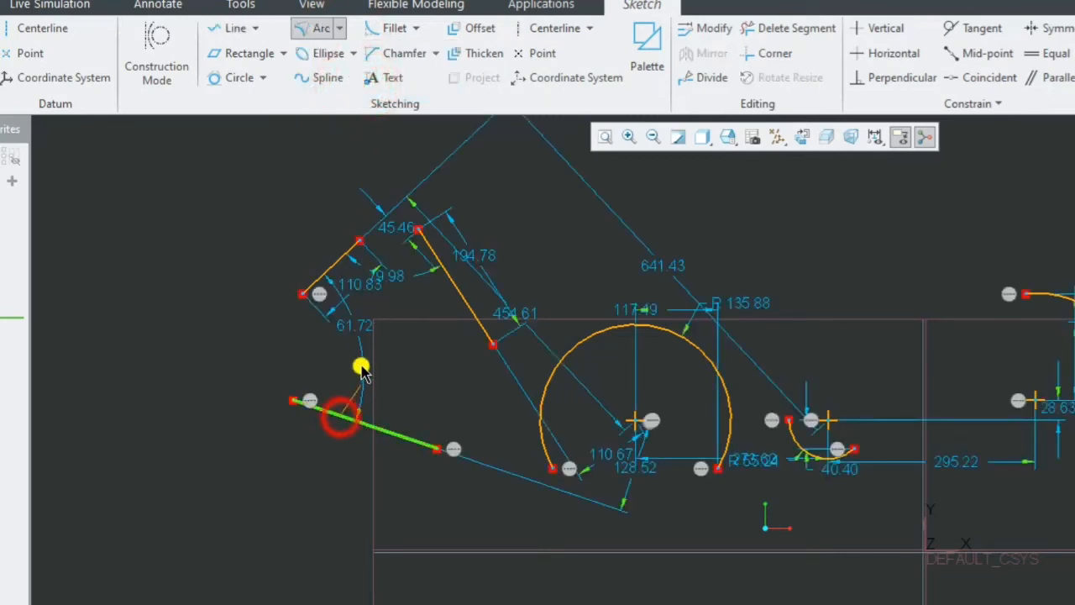
left_click(346, 252)
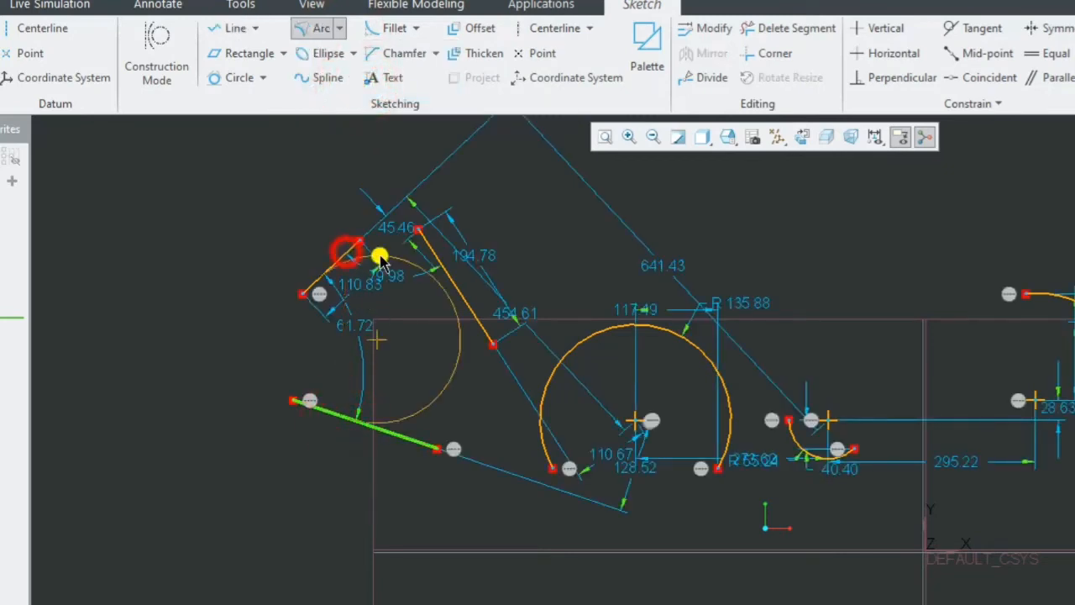
left_click(441, 278)
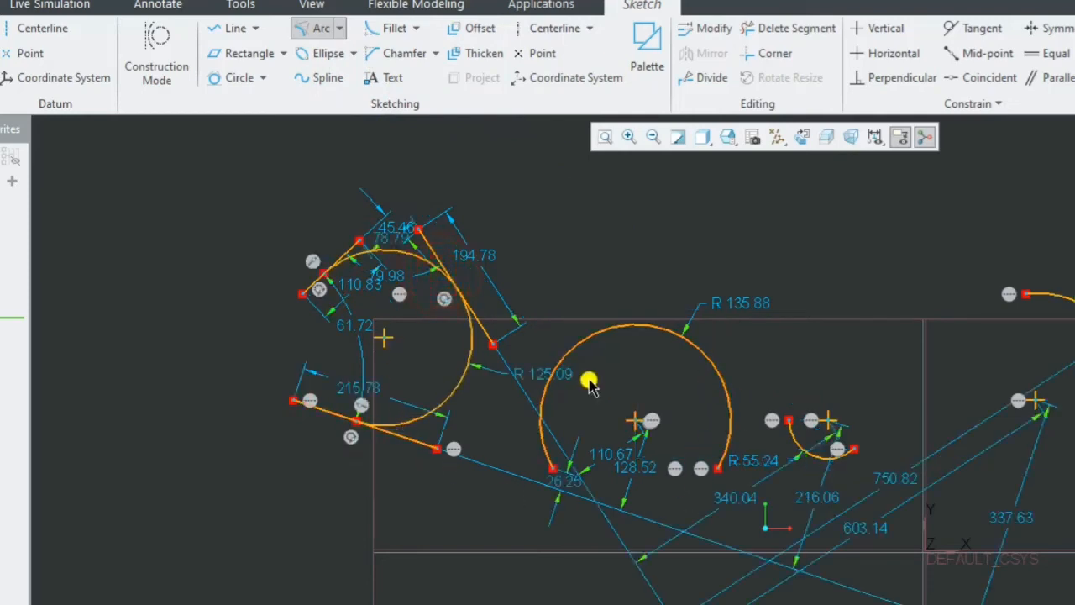
scroll(590, 385, "down", 2)
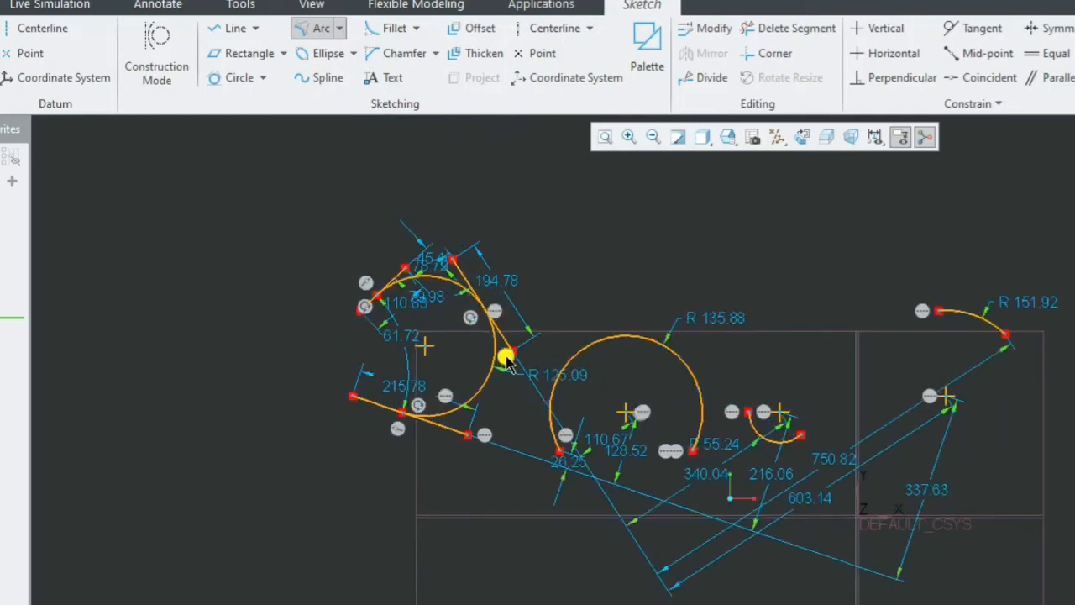
middle_click(534, 287)
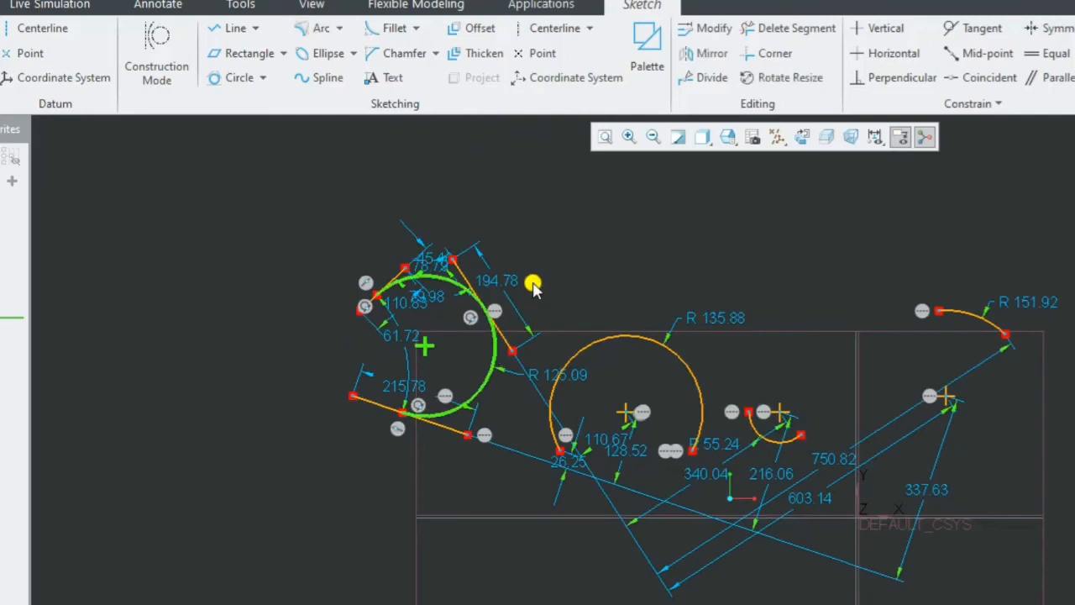
- Open the radius dimension of the three-tangent arc for editing
left_click(535, 287)
scroll(325, 317, "down", 1)
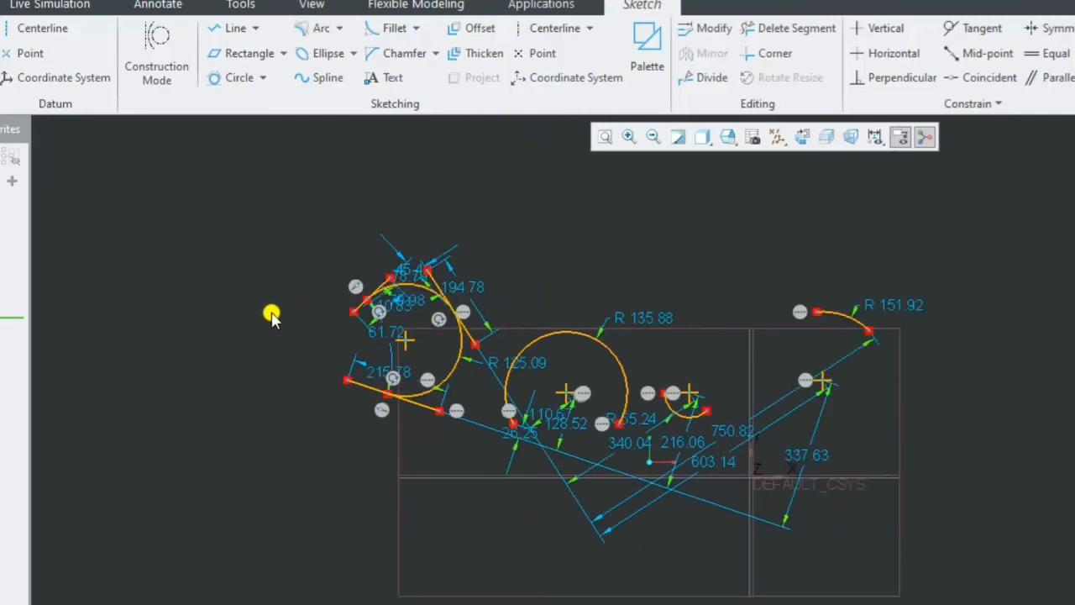
scroll(271, 315, "up", 3)
scroll(302, 311, "up", 2)
scroll(726, 159, "up", 1)
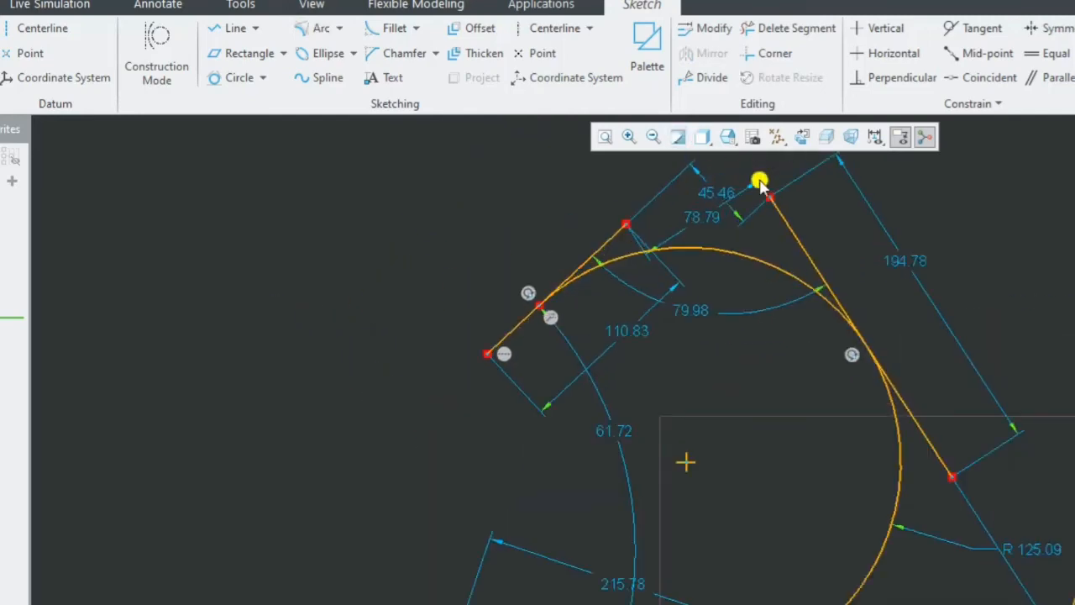
scroll(769, 285, "up", 1)
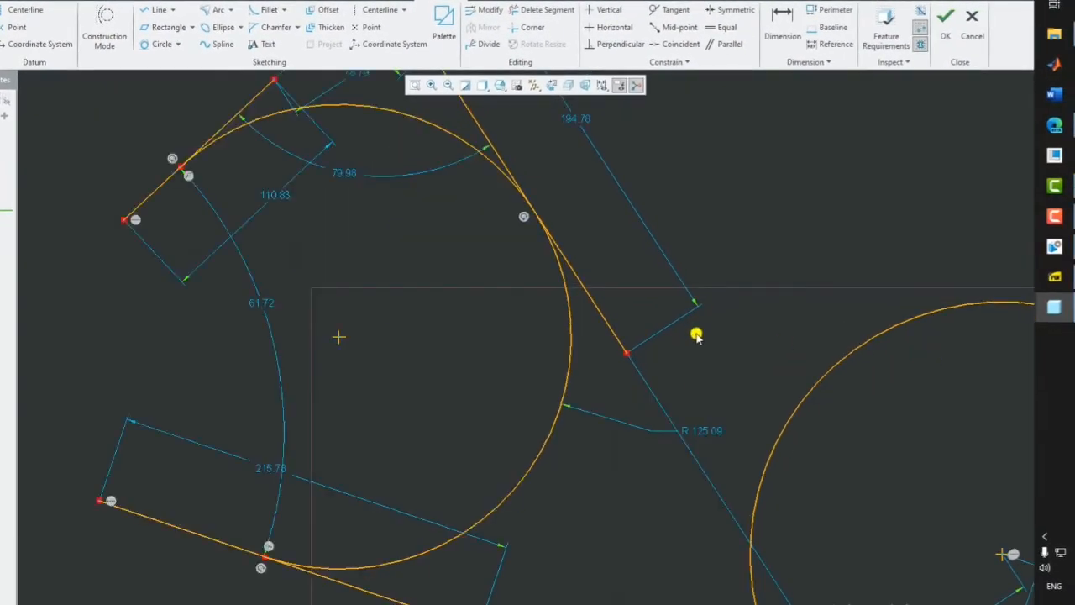
double_click(709, 432)
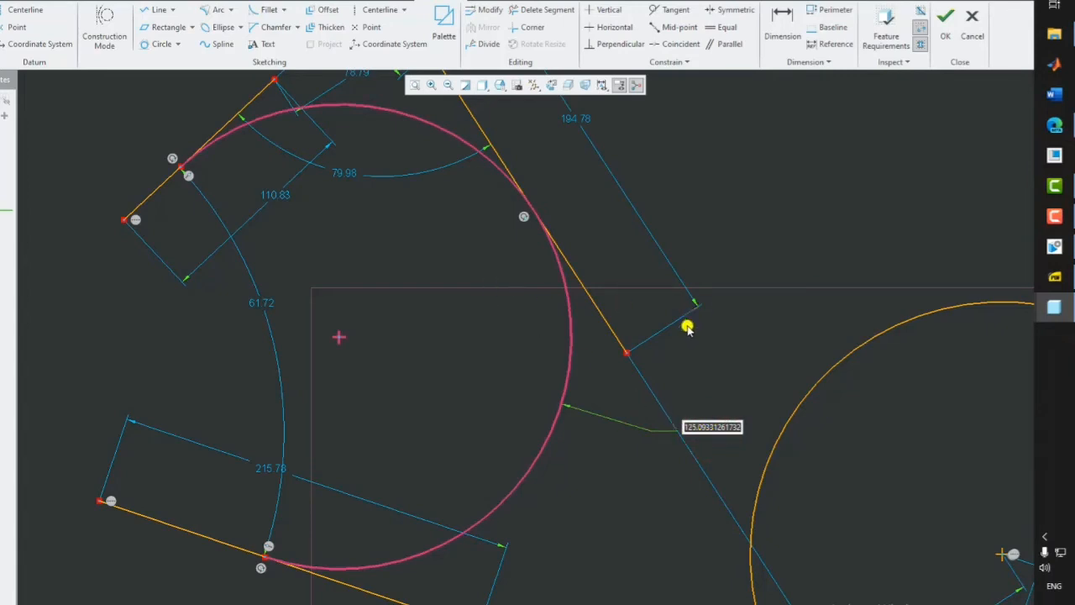
scroll(687, 327, "up", 2)
scroll(689, 324, "down", 6)
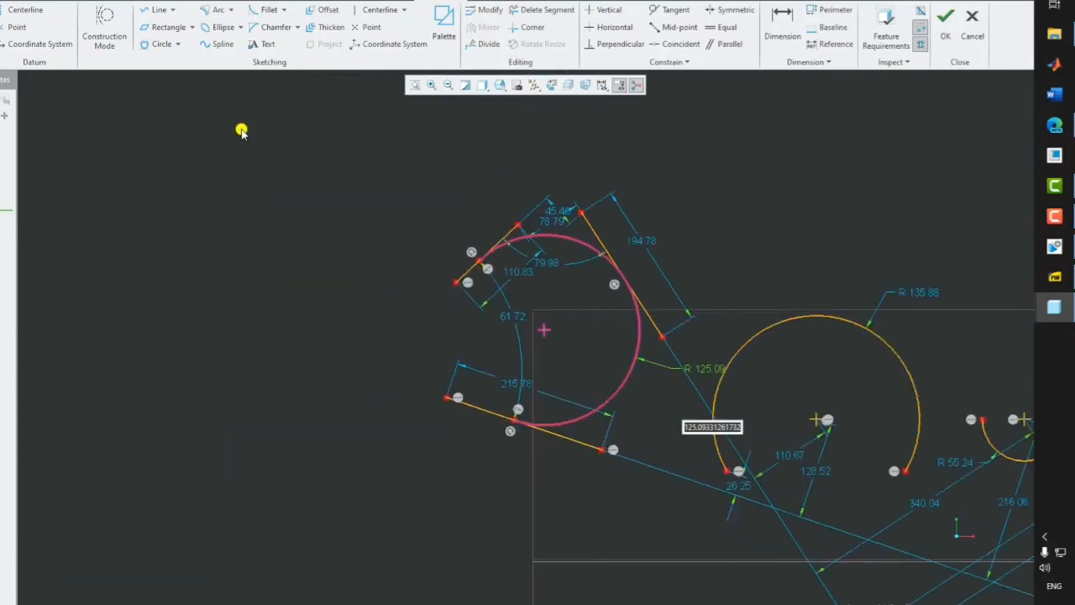
- Draw three Concentric arcs of increasing radius inside the three-tangent arc, sharing its centre: one left, one above and one right of the centre
left_click(236, 9)
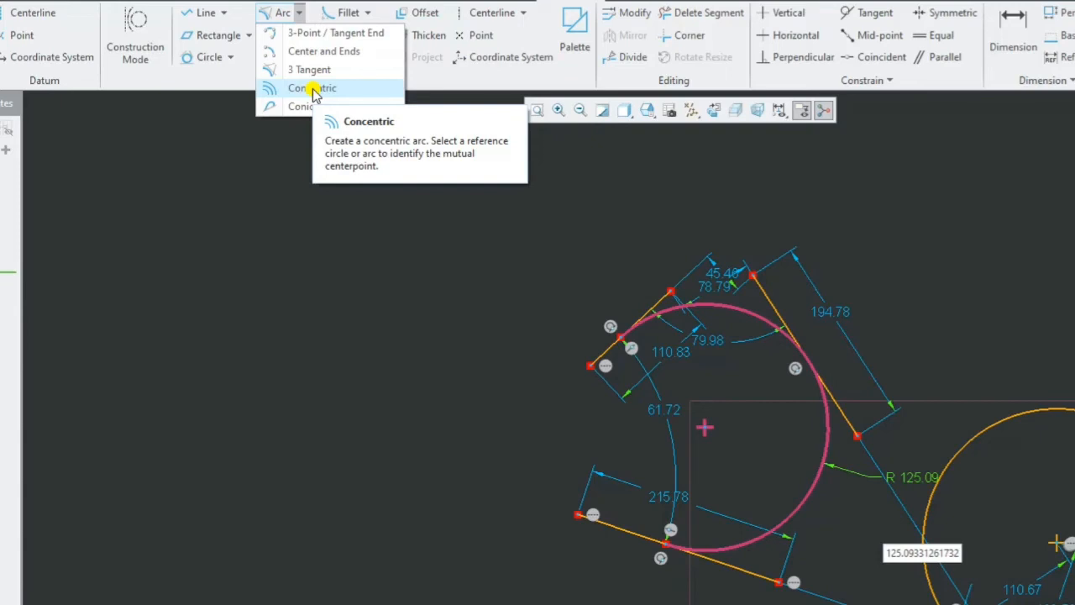
left_click(312, 89)
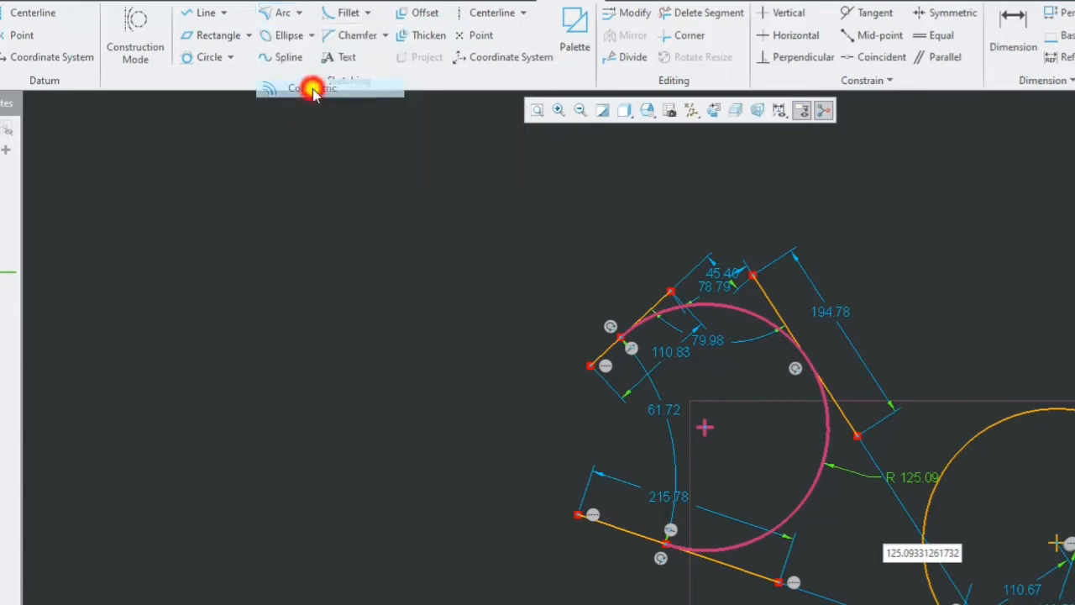
left_click(704, 427)
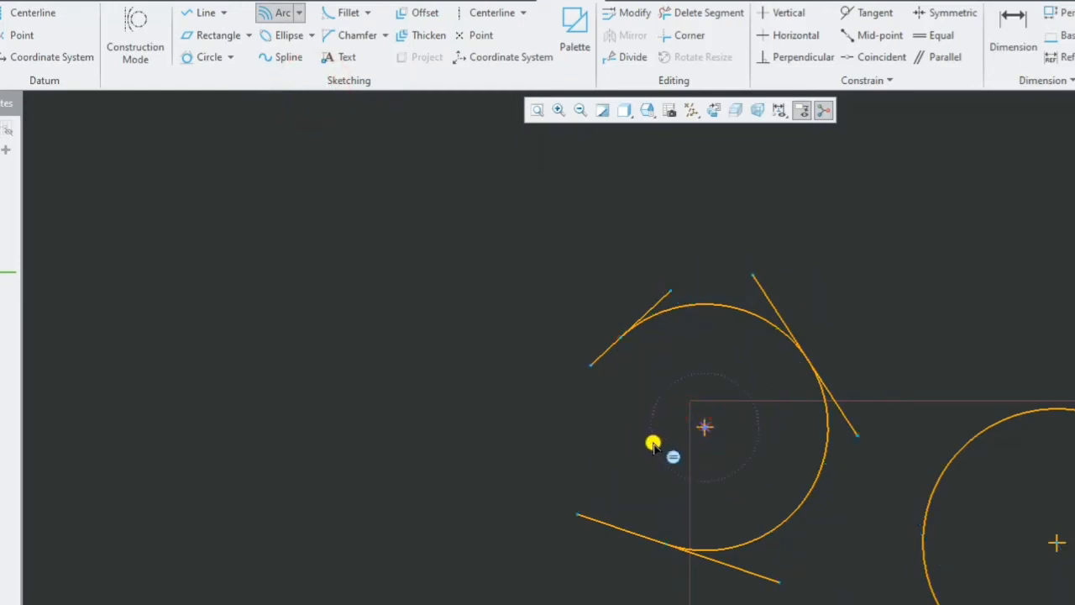
left_click(661, 439)
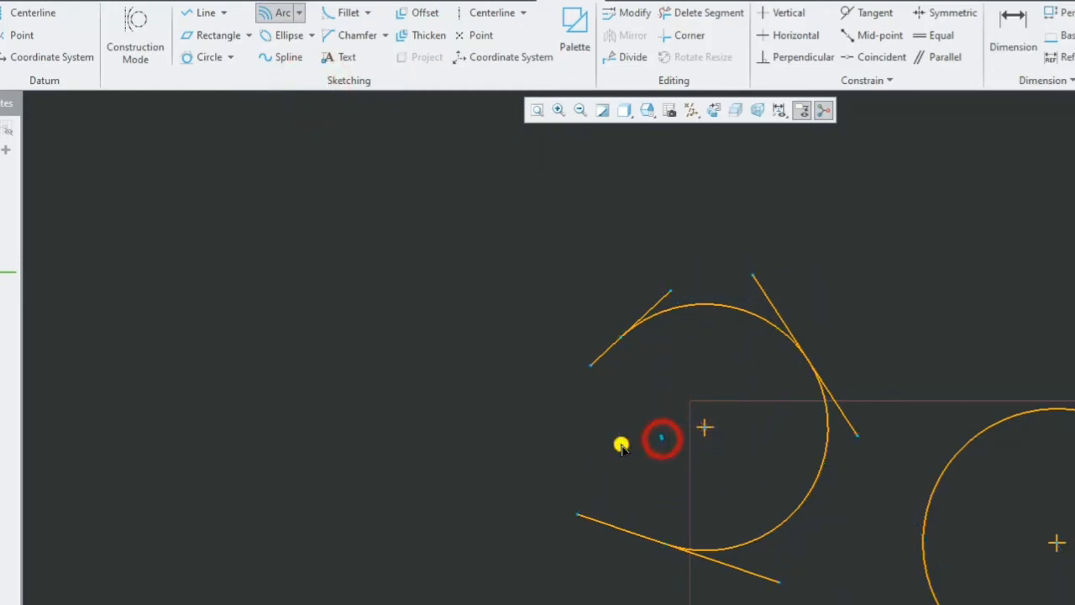
left_click(694, 367)
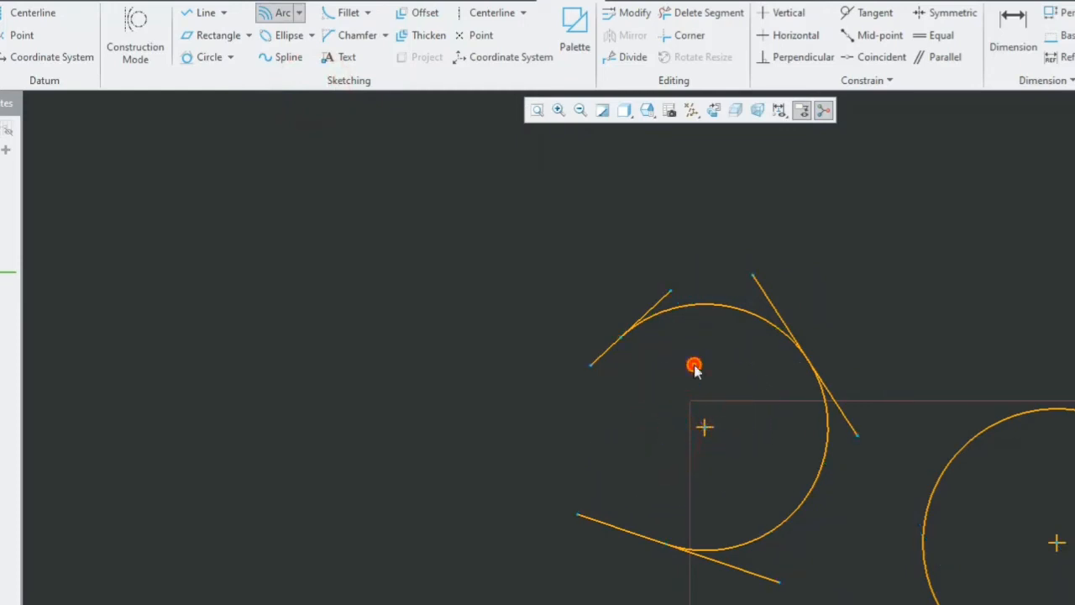
left_click(648, 367)
left_click(750, 372)
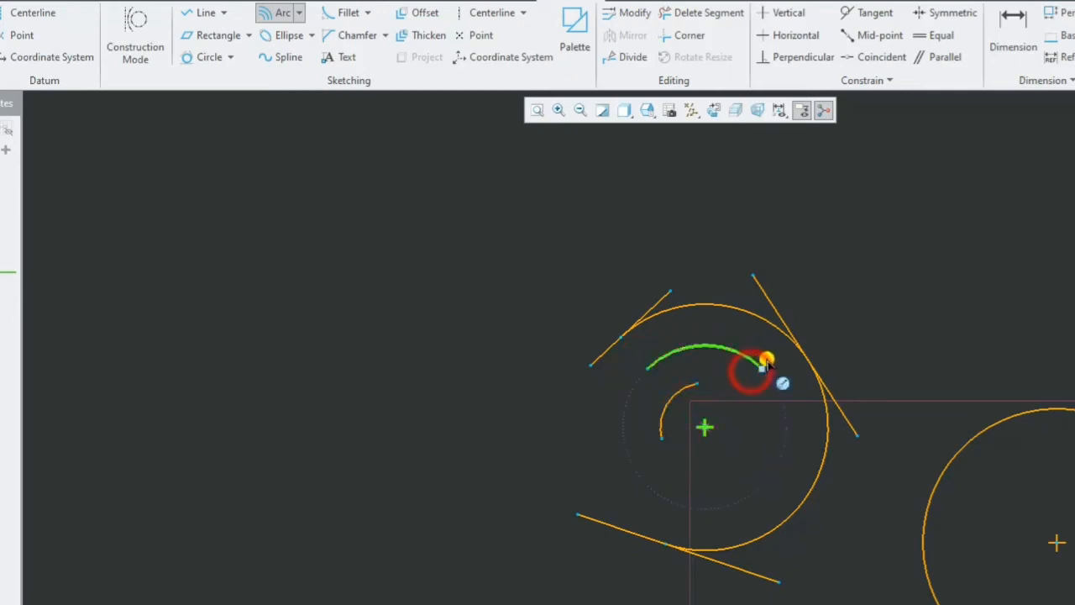
left_click(784, 360)
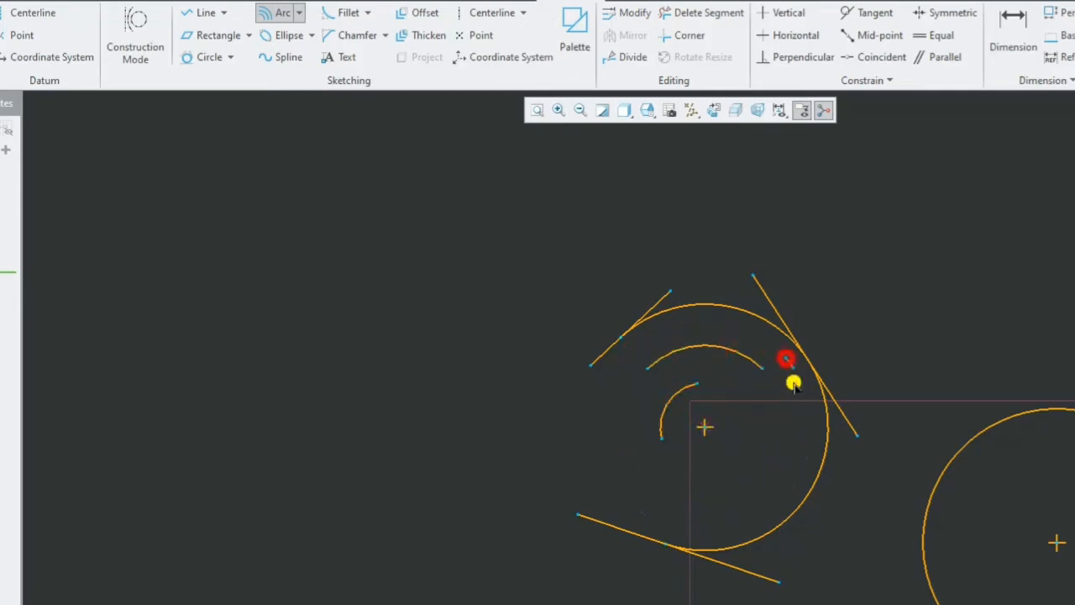
left_click(794, 433)
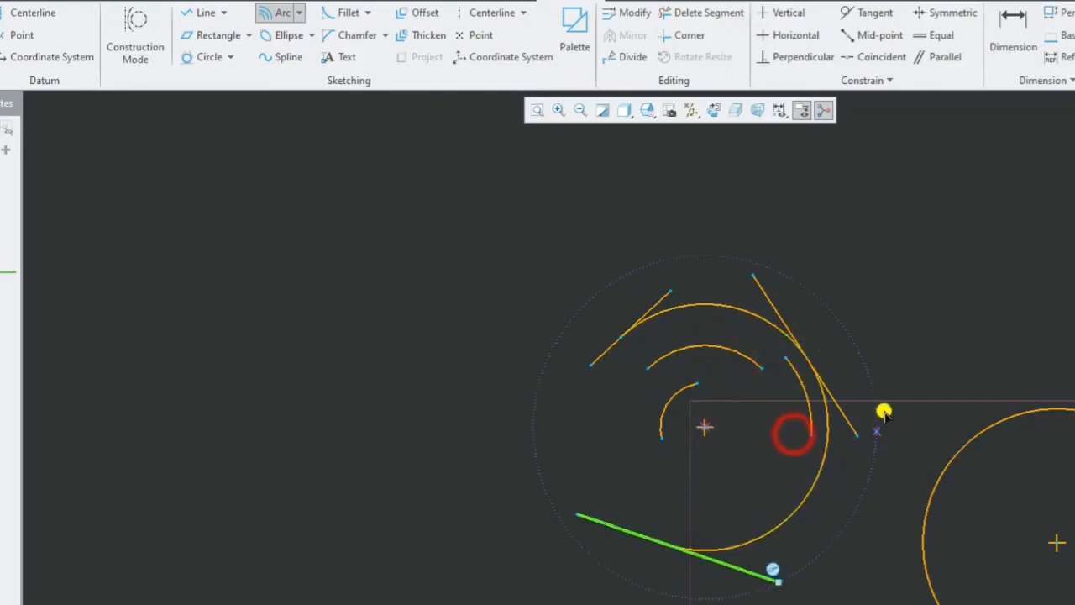
- Draw two larger concentric arcs outside the three-tangent arc, one over its top and one along its left side
left_click(850, 363)
left_click(611, 267)
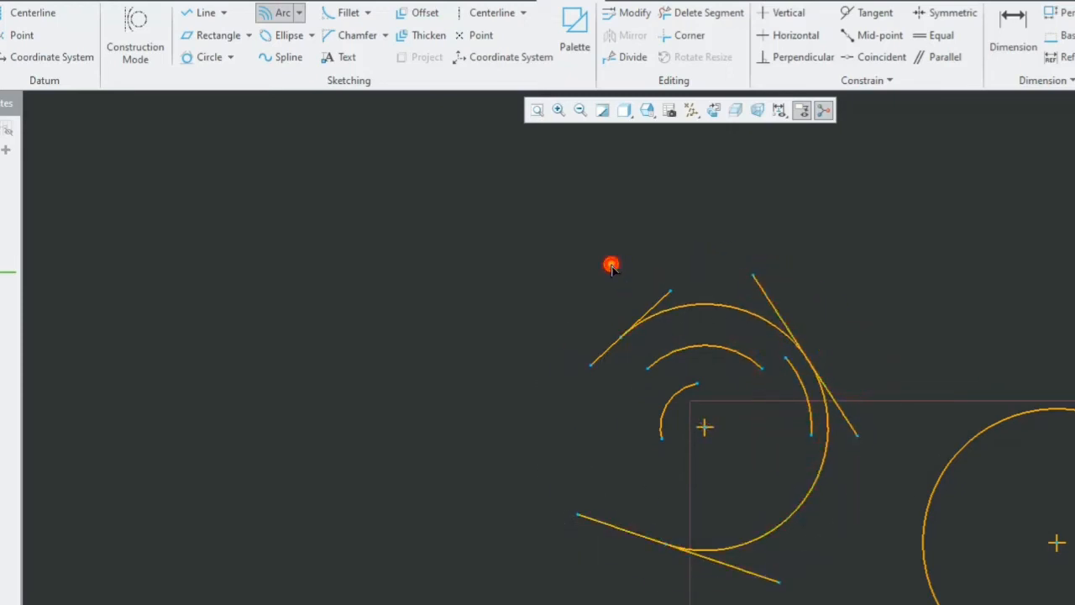
left_click(578, 274)
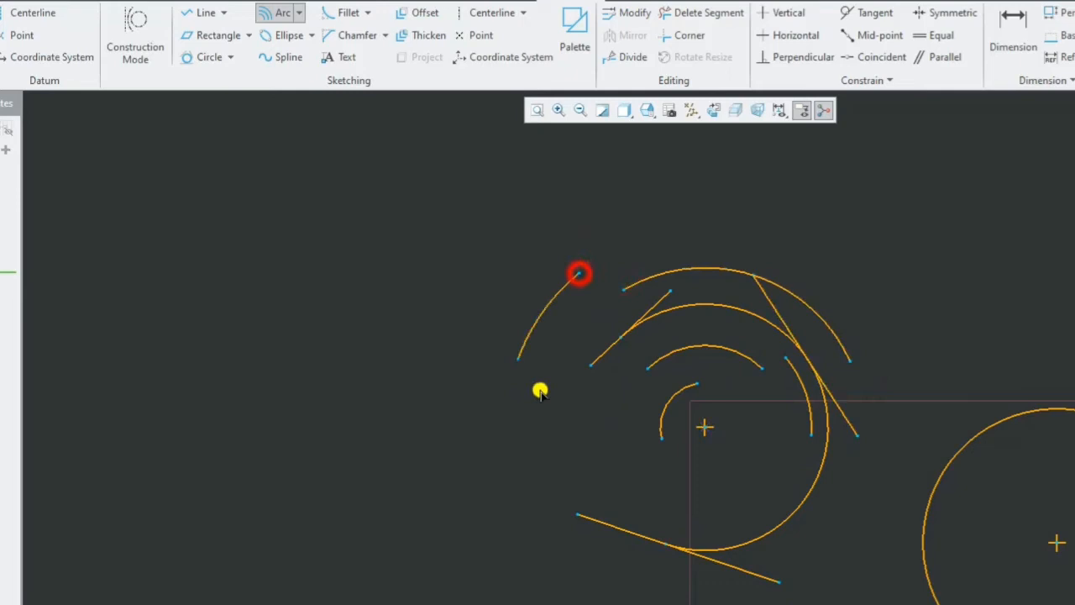
left_click(553, 441)
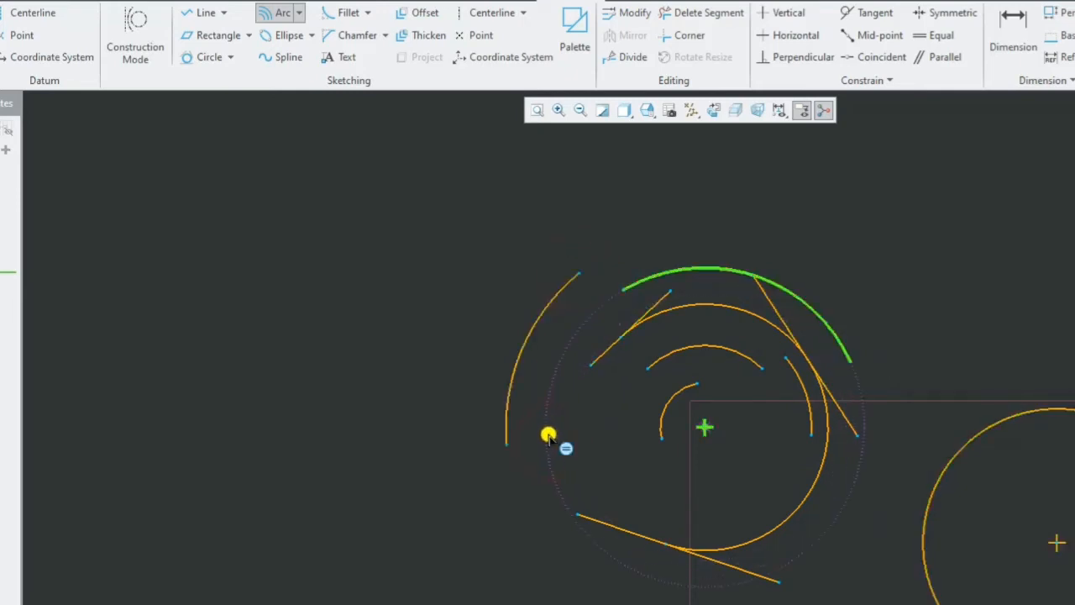
- Draw three more concentric arcs around the three-tangent arc: one along its lower left, one below it and one up its right side
left_click(549, 437)
left_click(600, 579)
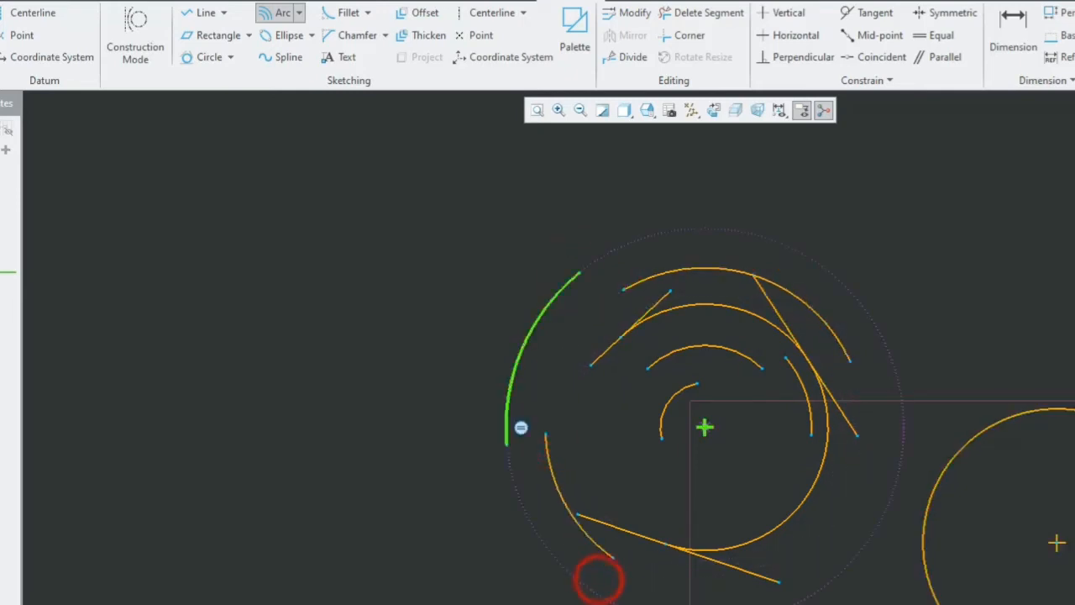
left_click(643, 603)
left_click(829, 565)
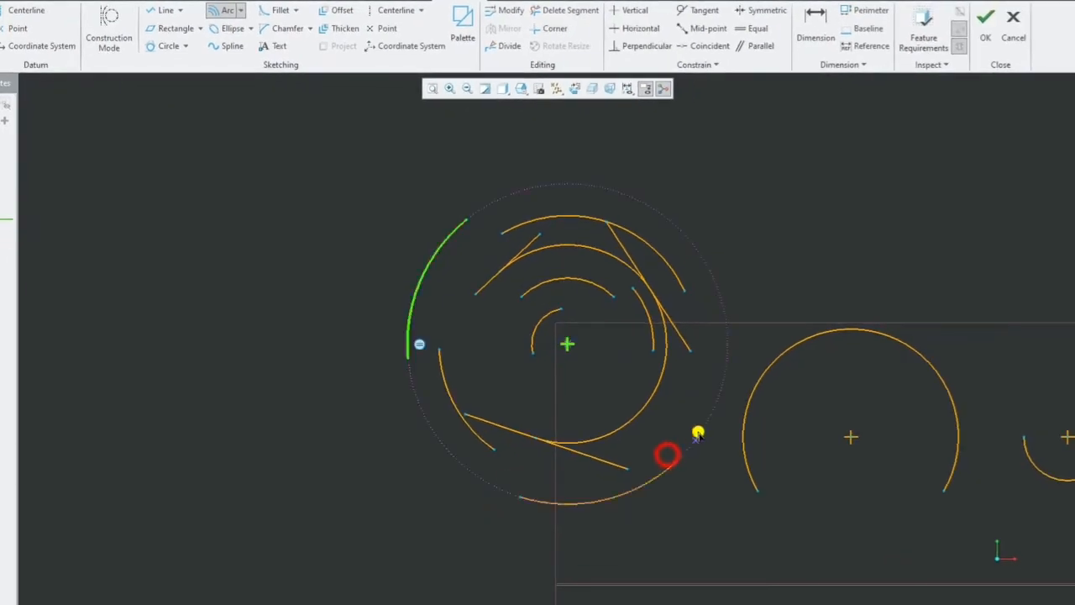
middle_click(706, 386)
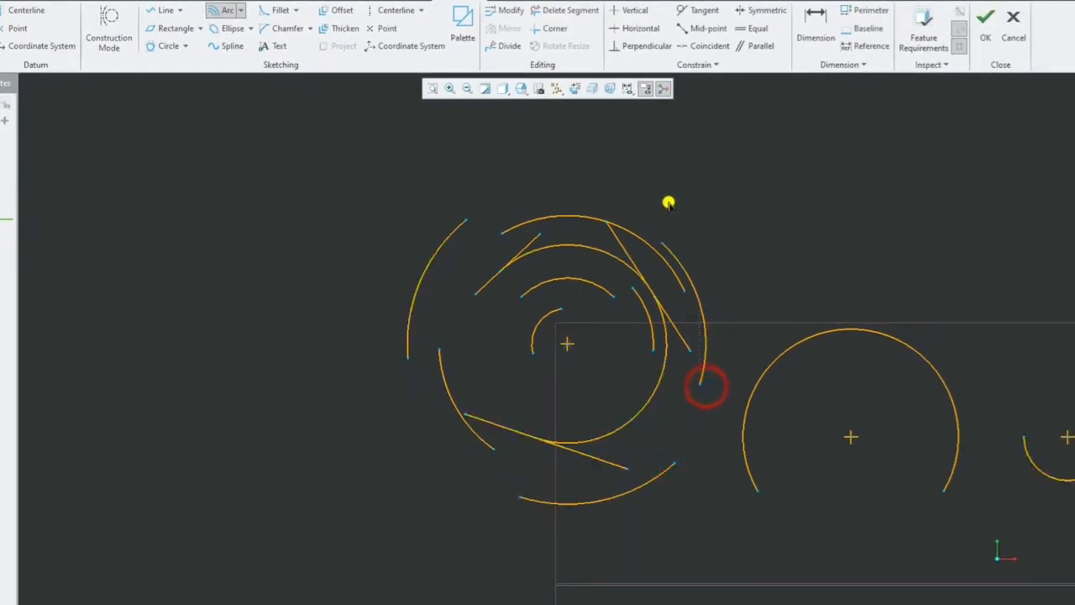
left_click(626, 197)
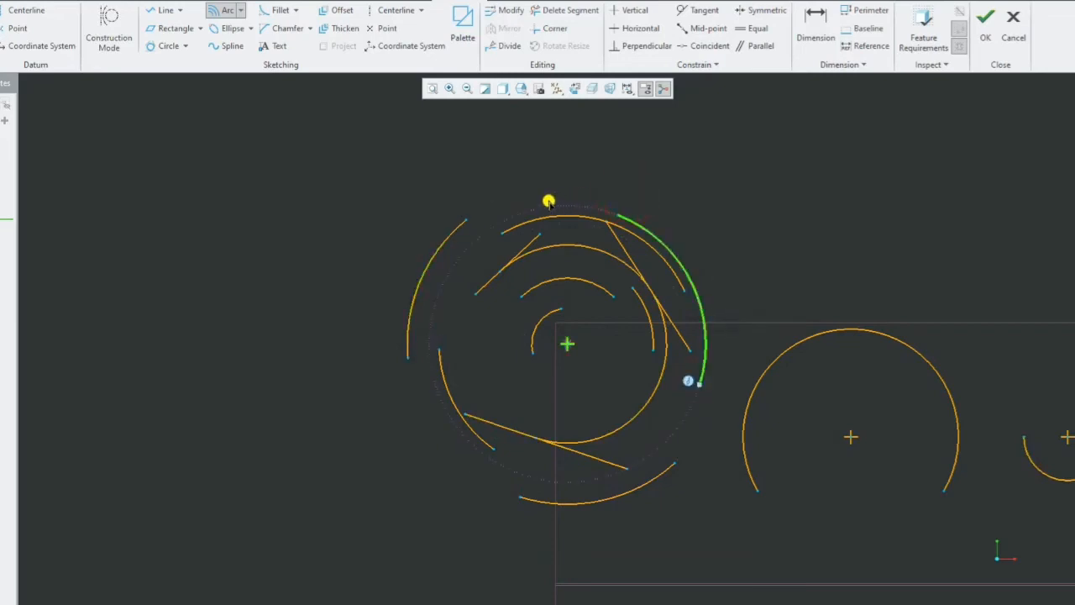
- Draw two concentric arcs outside the three-tangent arc, a short one at its upper left and a longer one along its left side
left_click(547, 202)
left_click(473, 233)
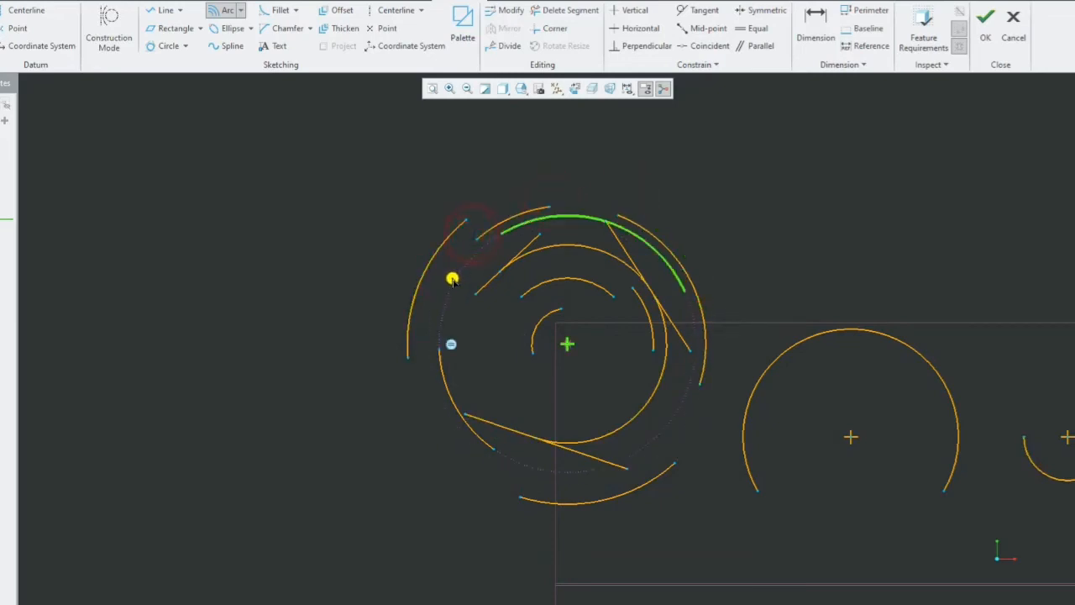
left_click(452, 275)
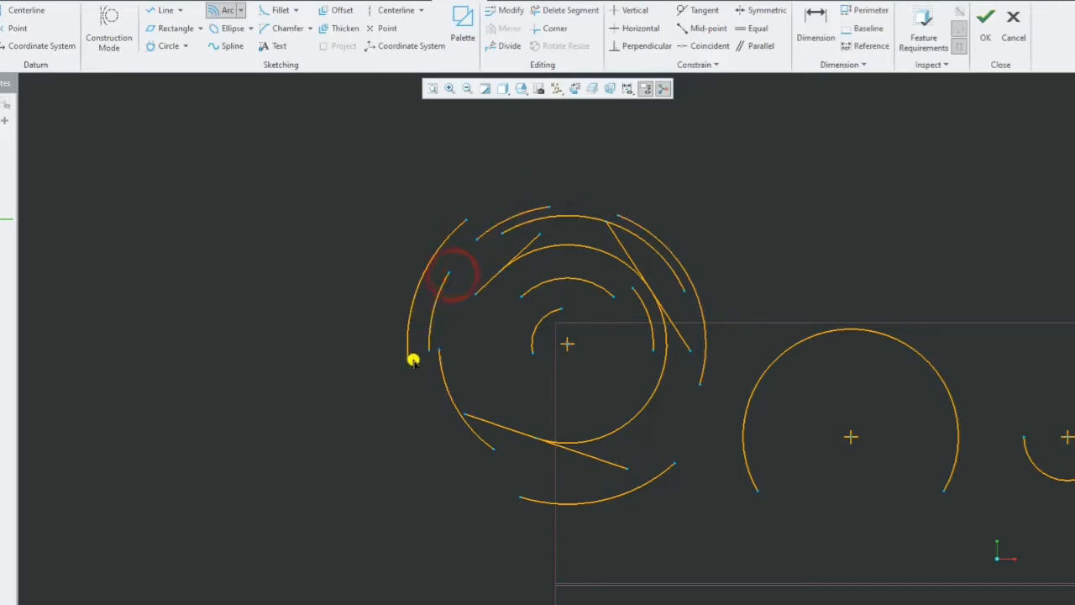
left_click(416, 406)
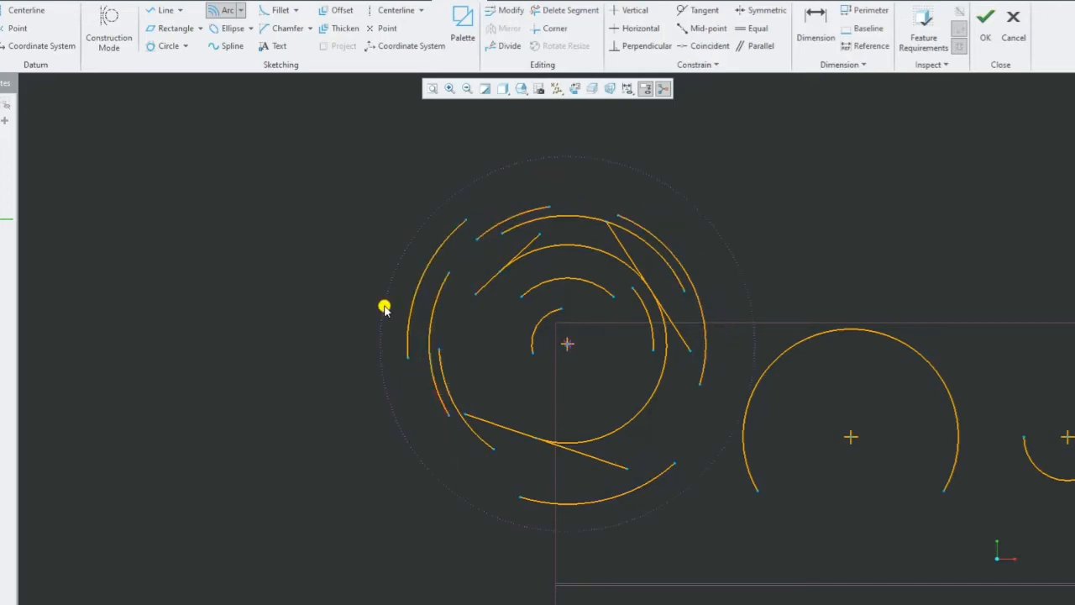
- Draw three short outermost concentric arcs at the upper left, plus one longer concentric arc sweeping over the top
left_click(411, 240)
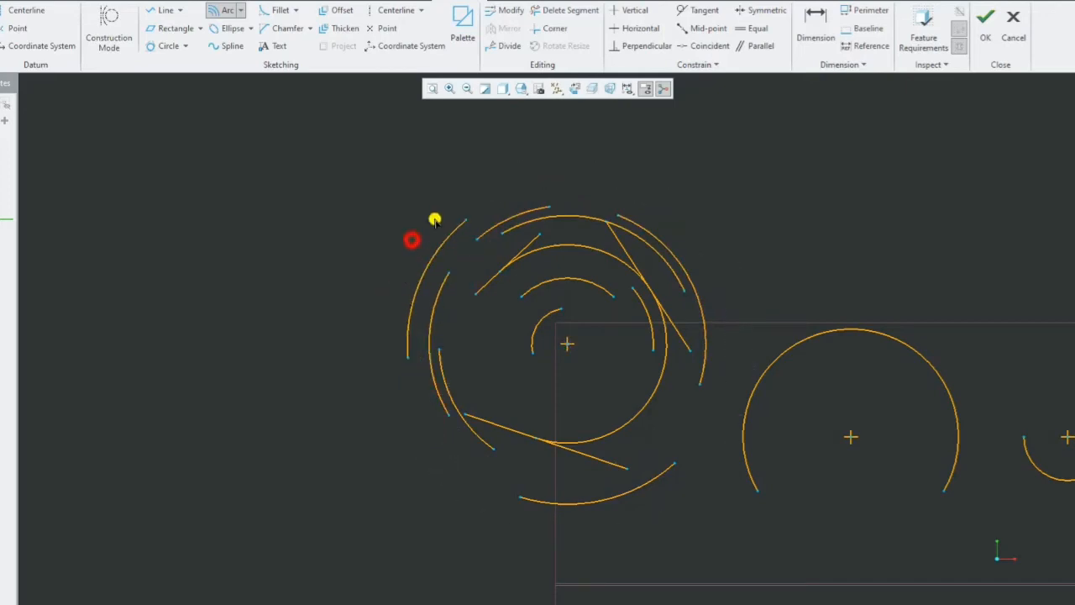
left_click(454, 202)
left_click(481, 191)
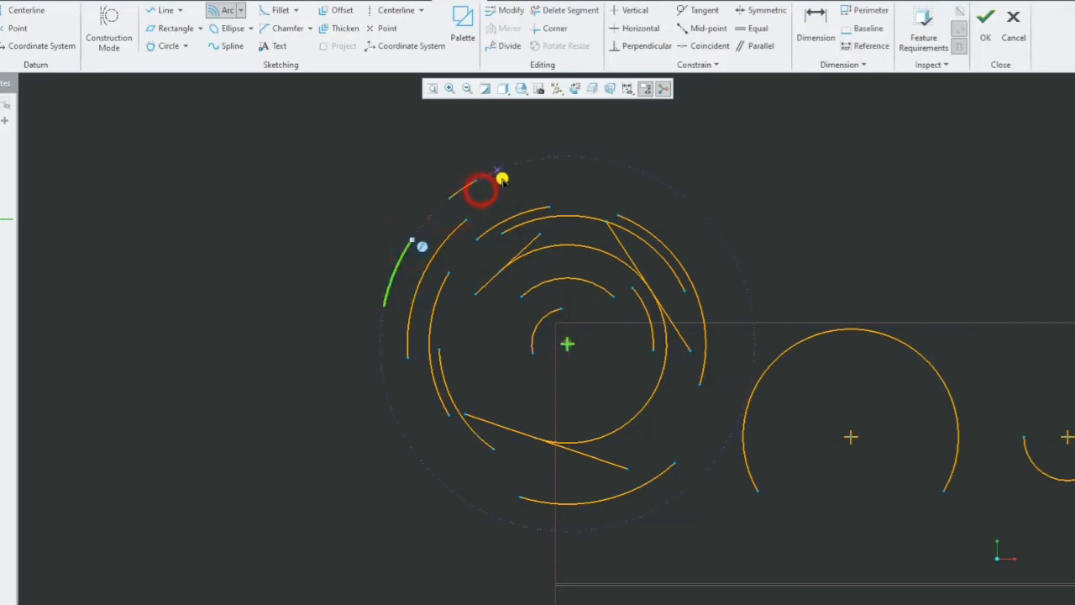
left_click(502, 178)
left_click(525, 174)
left_click(574, 177)
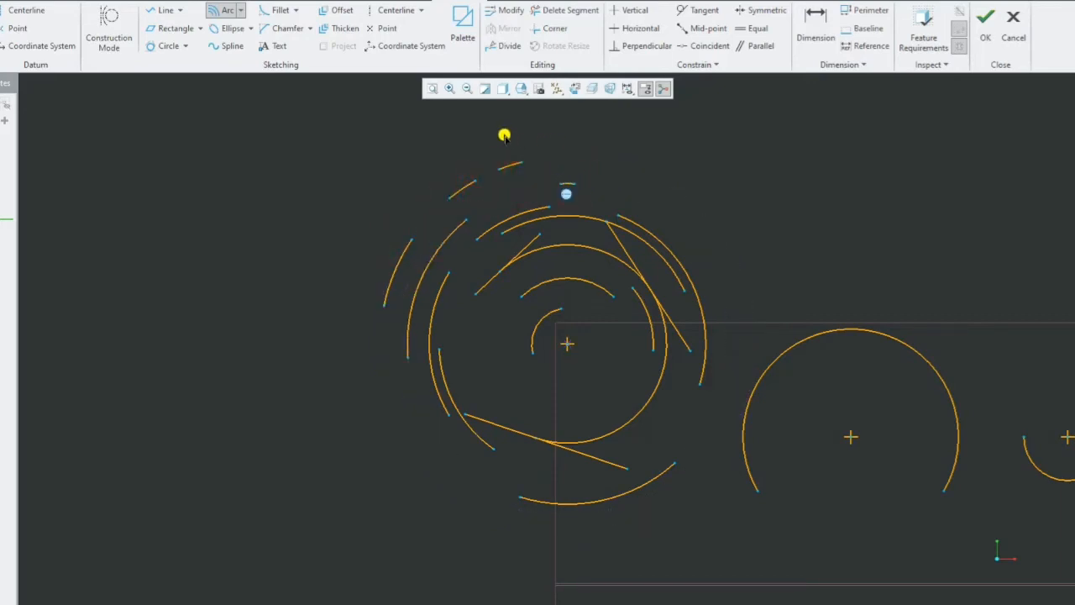
- Draw a Conic arc in the empty area left of the concentric arcs, bulging toward the upper left
left_click(243, 12)
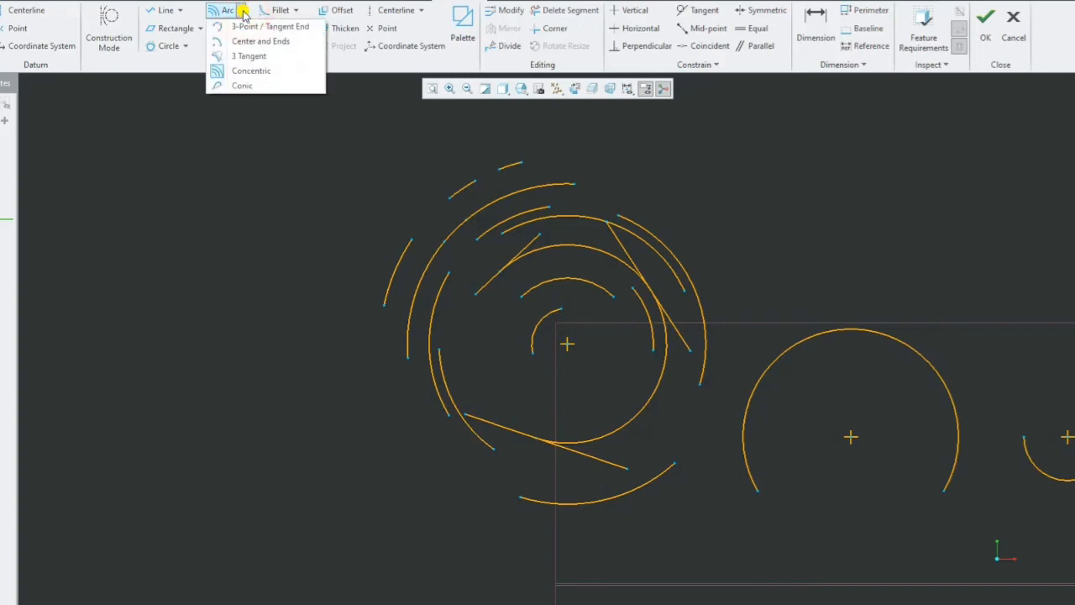
left_click(241, 86)
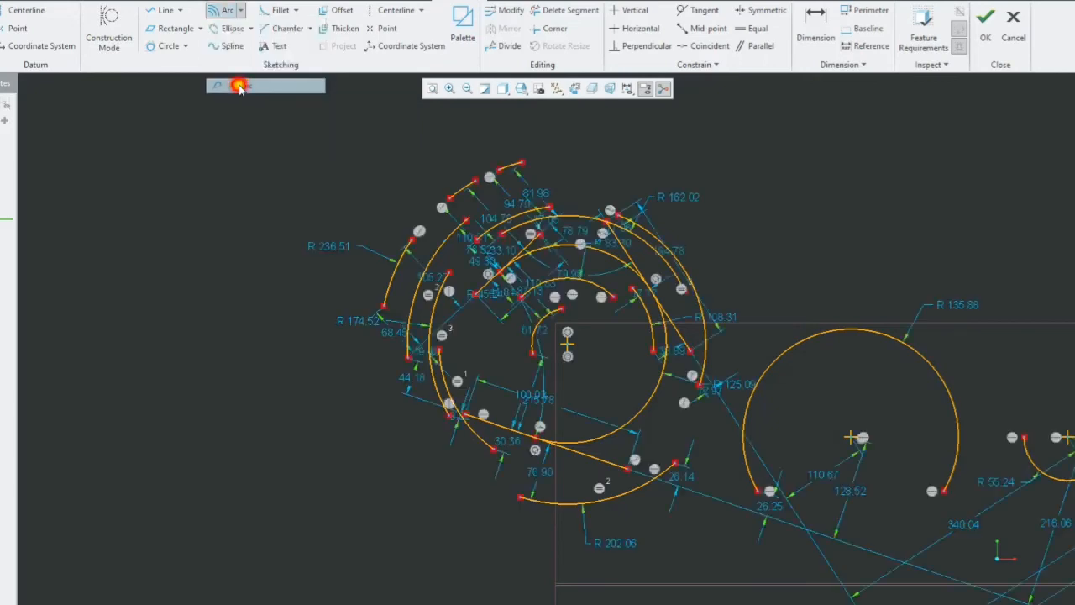
left_click(243, 307)
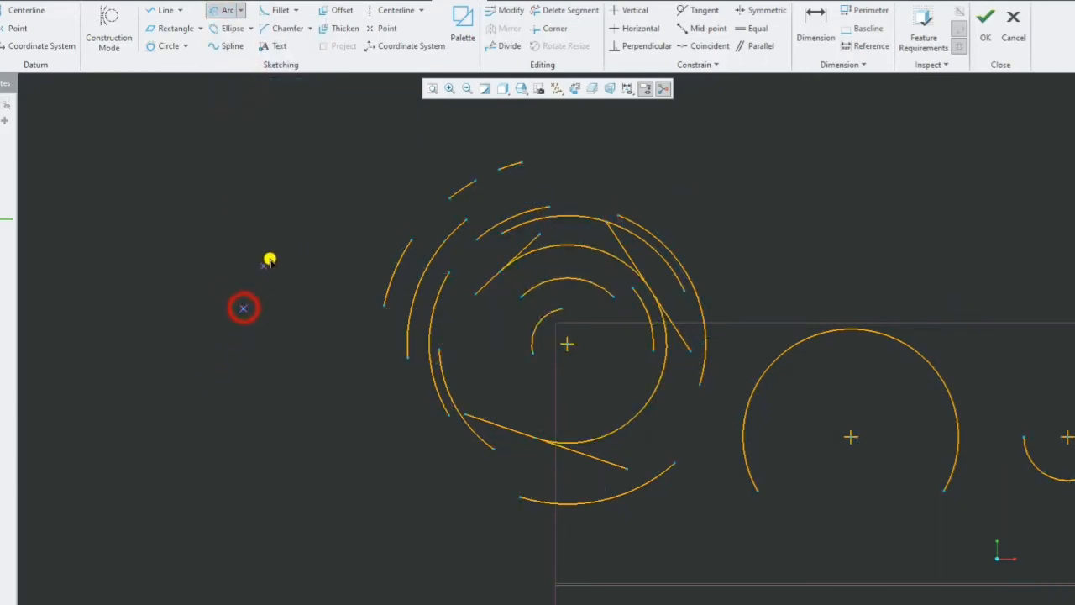
left_click(299, 239)
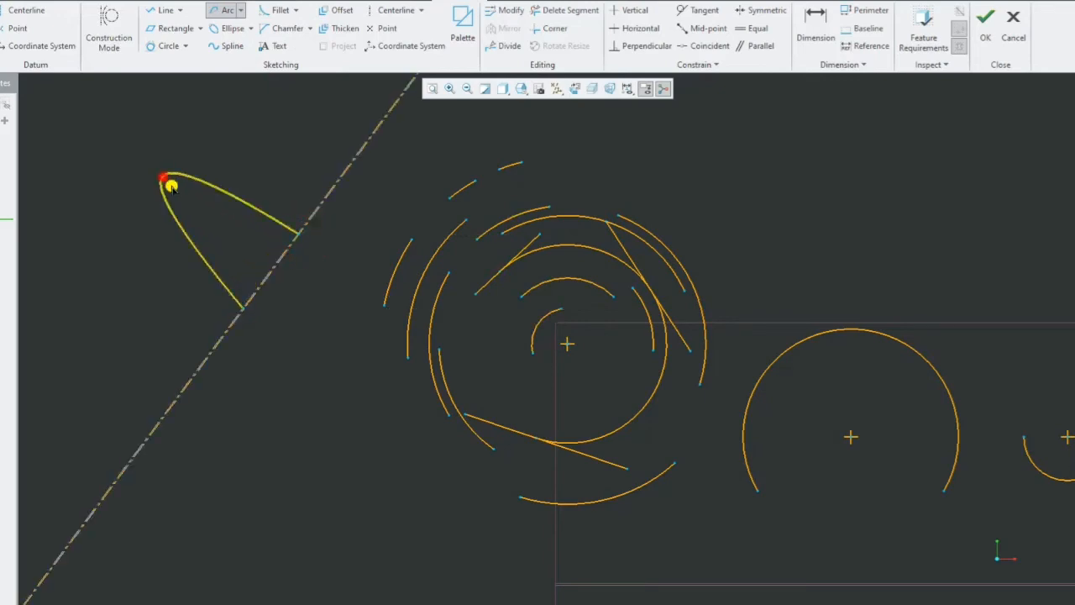
left_click(162, 179)
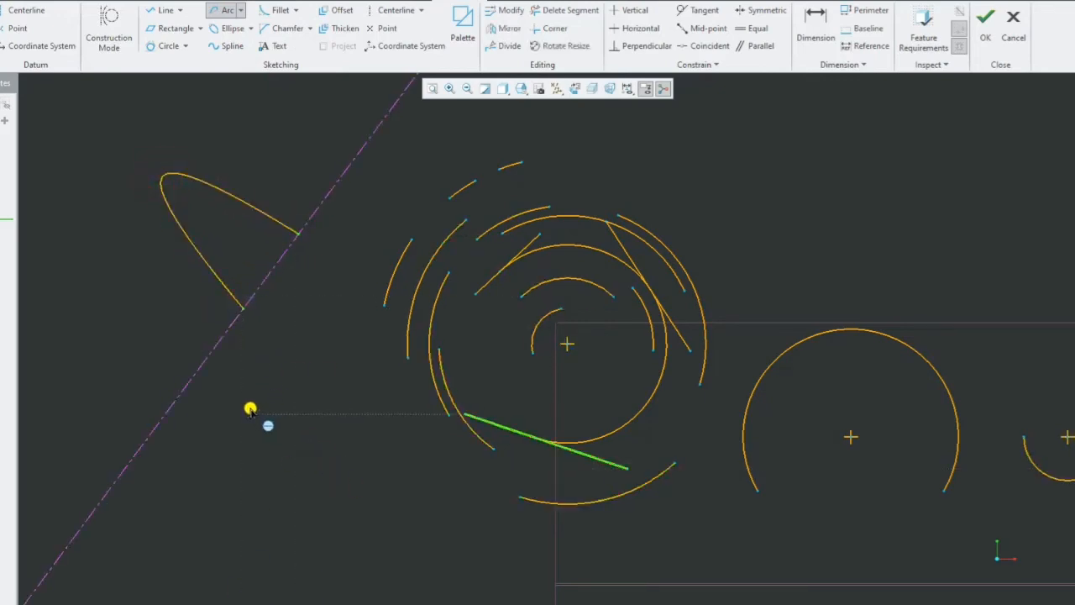
- Draw a second conic arc between the first conic's two endpoints, with its narrow peak pointing down
left_click(245, 309)
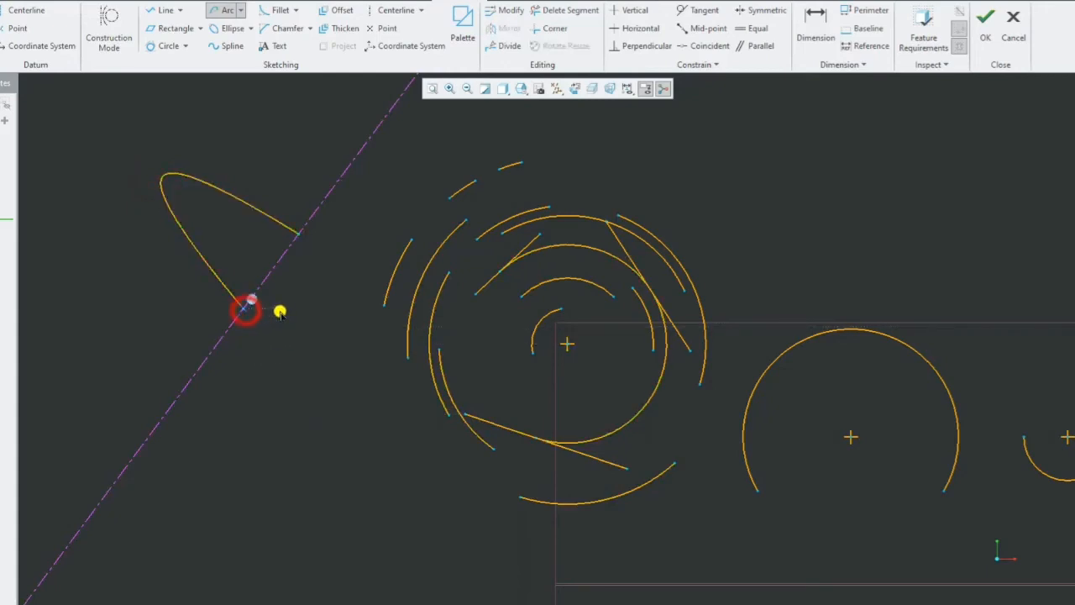
left_click(294, 231)
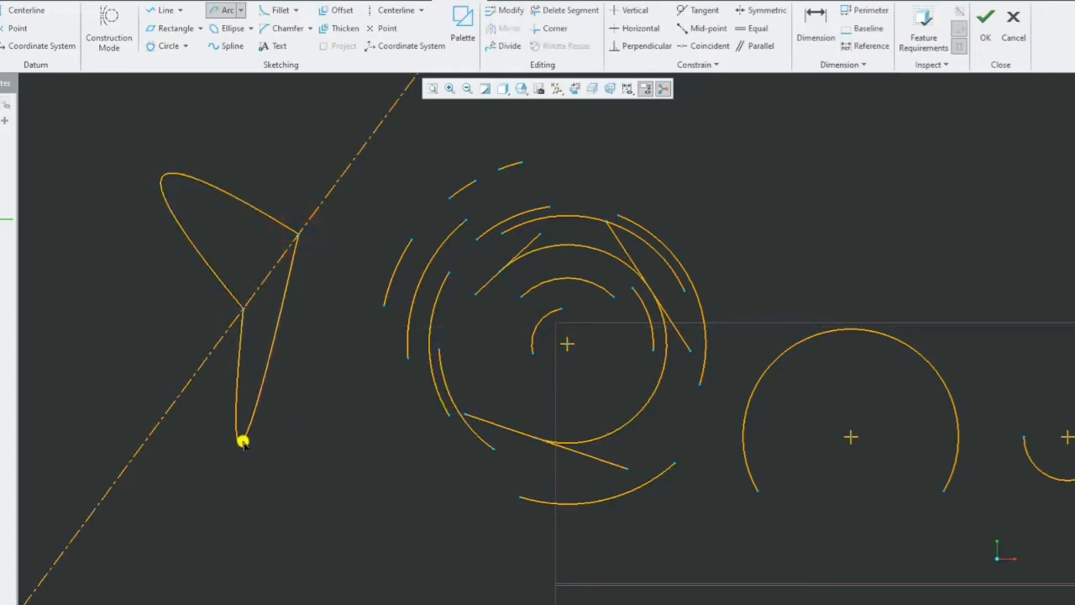
left_click(240, 439)
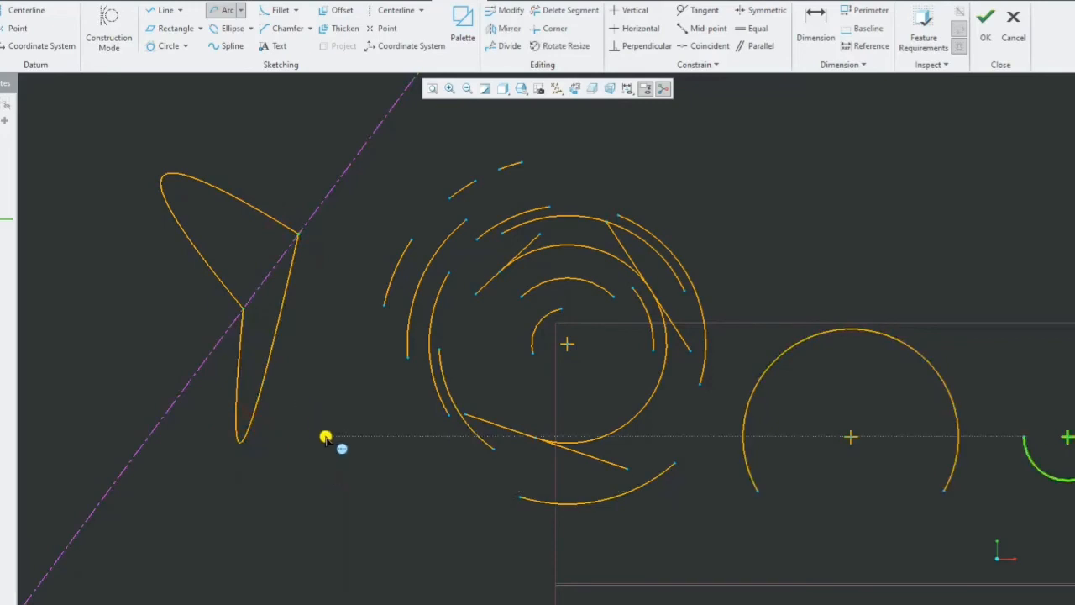
- Draw a third conic arc below the first two, with new endpoints and its peak pointing to the lower left
left_click(325, 436)
left_click(293, 525)
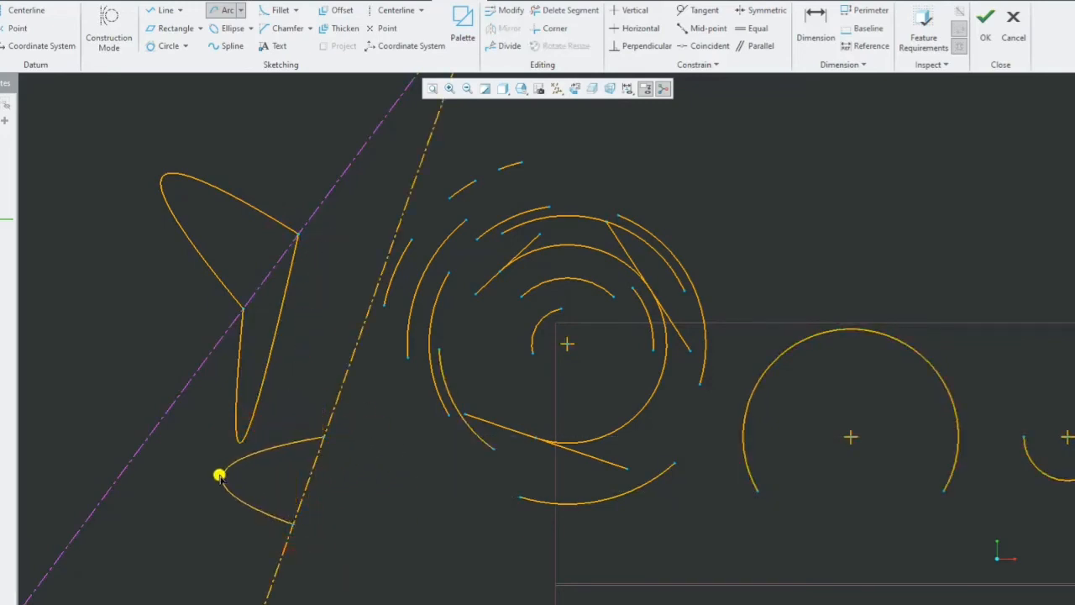
left_click(204, 555)
left_click(240, 10)
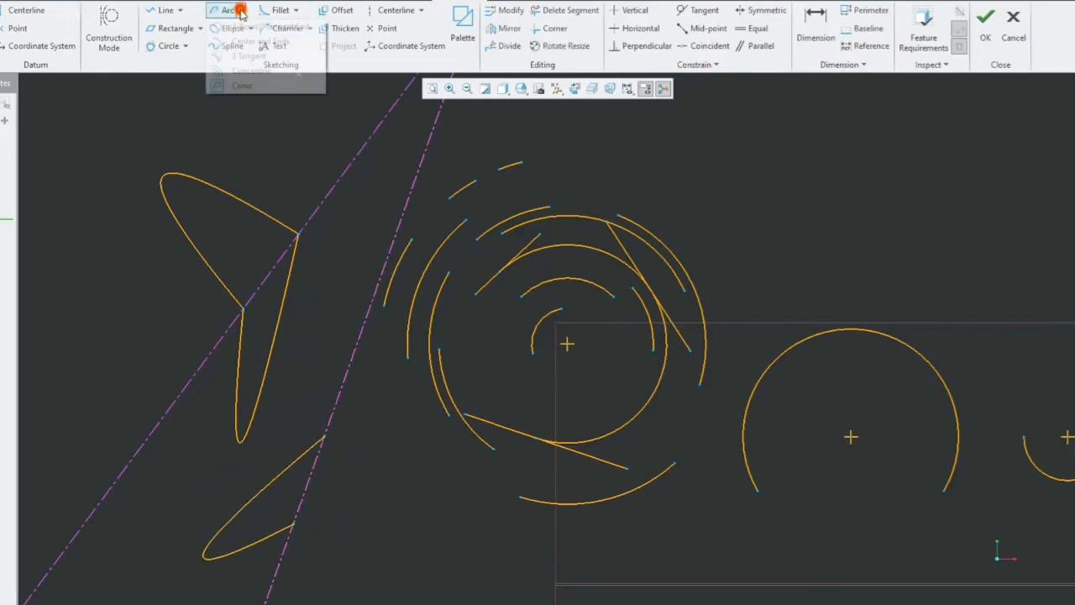
left_click(240, 26)
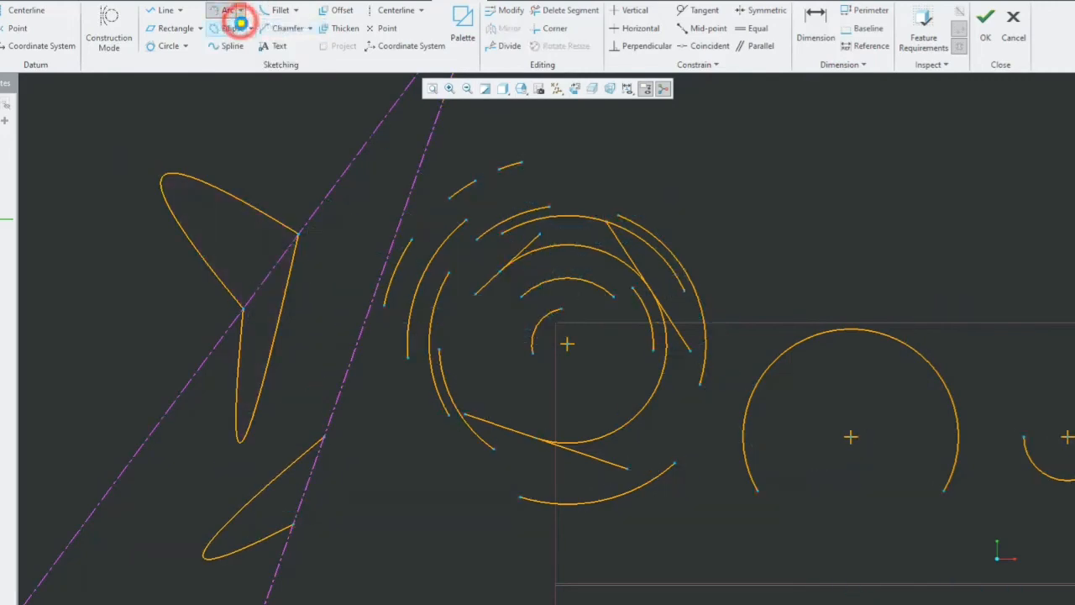
left_click(241, 10)
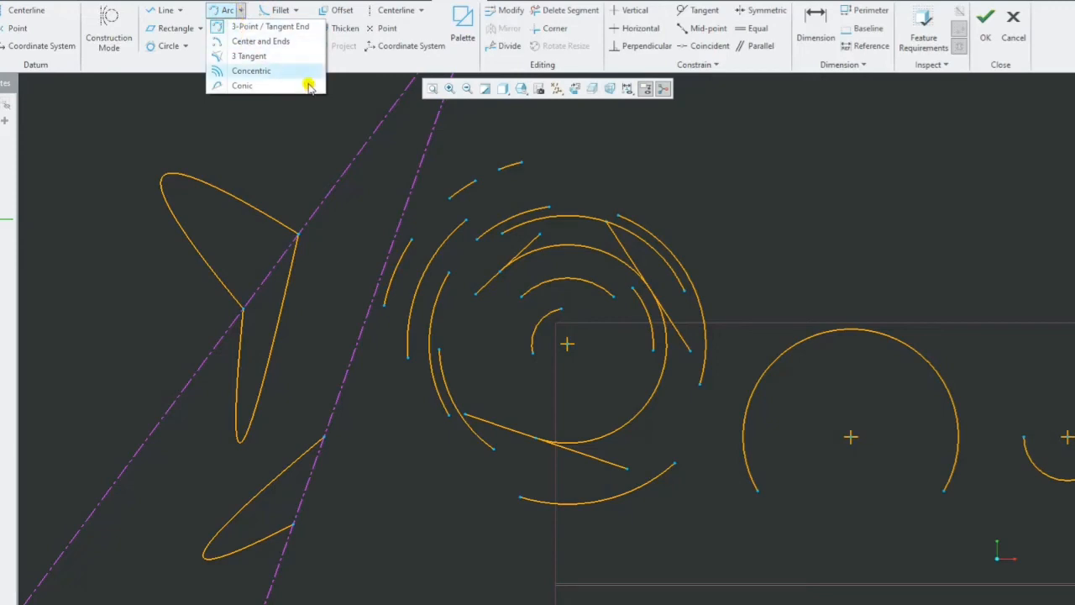
- Refit the sketch view, window-select all the arcs, conics and lines, and delete them
left_click(432, 90)
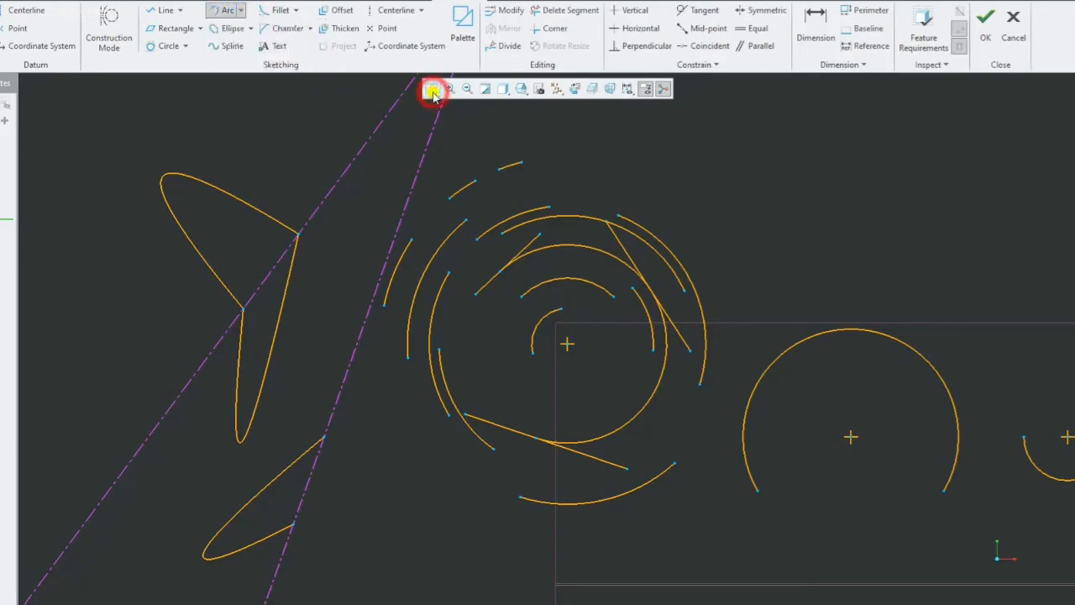
left_click(431, 89)
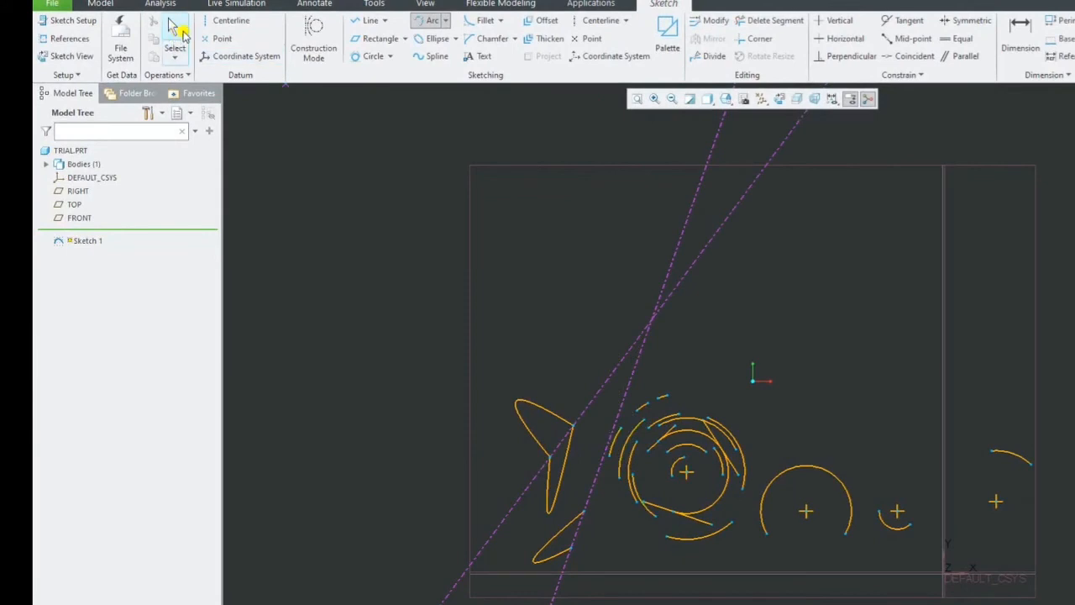
left_click(177, 33)
mouse_move(411, 289)
left_mouse_down()
mouse_move(490, 496)
mouse_move(529, 529)
mouse_move(852, 598)
mouse_move(1073, 601)
left_mouse_up()
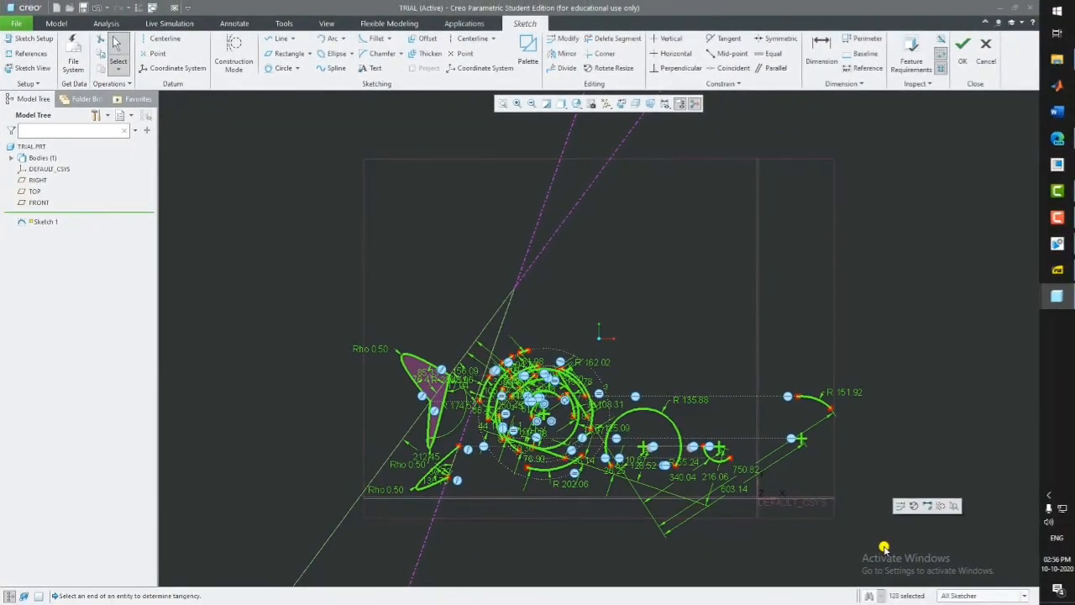
key("Delete")
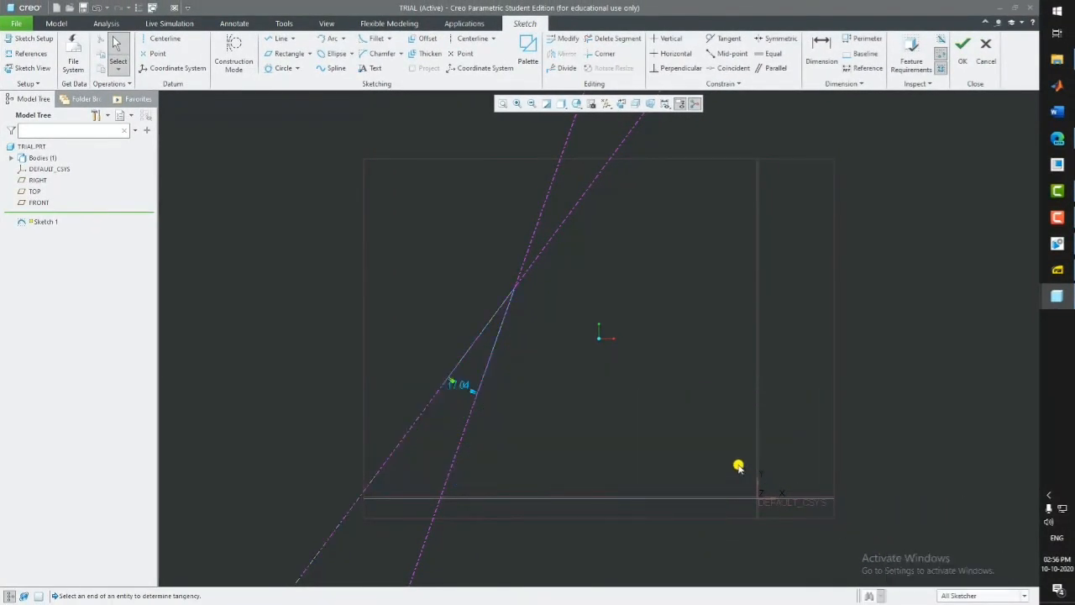
- Delete the two slanted centerlines left over from the conic arcs
left_click(497, 314)
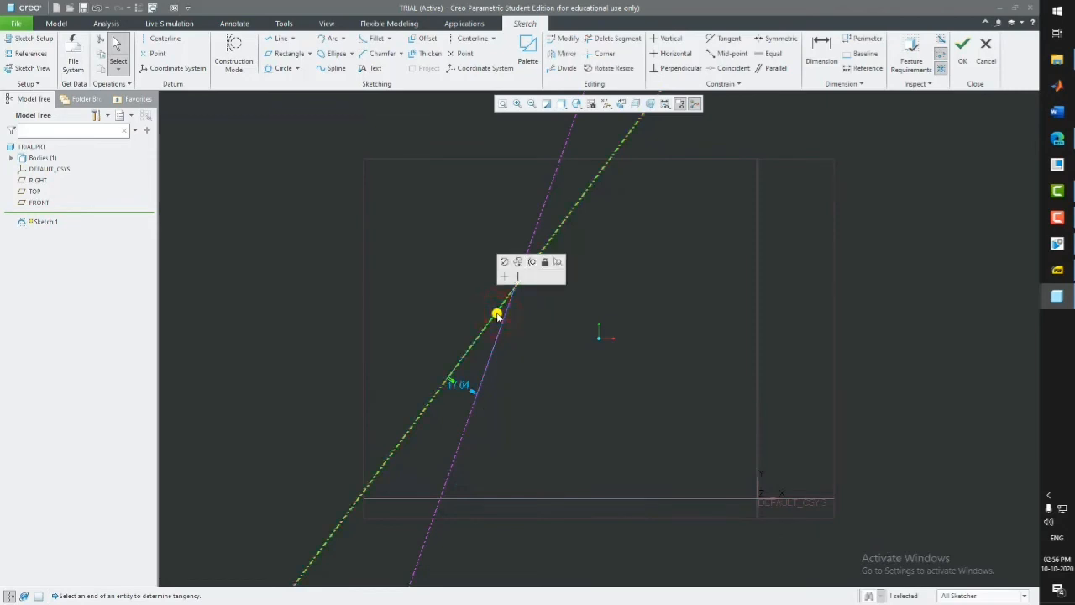
key("Delete")
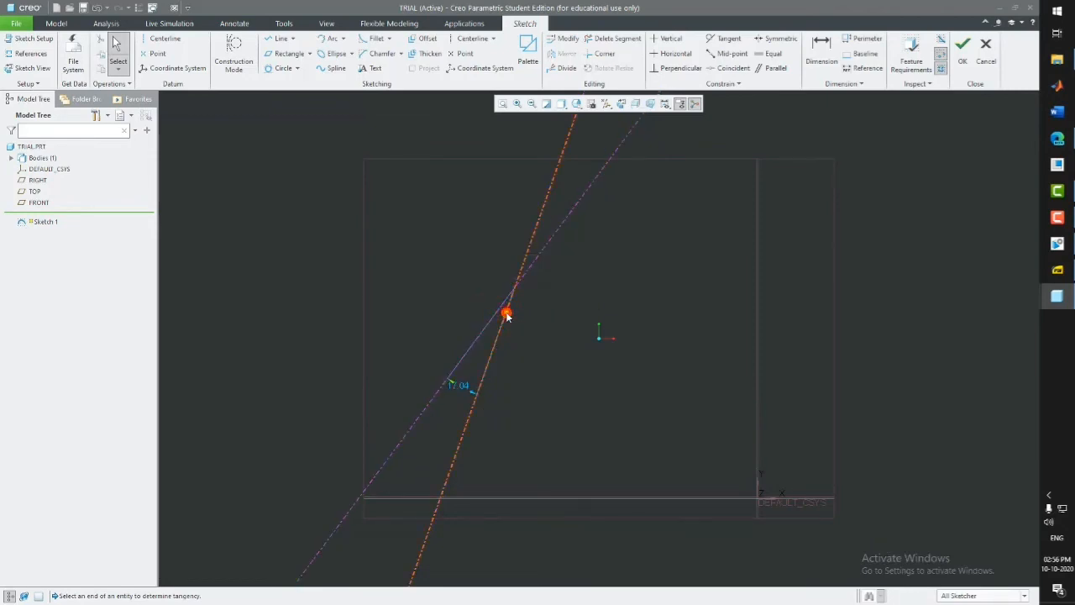
left_click(506, 314)
left_click(501, 305)
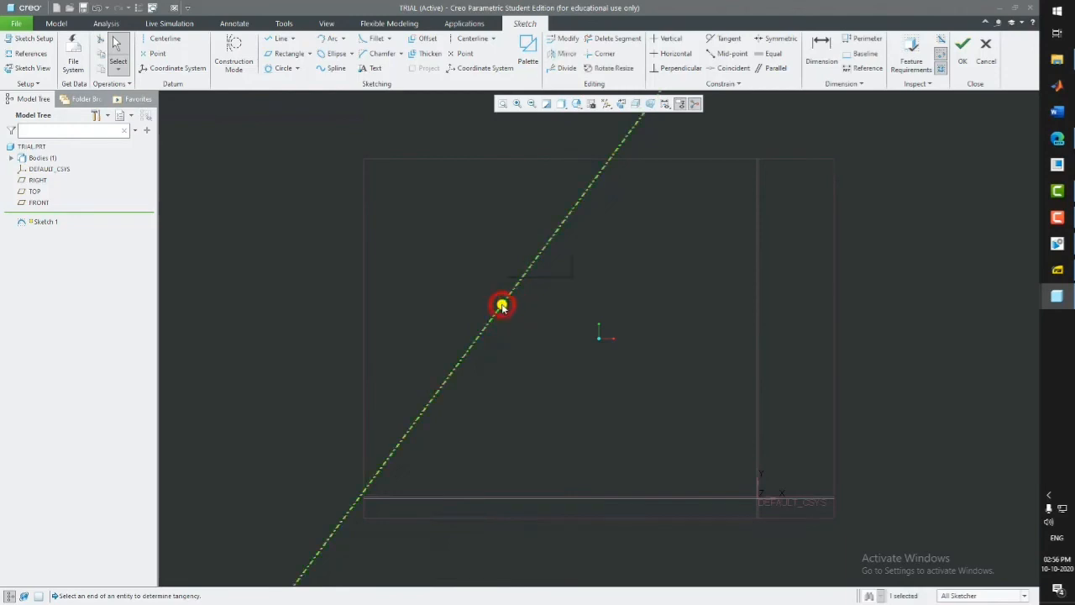
key("Delete")
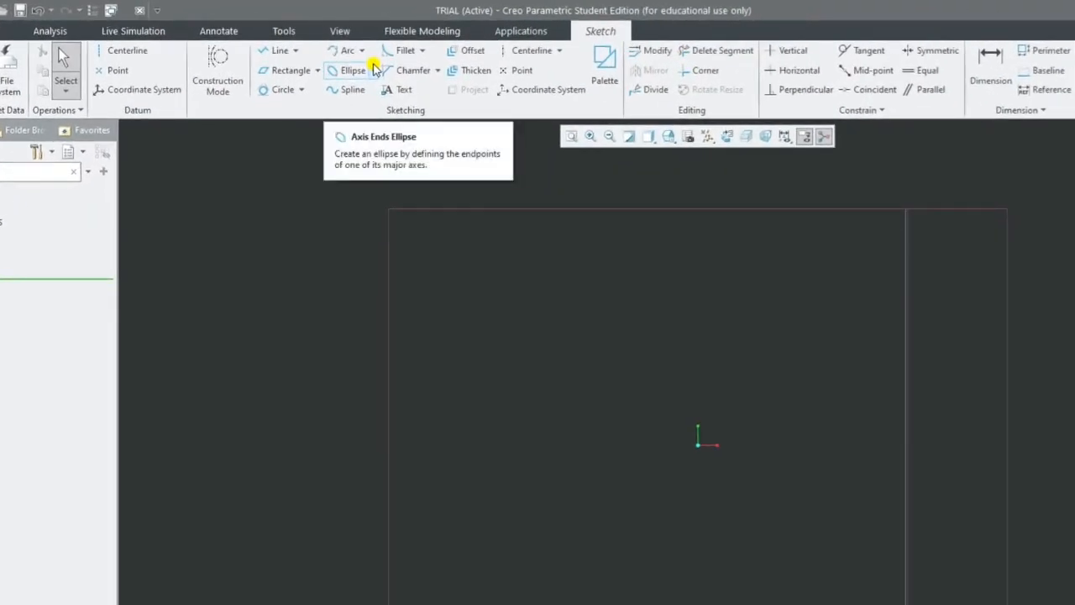
- Draw a tilted Axis Ends Ellipse in the empty sketch, its major axis running from upper left to lower right
left_click(375, 68)
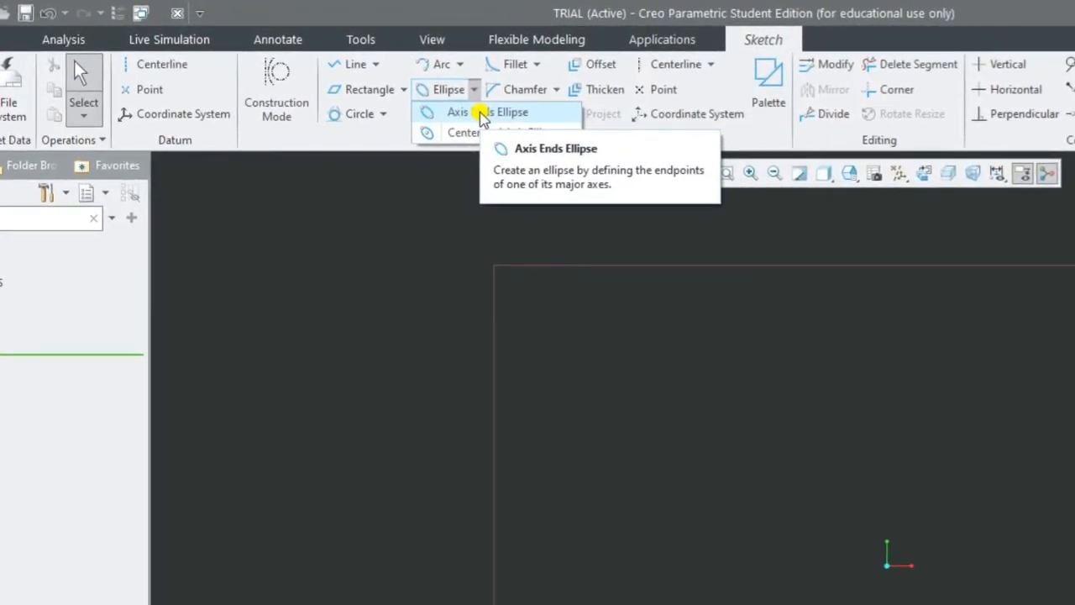
left_click(454, 115)
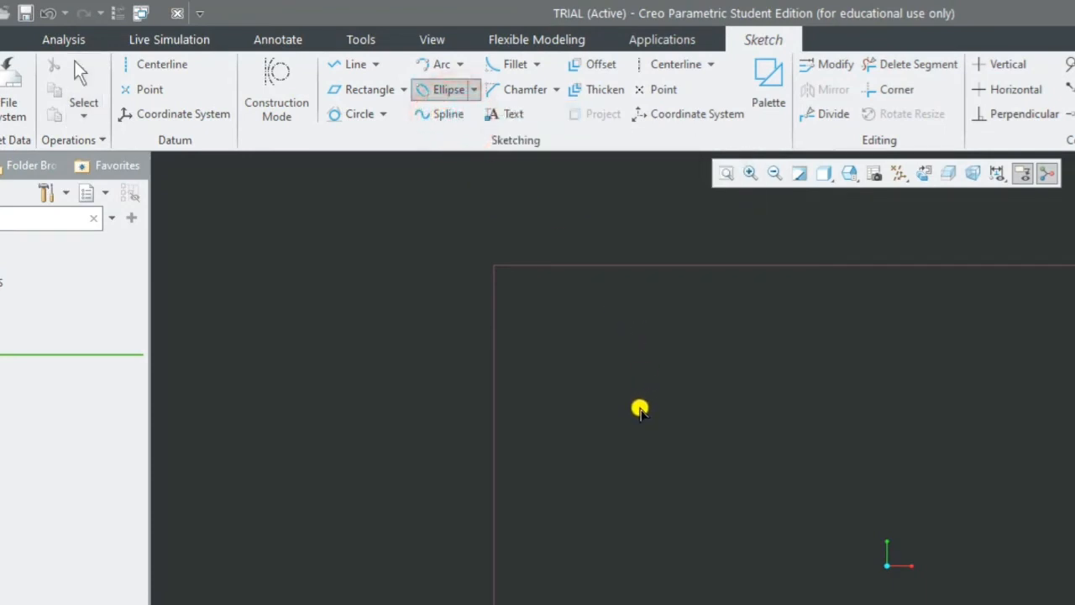
left_click(640, 408)
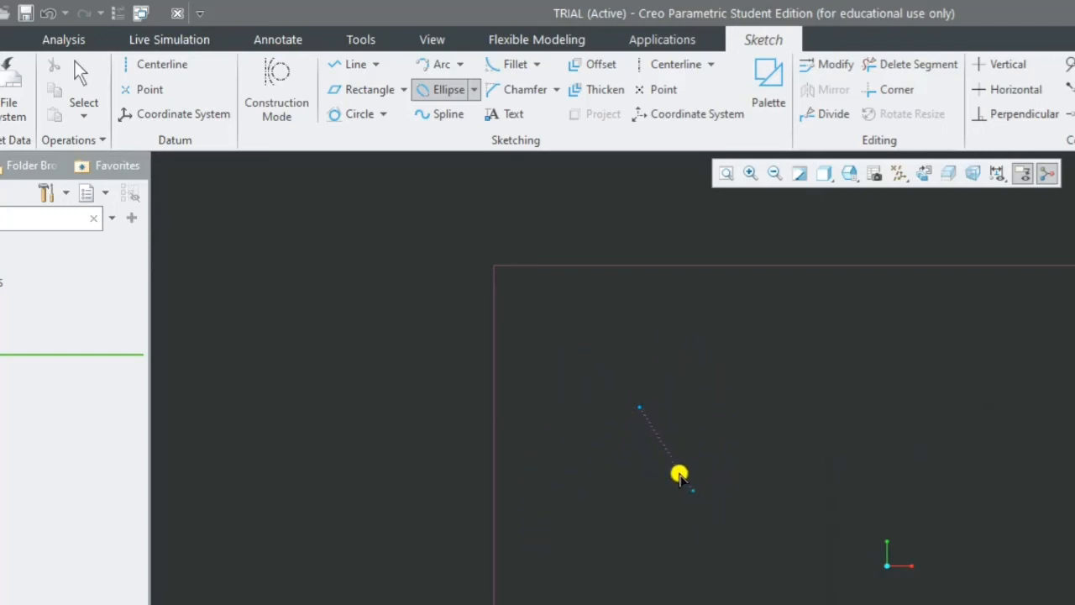
left_click(706, 531)
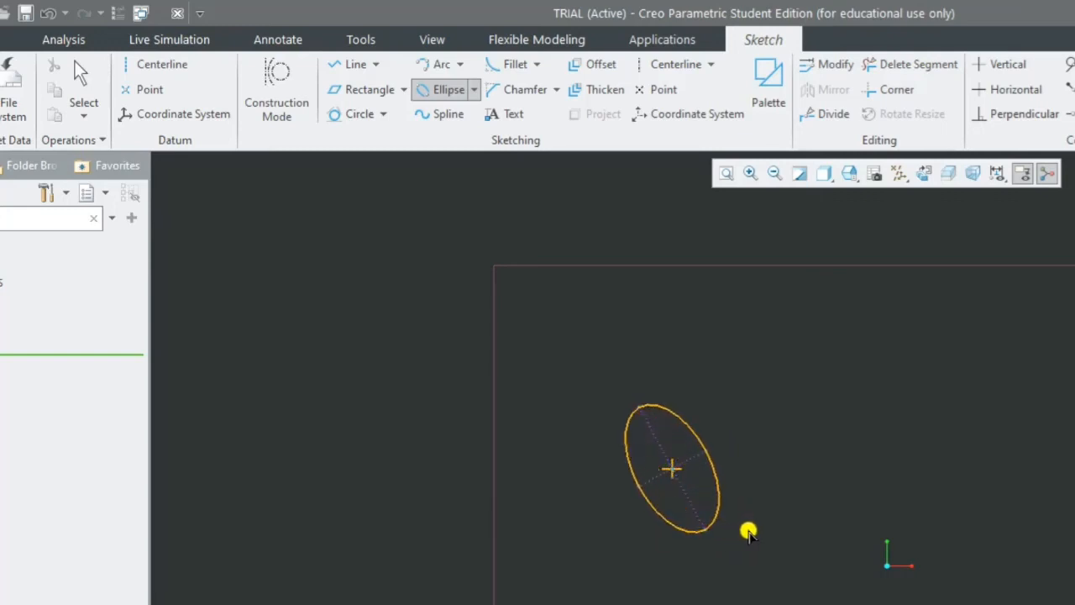
left_click(748, 530)
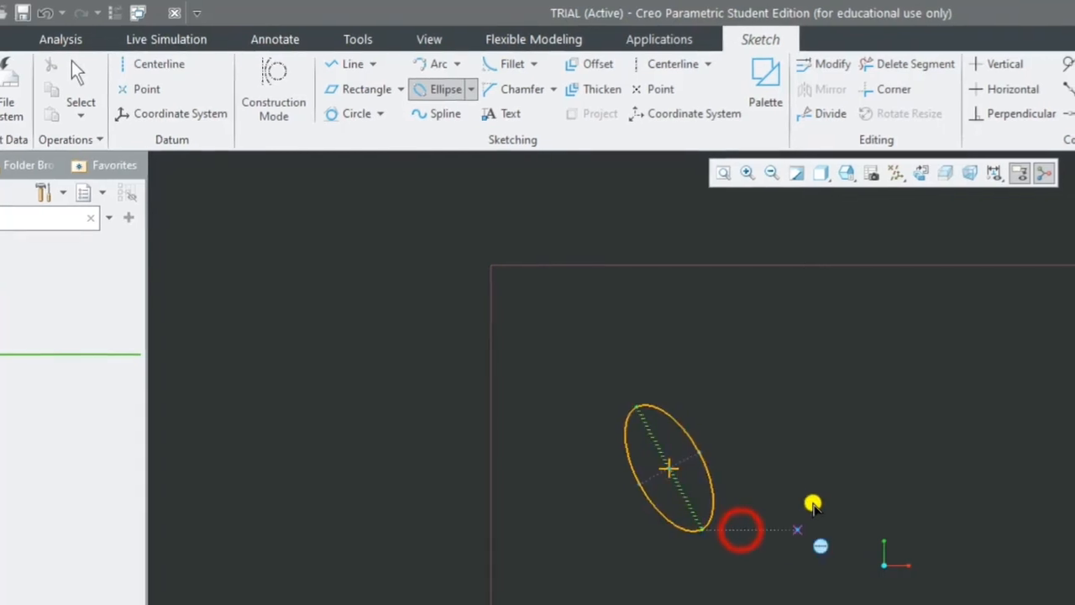
- Draw a horizontal Axis Ends Ellipse about 548 wide and 214 high, to the right of the tilted ellipse
left_click(768, 413)
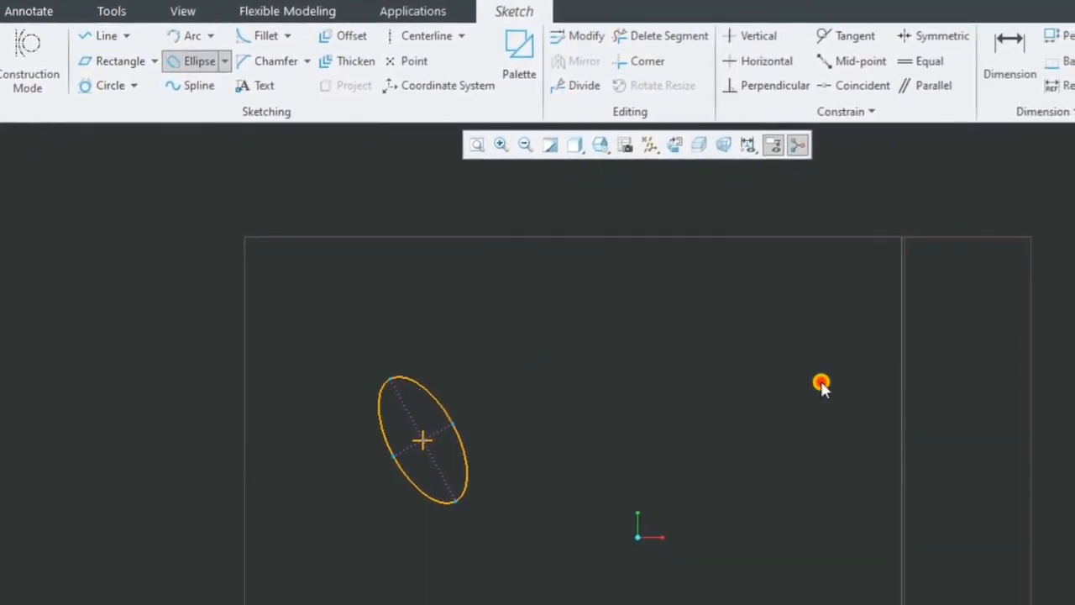
left_click(1025, 406)
left_click(828, 339)
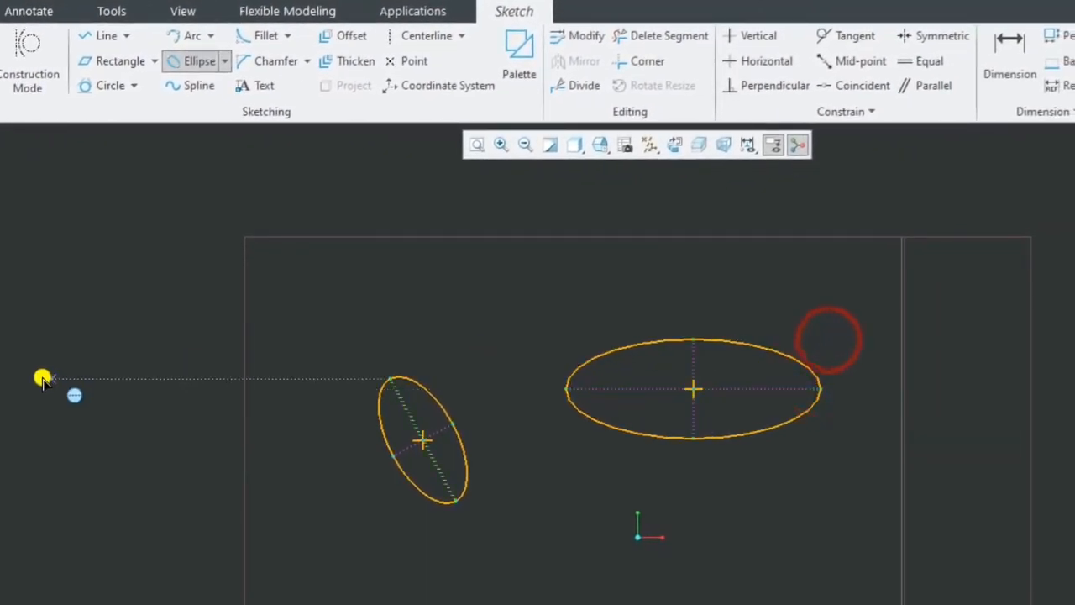
middle_click(665, 479)
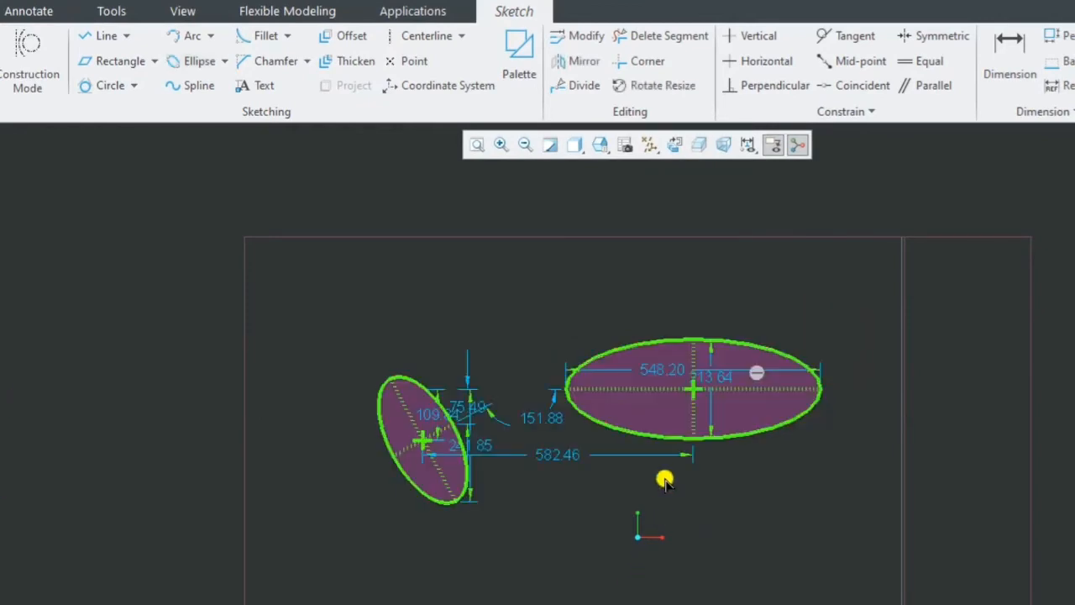
- Set the horizontal ellipse's minor axis dimension to 10
left_click(711, 379)
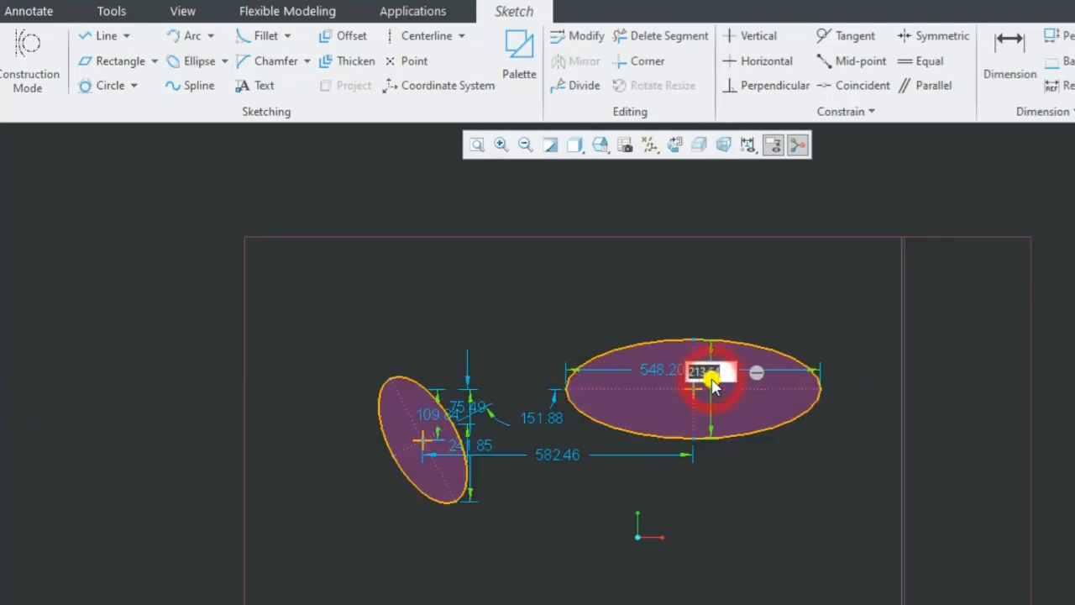
type("10")
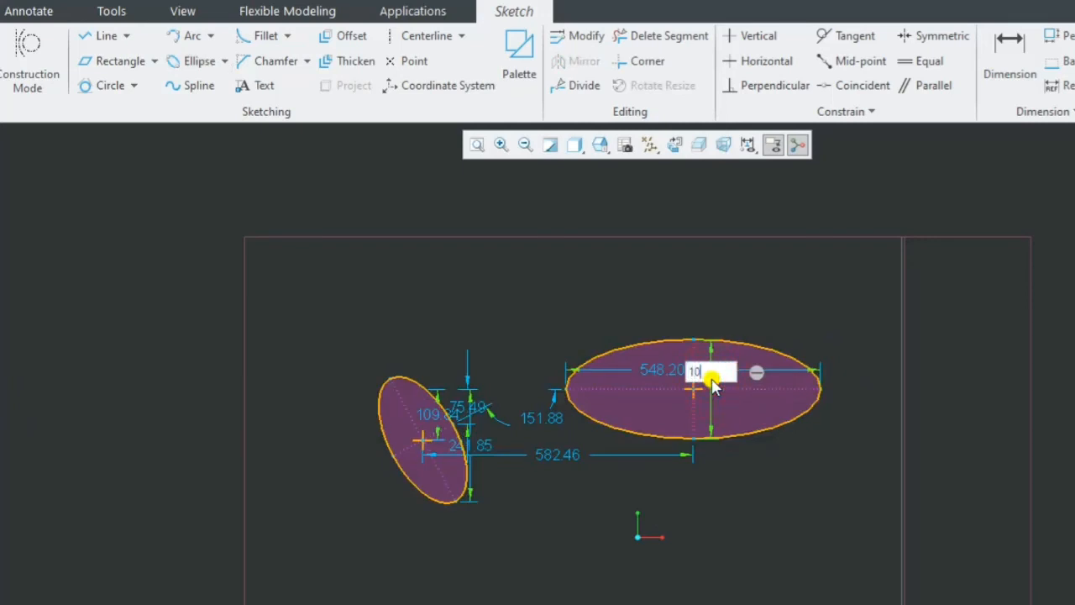
key("Return")
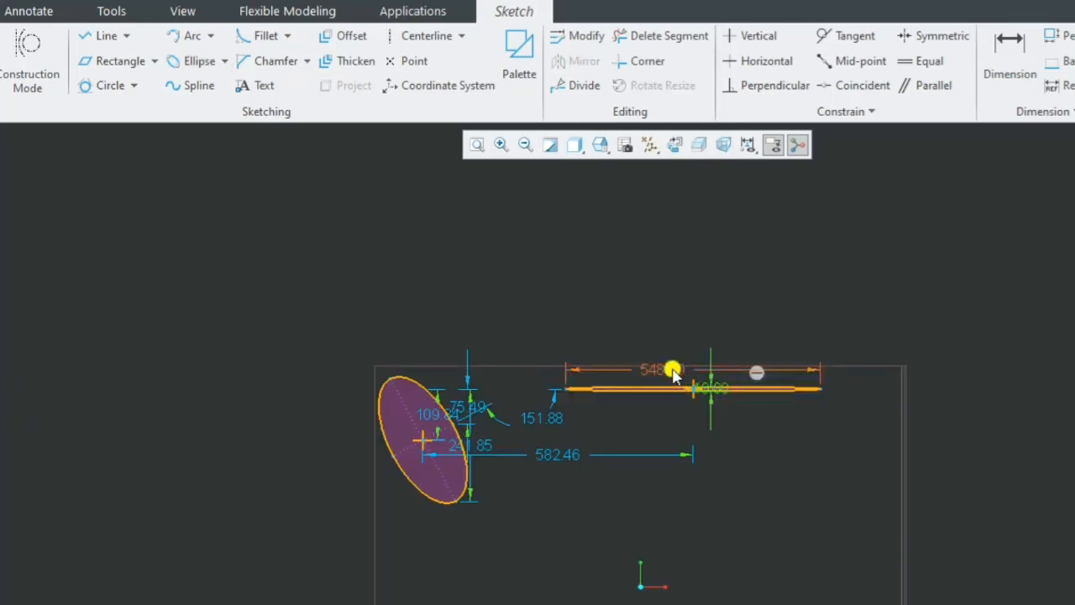
- Move the horizontal ellipse's minor axis dimension below the ellipse and set it to 150
left_click(704, 388)
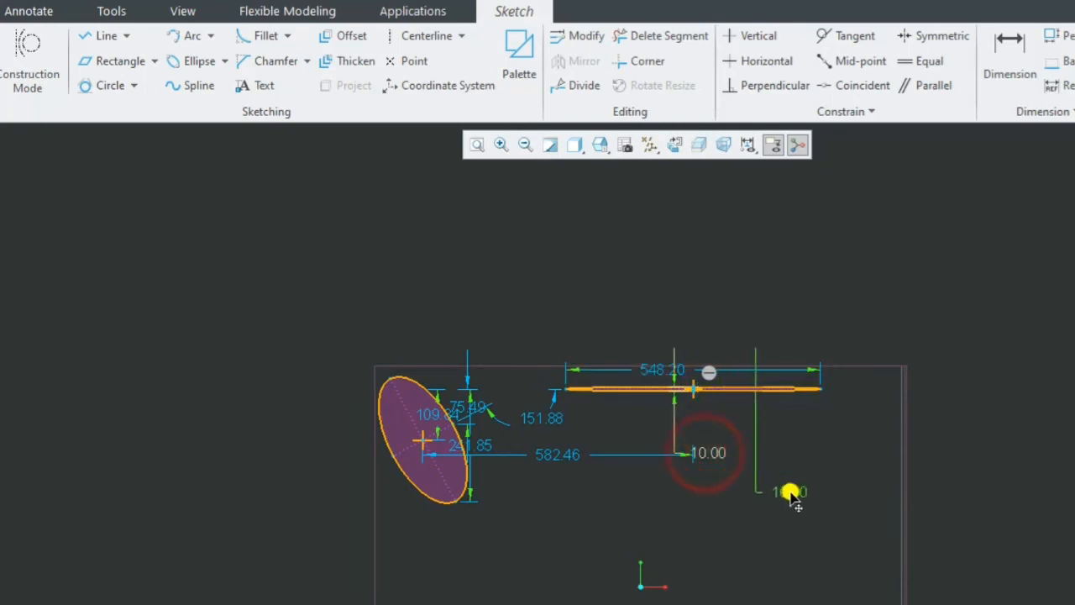
double_click(788, 485)
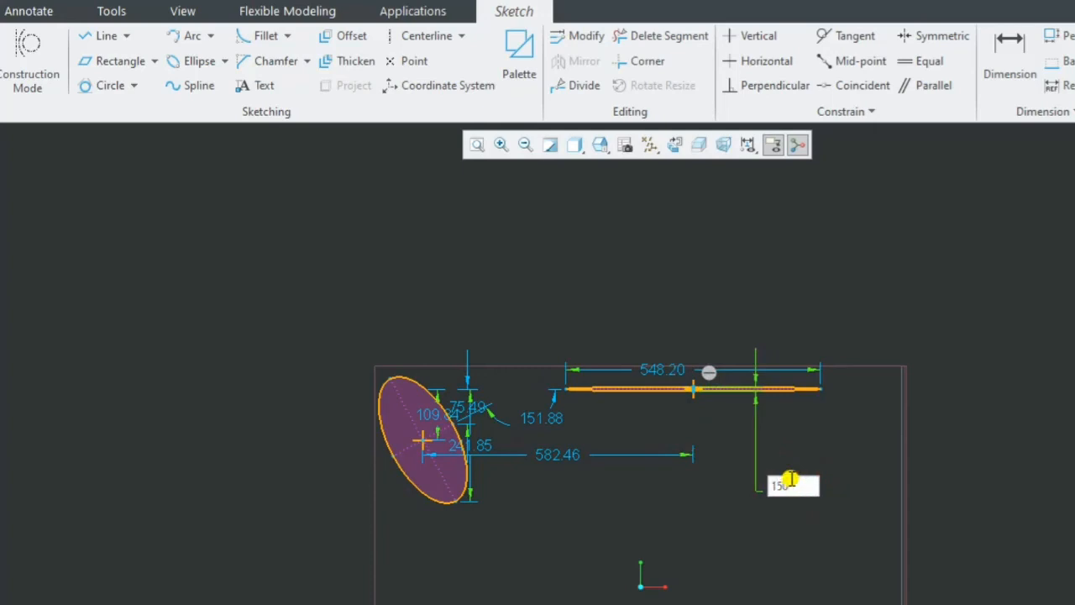
key("Return")
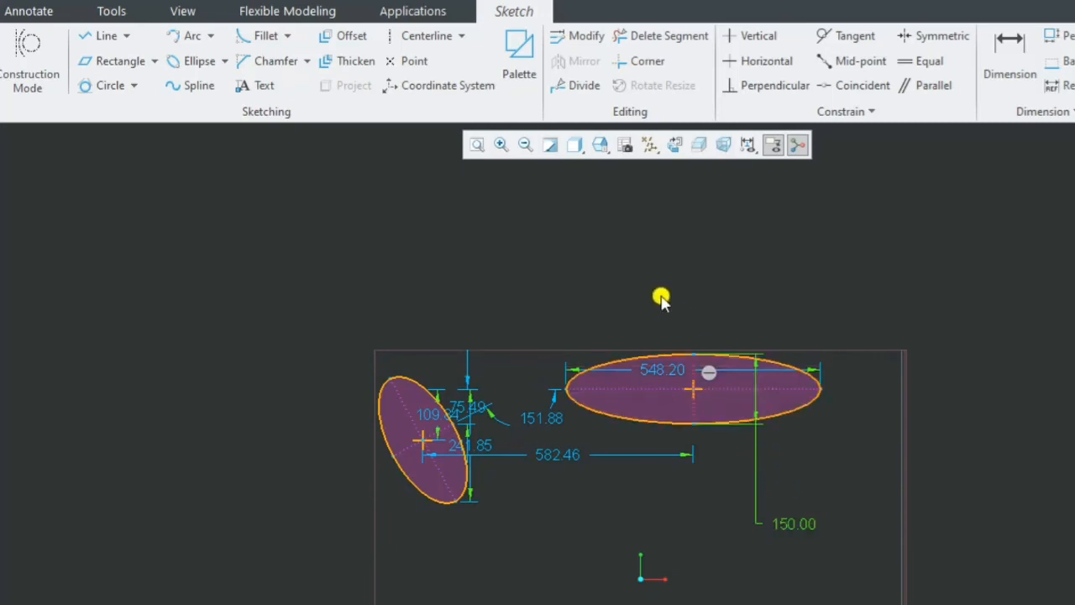
- Draw a vertical Center and Axis Ellipse about 609 tall and 206 wide, above and left of the tilted ellipse
left_click(225, 61)
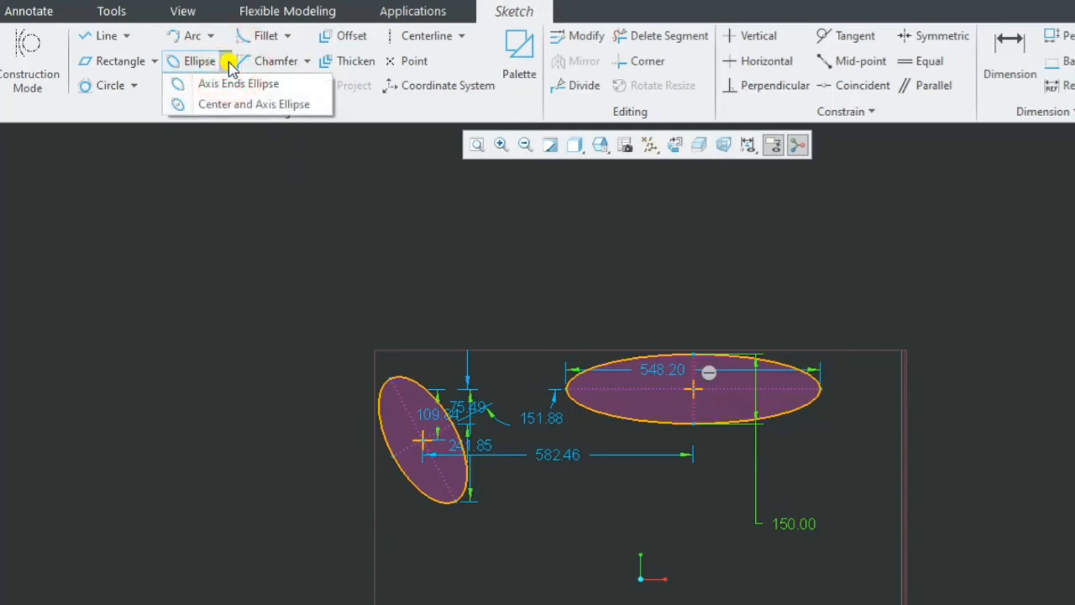
left_click(236, 106)
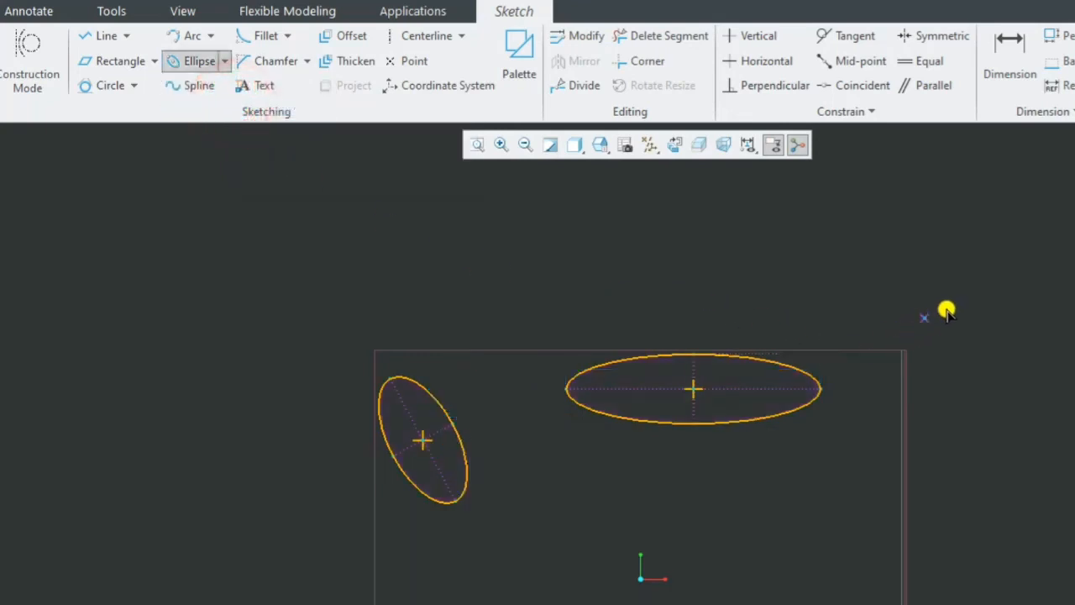
left_click(186, 269)
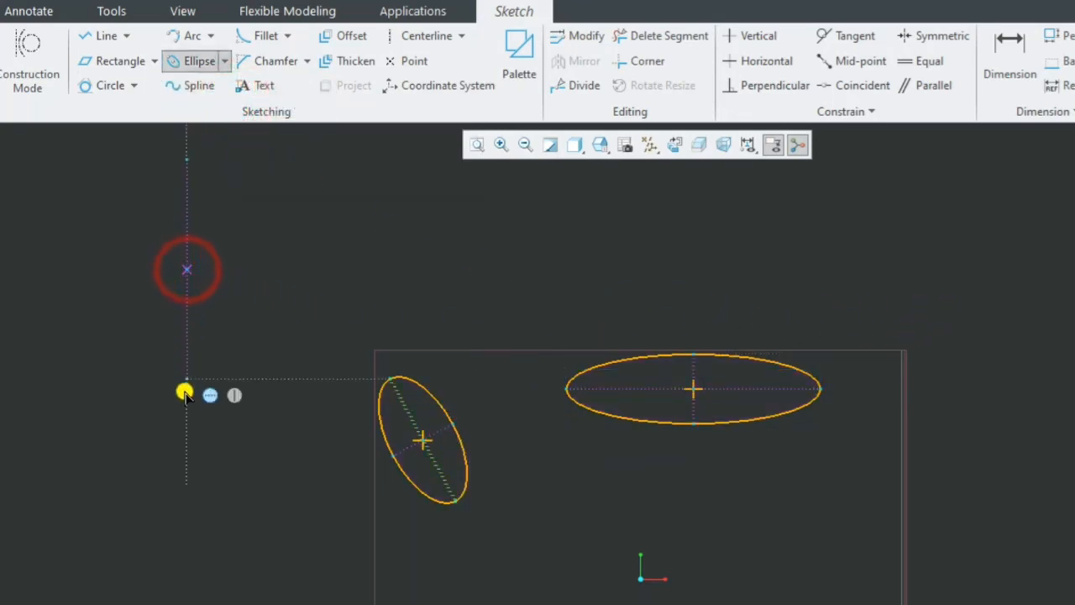
left_click(184, 411)
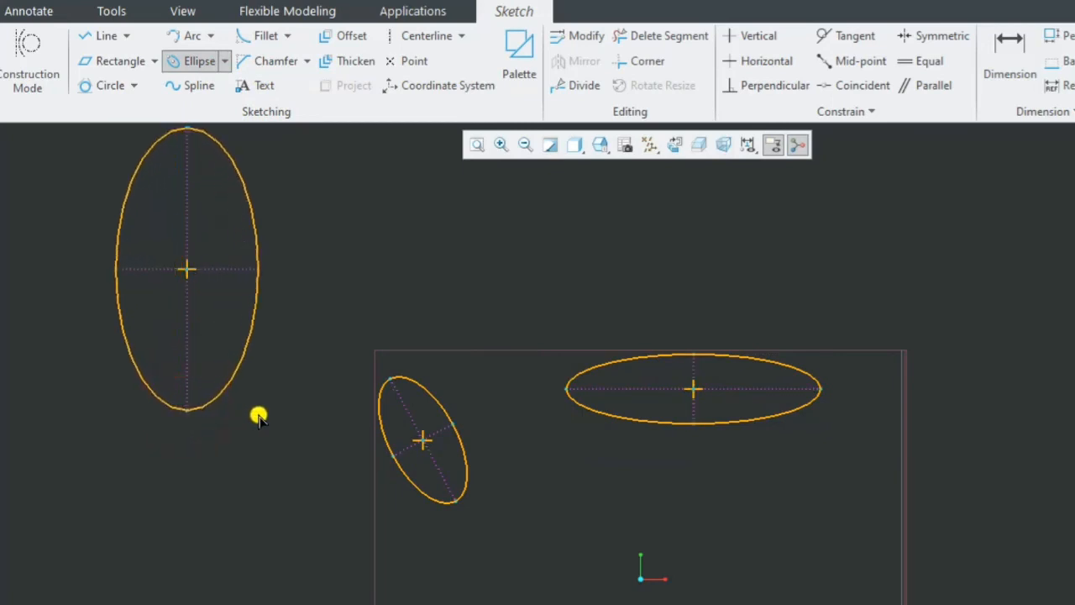
left_click(235, 411)
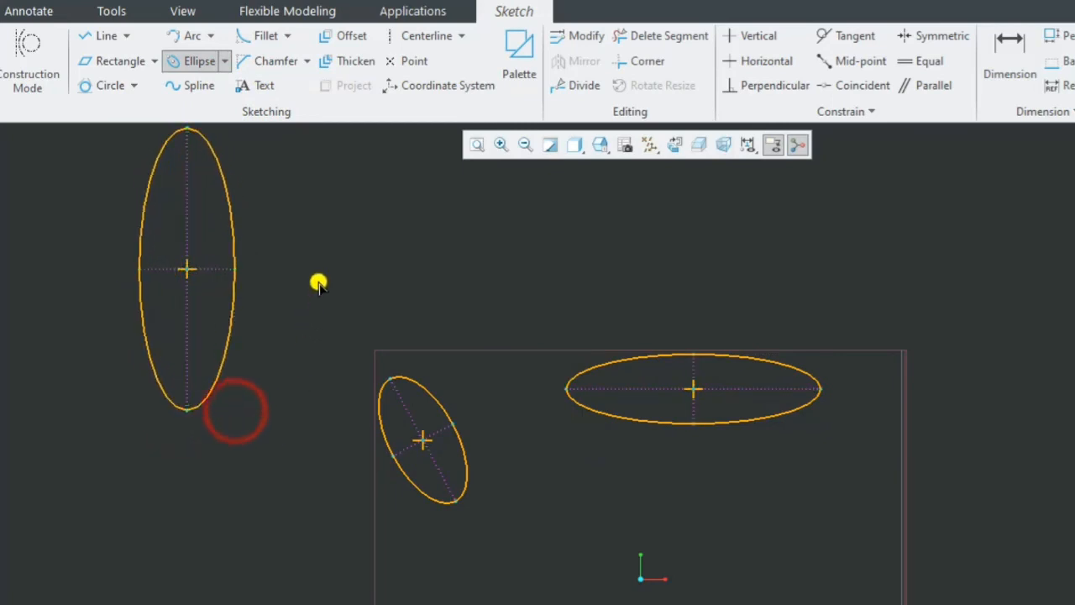
- Draw a second vertical Center and Axis Ellipse about 455 tall and 169 wide, just below and right of the first
middle_click(247, 478)
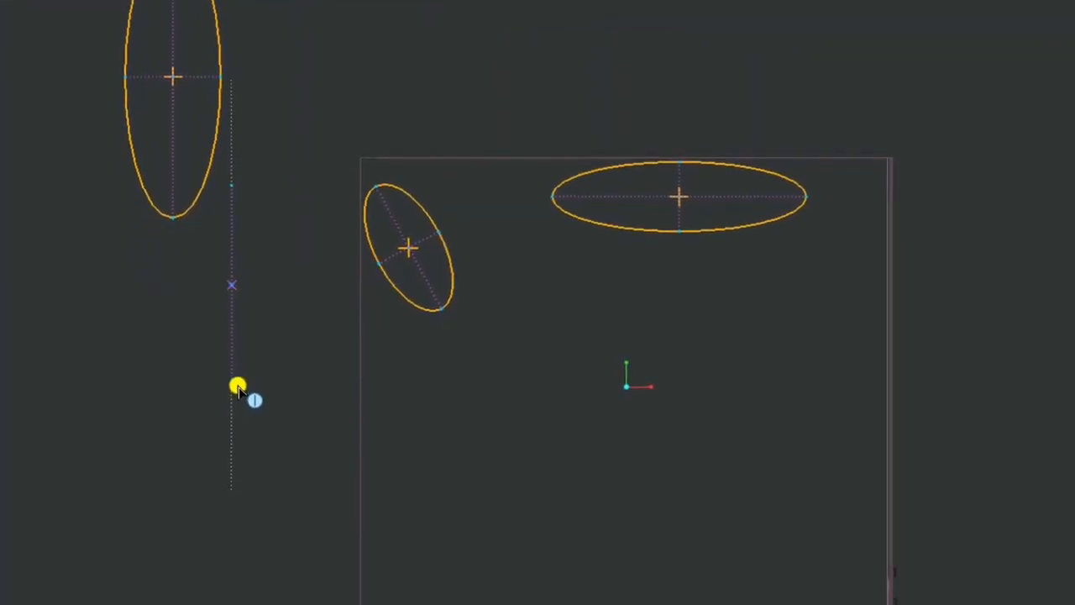
left_click(238, 392)
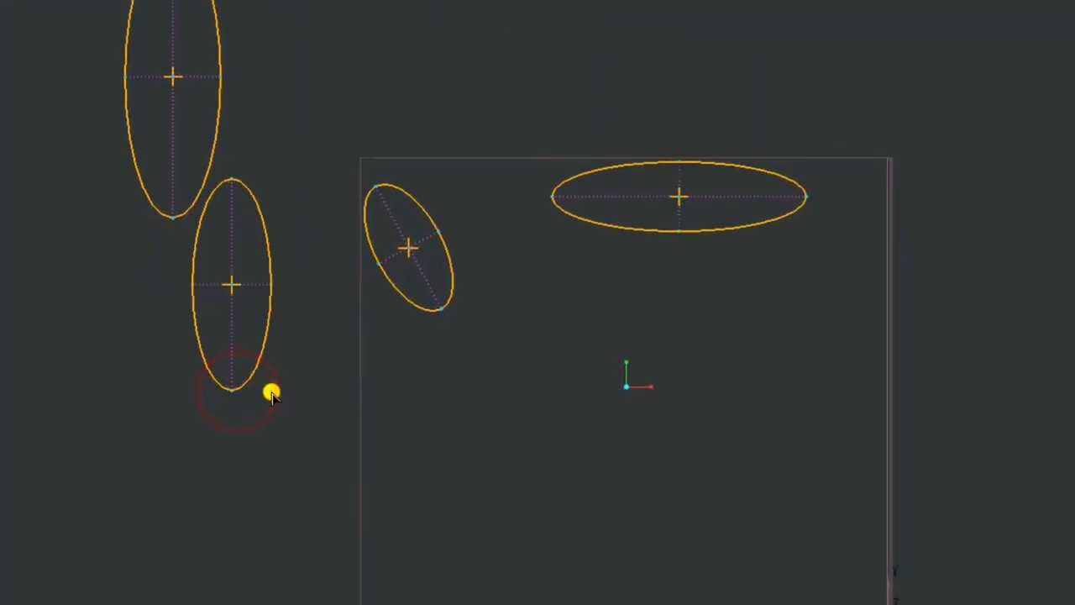
left_click(270, 395)
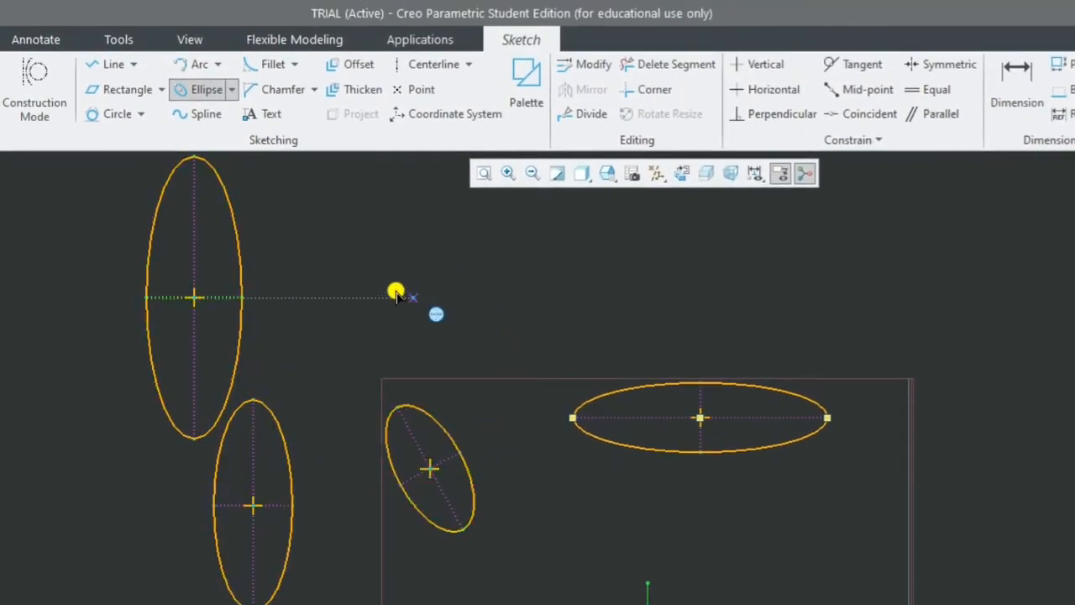
- Draw a closed vase-shaped spline through eleven points to the right of the ellipses, ending on its start point
left_click(222, 118)
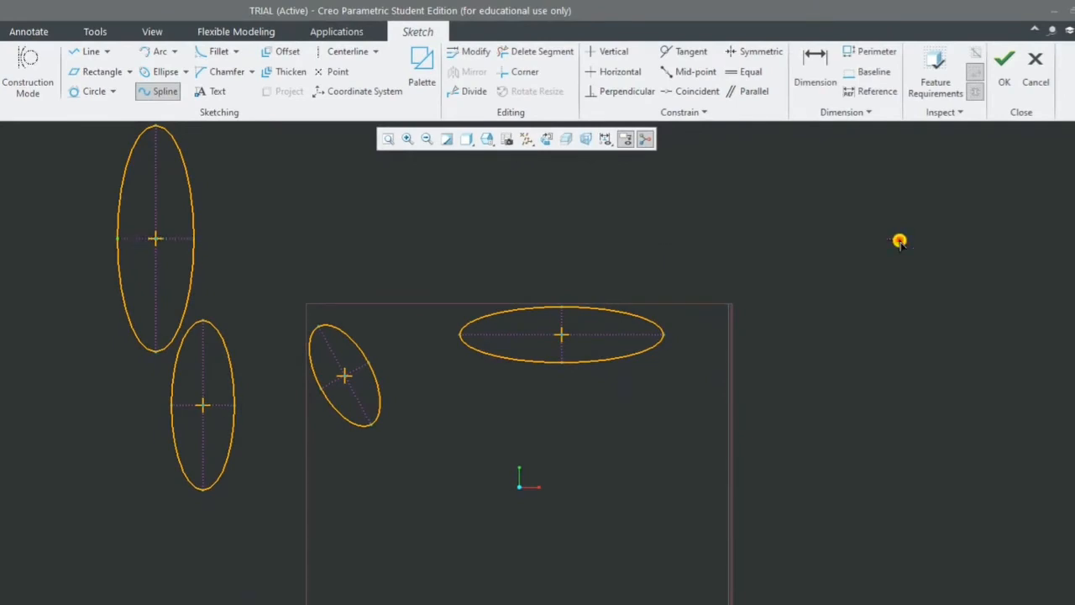
left_click(899, 241)
left_click(890, 281)
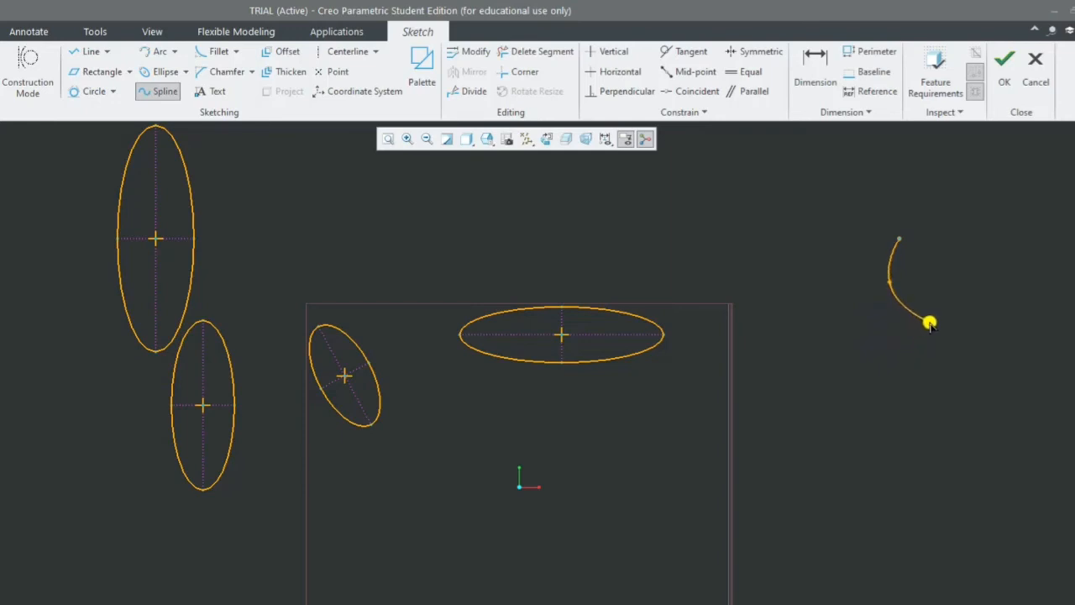
left_click(930, 324)
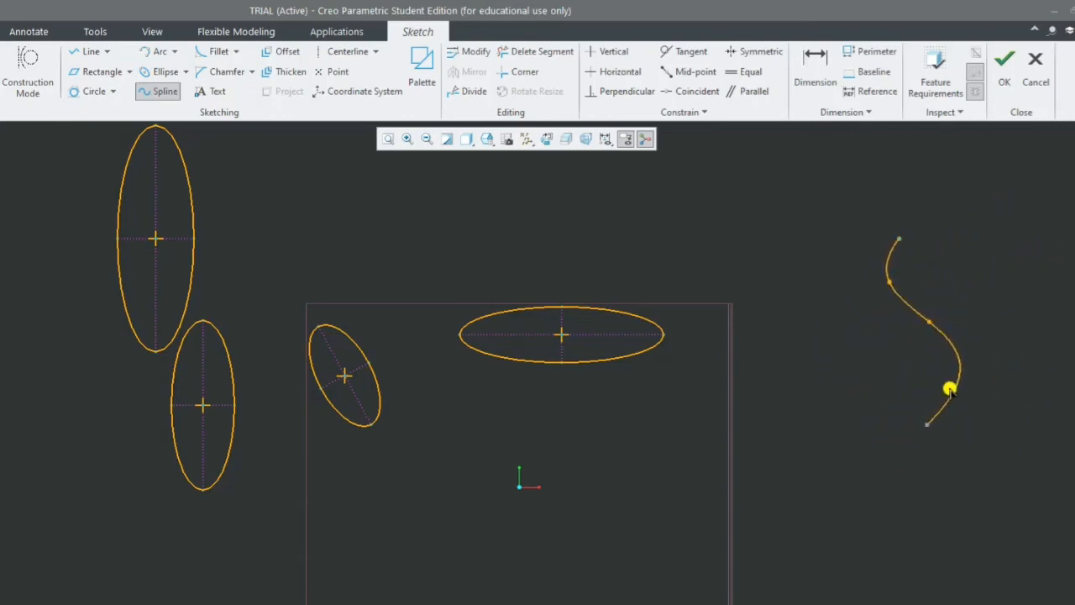
left_click(950, 383)
left_click(869, 447)
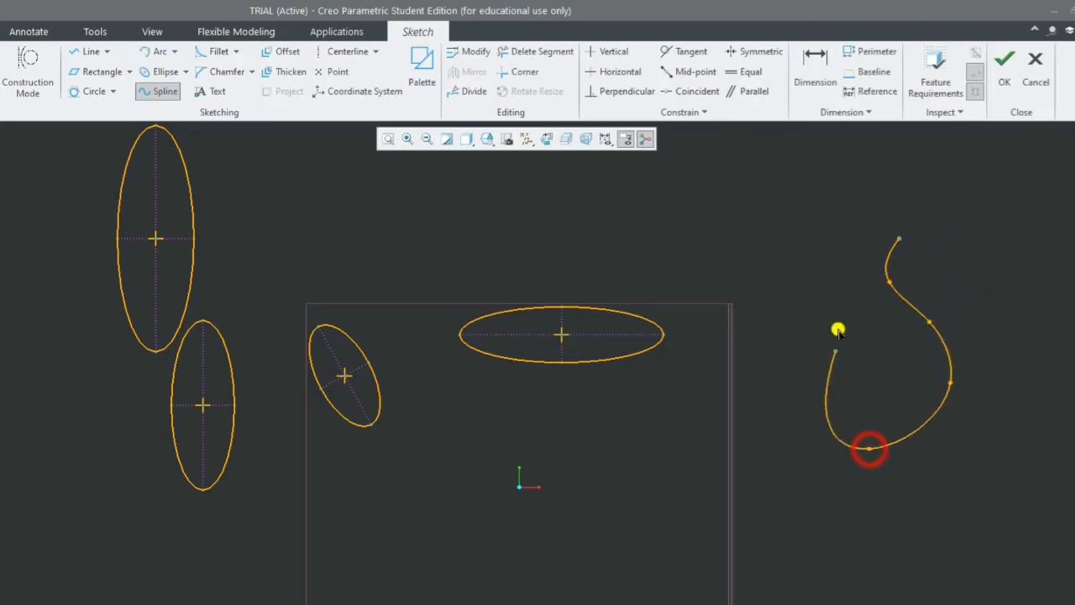
left_click(831, 399)
left_click(804, 347)
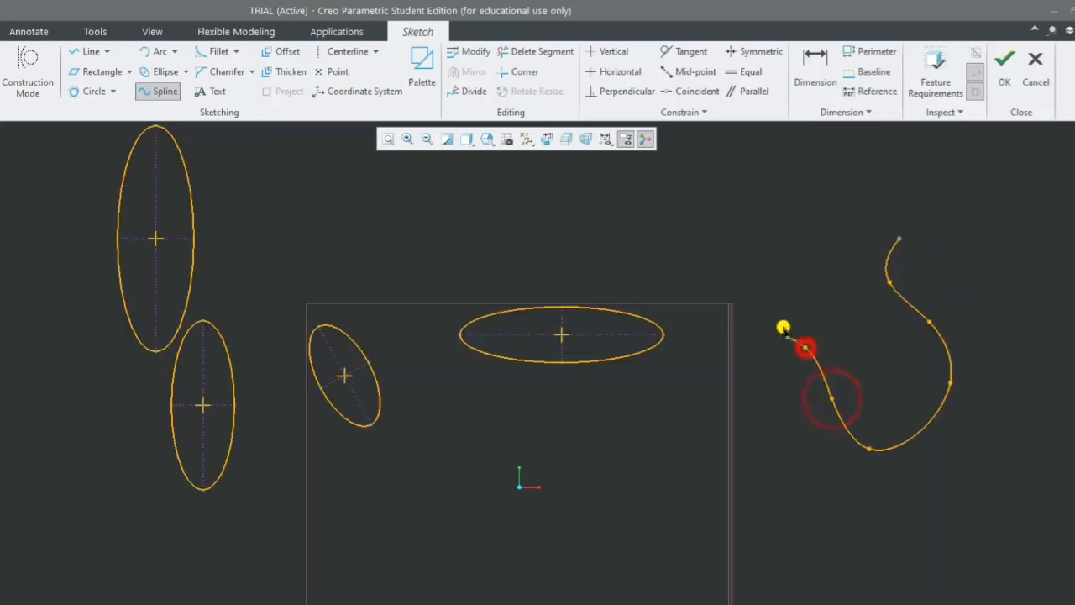
left_click(811, 275)
left_click(870, 227)
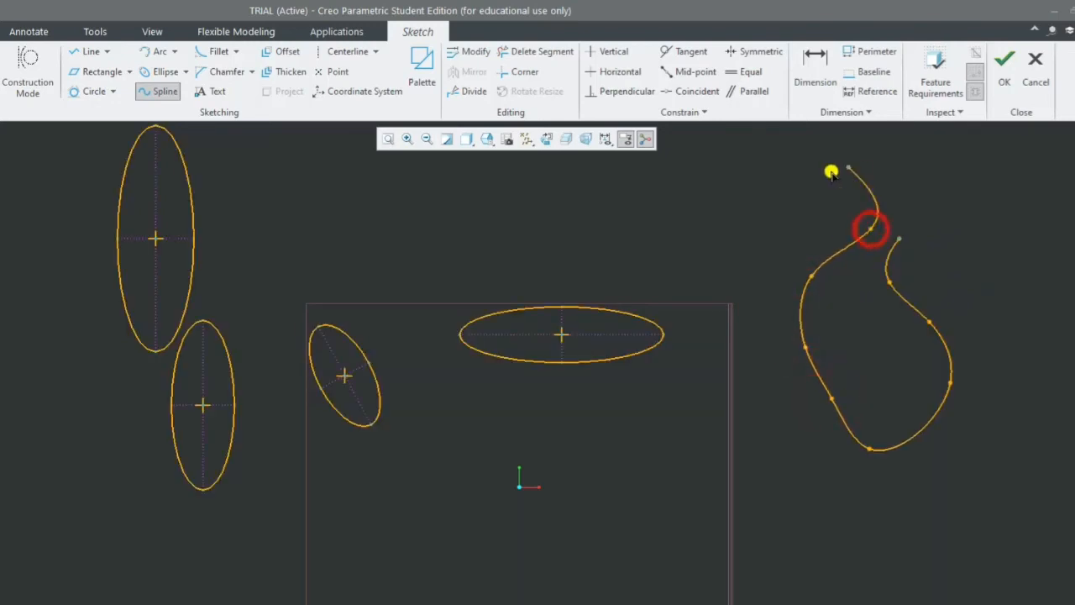
left_click(823, 176)
left_click(950, 171)
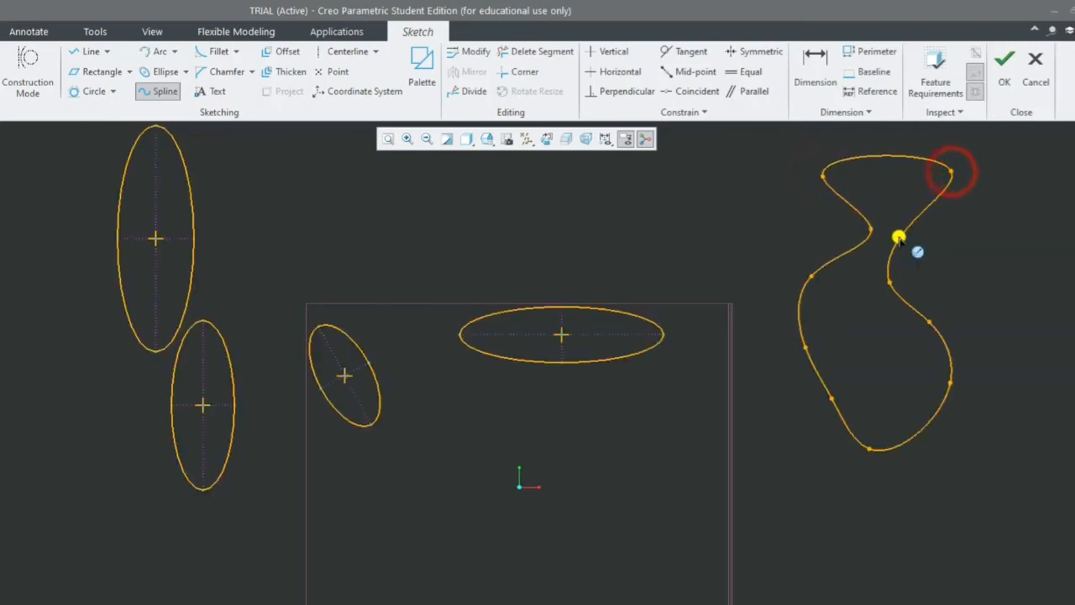
left_click(899, 238)
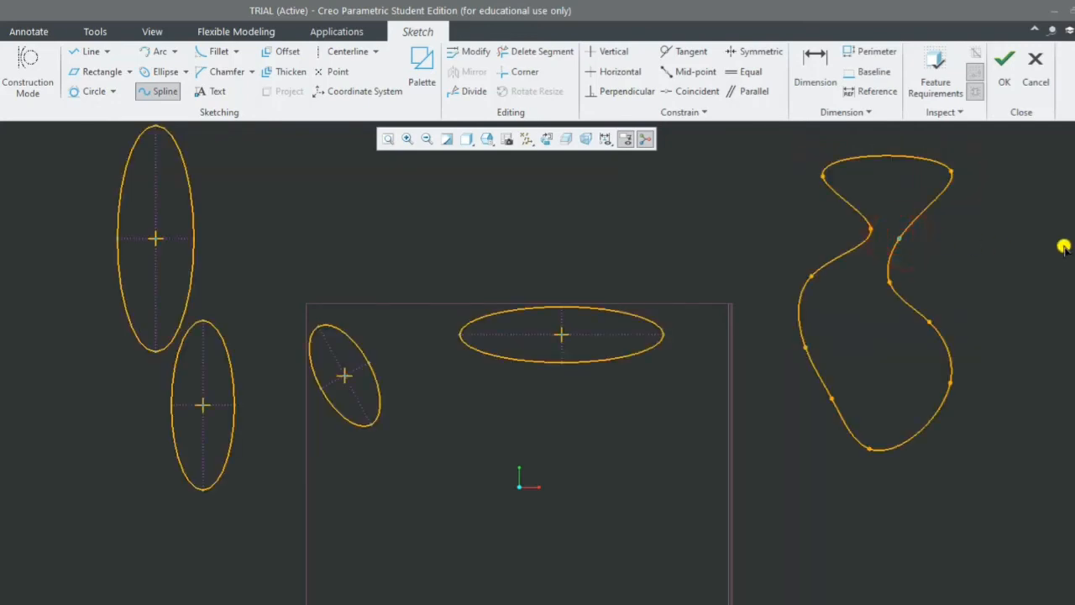
middle_click(756, 259)
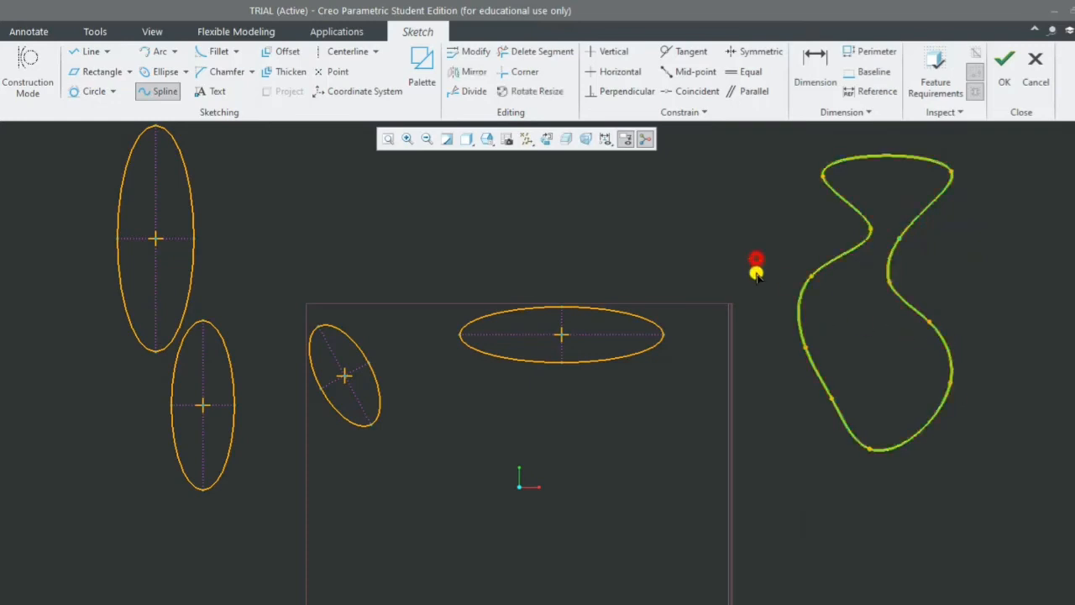
- Draw a large closed egg-shaped spline through three points, crossing the right part of the horizontal ellipse
left_click(597, 213)
left_click(761, 413)
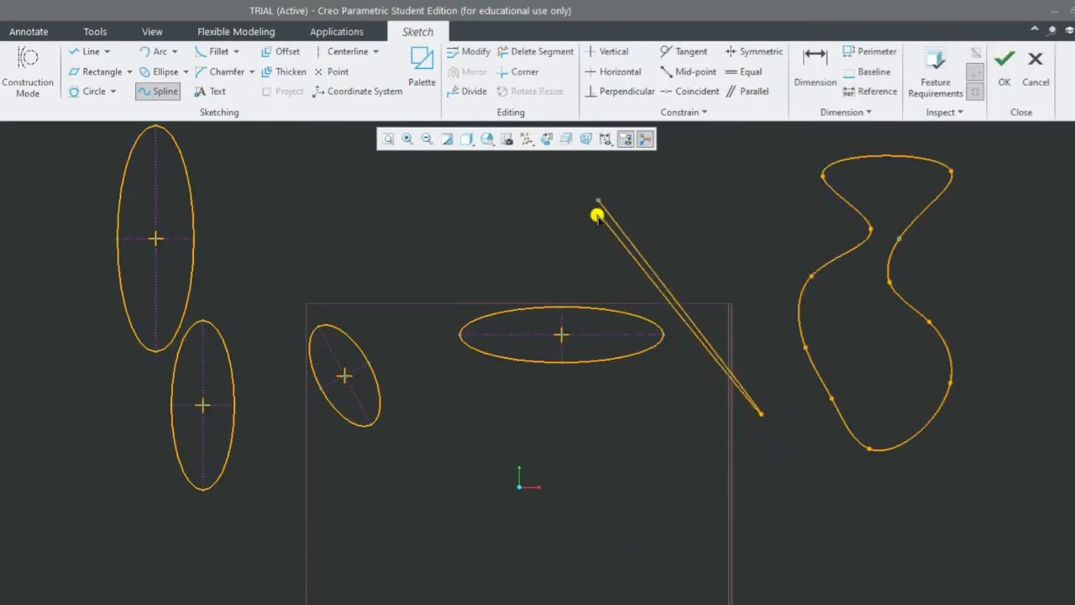
left_click(626, 550)
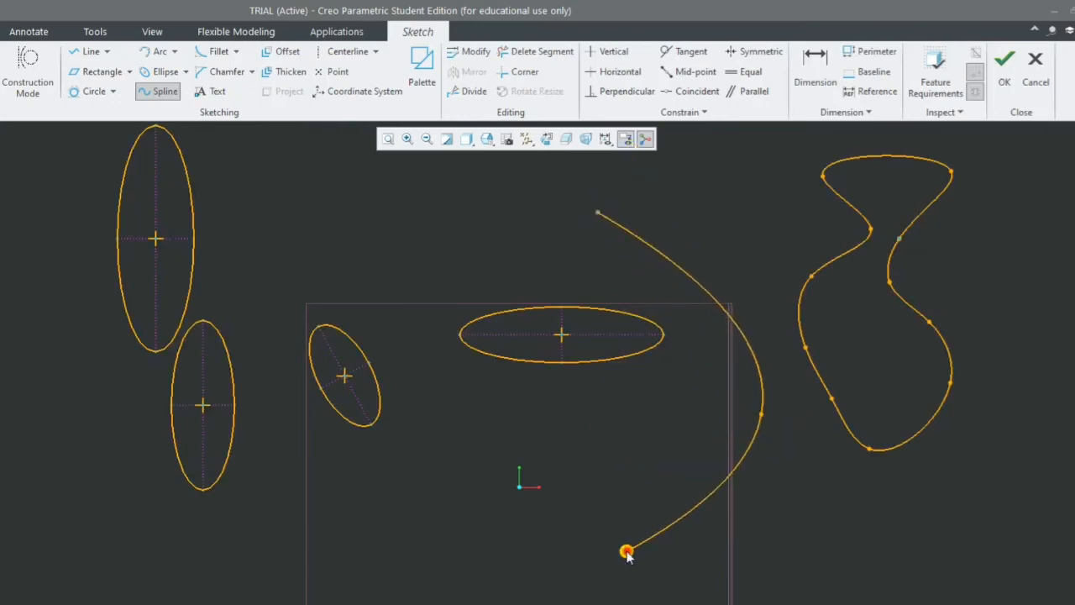
left_click(599, 218)
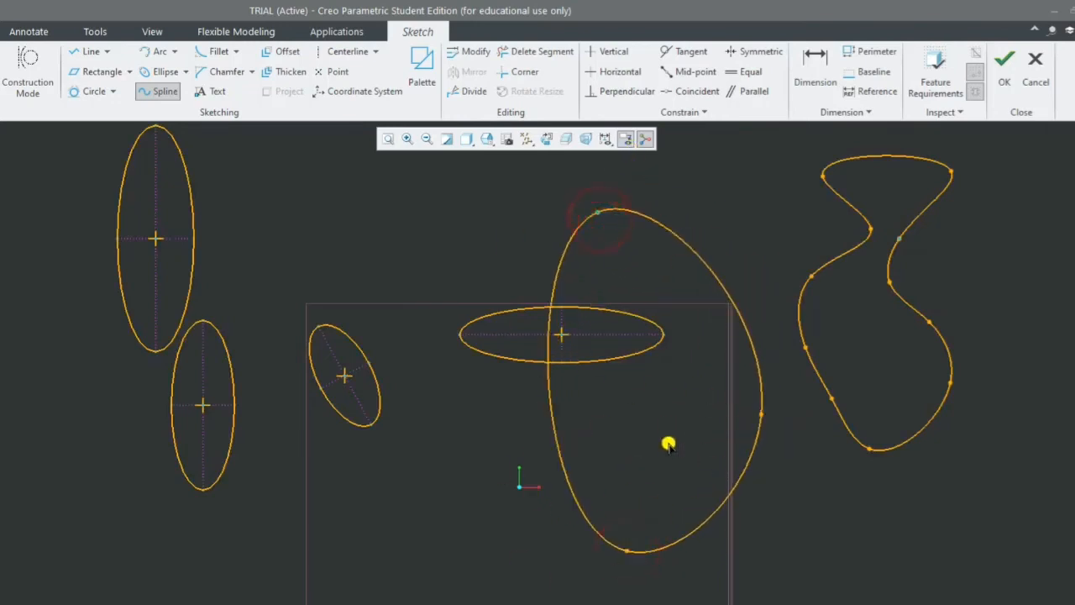
middle_click(418, 255)
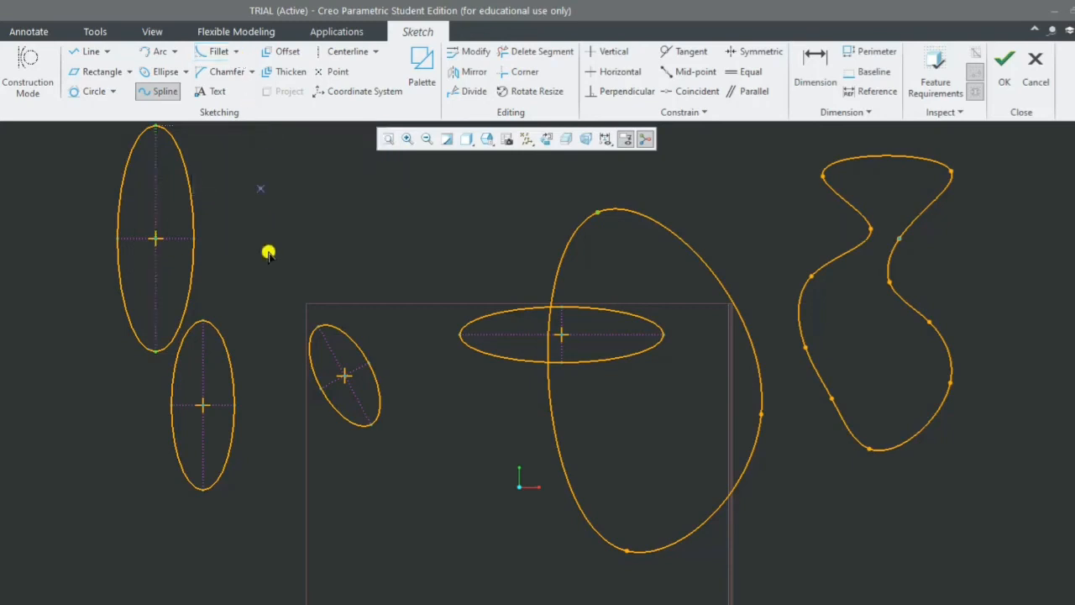
- Refit the sketch view, window-select all the ellipses and splines, and delete them
left_click(388, 139)
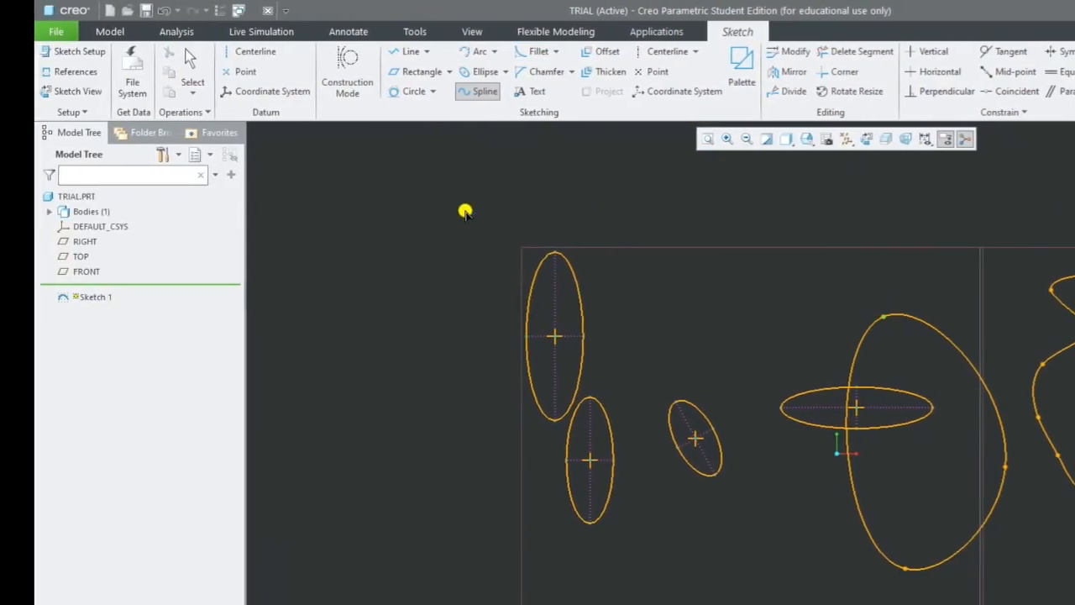
left_click(191, 66)
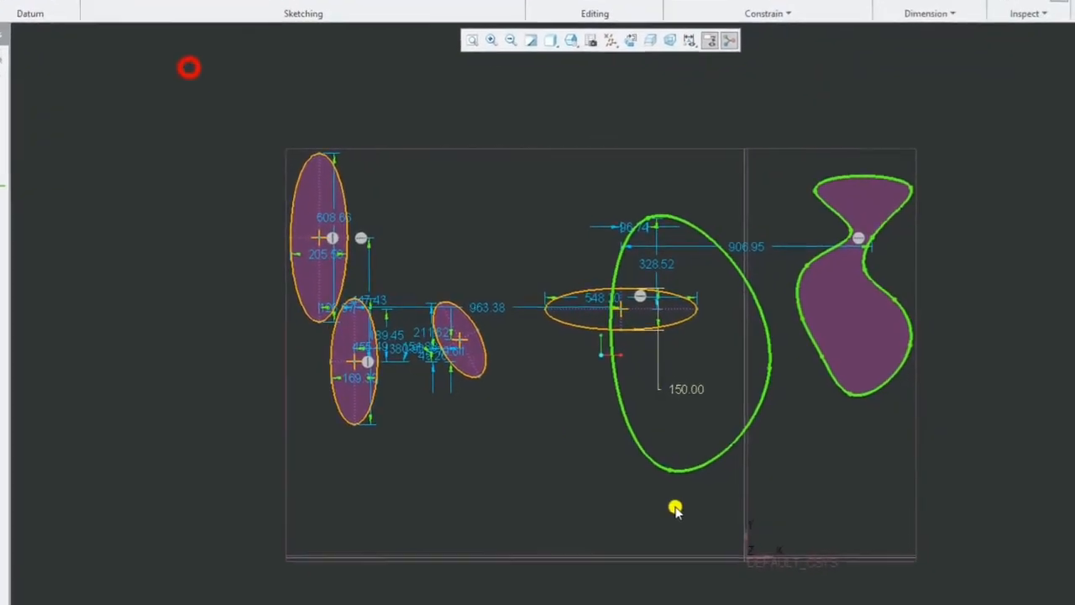
left_click_drag(1011, 590, 1010, 591)
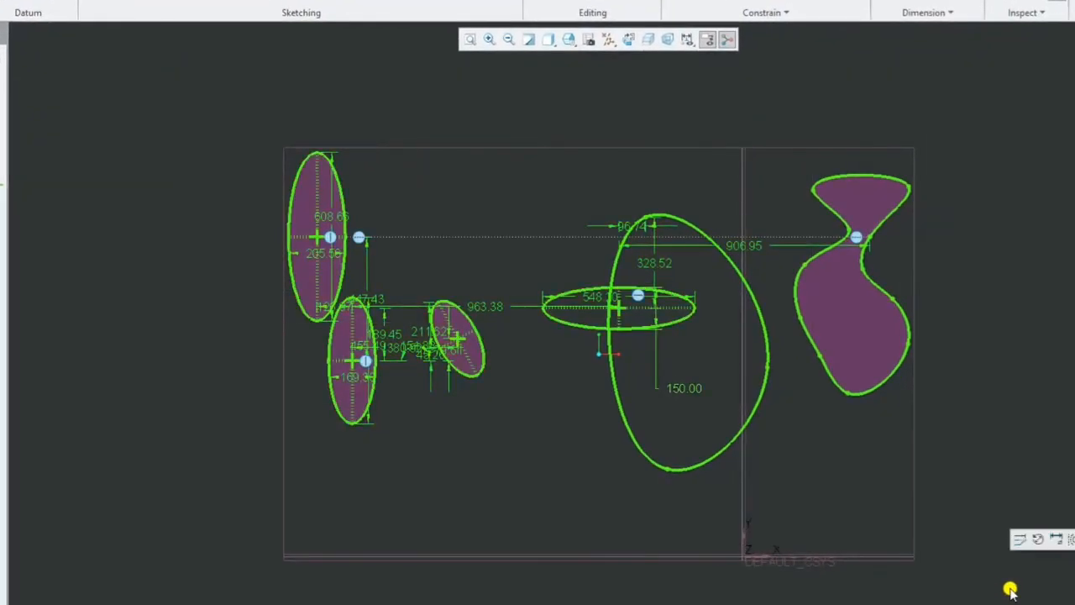
key("Delete")
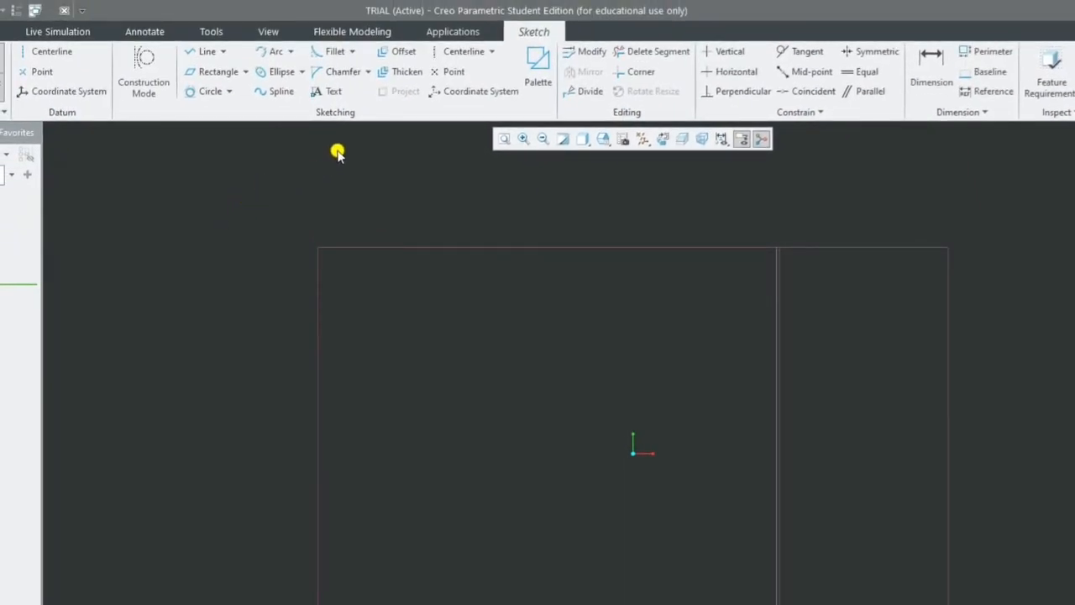
- Draw a corner rectangle about 989 wide and 775 tall around the sketch origin
left_click(246, 72)
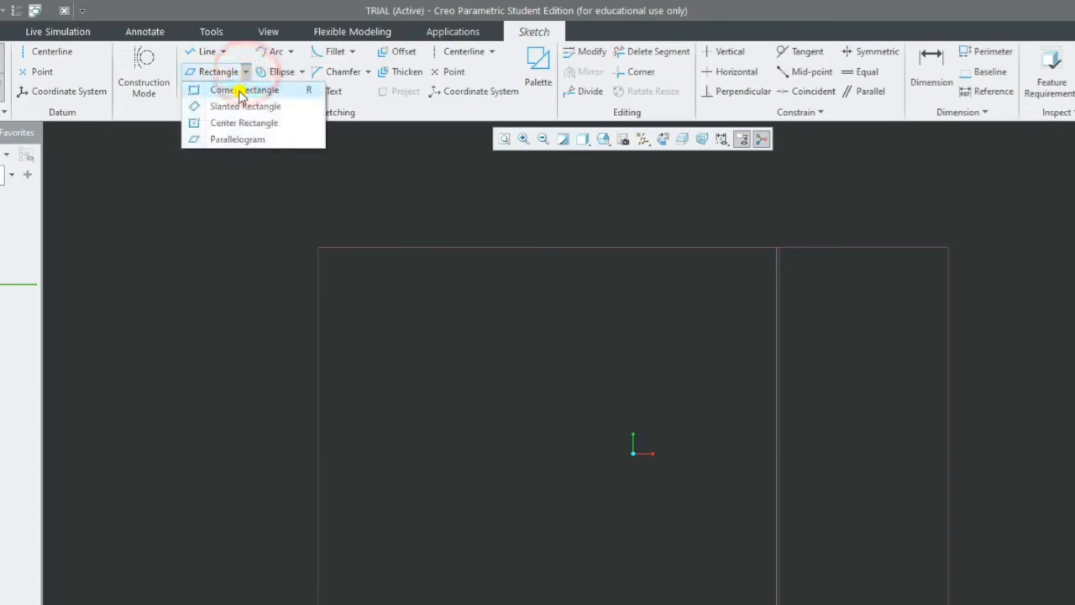
left_click(241, 90)
left_click(427, 306)
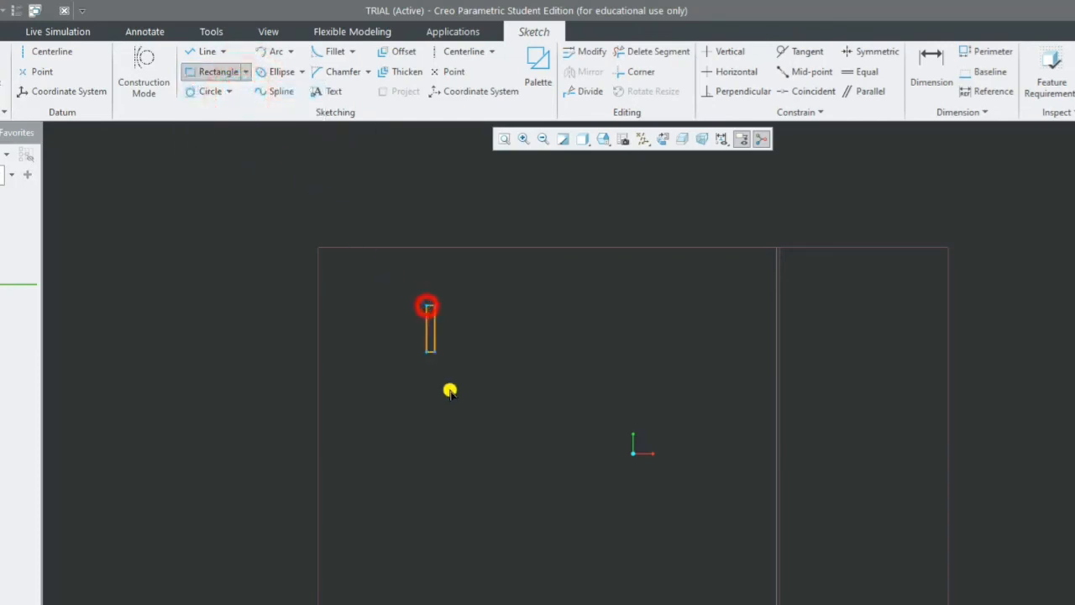
left_click(701, 521)
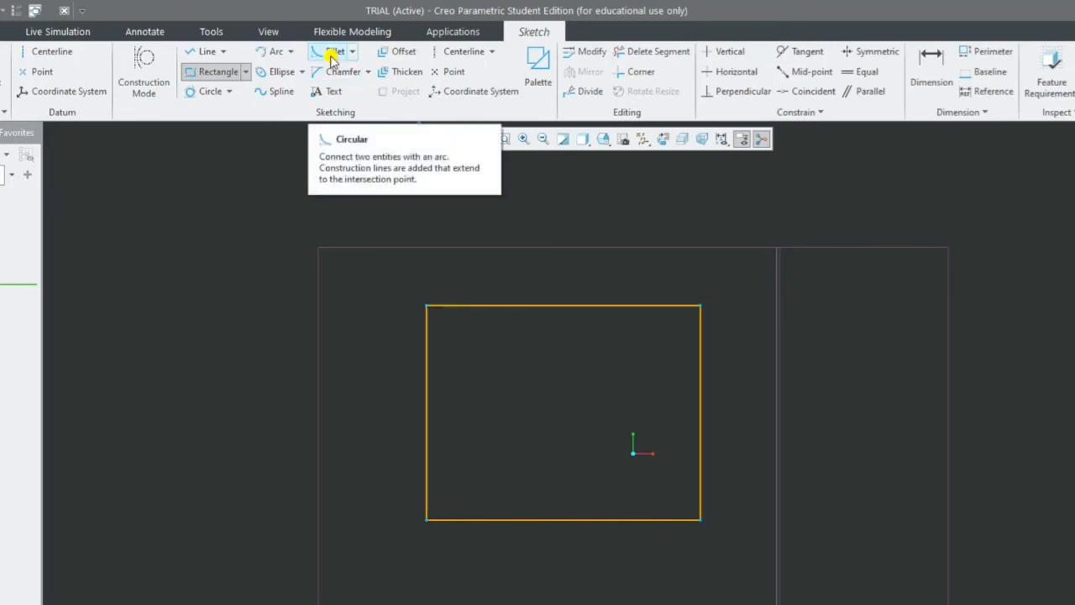
- Round the rectangle's upper-right corner with a Circular fillet and set its radius to 250
left_click(331, 54)
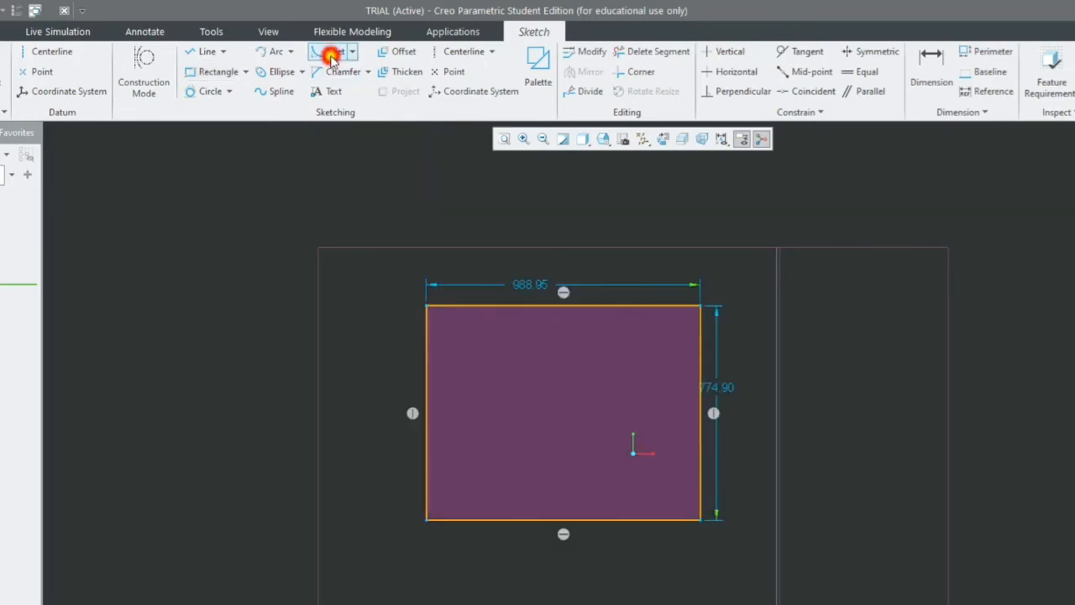
left_click(635, 308)
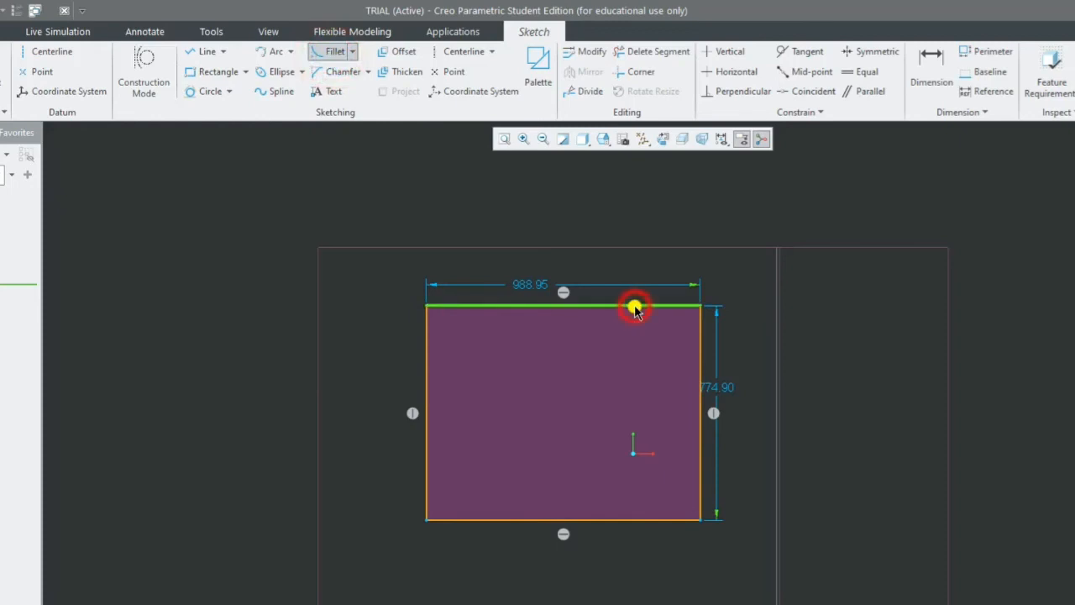
left_click(700, 352)
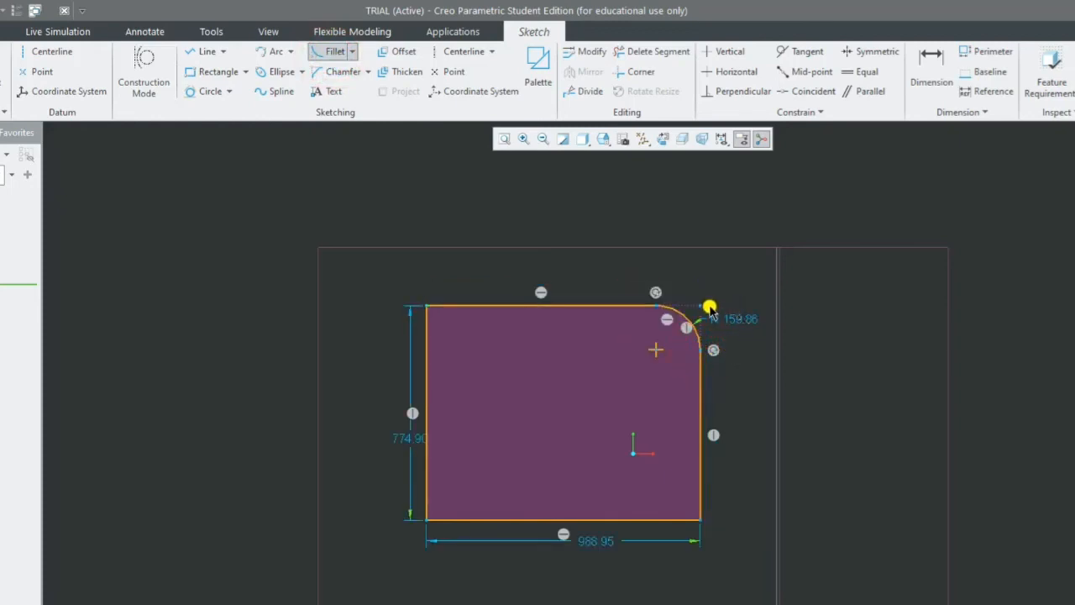
middle_click(742, 326)
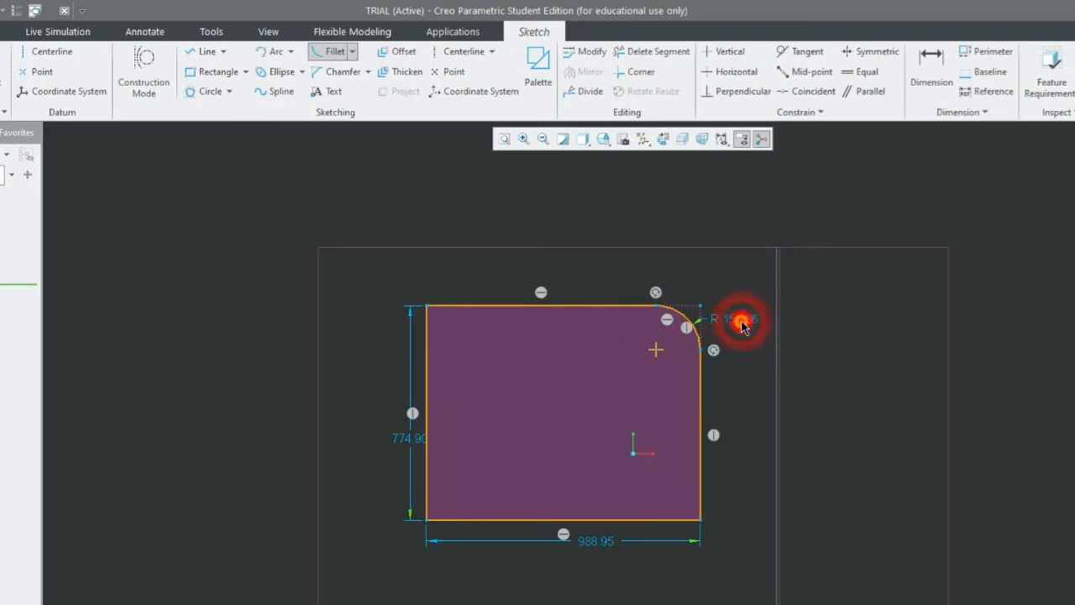
double_click(743, 326)
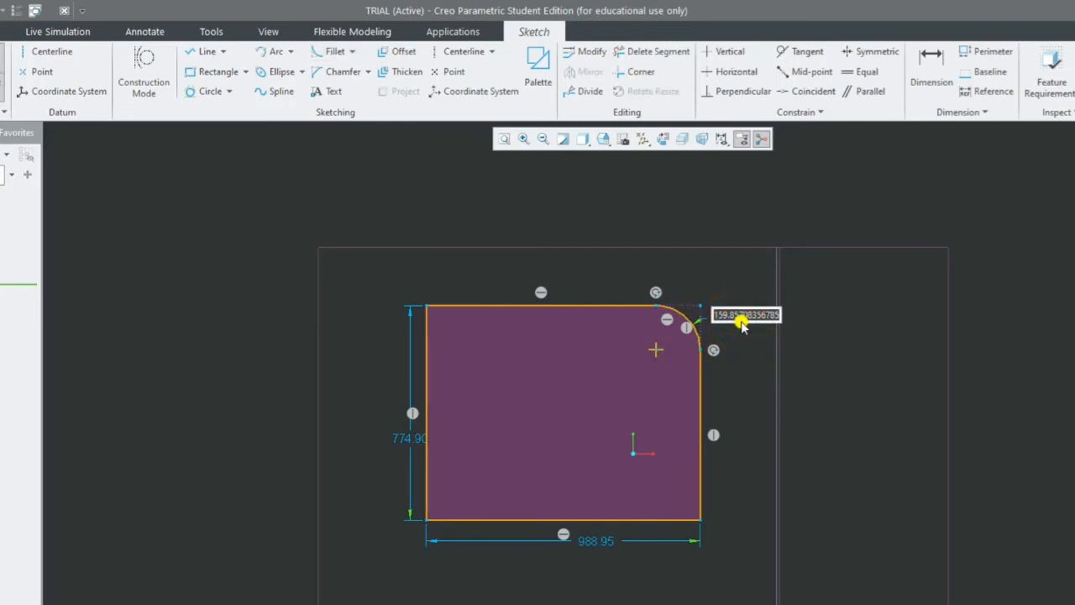
type("250")
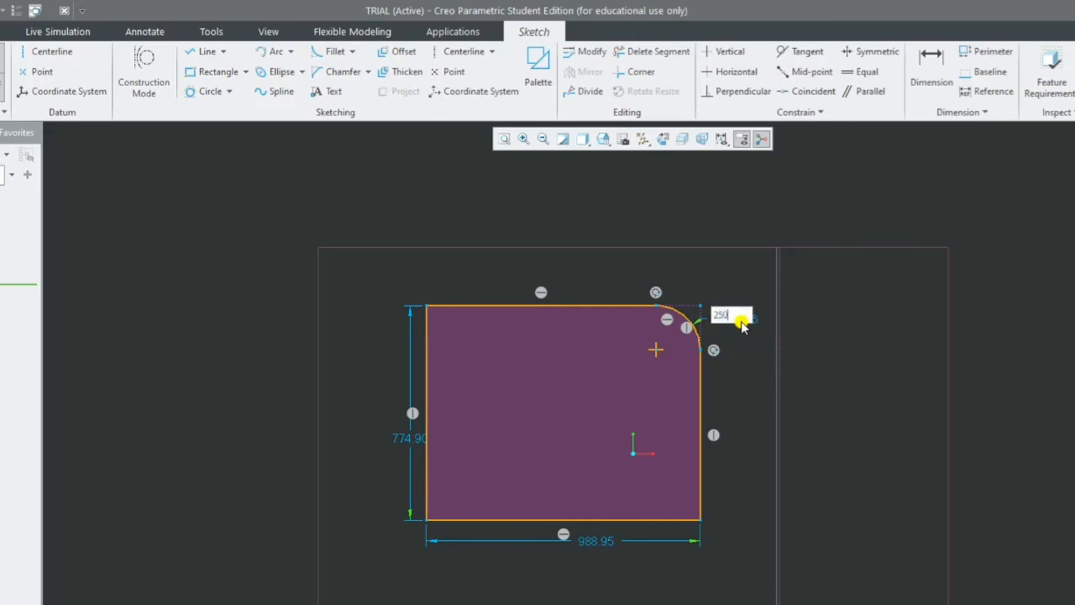
key("Return")
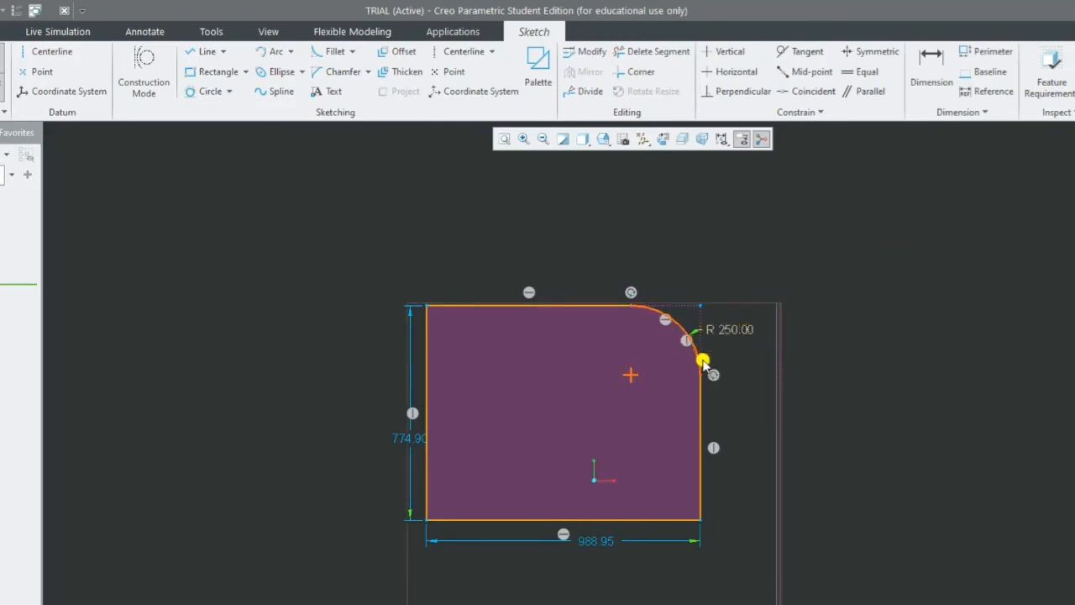
- Add Circular fillets to the rectangle's other three corners, about R122 on both left corners and about R84 at the lower right
left_click(328, 51)
left_click(473, 310)
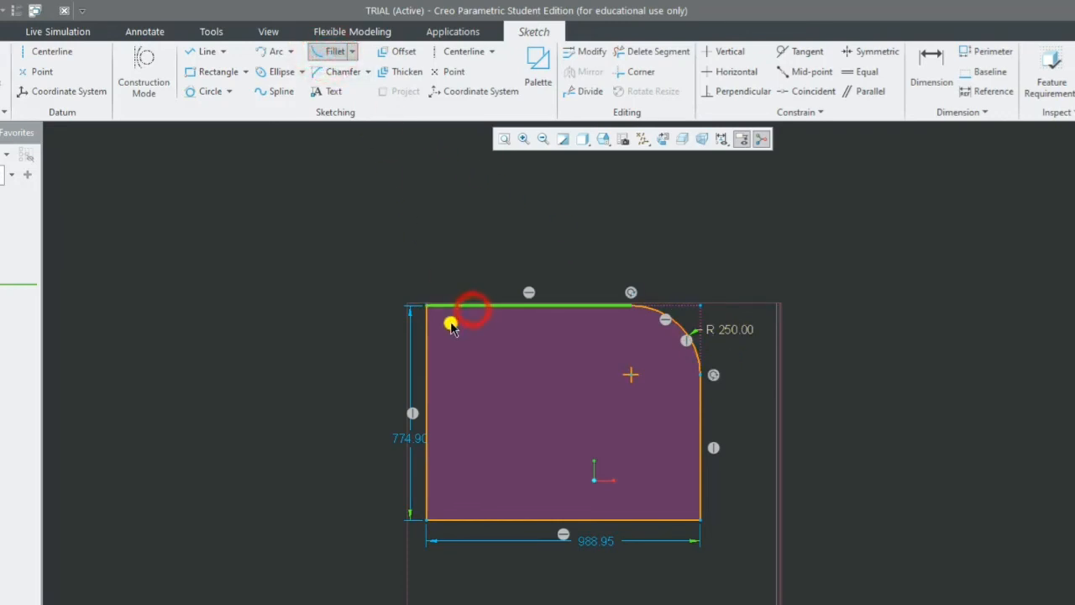
left_click(429, 342)
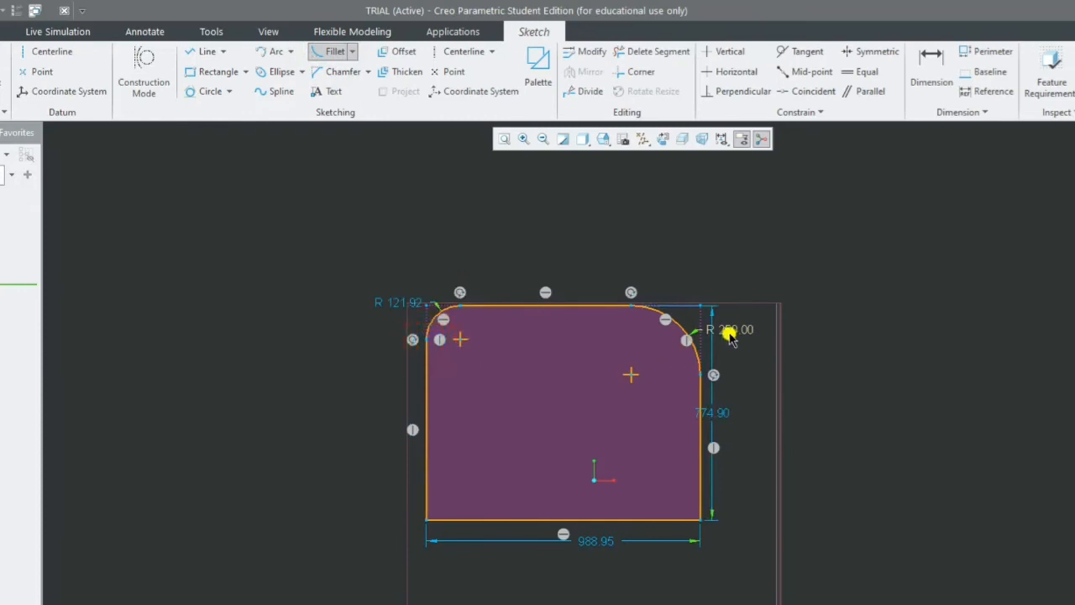
left_click(424, 478)
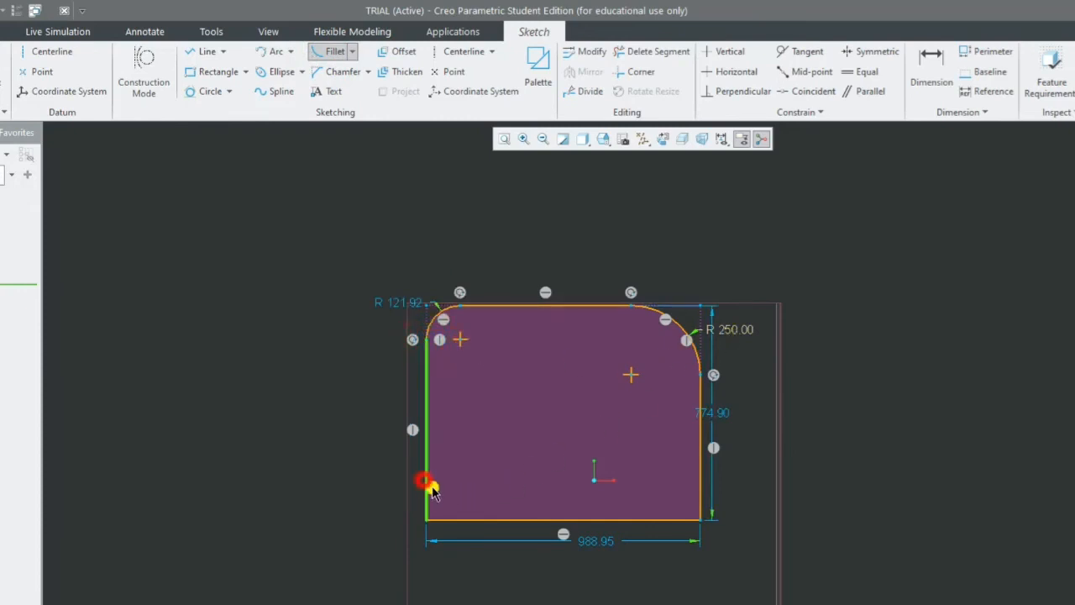
left_click(462, 519)
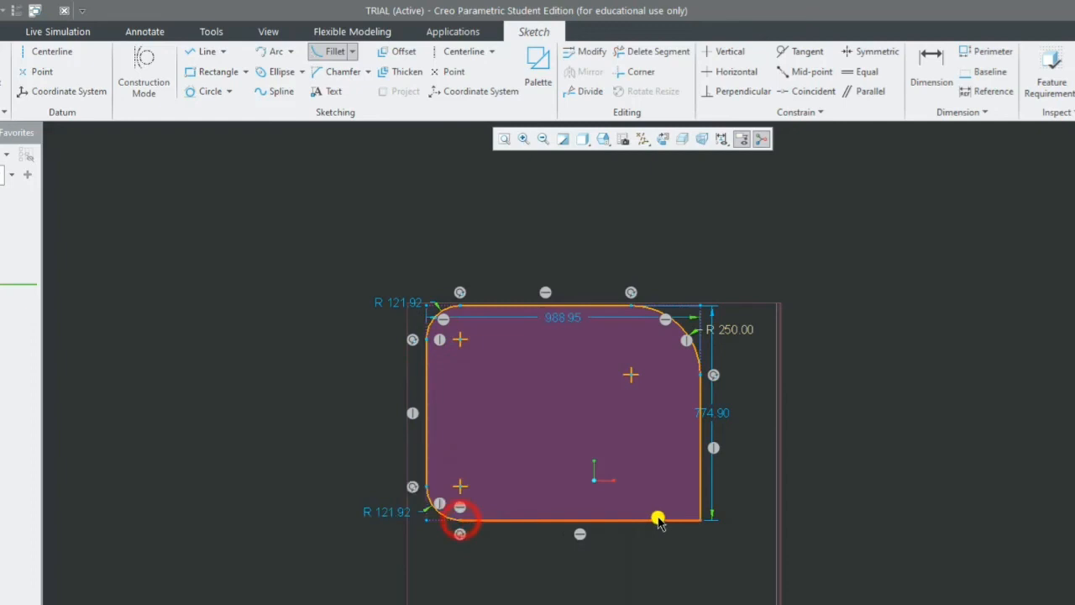
left_click(699, 498)
left_click(682, 518)
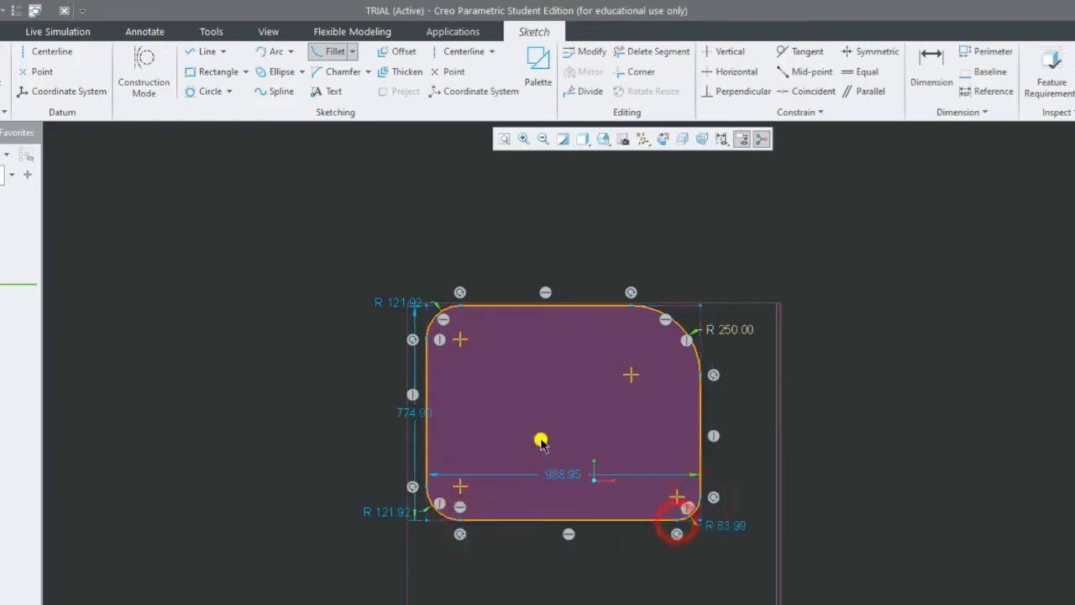
middle_click(401, 307)
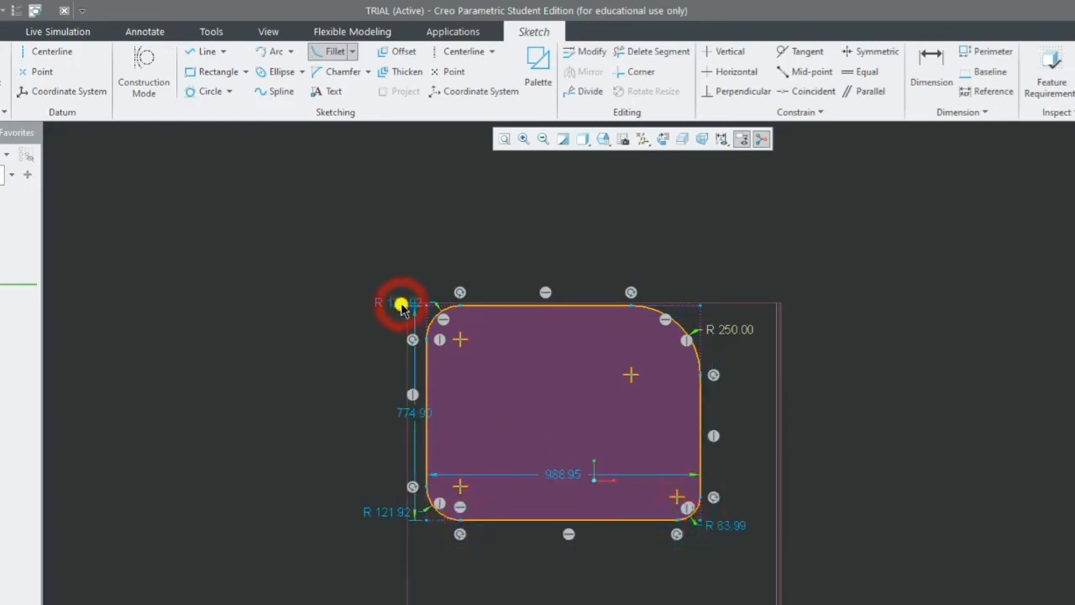
- Set the upper-left fillet radius to 100 and the lower-left fillet radius to 300
double_click(401, 304)
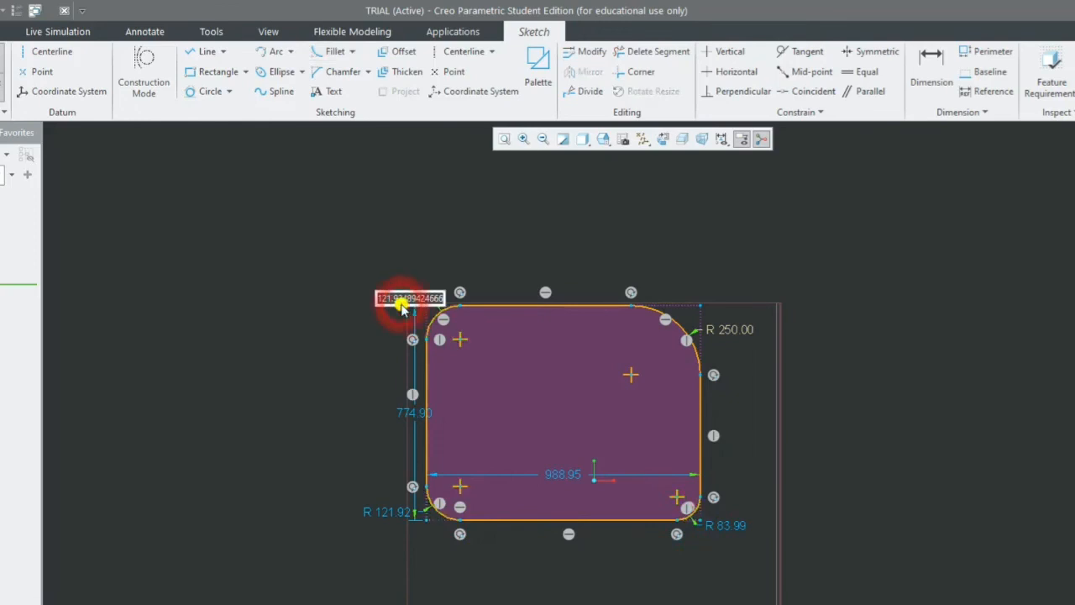
type("100")
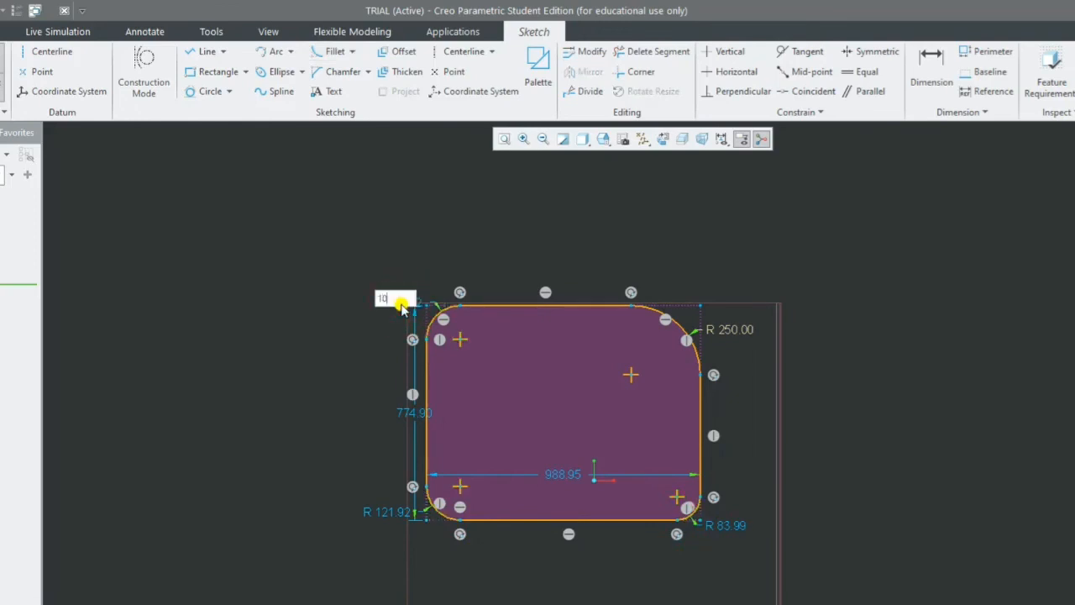
key("Return")
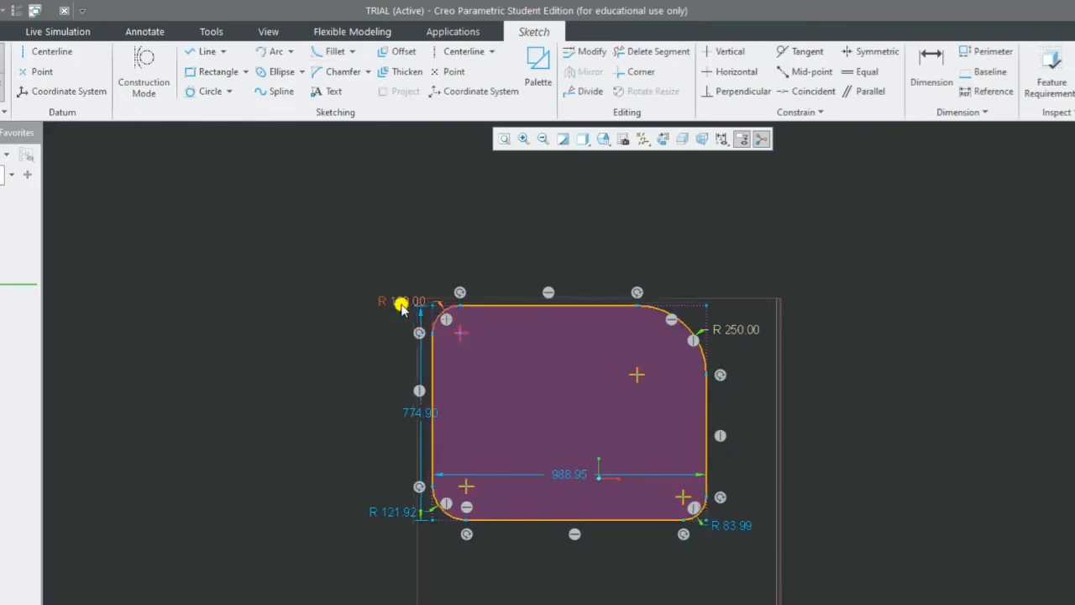
double_click(393, 514)
type("380")
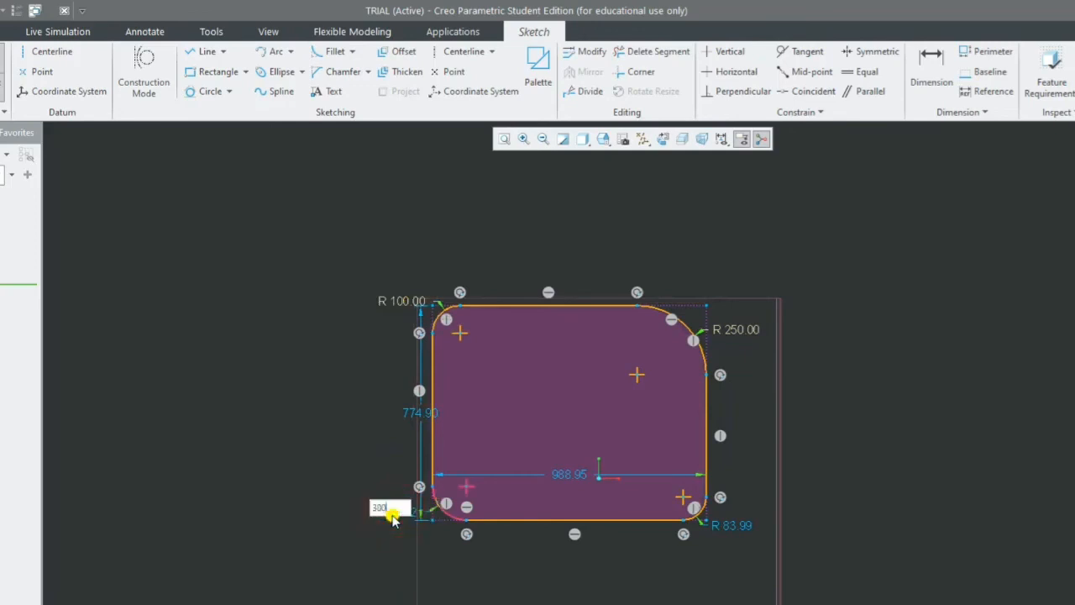
key("Return")
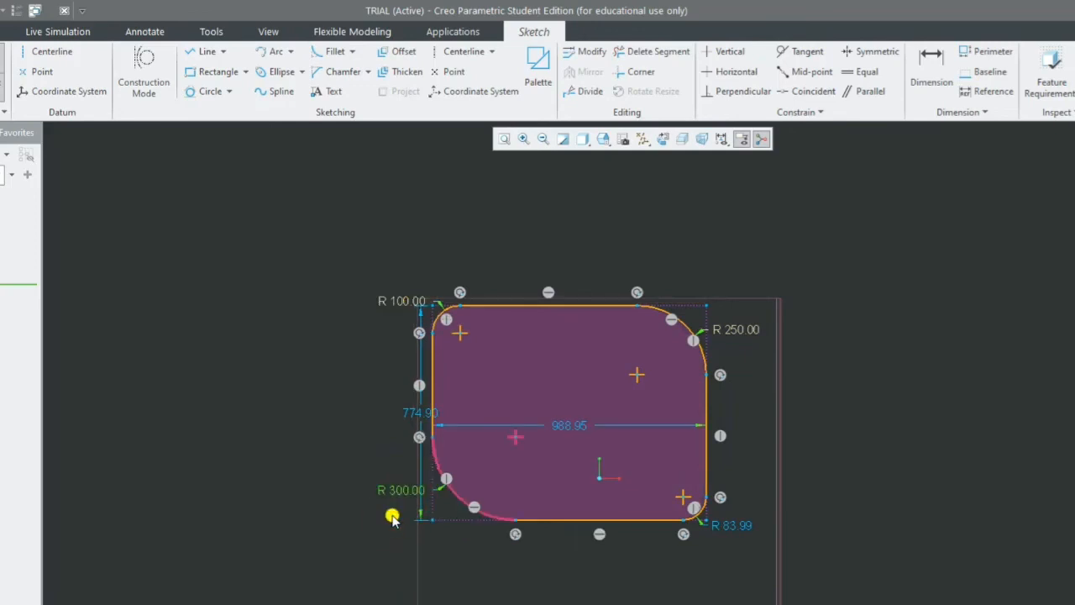
- Try a radius of 400 on the lower-right fillet and settle on 350
double_click(738, 526)
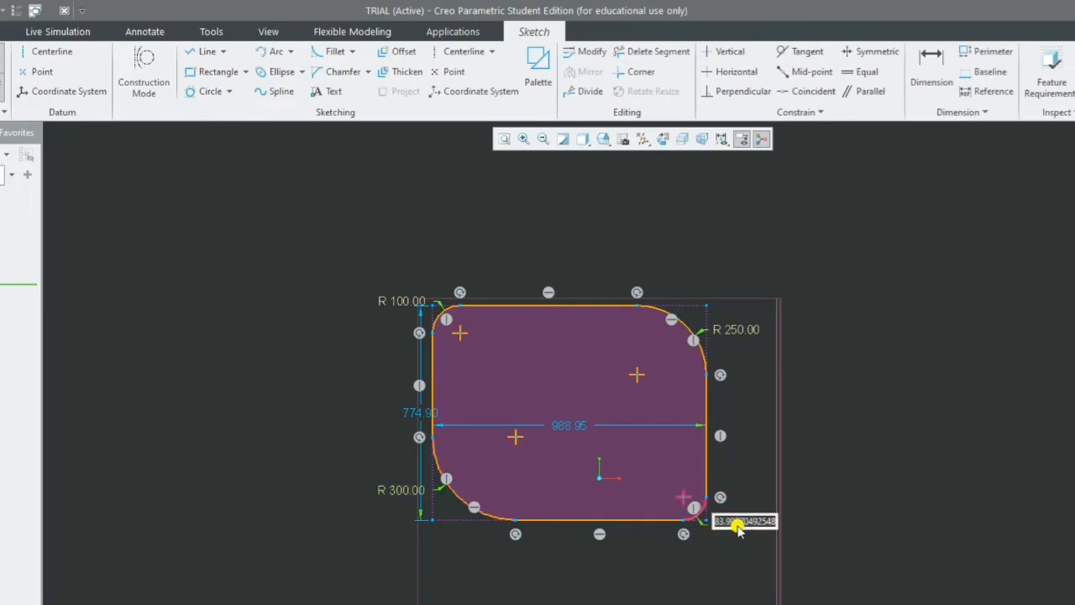
type("40")
key("Return")
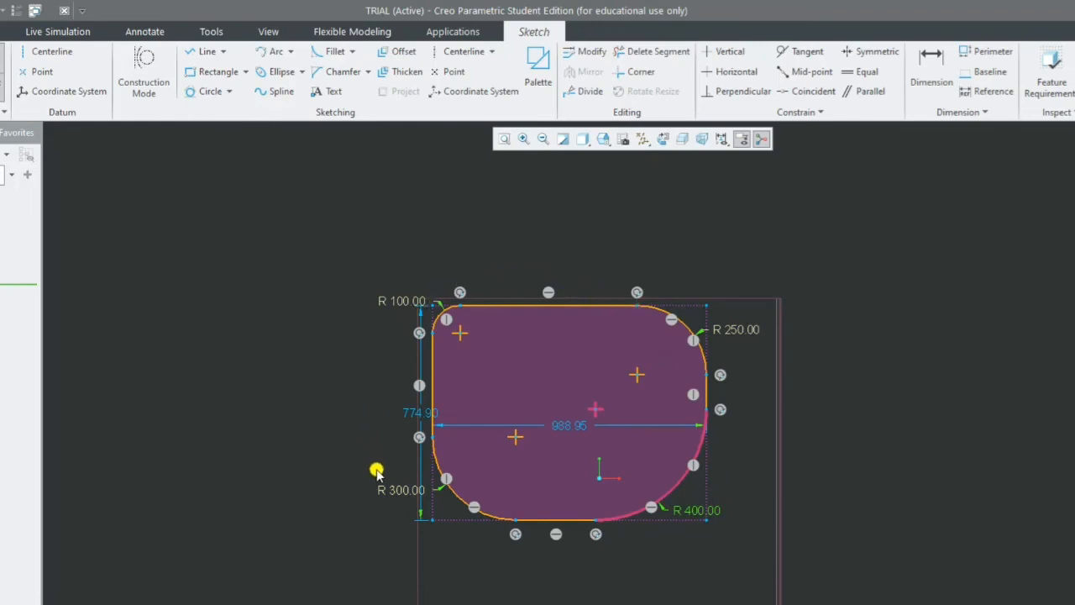
double_click(690, 509)
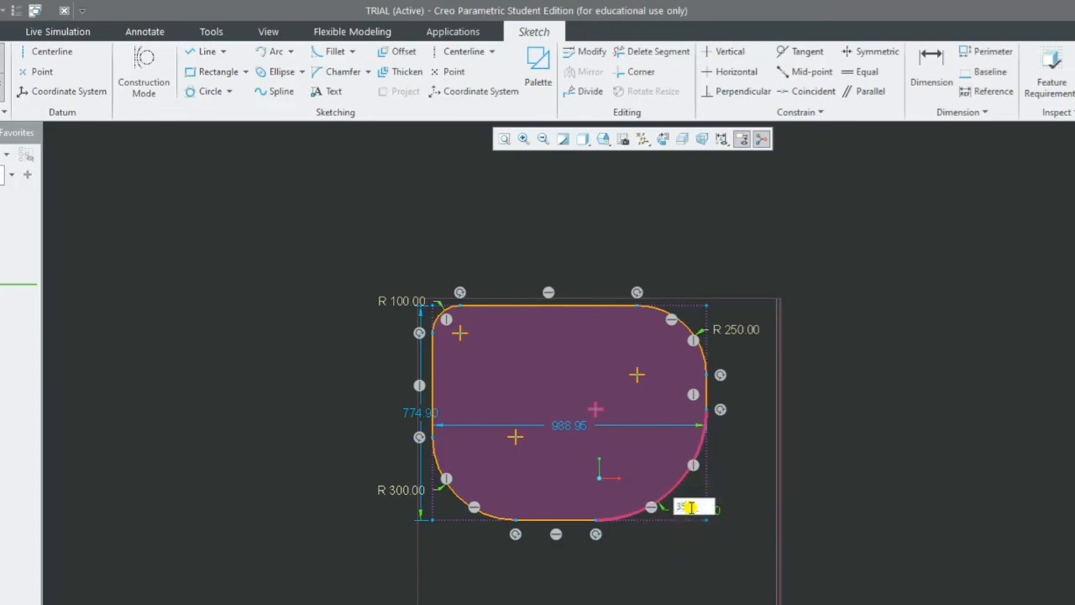
key("Return")
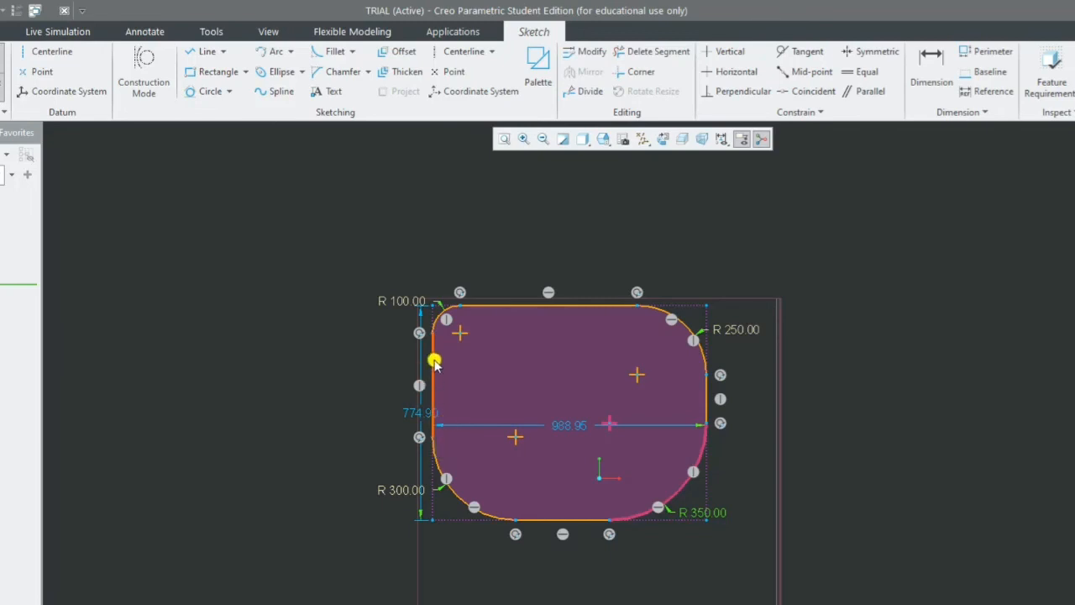
left_click(368, 72)
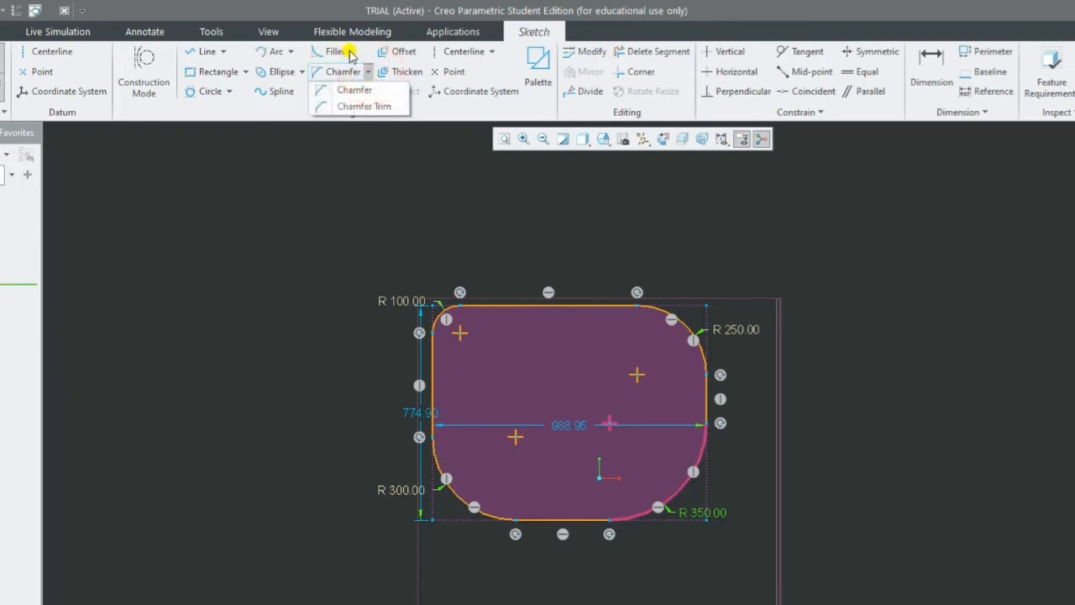
left_click(353, 53)
left_click(352, 53)
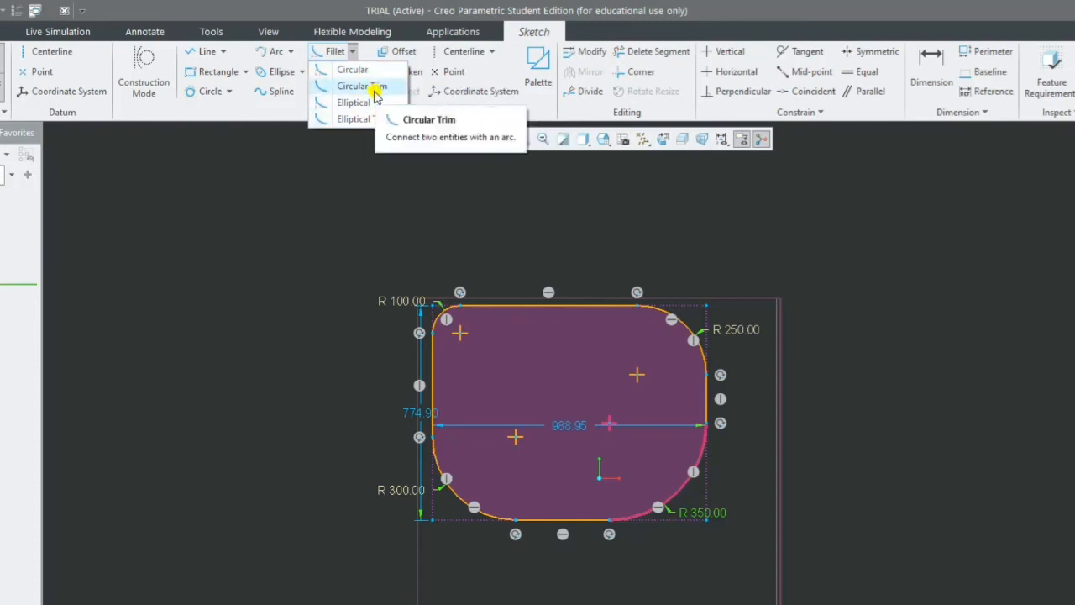
- Draw a second corner rectangle about 431 wide and 282 tall, about 625 to the right of the filleted one
left_click(211, 76)
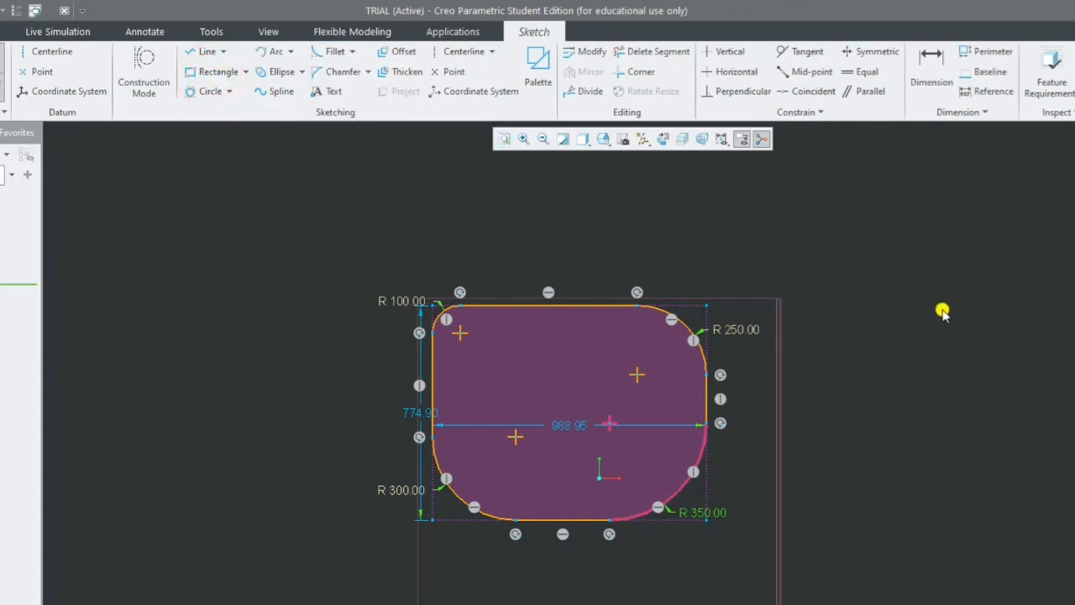
scroll(1042, 336, "up", 4)
scroll(1042, 336, "down", 4)
scroll(1041, 335, "down", 4)
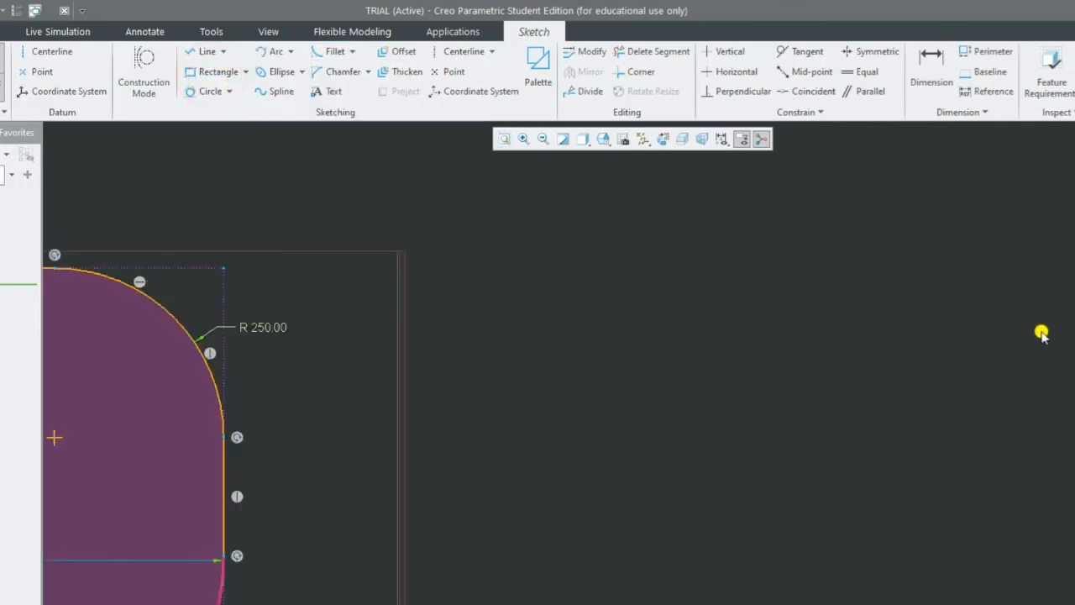
left_click(208, 71)
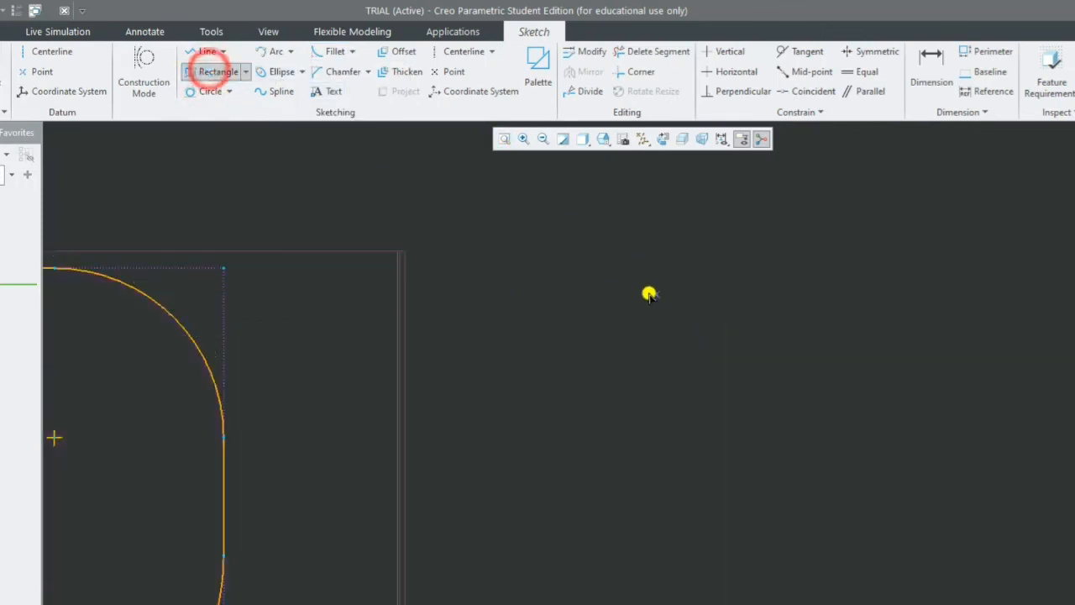
left_click(646, 290)
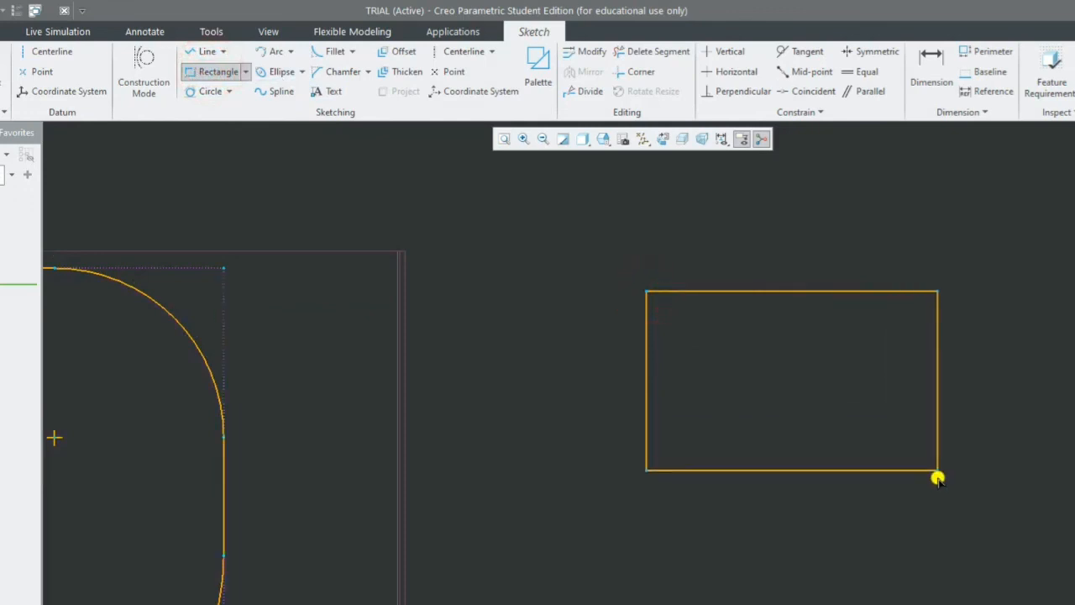
left_click(938, 482)
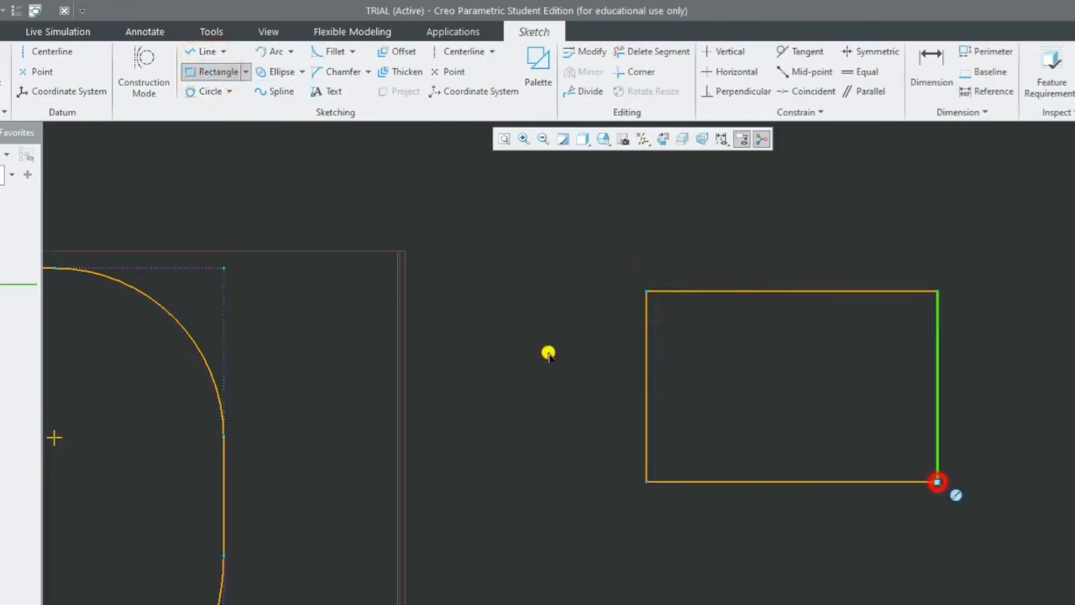
- Add Circular Trim fillets to the second rectangle's left corners, about R58 at the upper one and about R72 at the lower one
left_click(352, 51)
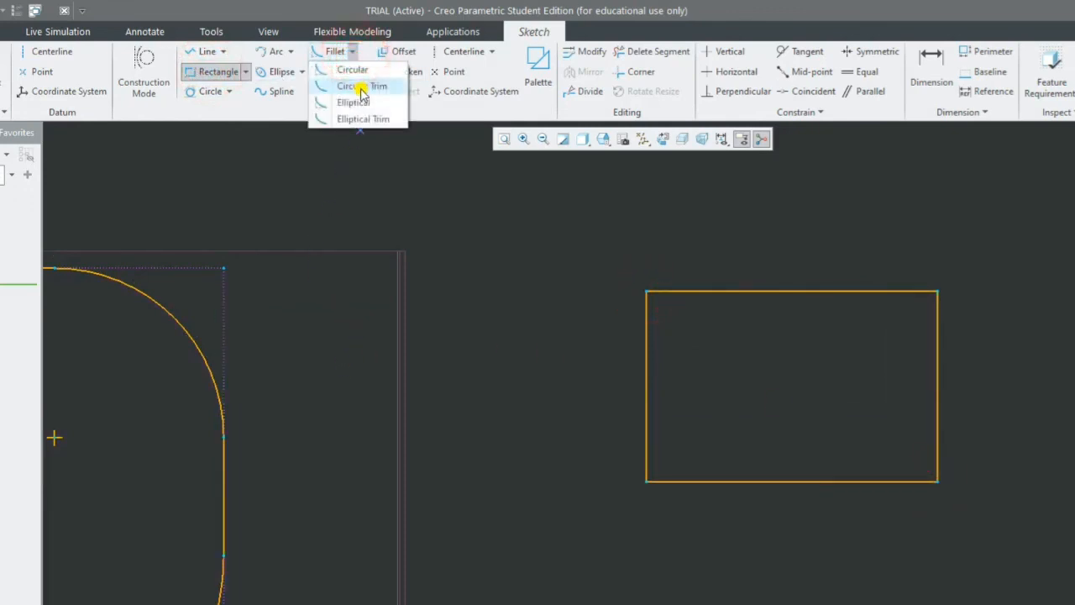
left_click(361, 89)
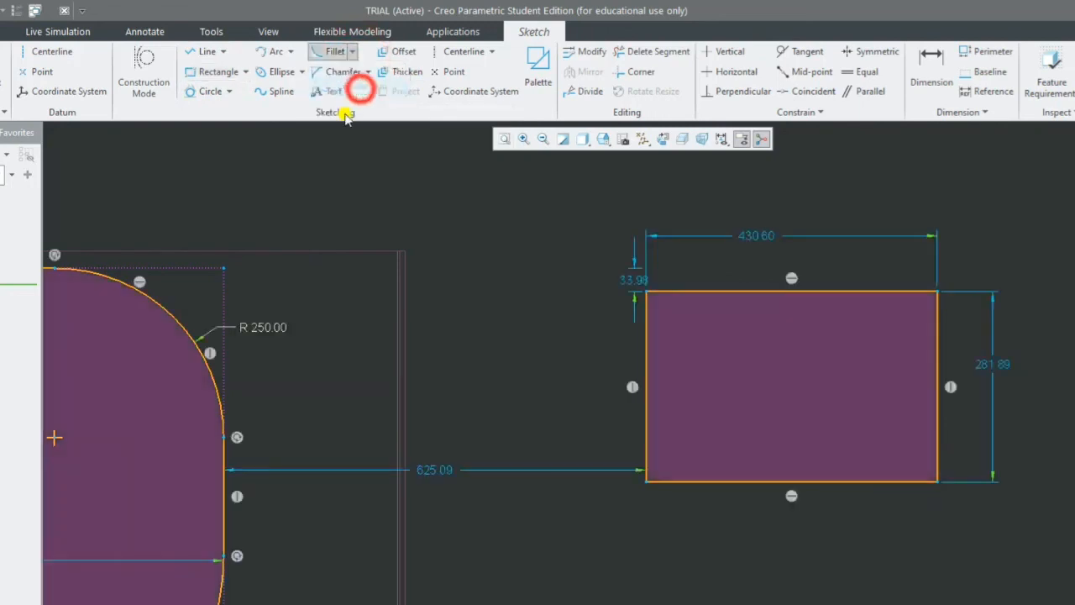
left_click(645, 331)
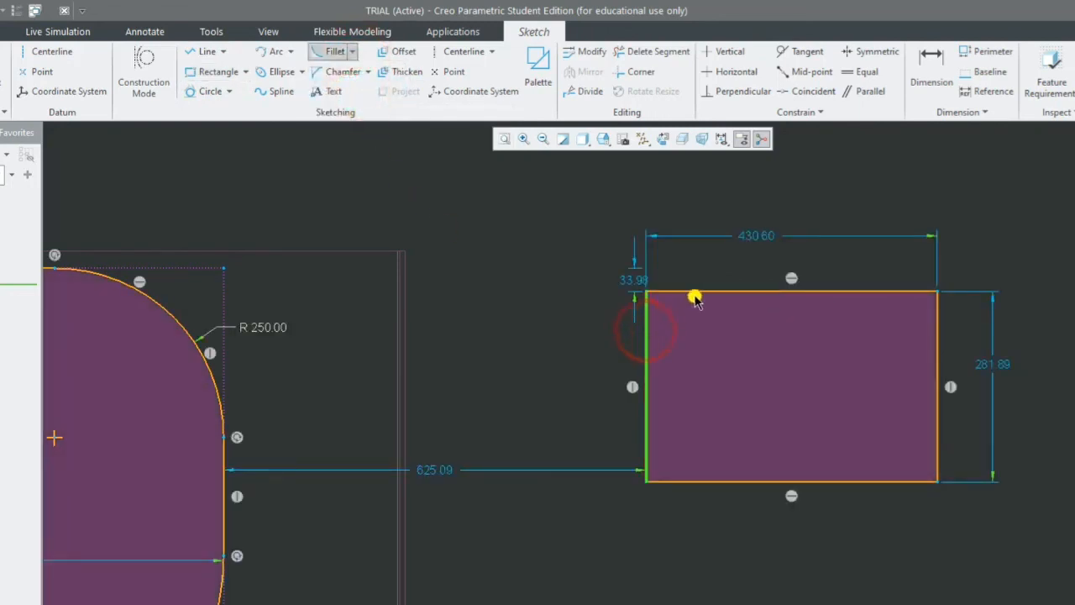
left_click(697, 293)
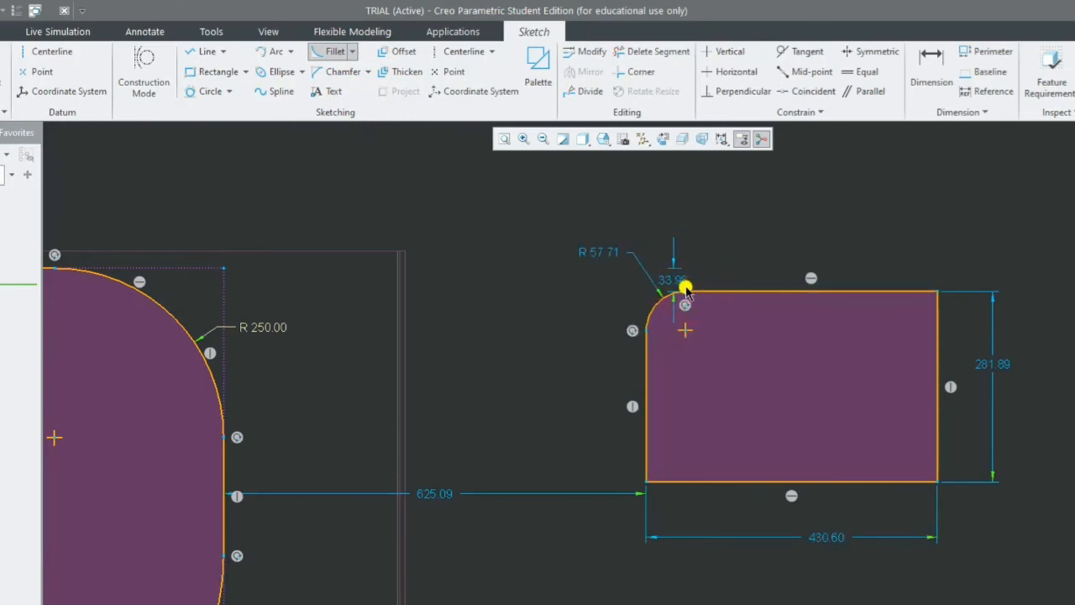
left_click(647, 420)
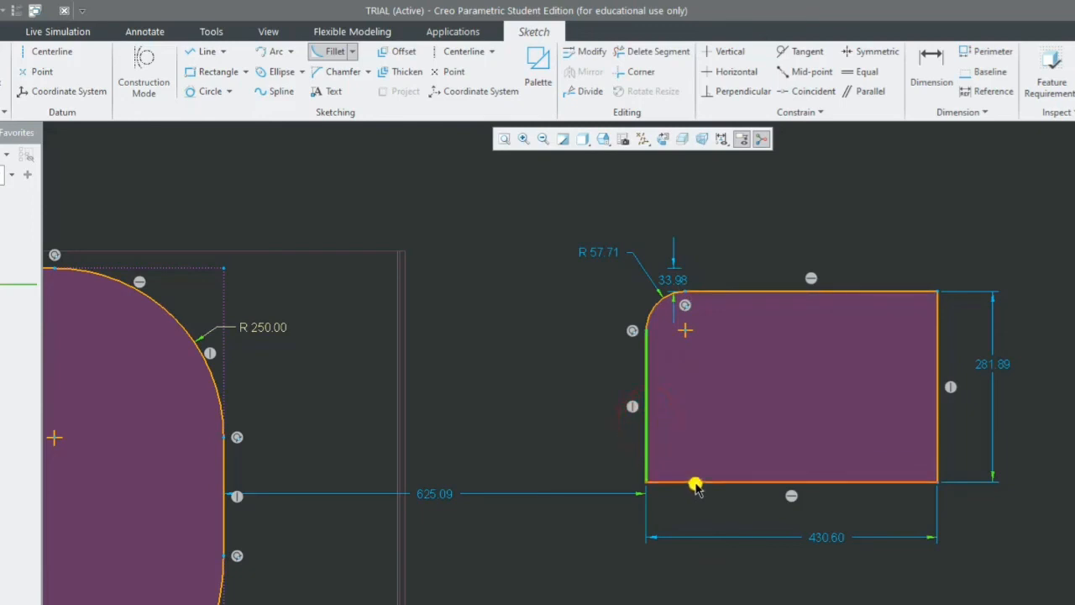
left_click(695, 485)
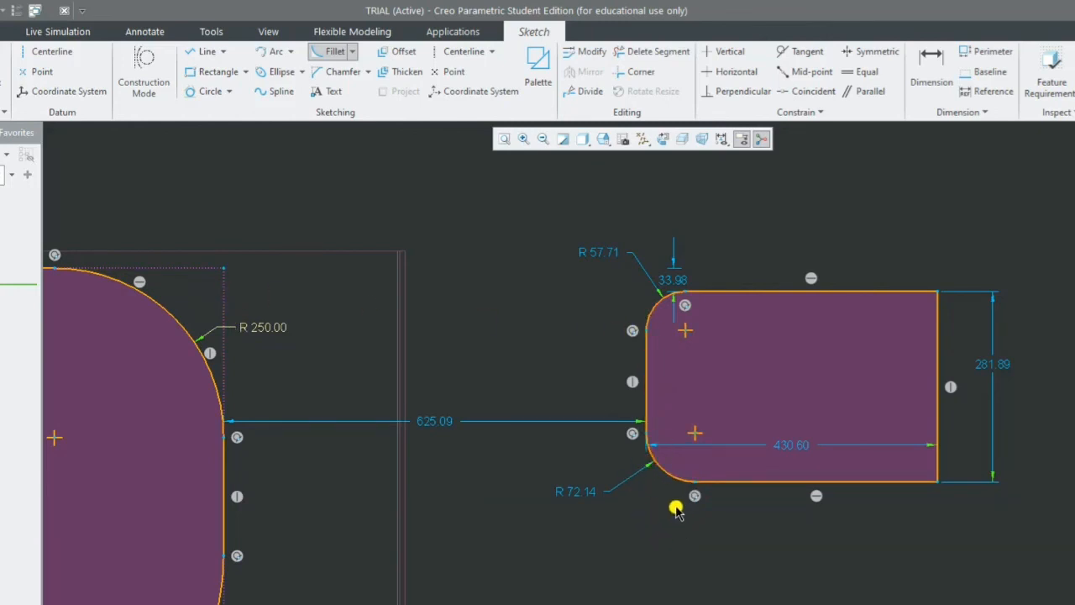
- Try Circular Trim fillets on the second rectangle's two right corners, about R42 at the upper one, and undo both
left_click(881, 292)
left_click(938, 315)
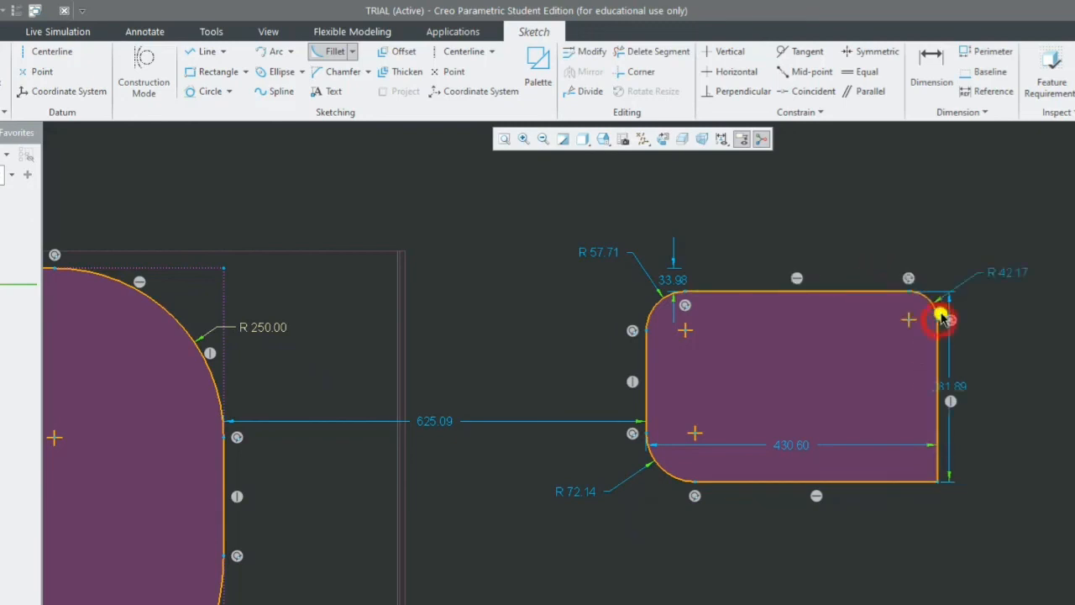
left_click(936, 427)
left_click(905, 483)
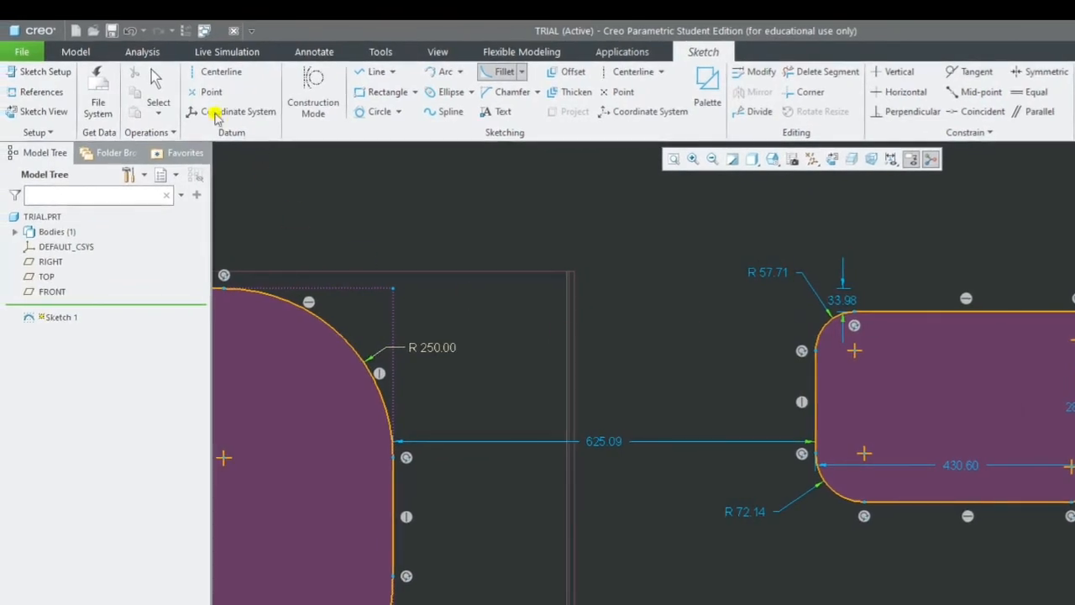
left_click(131, 31)
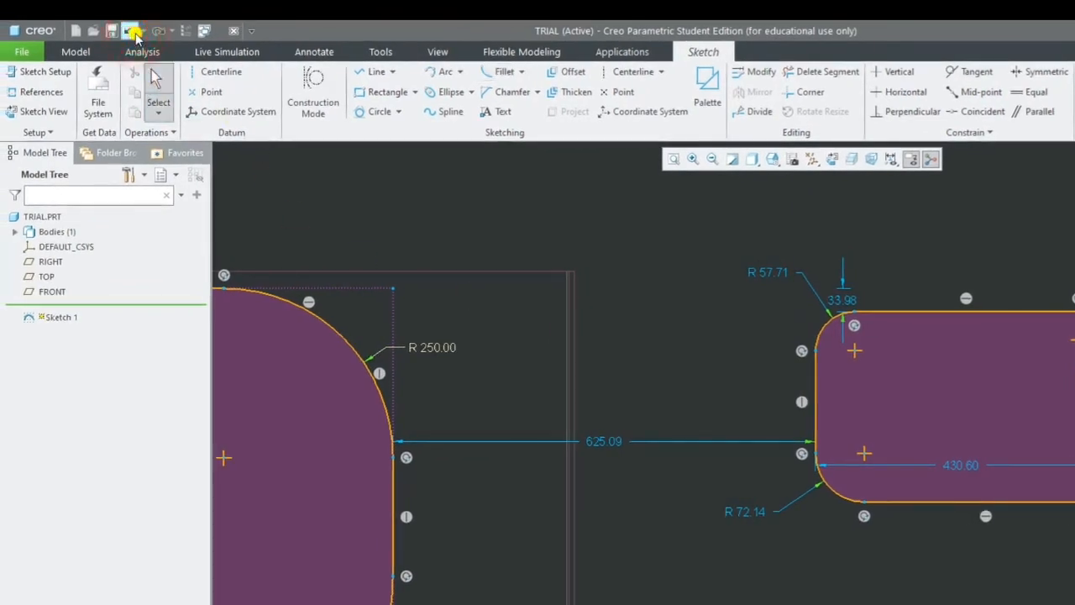
left_click(134, 33)
- Add an Elliptical fillet to the second rectangle's upper-right corner, with radii of about 166 horizontally and 67 vertically
left_click(524, 73)
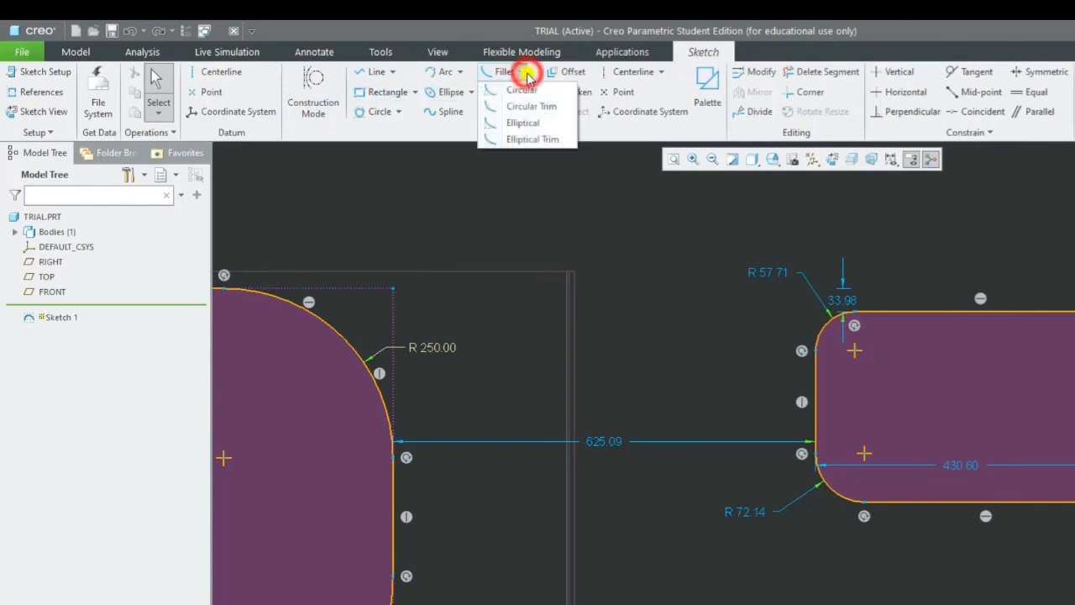
left_click(528, 125)
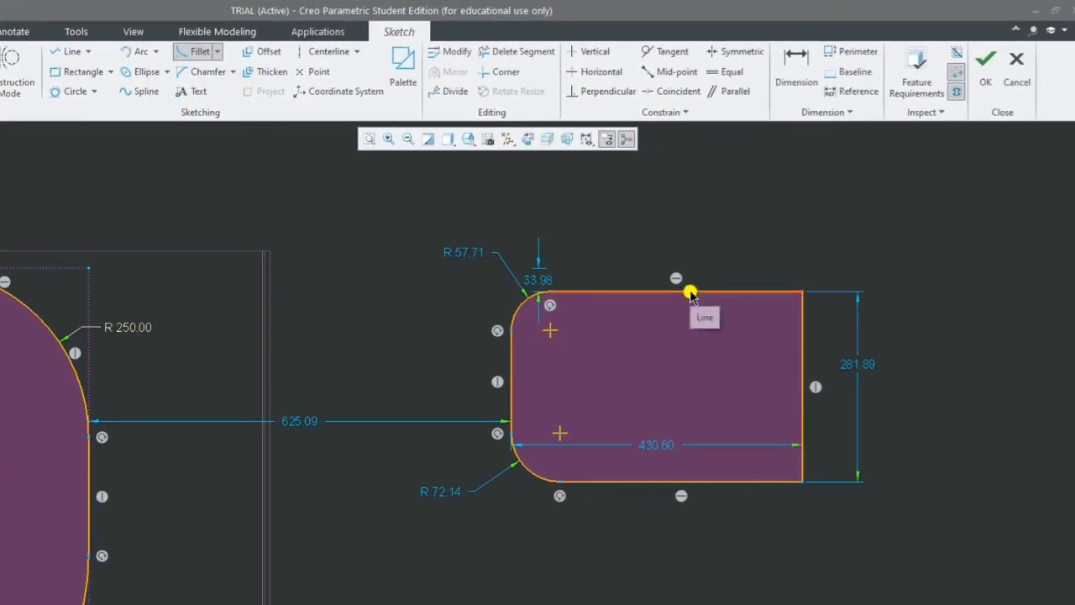
left_click(689, 292)
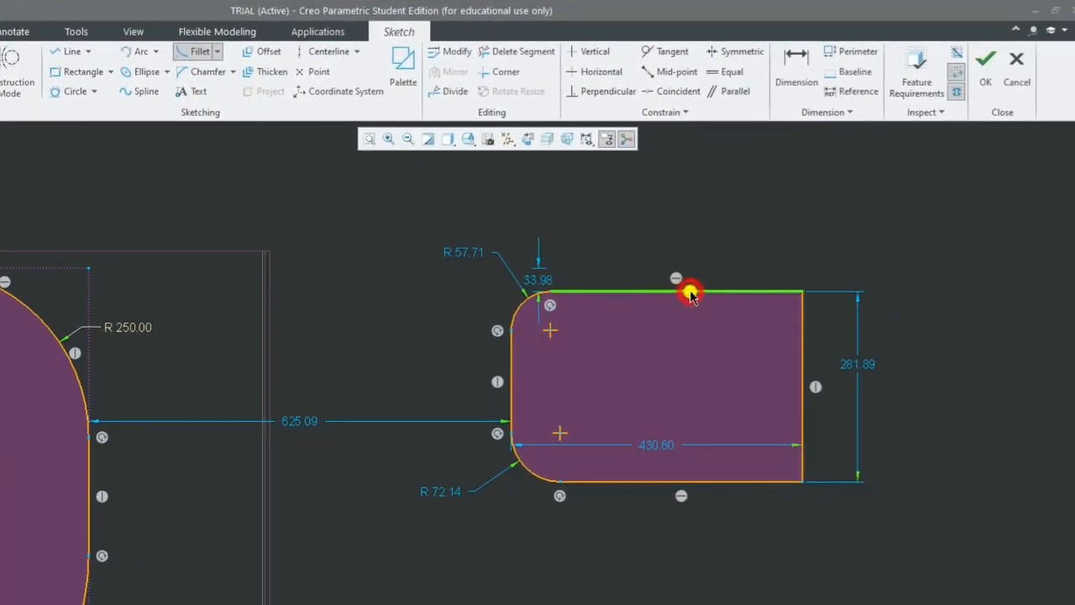
left_click(804, 338)
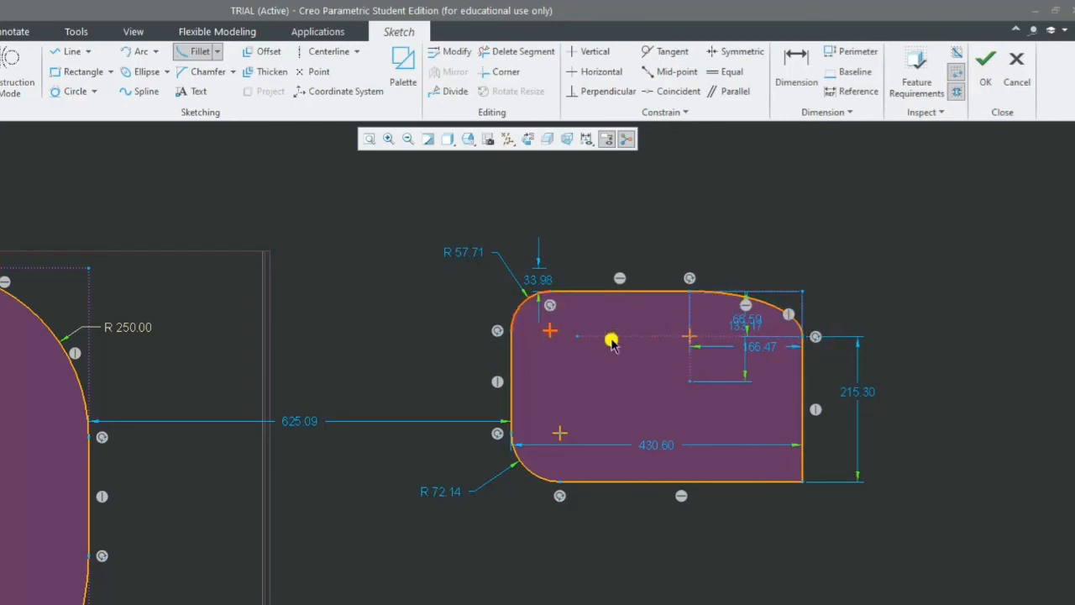
- Try a horizontal radius of 200 on the upper-right elliptical fillet and settle on 300
scroll(779, 337, "up", 1)
scroll(781, 336, "down", 3)
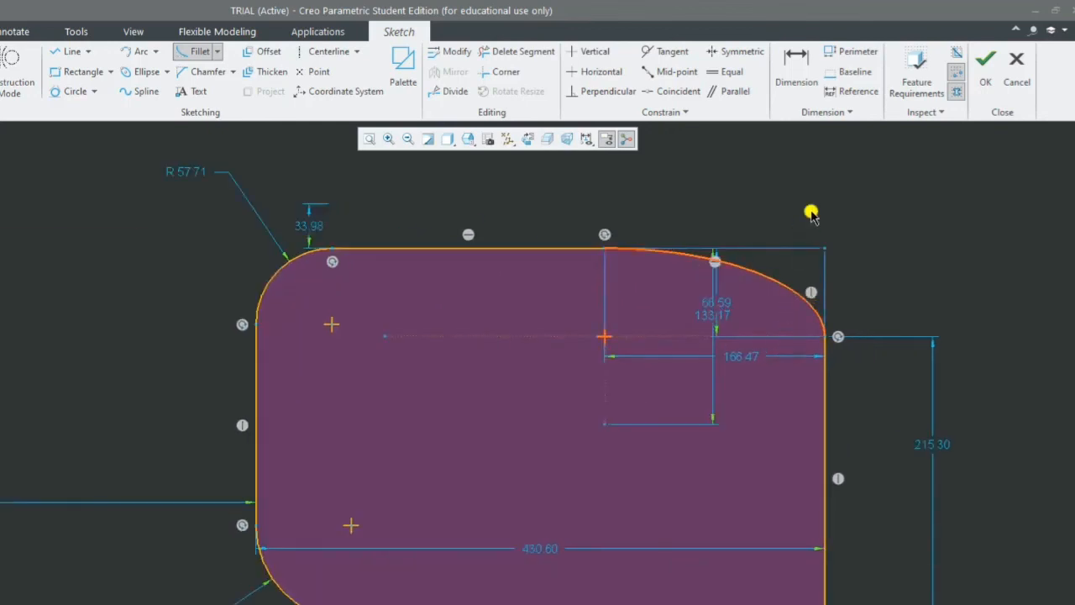
scroll(812, 210, "down", 1)
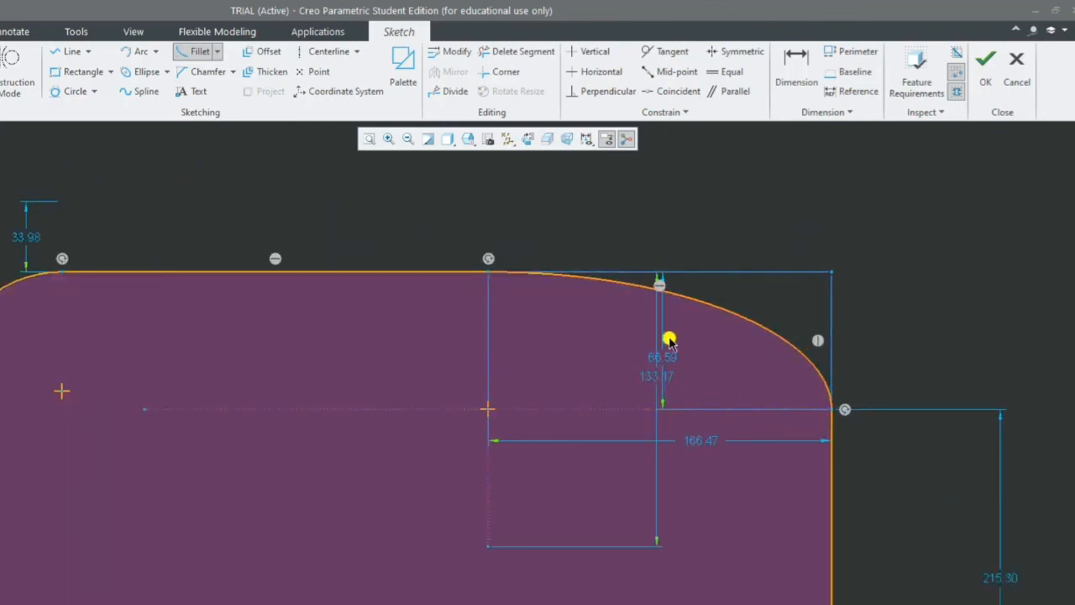
double_click(702, 442)
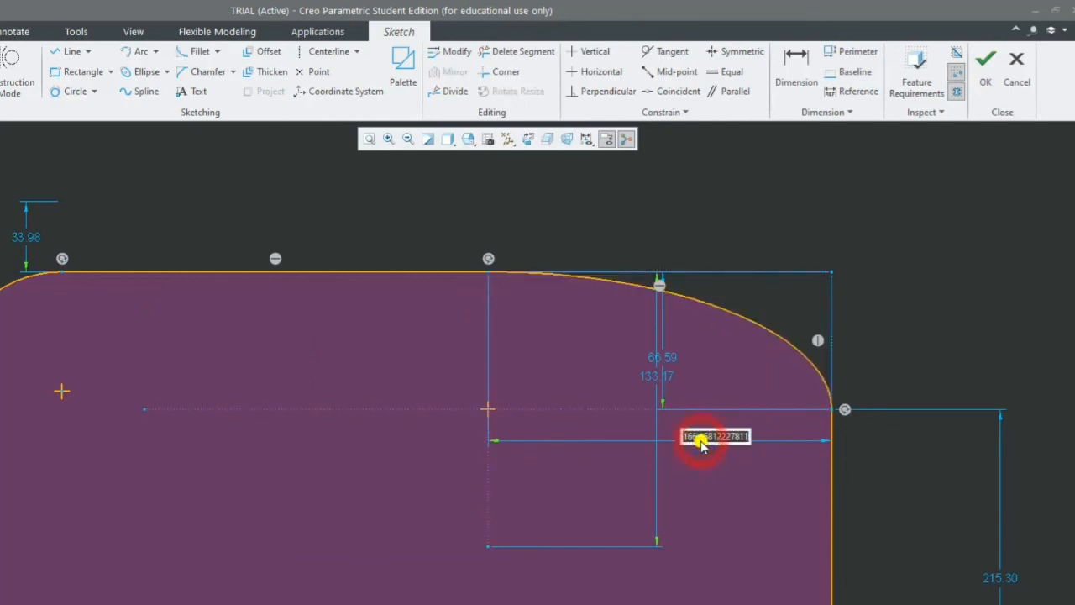
type("200")
key("Return")
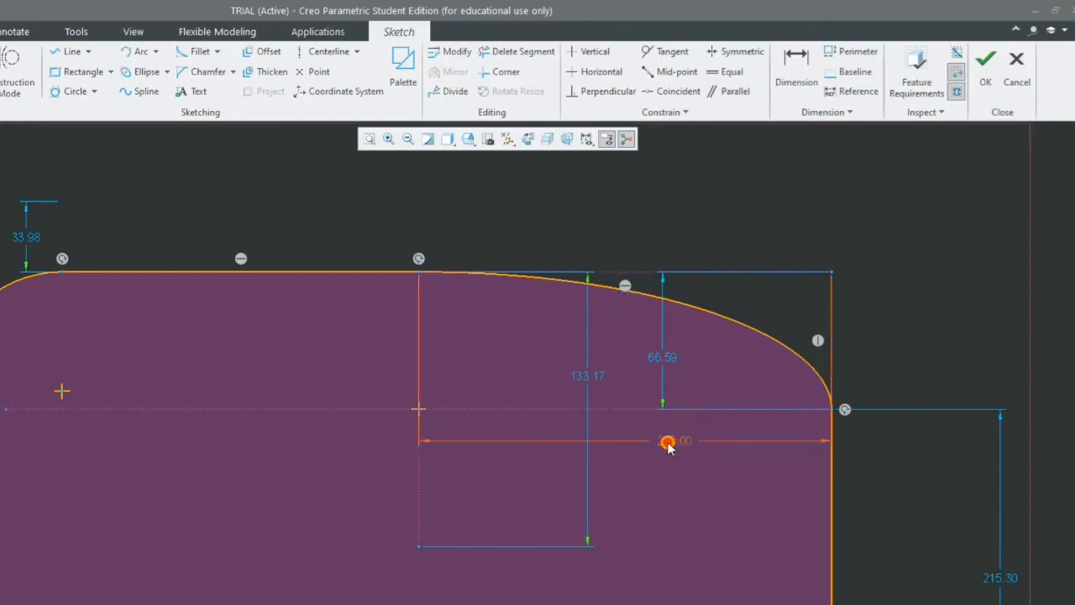
double_click(668, 443)
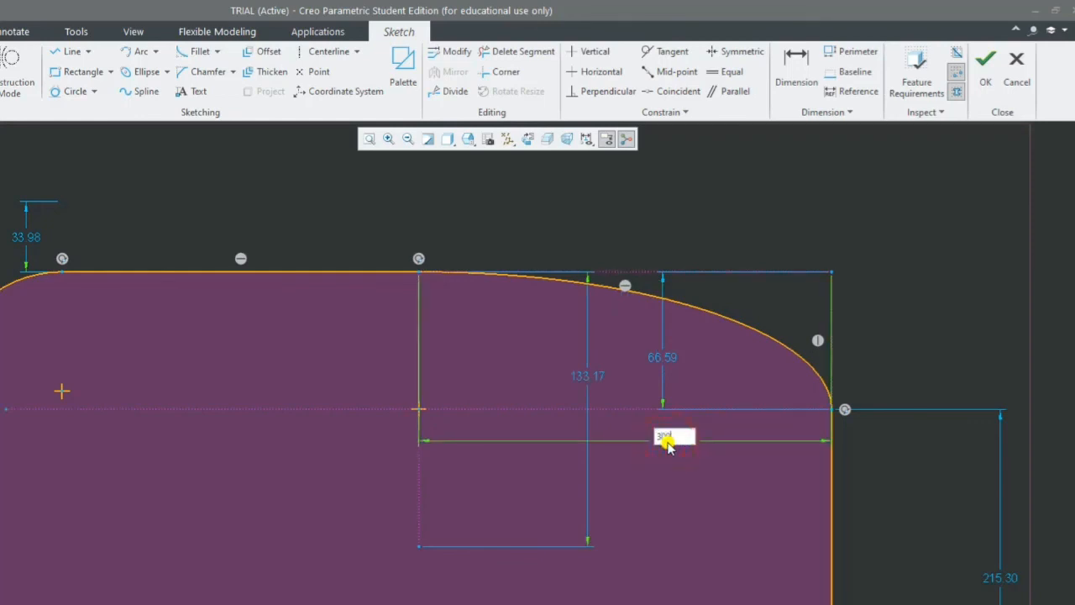
key("Return")
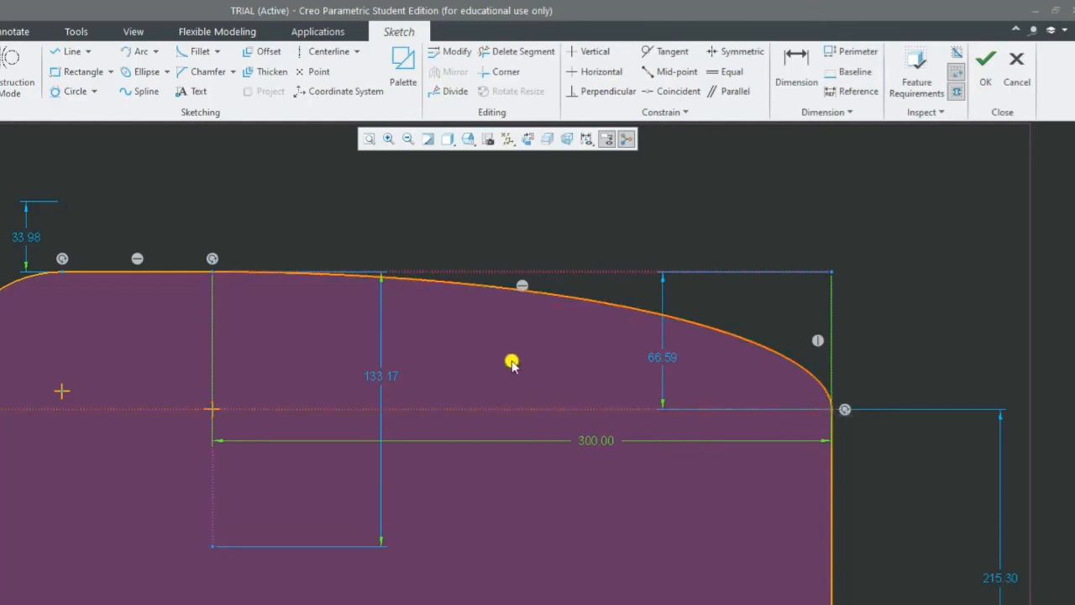
- Examine the upper-right elliptical fillet up close and compare both filleted rectangles in the full sketch
scroll(780, 600, "down", 3)
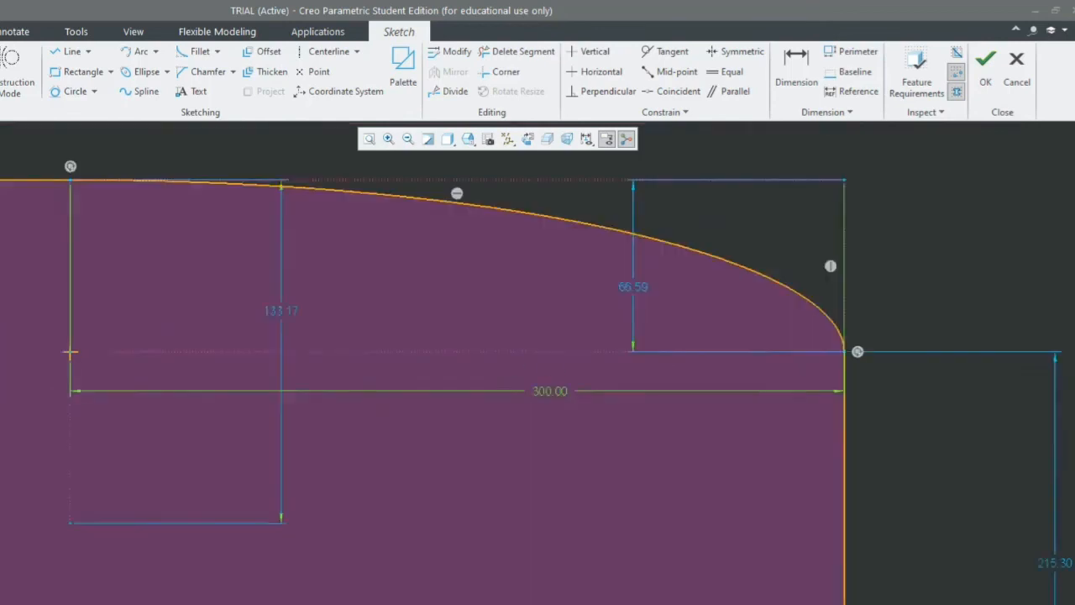
scroll(848, 600, "up", 9)
scroll(855, 600, "down", 6)
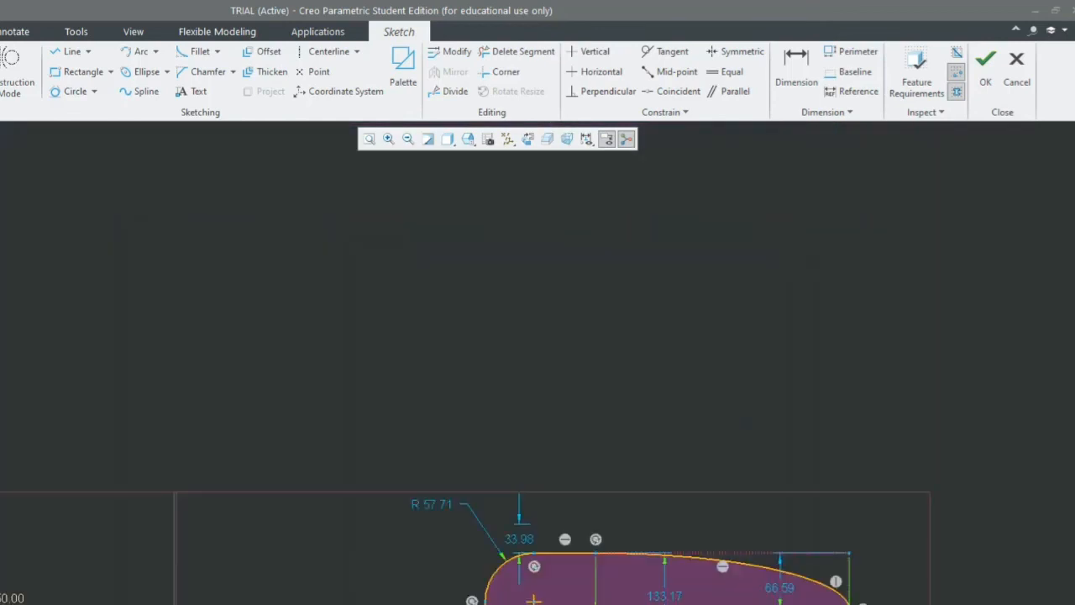
scroll(855, 601, "up", 5)
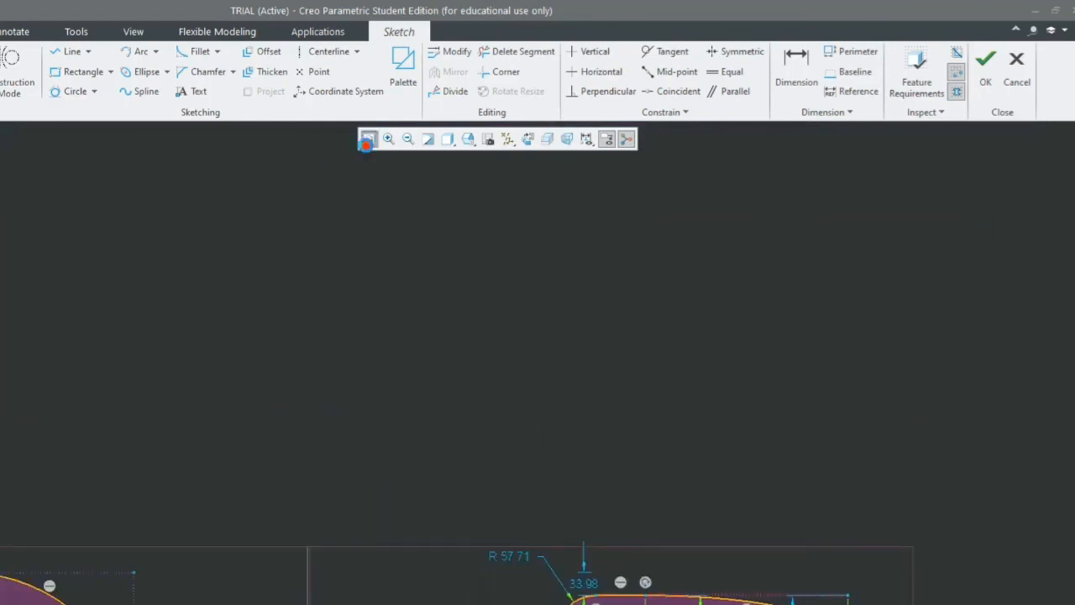
left_click(367, 139)
scroll(845, 365, "up", 4)
scroll(885, 368, "down", 2)
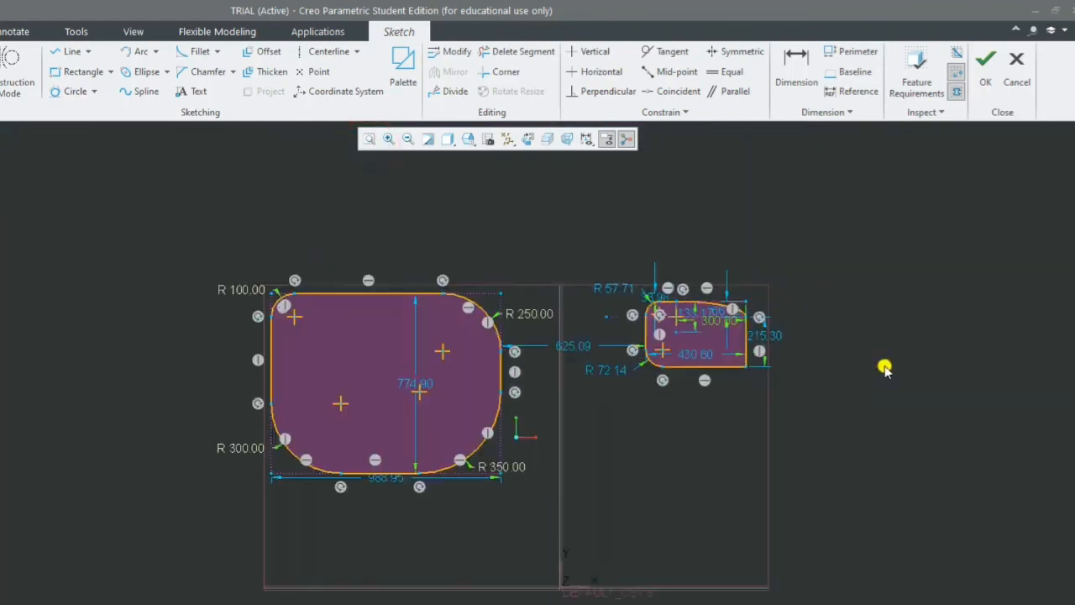
scroll(886, 368, "down", 5)
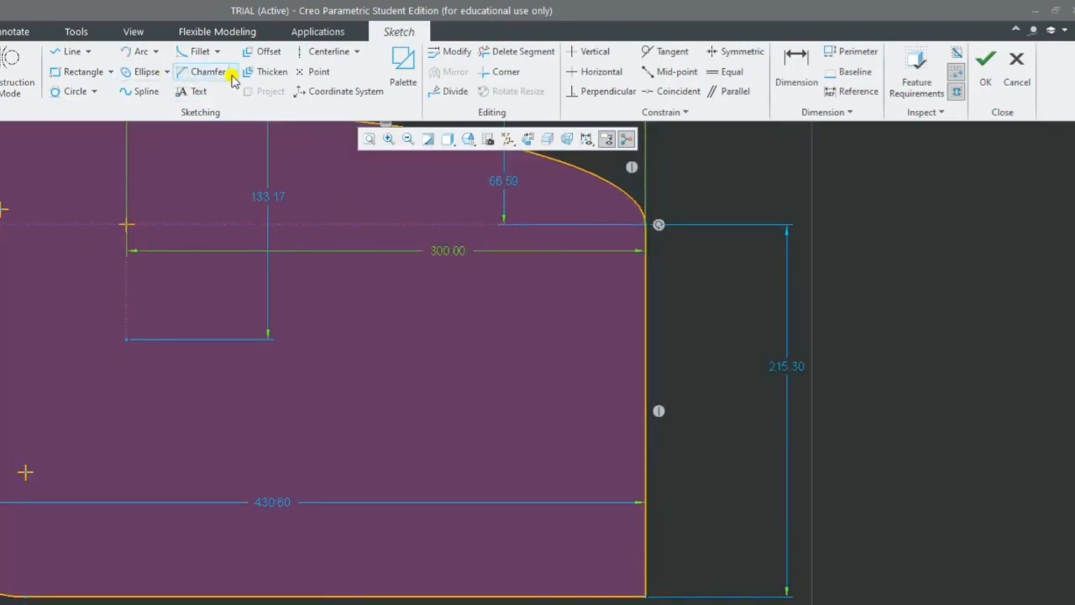
- Add an Elliptical Trim fillet to the second rectangle's lower-right corner, with full axes about 159 horizontally and 198 vertically
left_click(216, 53)
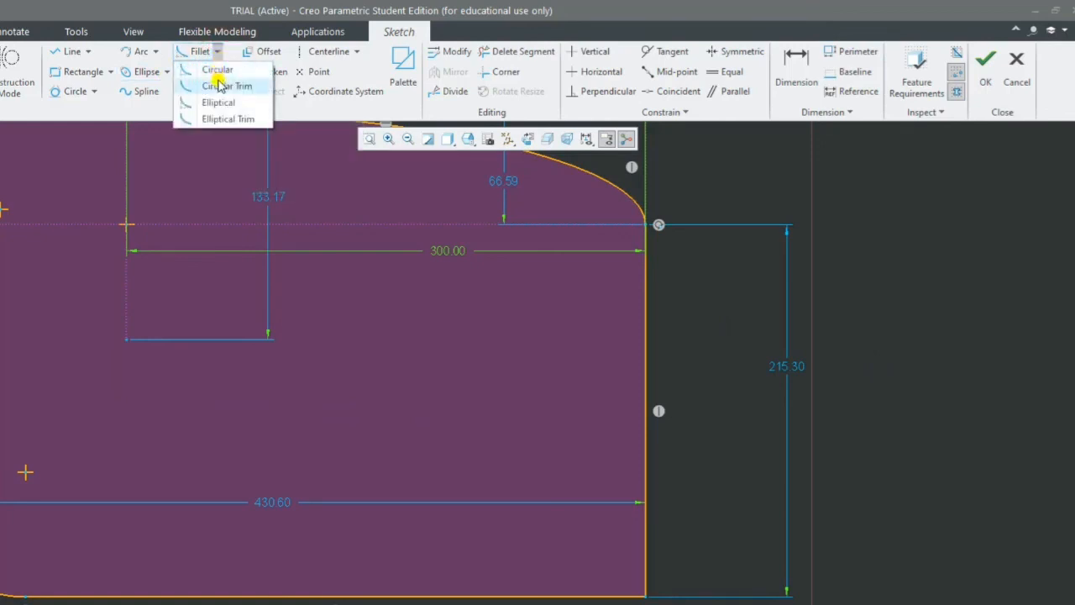
left_click(228, 120)
scroll(767, 264, "up", 4)
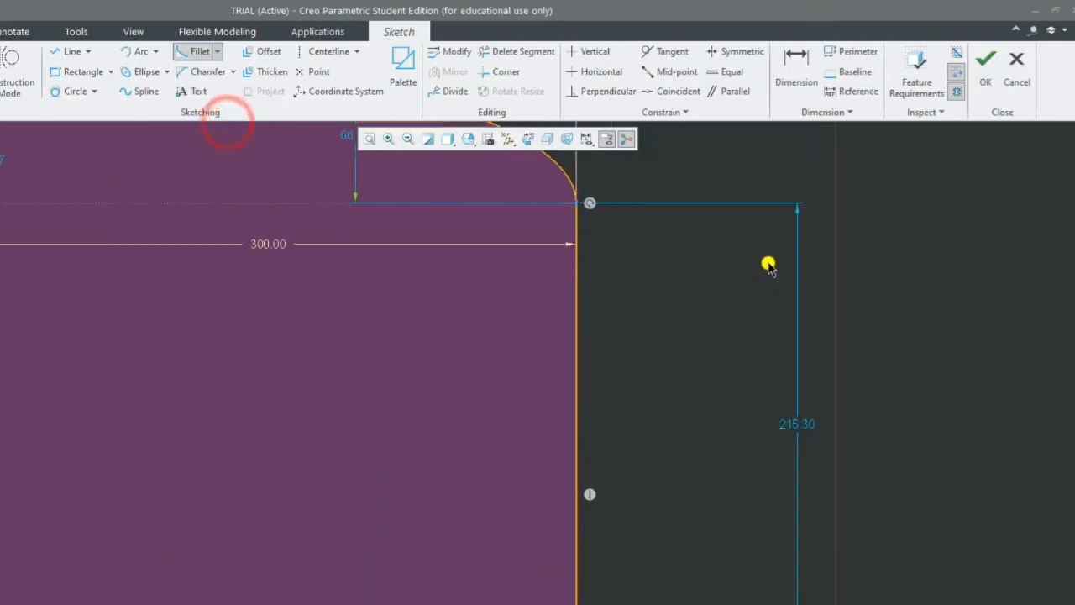
scroll(761, 178, "up", 2)
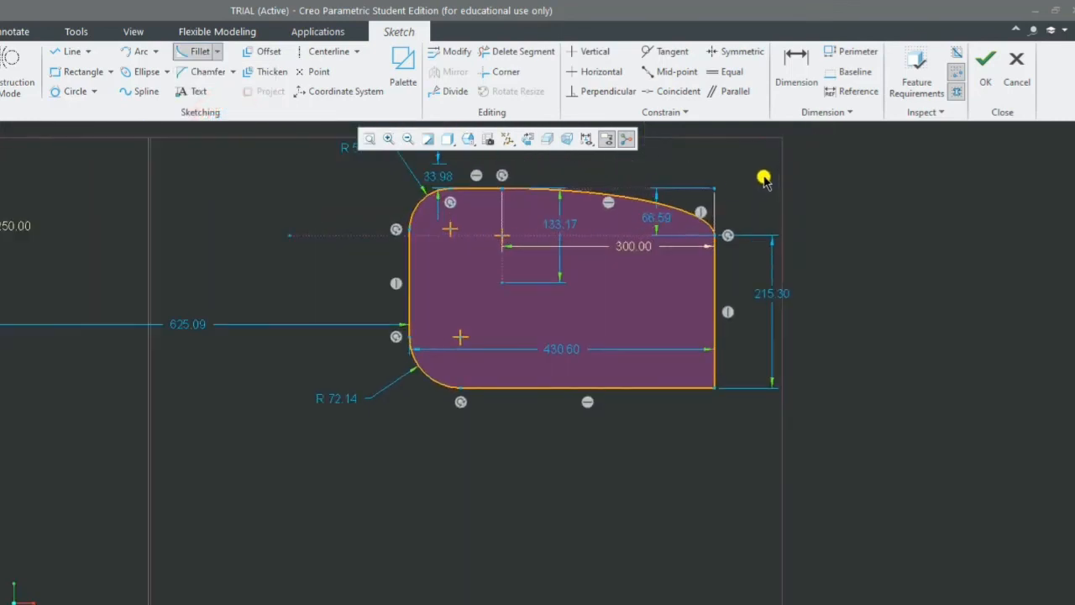
scroll(759, 175, "down", 2)
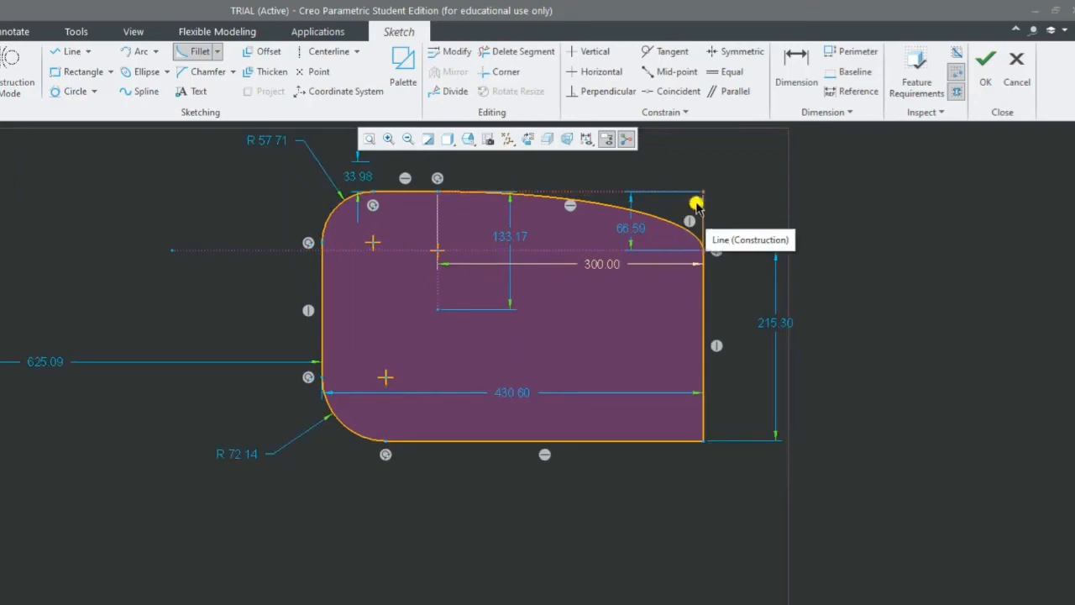
left_click(703, 354)
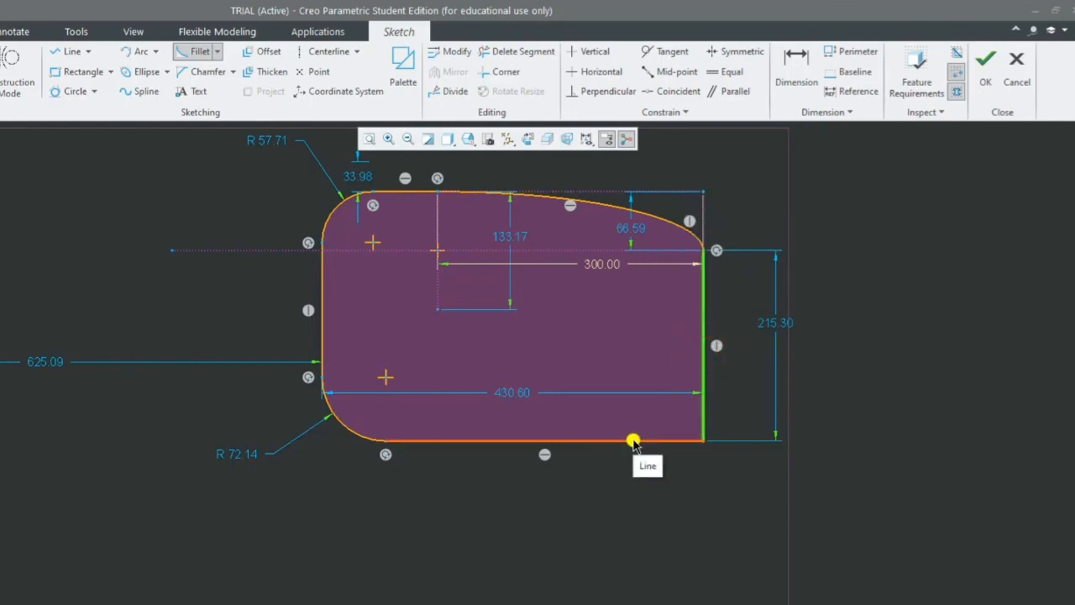
left_click(632, 443)
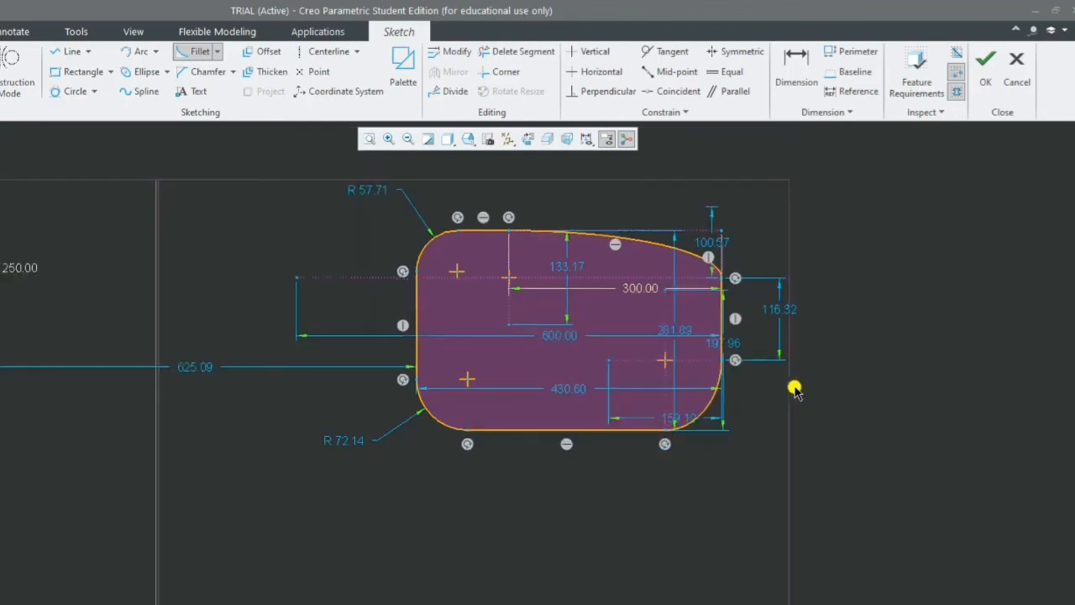
- Move the second rectangle's 116.32, 159.19, 100.57 and 300.00 dimensions outward, clear of the filleted shape
scroll(857, 278, "down", 2)
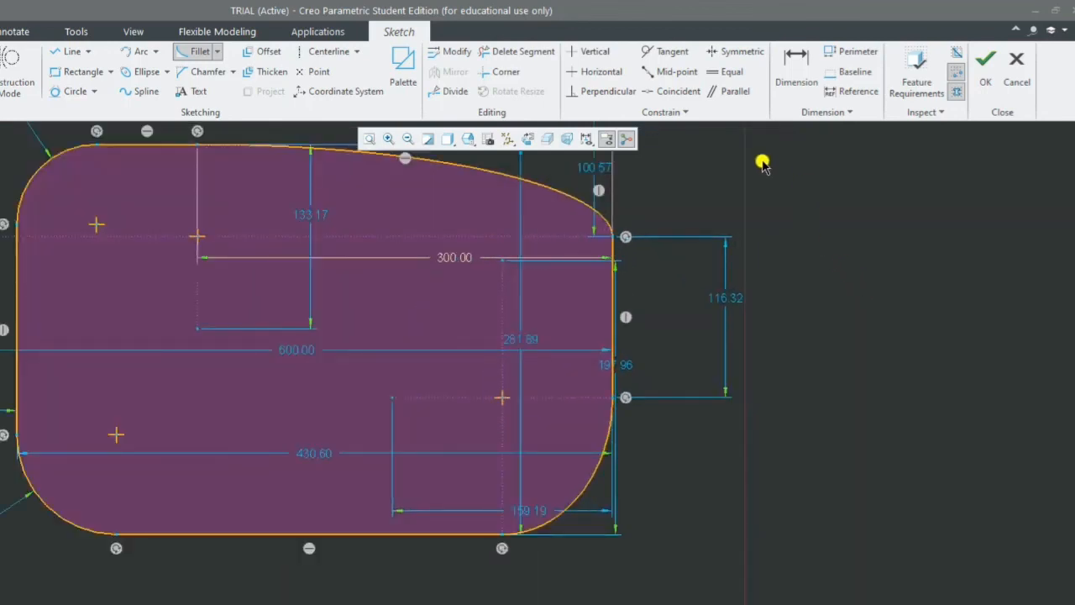
scroll(717, 145, "up", 1)
left_click(369, 139)
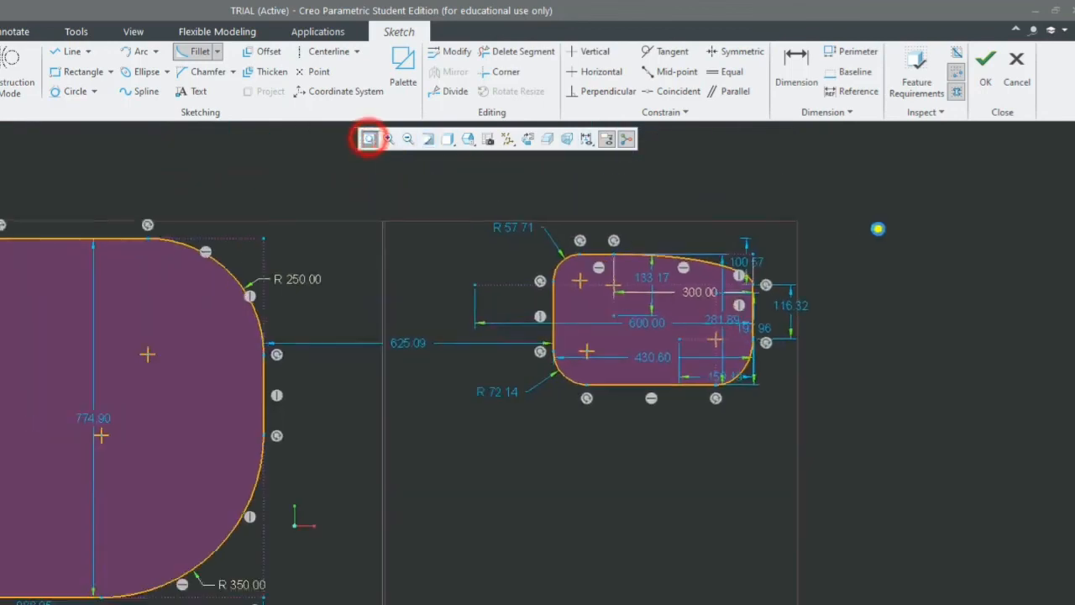
scroll(742, 441, "down", 4)
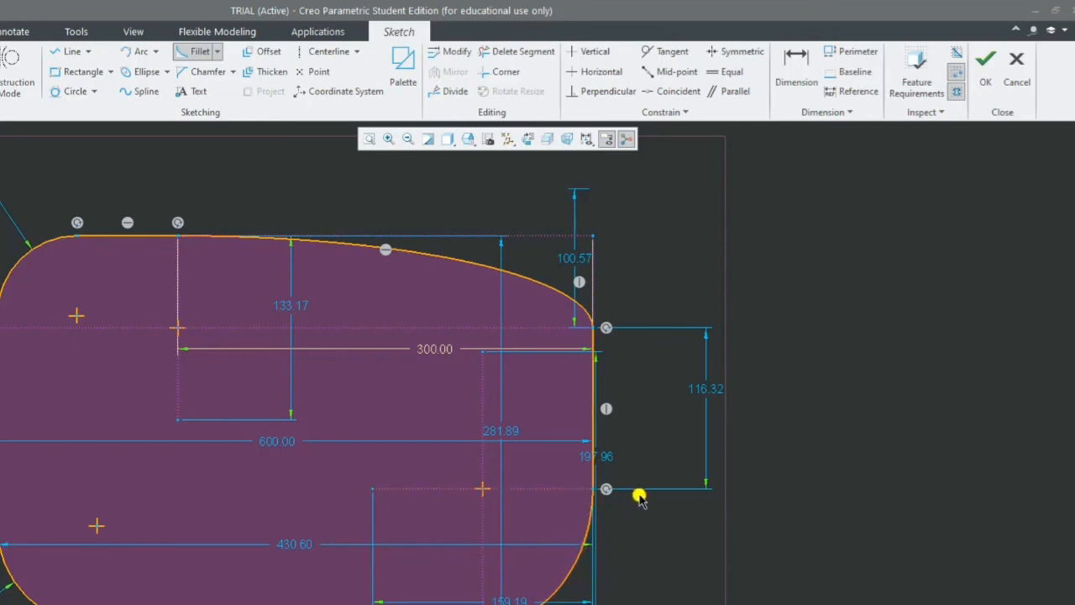
left_click(706, 388)
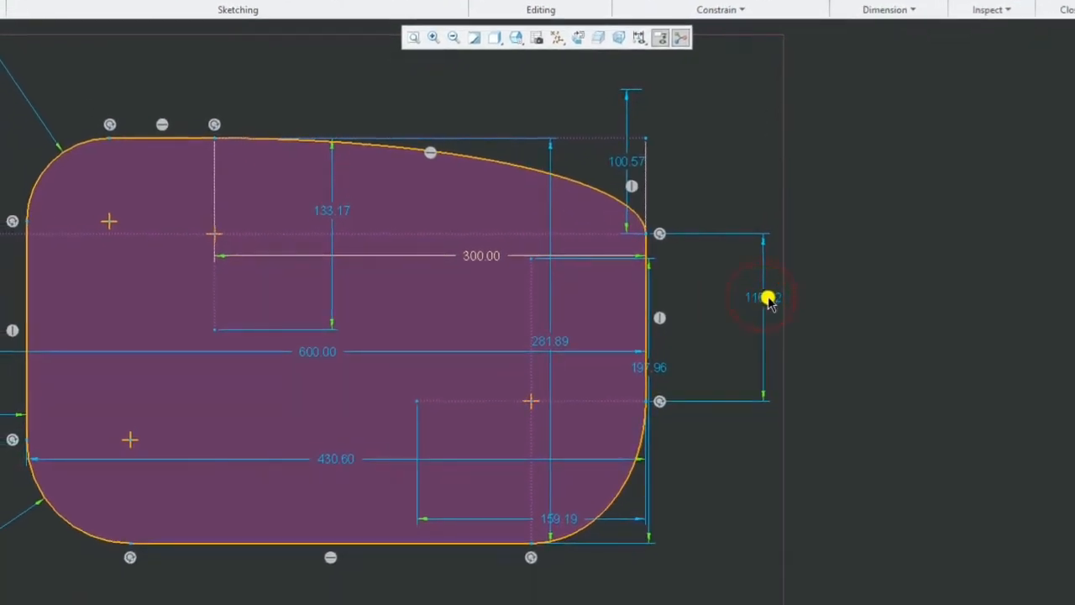
left_click(753, 296)
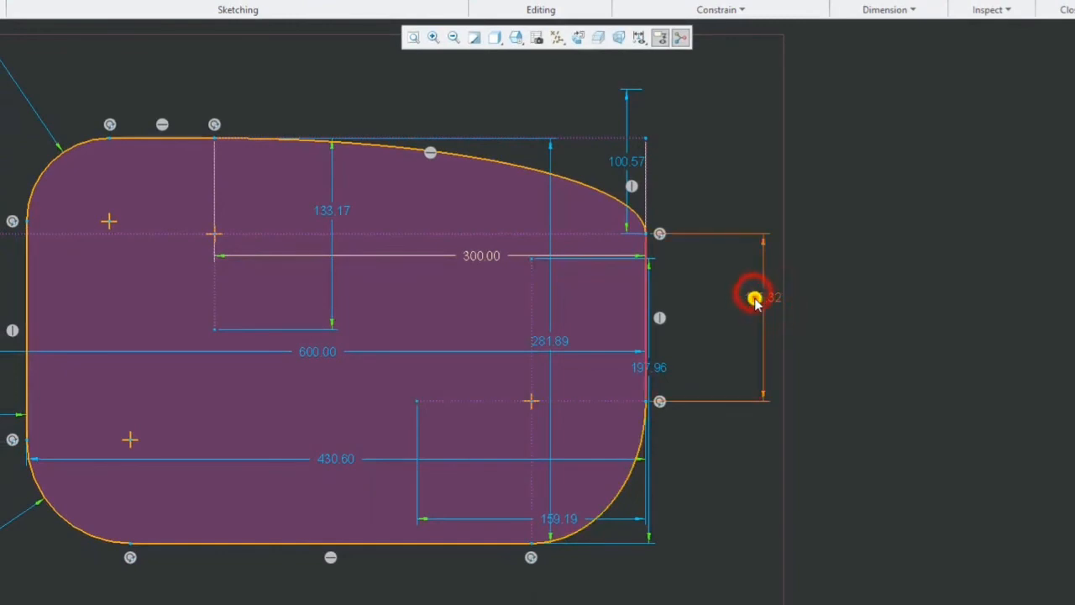
left_click_drag(754, 300, 916, 335)
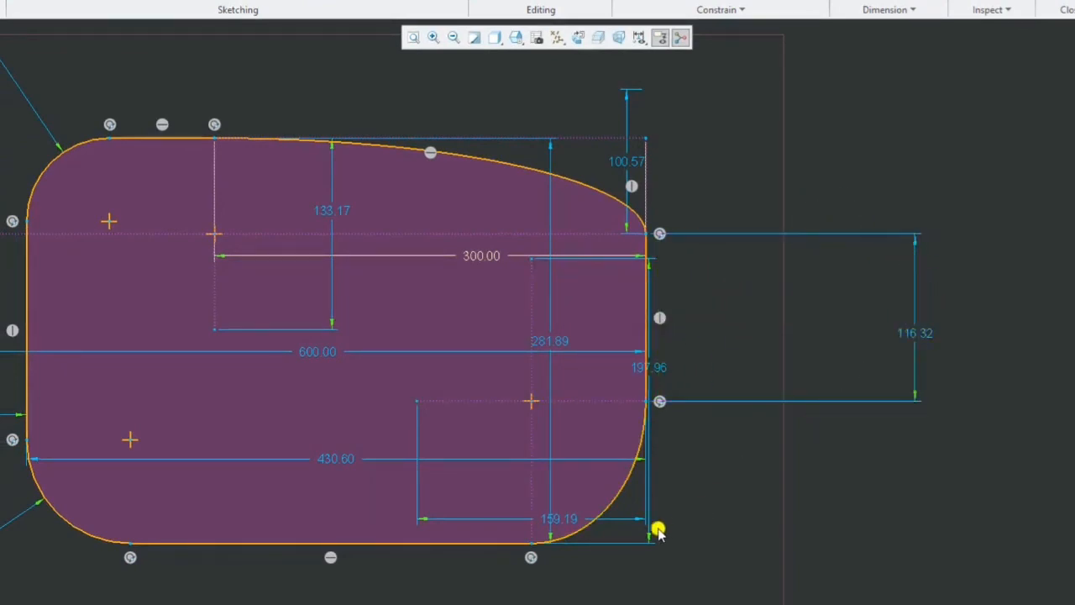
left_click(563, 518)
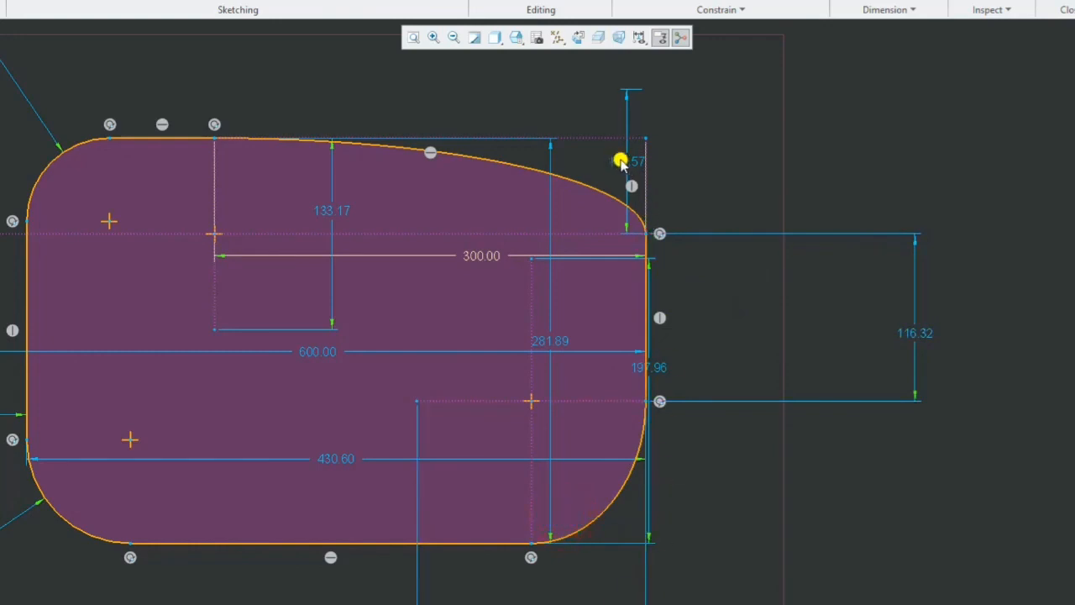
left_click_drag(626, 161, 792, 163)
left_click_drag(486, 255, 493, 94)
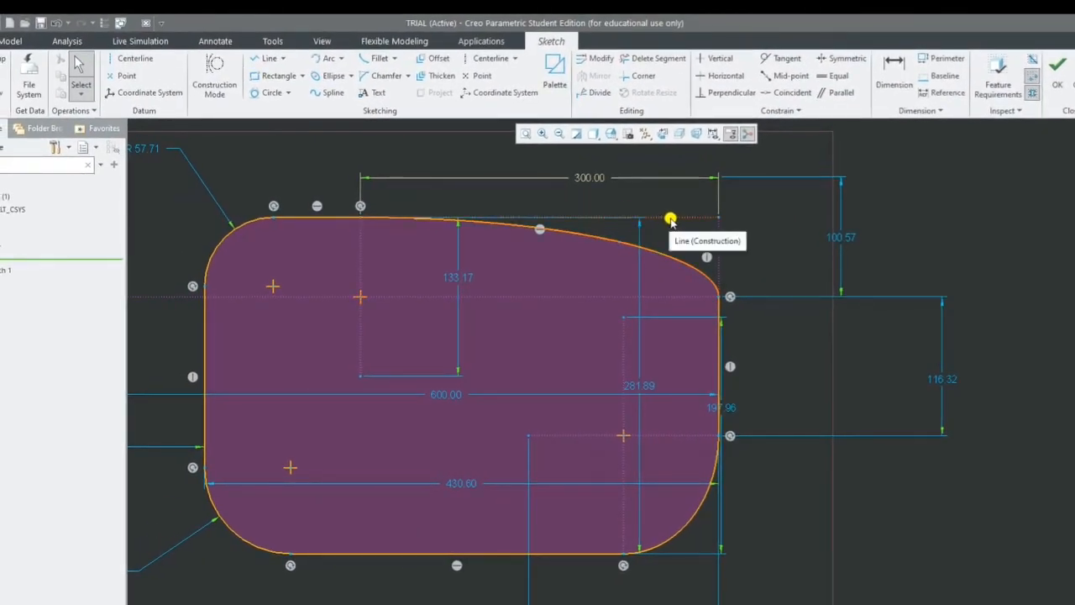
left_click(396, 64)
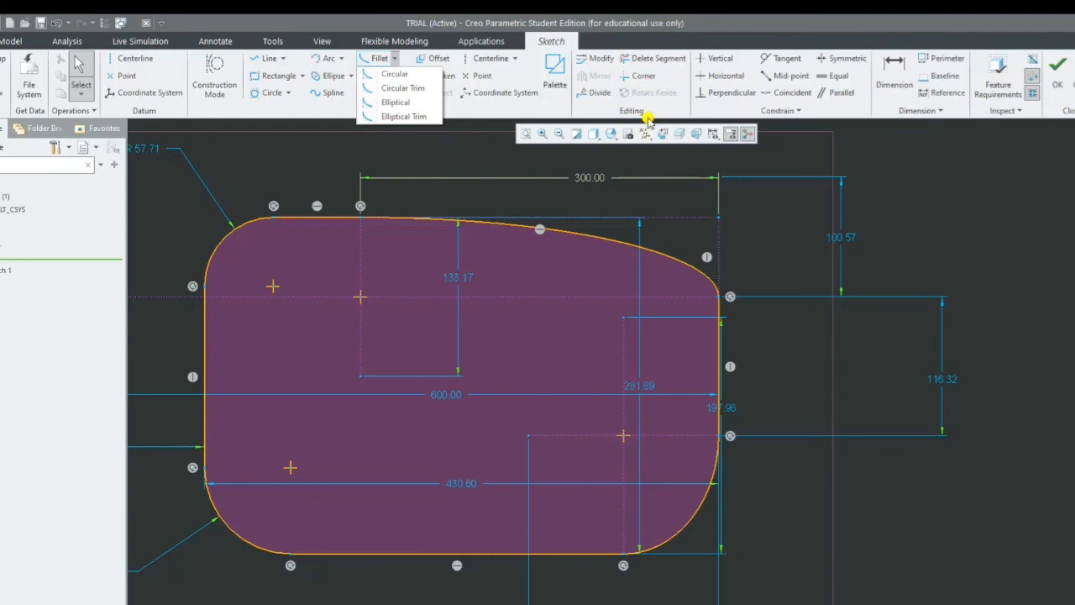
left_click(329, 143)
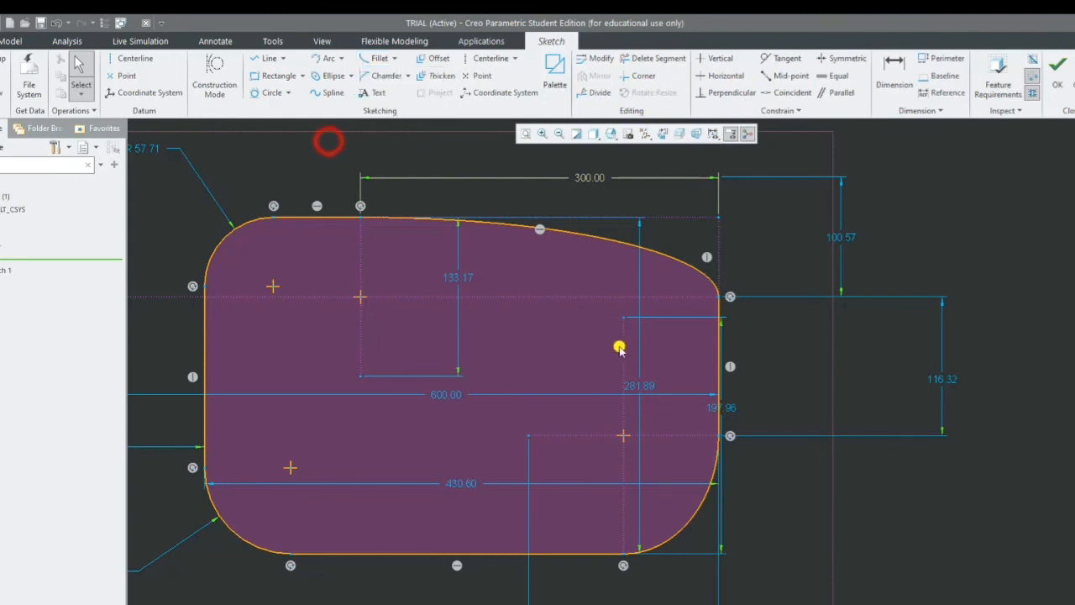
left_click(408, 79)
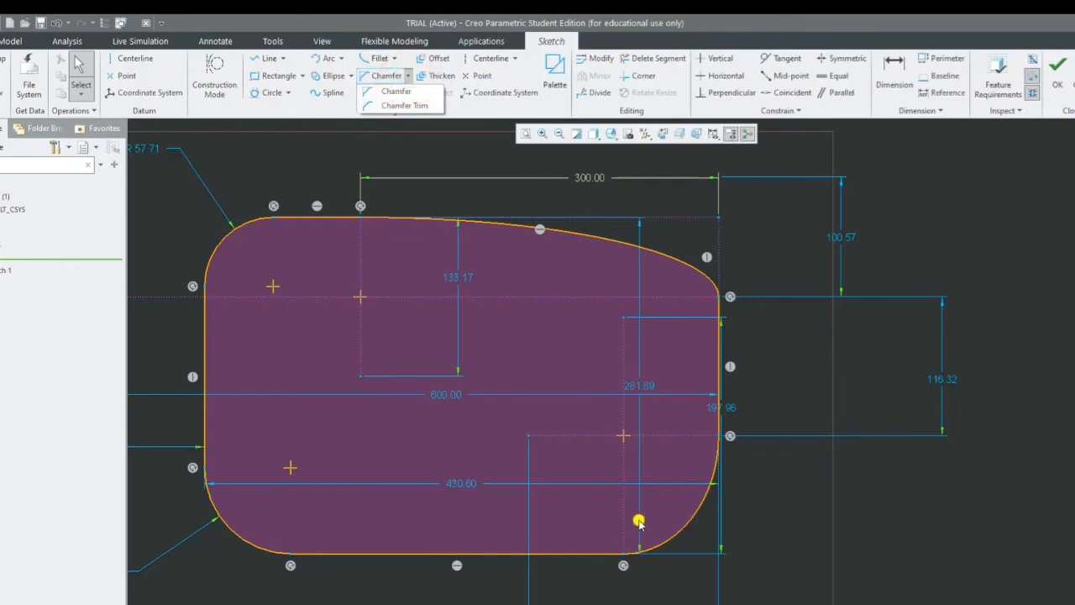
- Sketch a third rectangle about 535 wide and 411 high below the second filleted rectangle
left_click(528, 137)
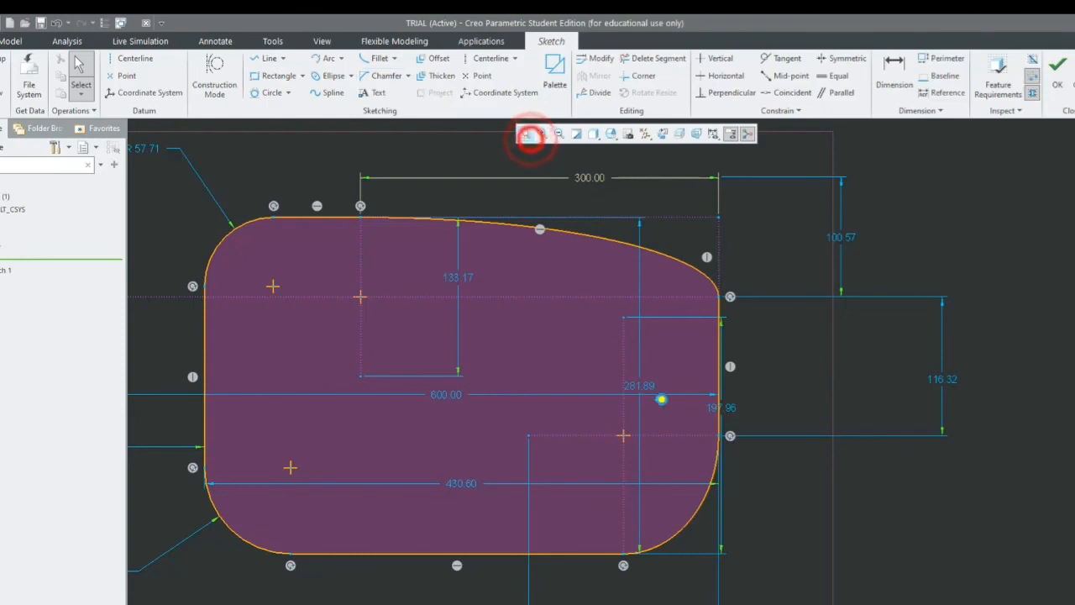
left_click(527, 137)
scroll(942, 517, "up", 5)
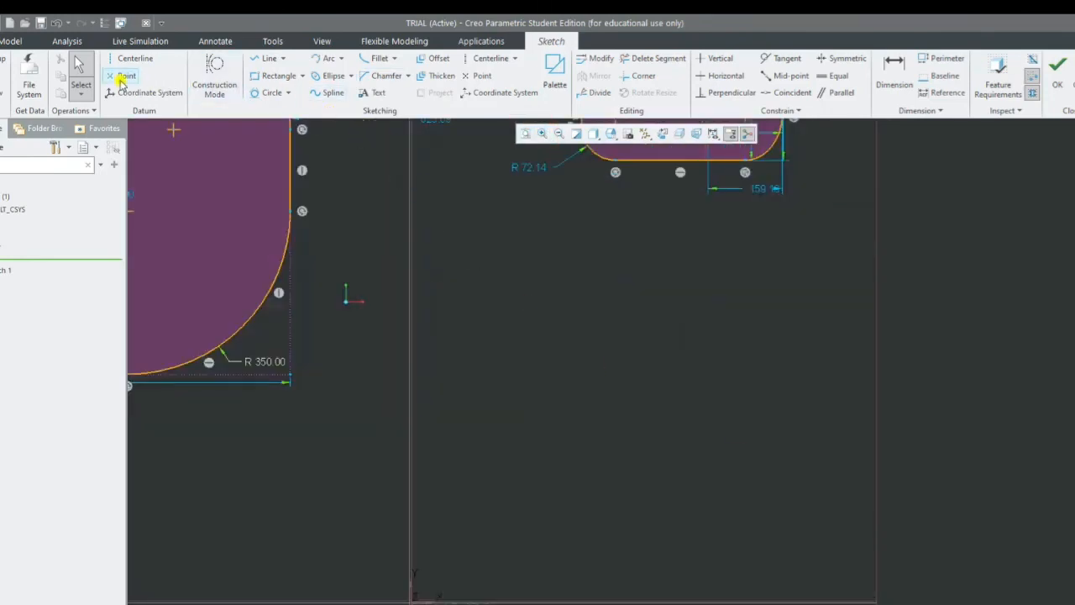
left_click(267, 75)
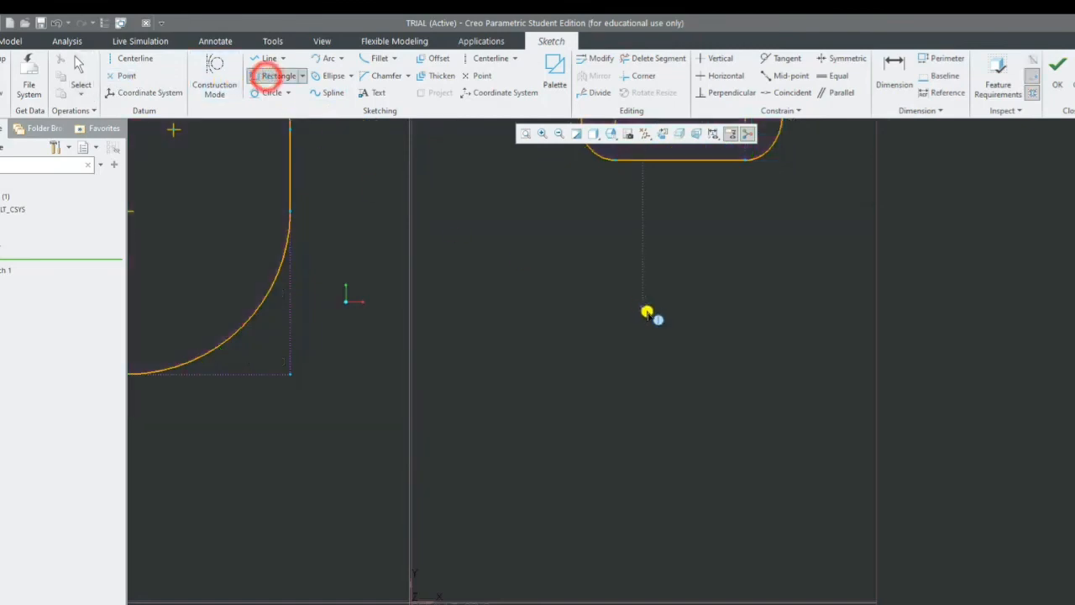
left_click(532, 249)
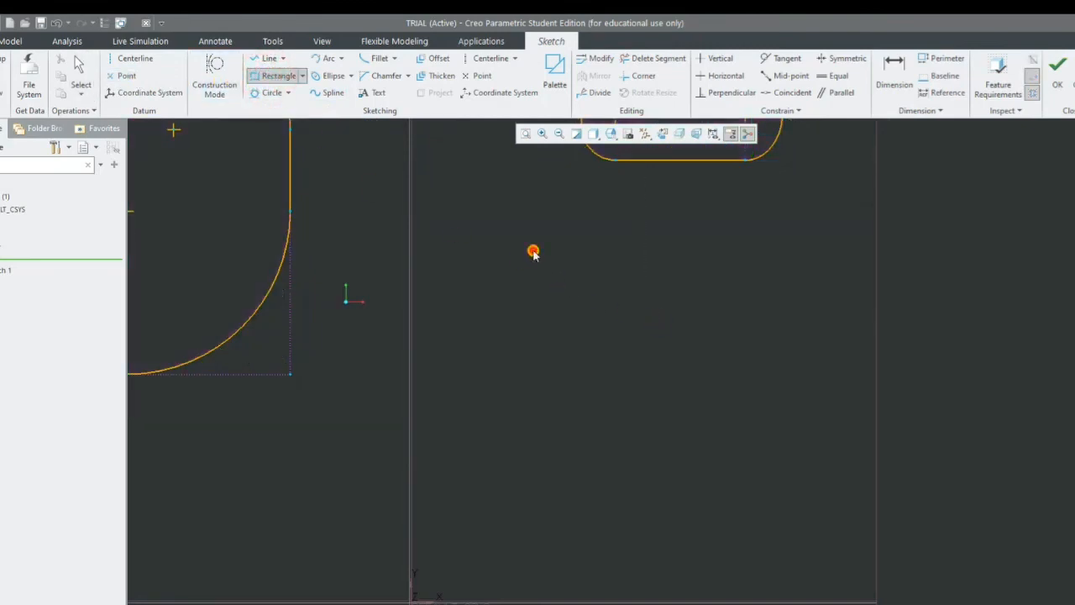
left_click(782, 439)
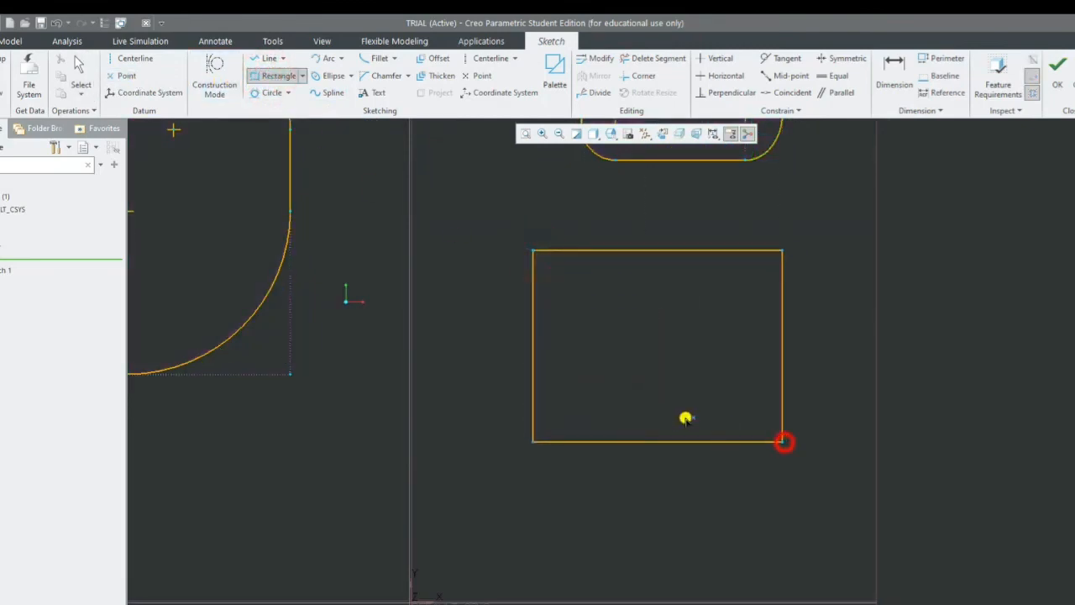
- Add a Chamfer to the new rectangle's upper-left corner, about 79 horizontally and 85 vertically
left_click(410, 76)
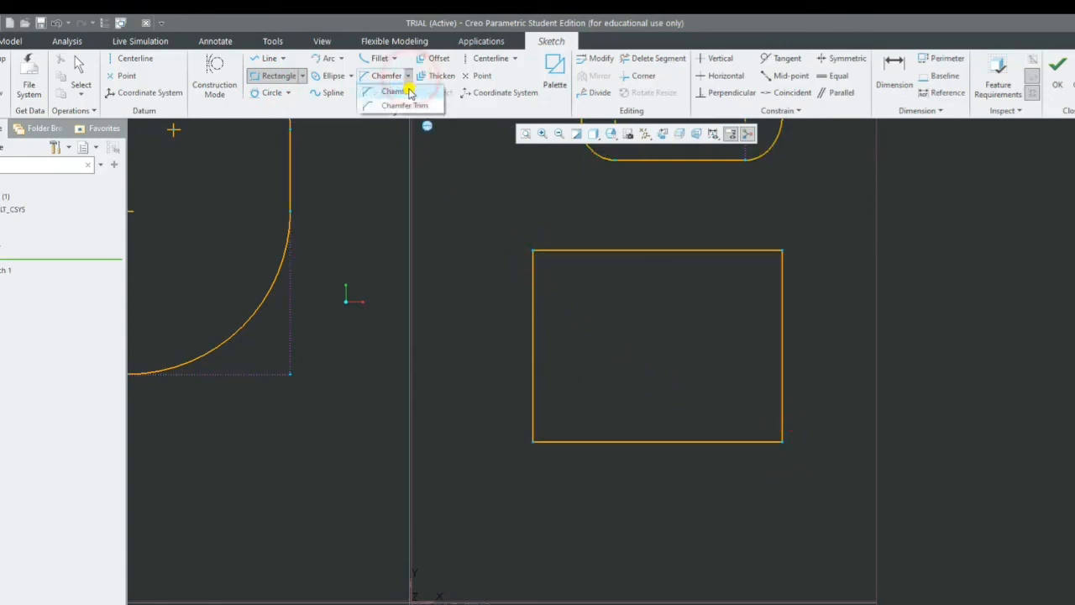
left_click(409, 91)
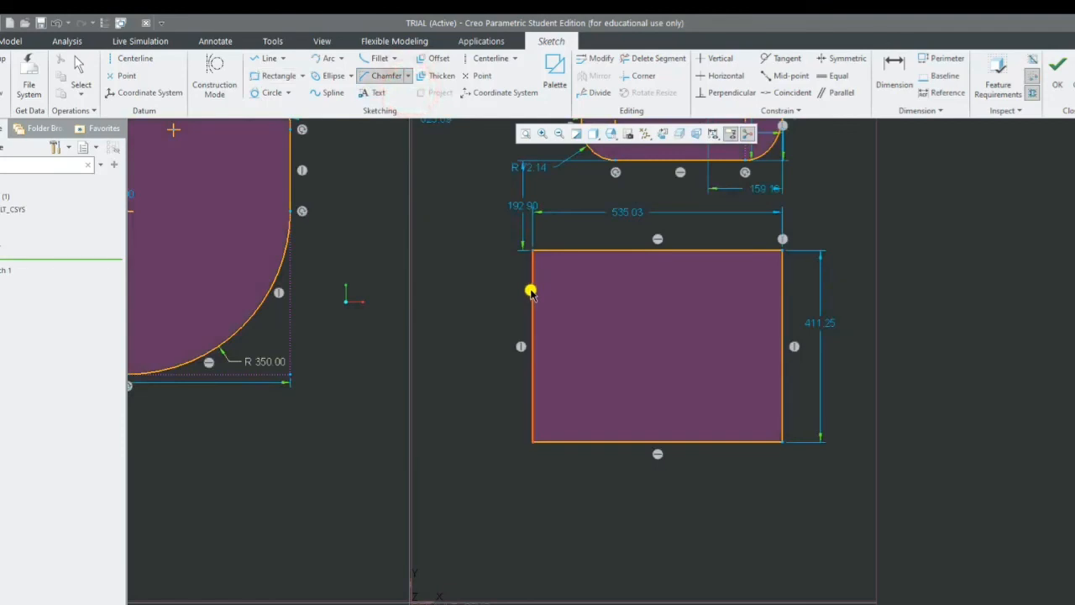
left_click(532, 290)
left_click(570, 251)
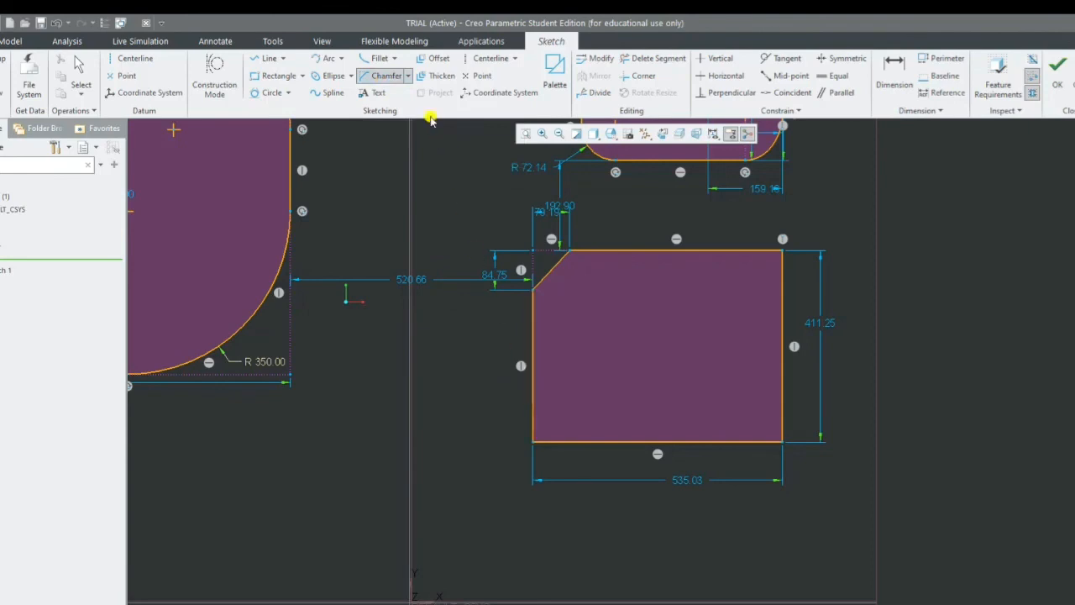
- Add Chamfer Trim cuts to the rectangle's lower-left and lower-right corners, leaving edges about 93 at left, 122 at bottom and 311 at right
left_click(409, 80)
left_click(408, 77)
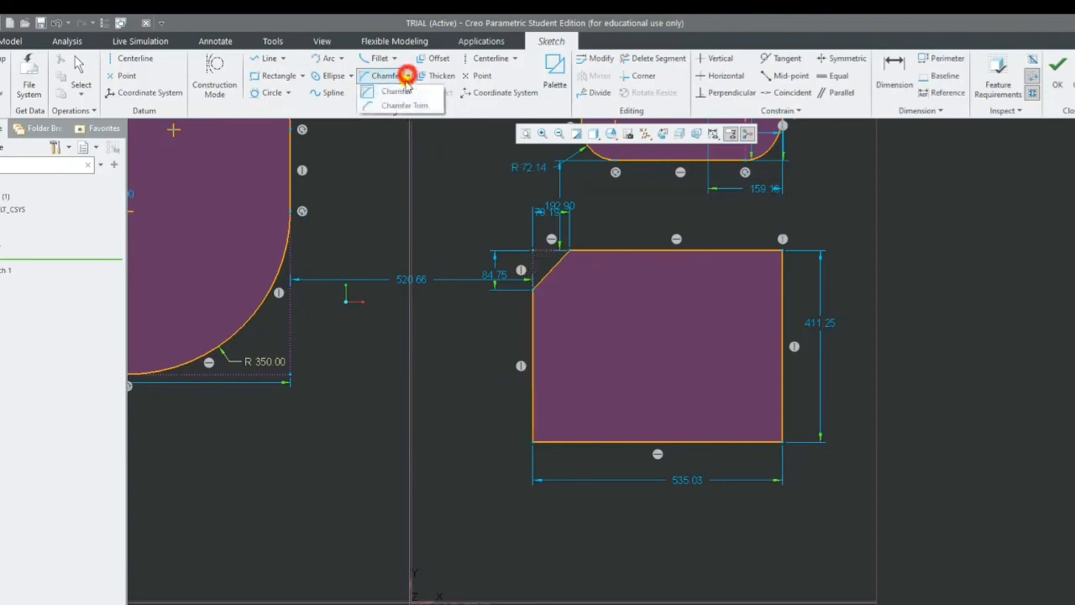
left_click(407, 105)
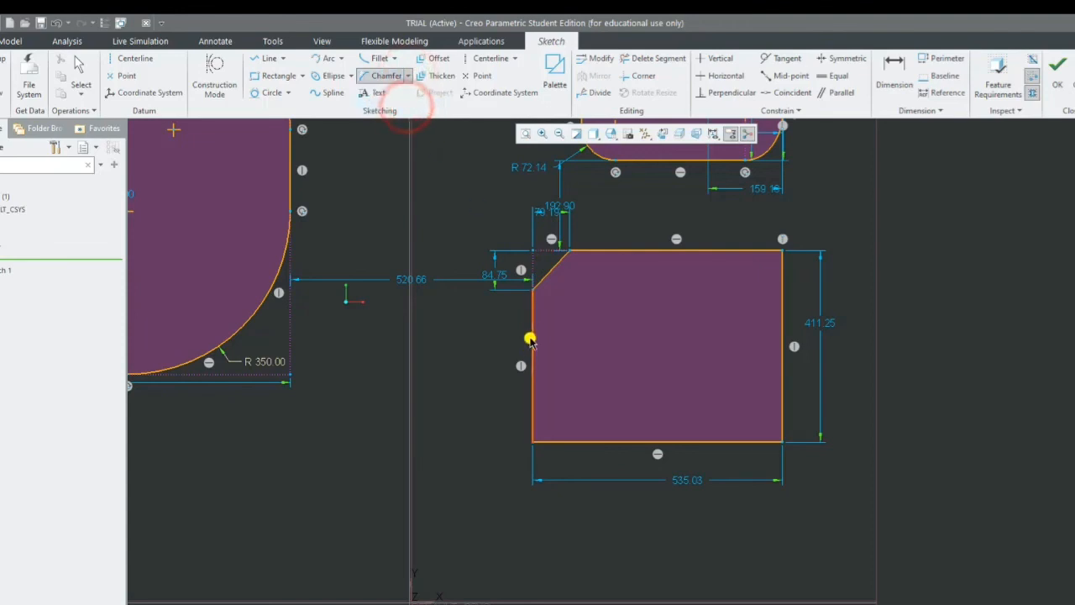
left_click(532, 337)
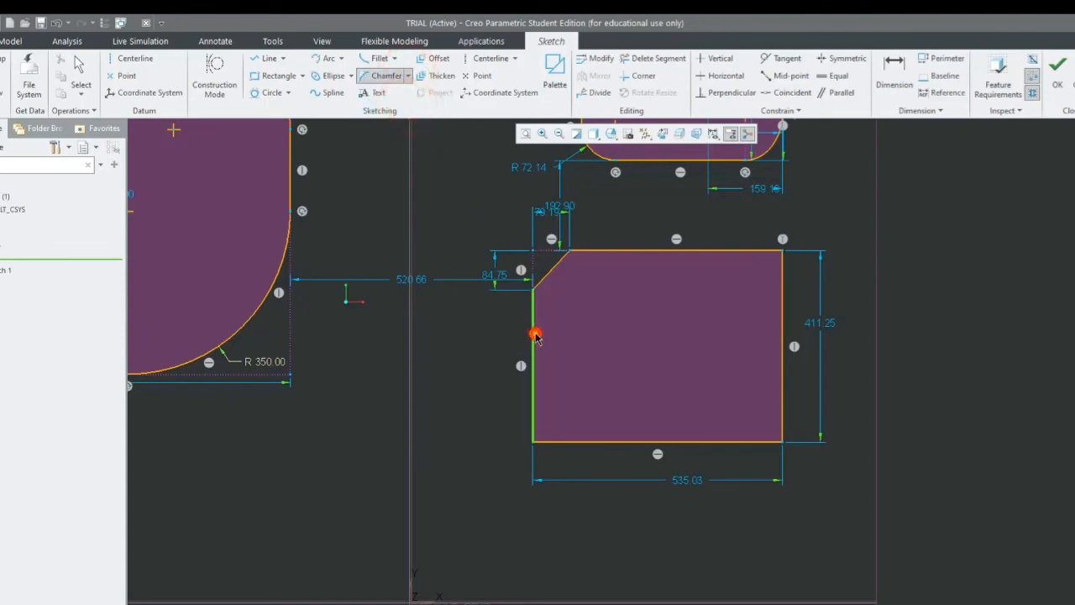
left_click(593, 440)
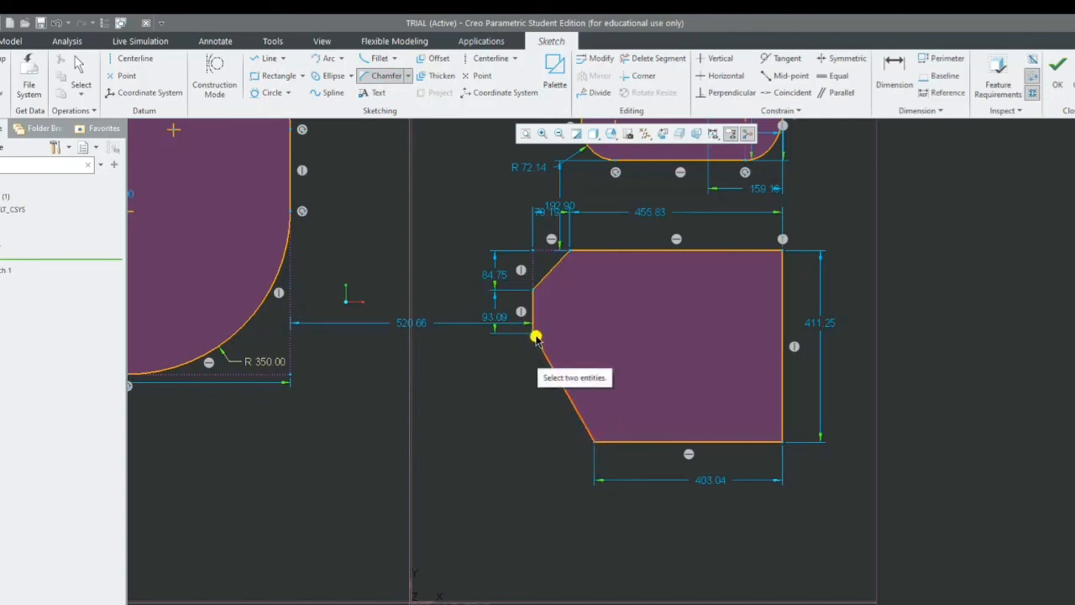
left_click(651, 443)
left_click(781, 396)
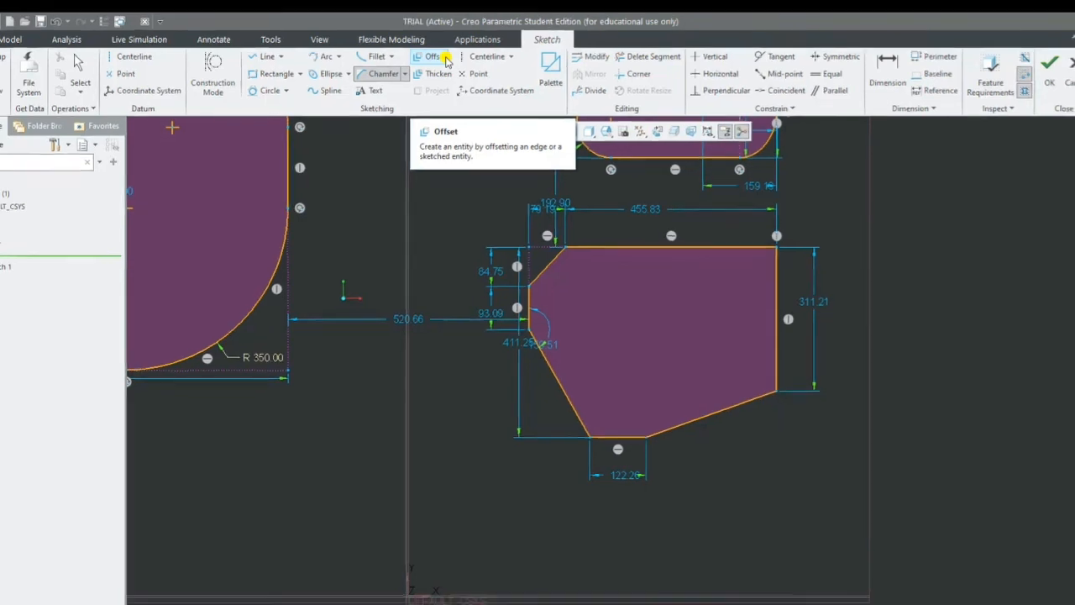
- Offset the lower-right chamfer line outward by 10 as a single edge
left_click(417, 45)
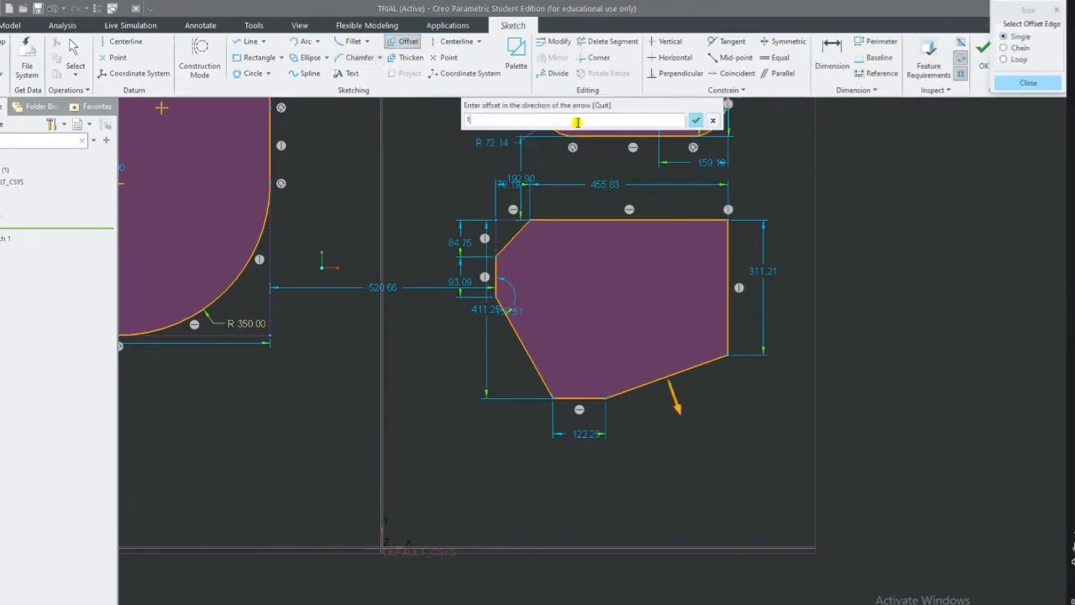
left_click(696, 121)
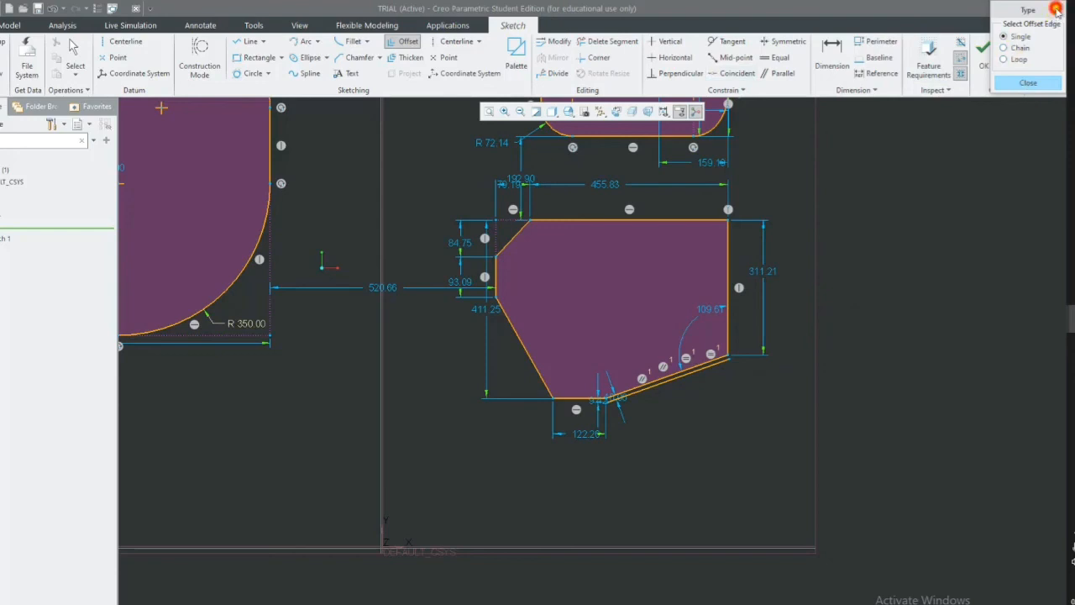
left_click(1035, 82)
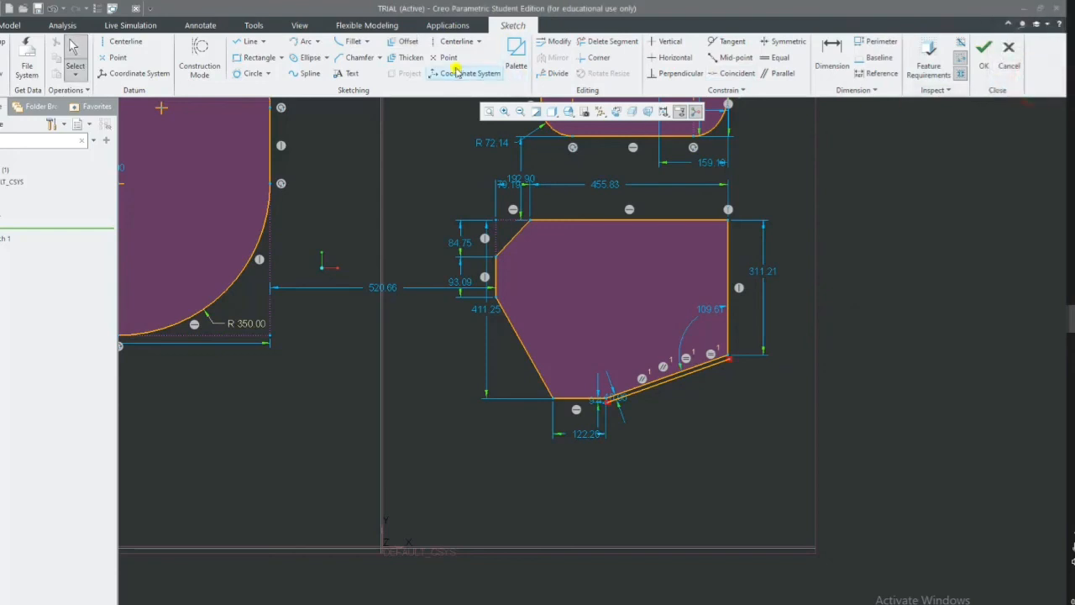
- Offset the chamfered rectangle's right vertical edge inward by 25 as a single edge and inspect the result up close
left_click(406, 41)
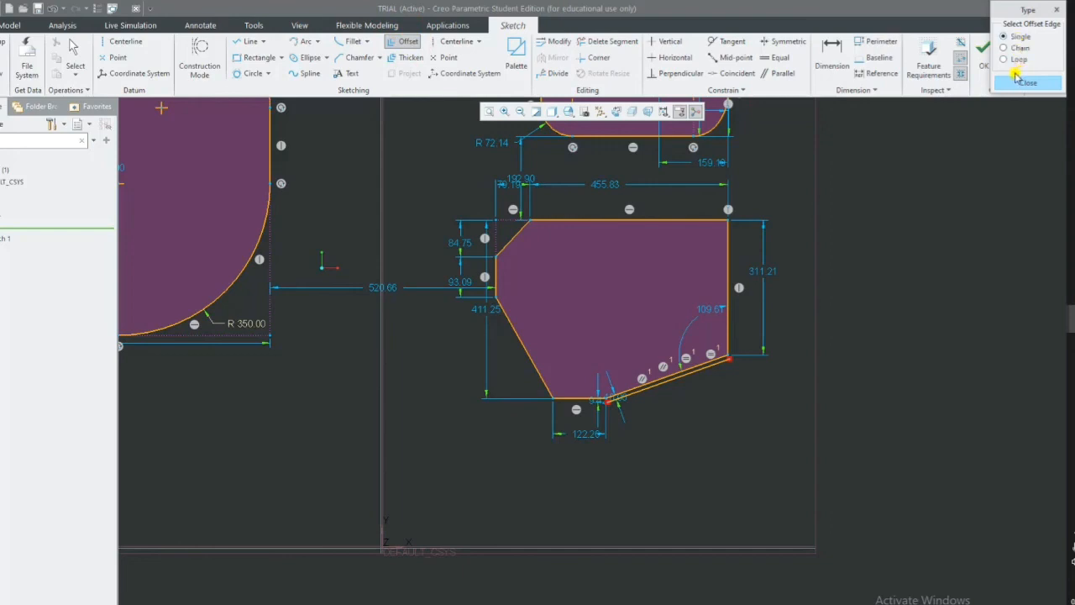
left_click(728, 254)
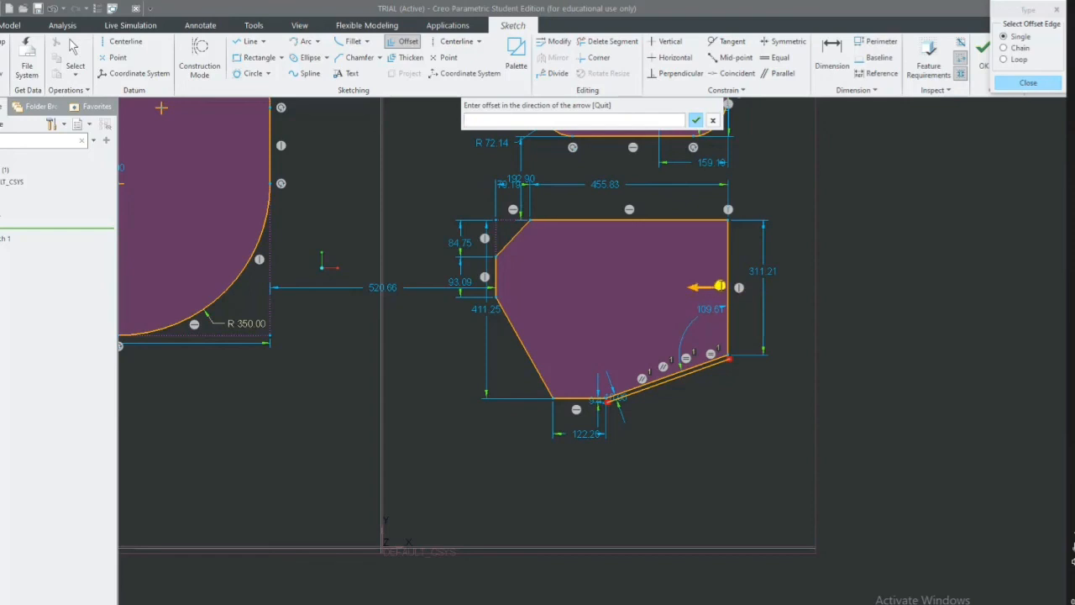
left_click(694, 286)
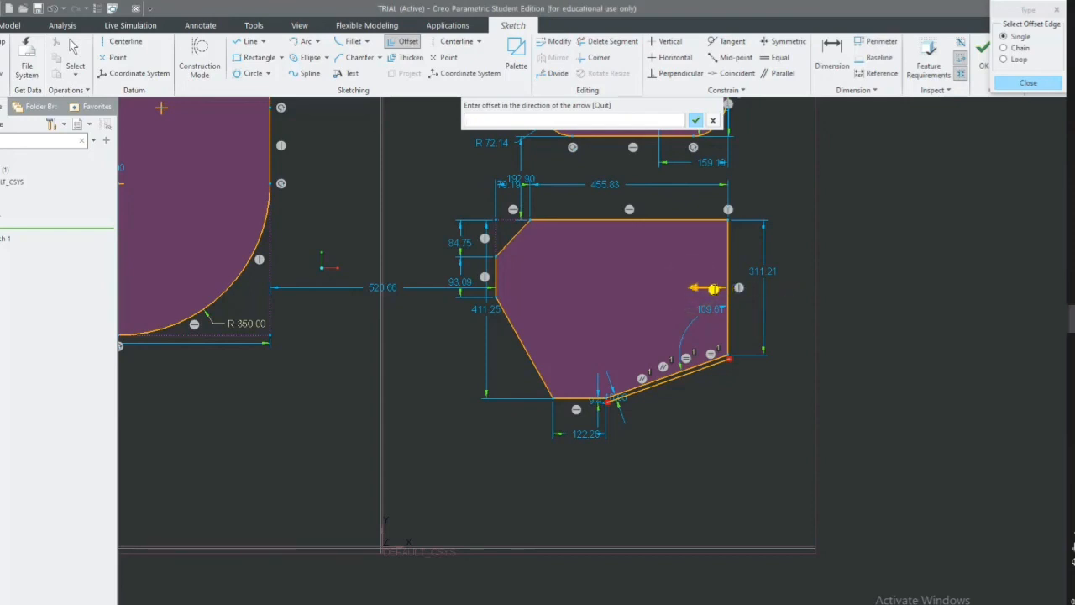
left_click(618, 118)
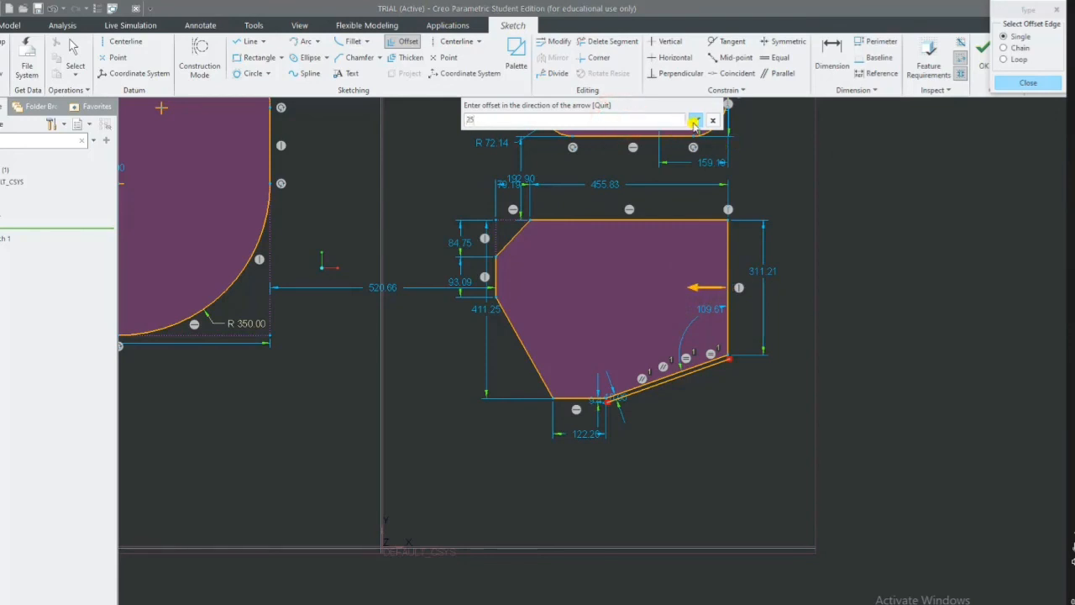
left_click(695, 120)
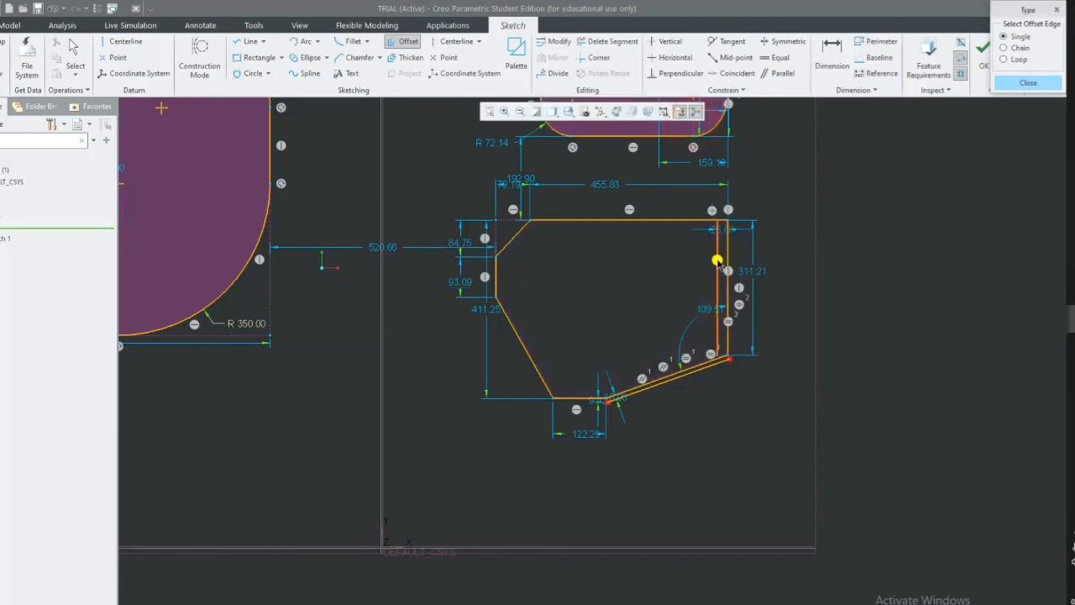
scroll(731, 327, "down", 2)
scroll(758, 312, "up", 4)
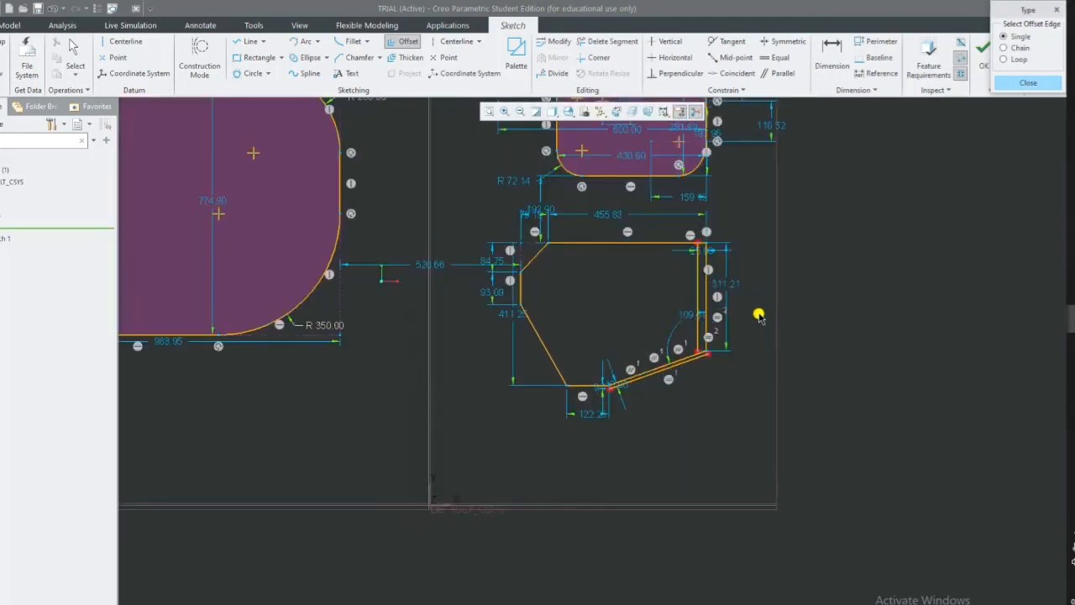
scroll(700, 275, "up", 2)
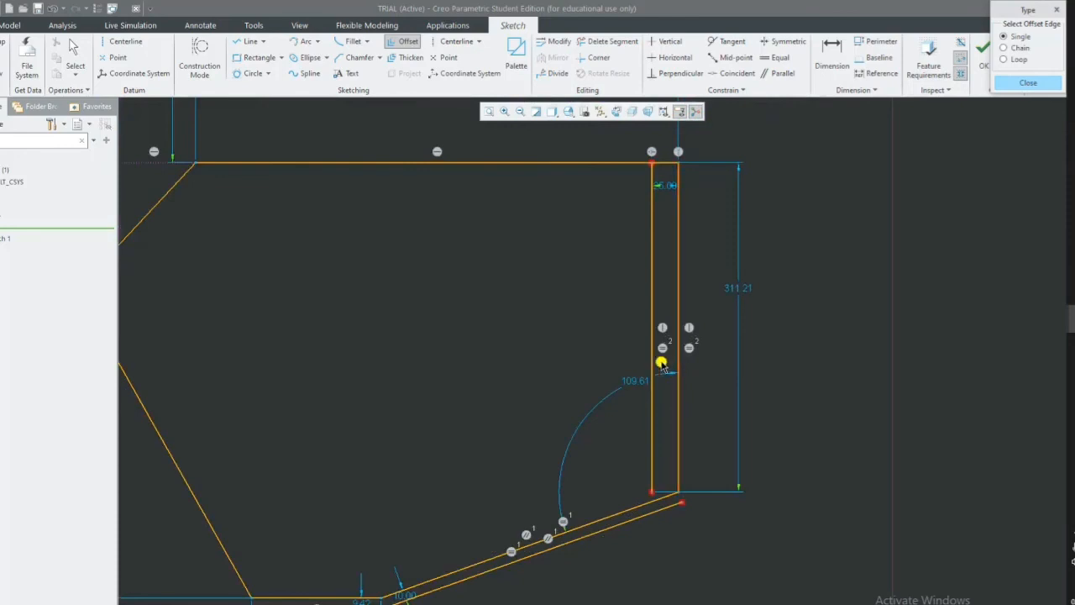